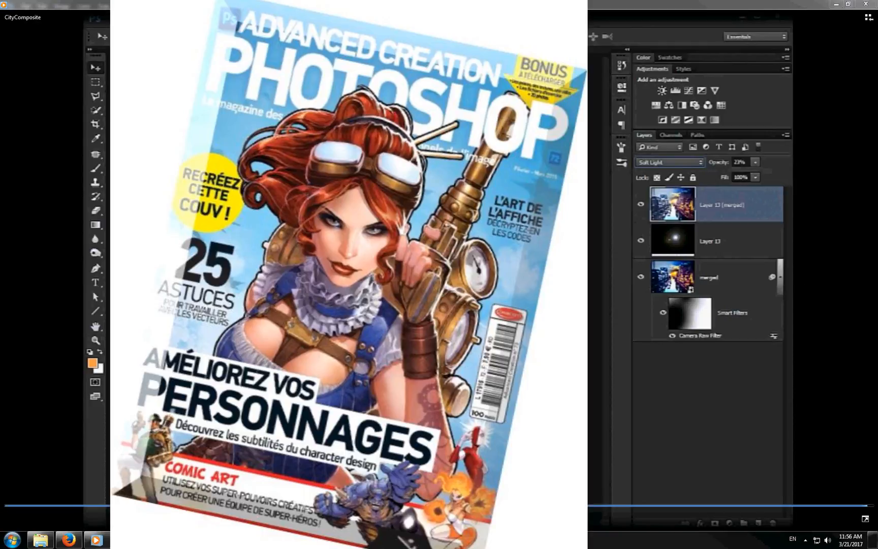
View the Bangkok Indra market, Milano Naviglio and lake sunset photos from the Video folder in the photo viewer.
click(41, 539)
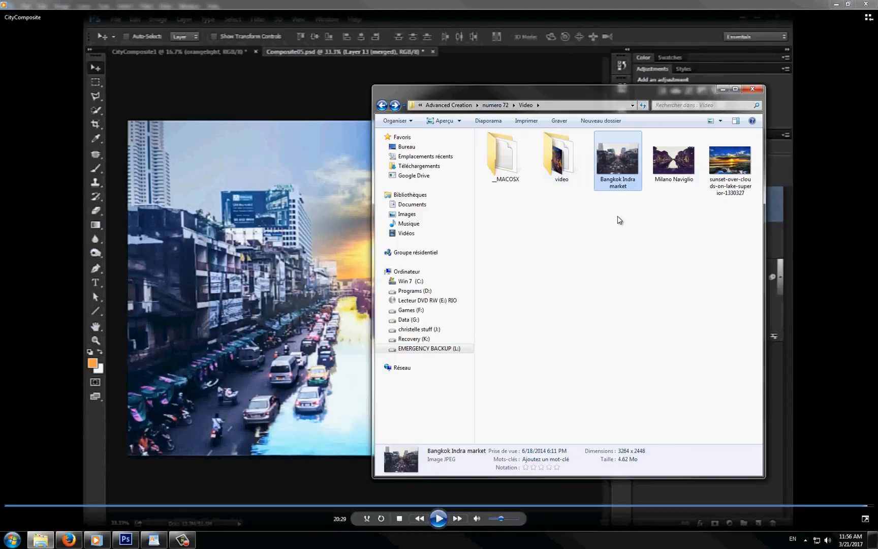
drag(620, 221, 737, 143)
click(667, 227)
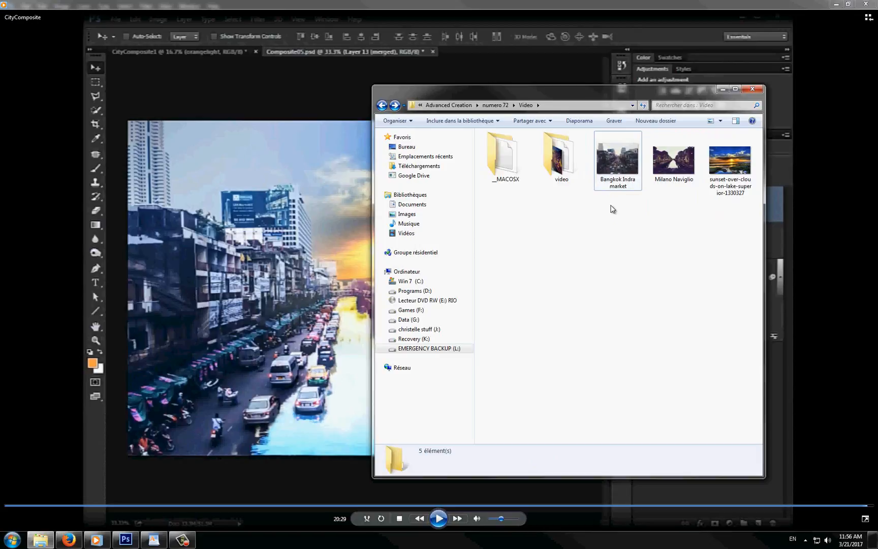
double_click(612, 155)
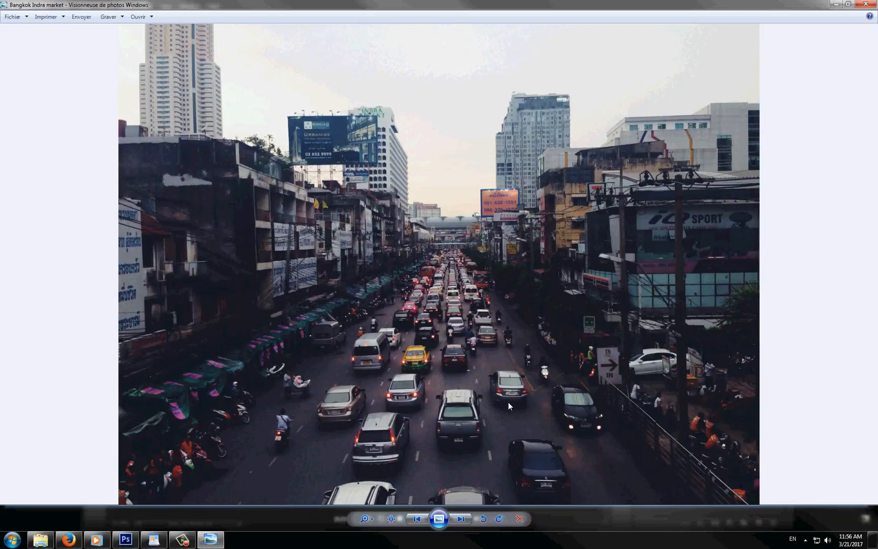
click(461, 519)
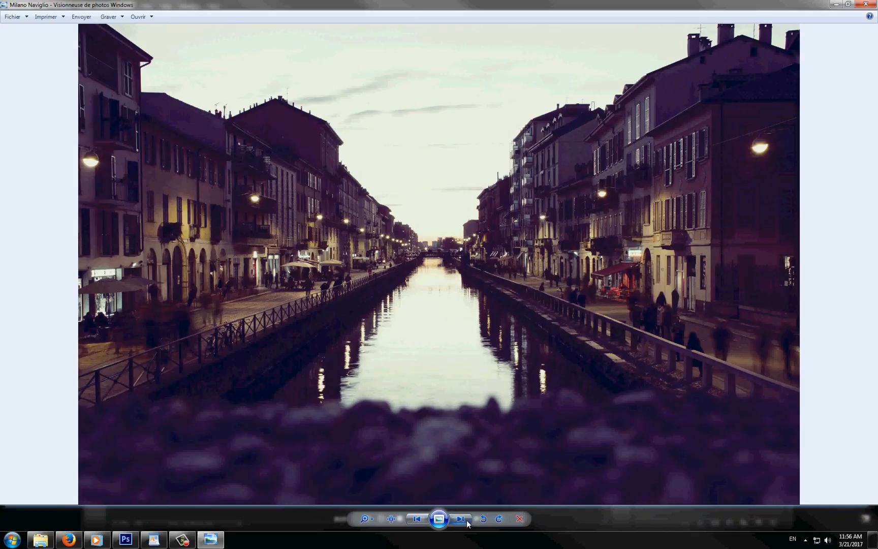
click(467, 520)
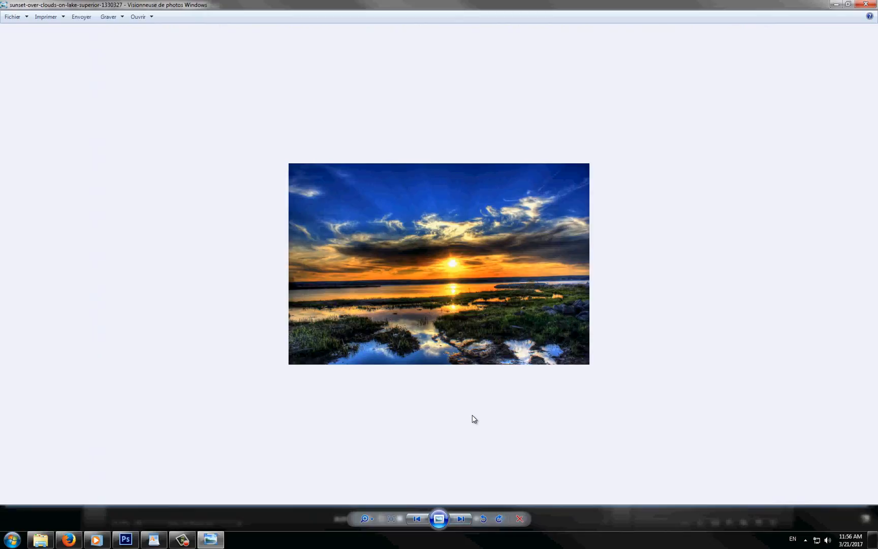
click(837, 4)
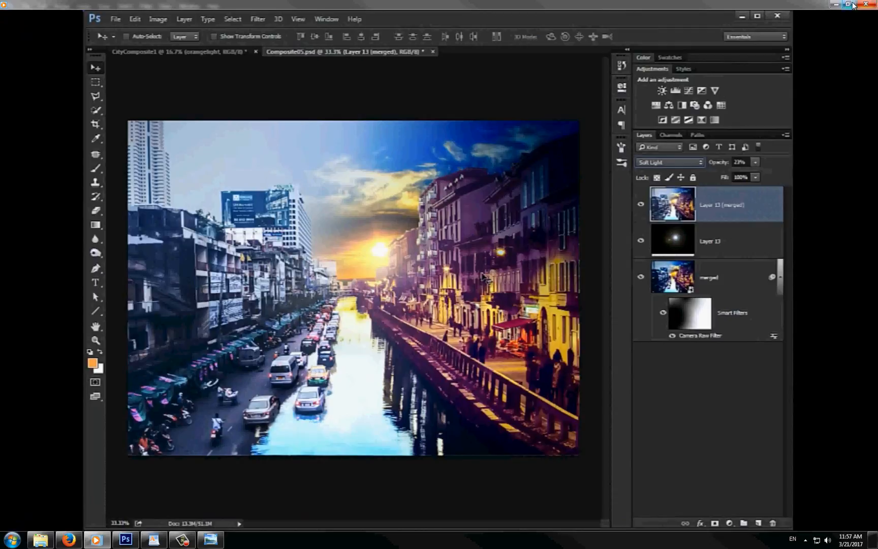
Switch to Photoshop and compare the perspective and content of the open Milano Naviglio, lake sunset and Bangkok Indra market images.
click(836, 4)
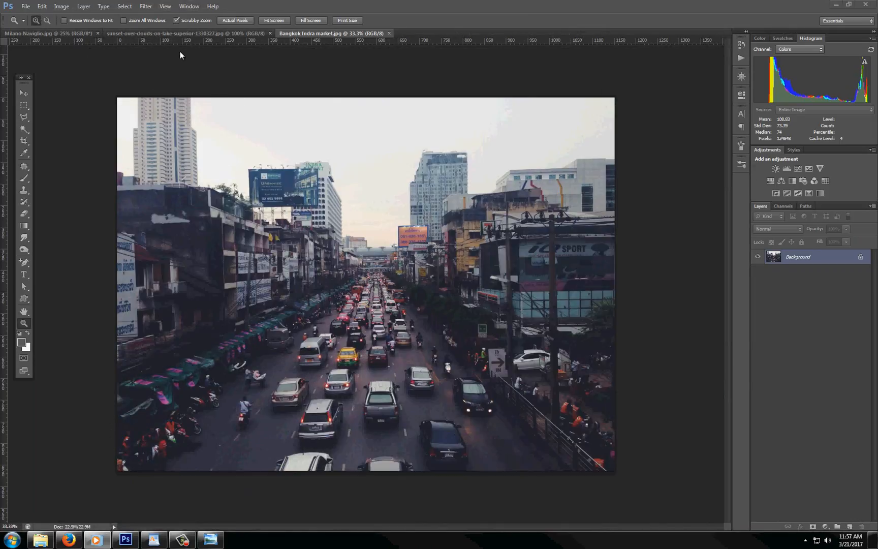
click(66, 35)
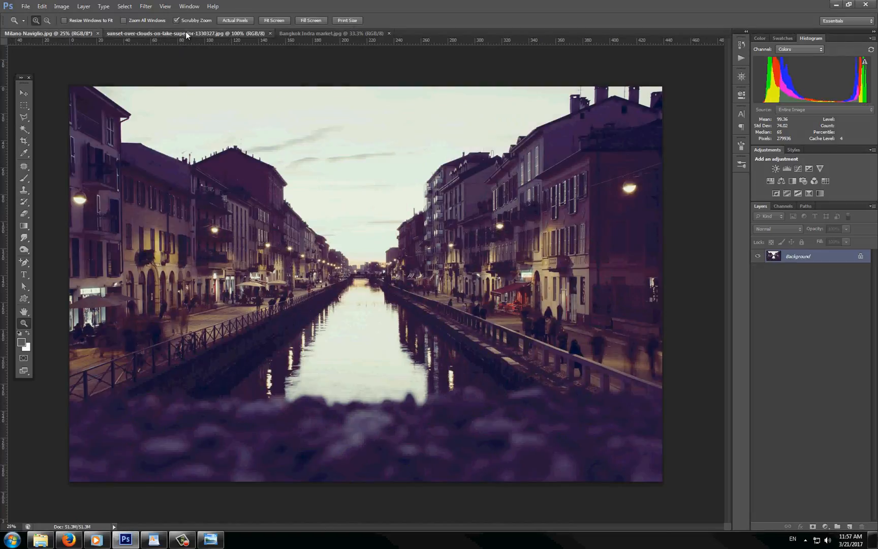
click(185, 33)
click(301, 33)
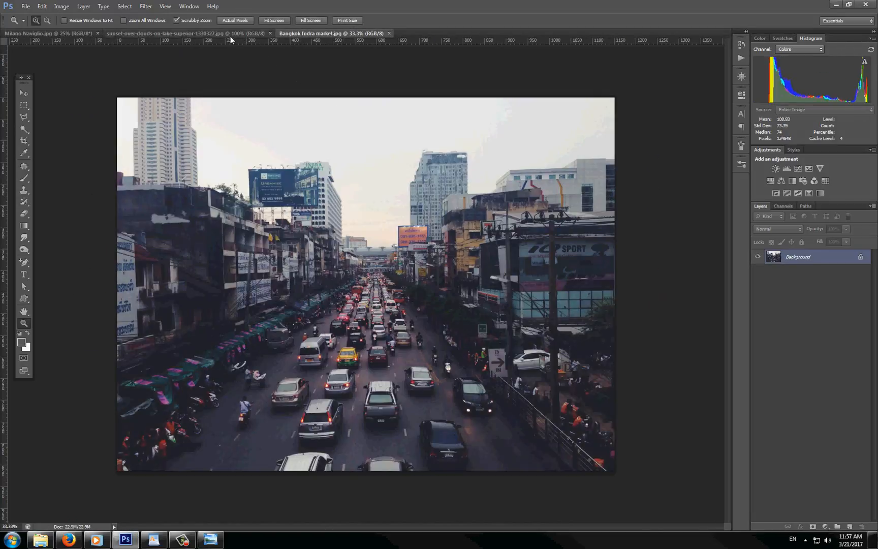
click(225, 33)
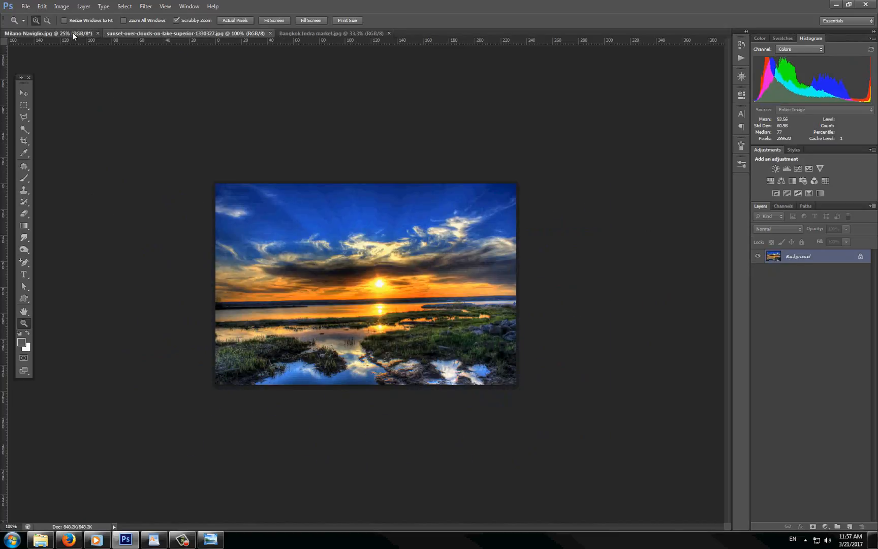
click(72, 32)
click(173, 32)
click(313, 35)
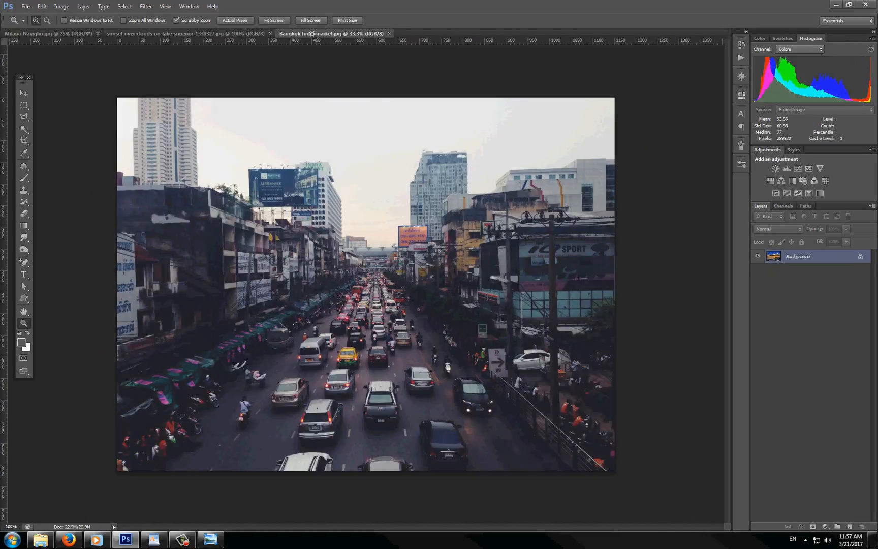
click(220, 33)
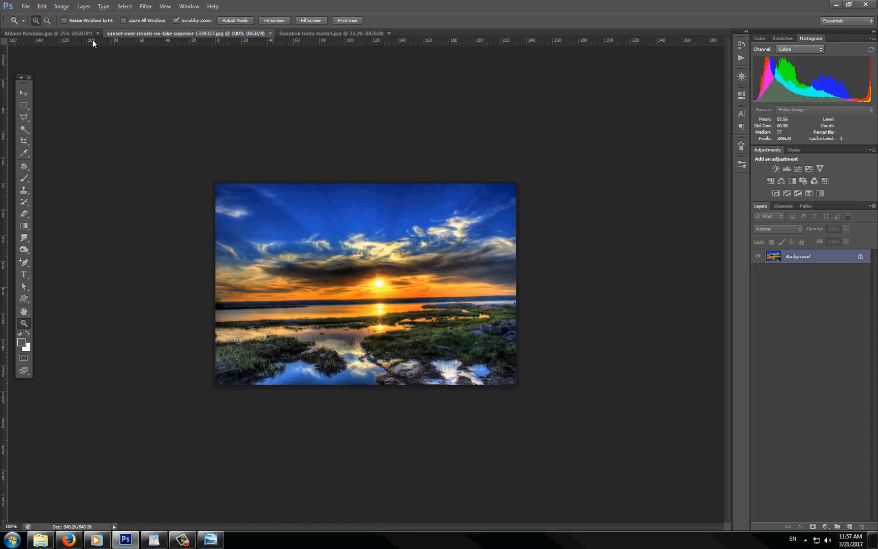
click(75, 32)
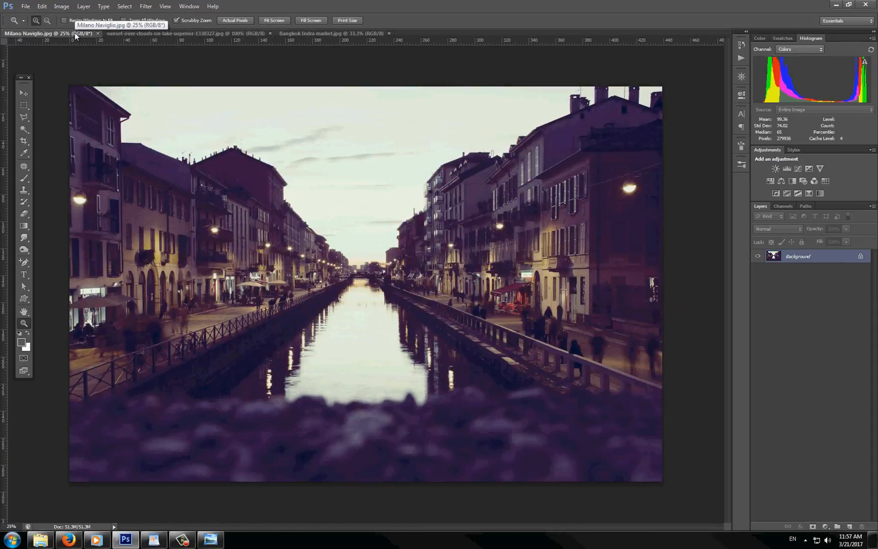
click(148, 34)
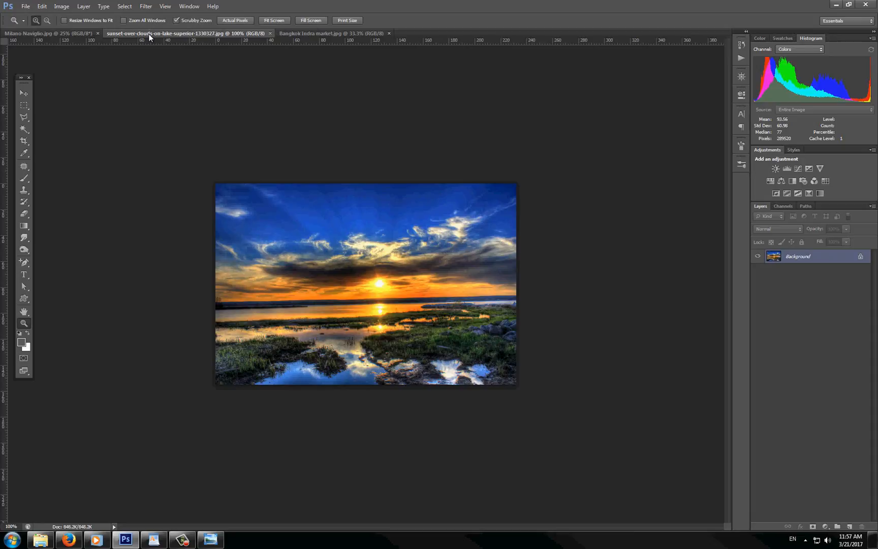
key(ctrl+shift+Tab)
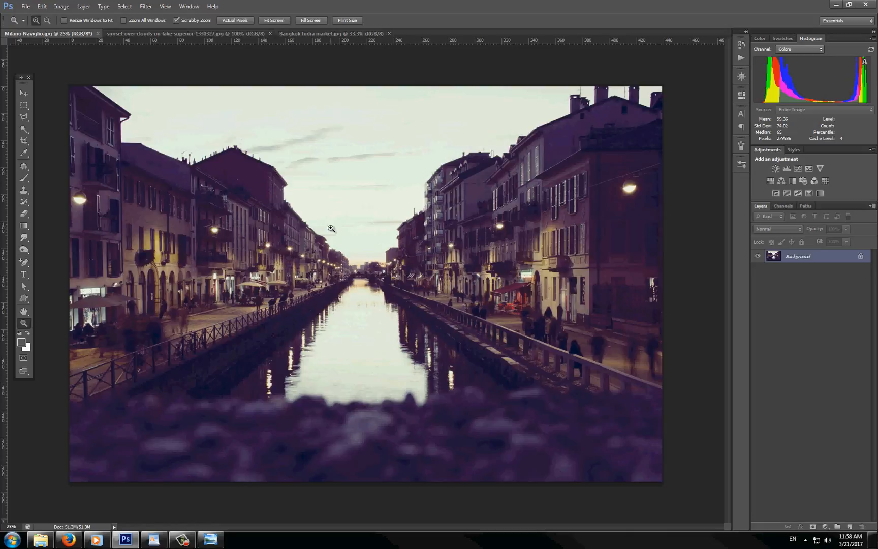
click(192, 33)
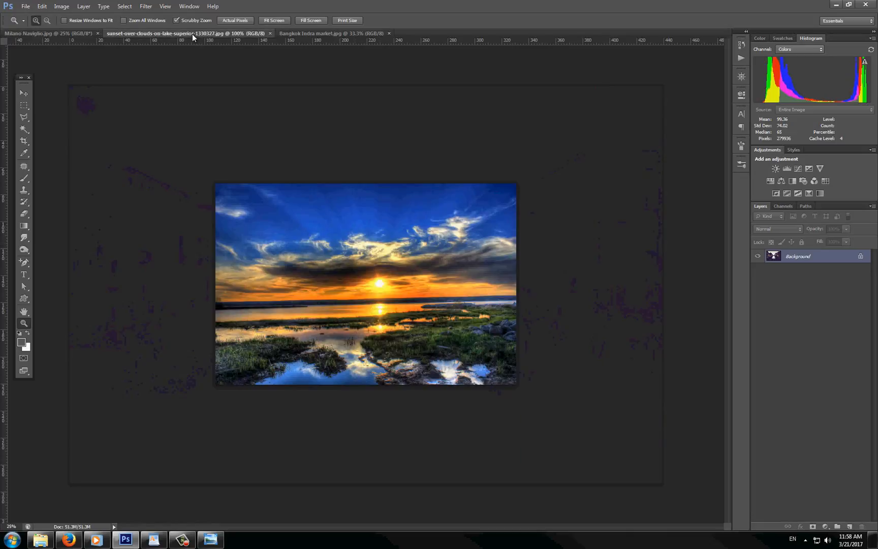
click(311, 34)
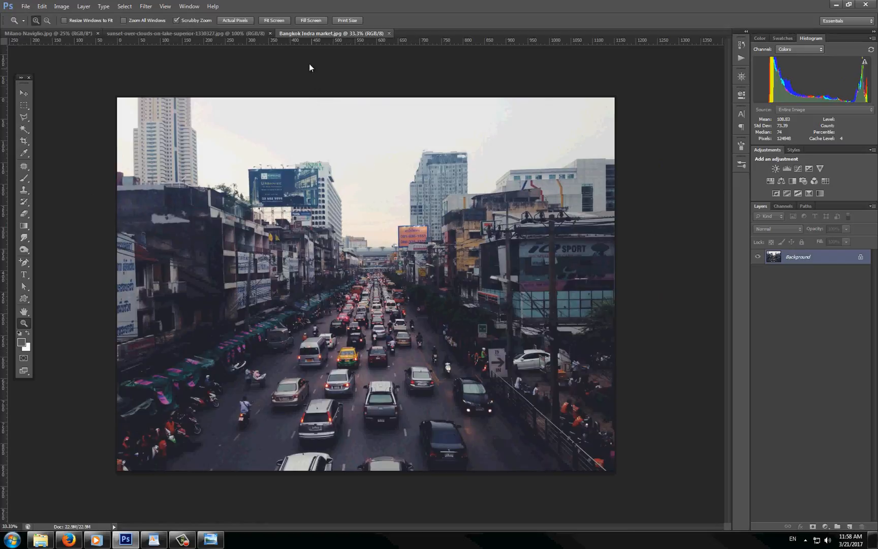
click(44, 32)
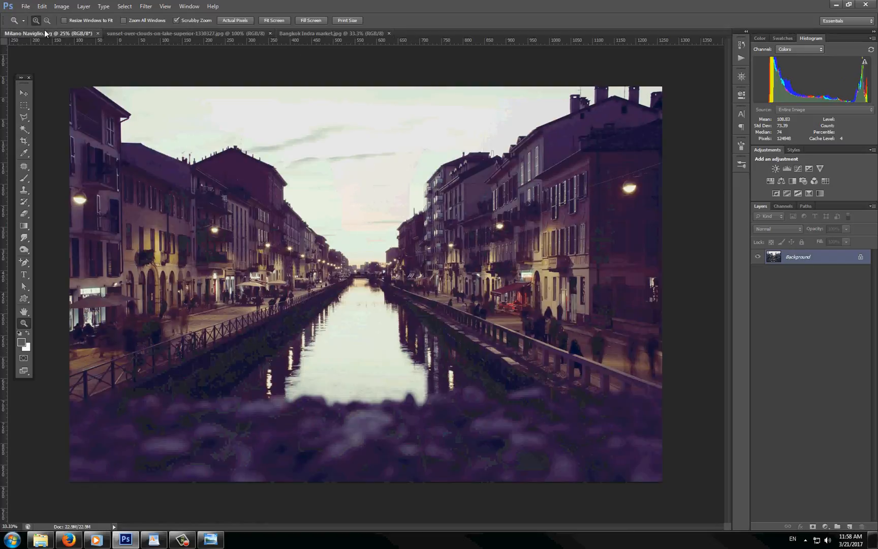
click(316, 33)
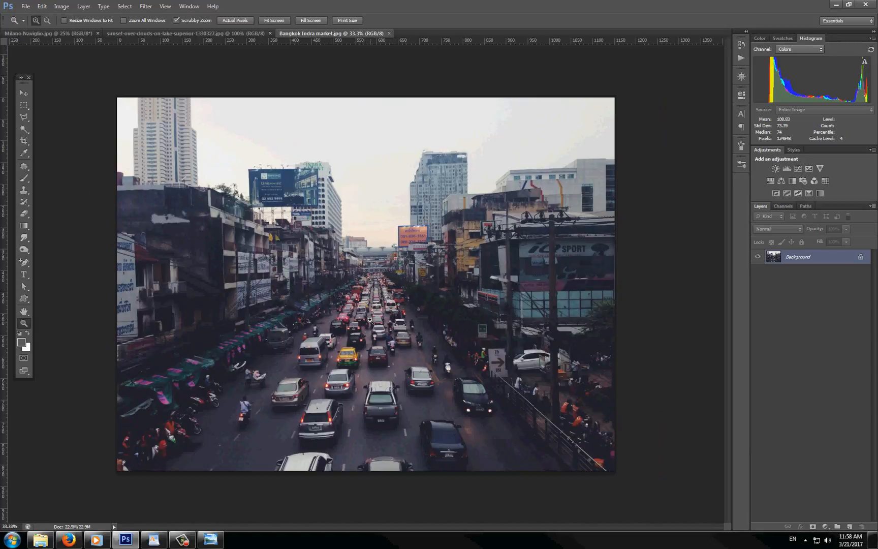
Copy the Milano Naviglio canal photo into the Bangkok Indra market document as a layer covering the street.
key(ctrl+Tab)
key(v)
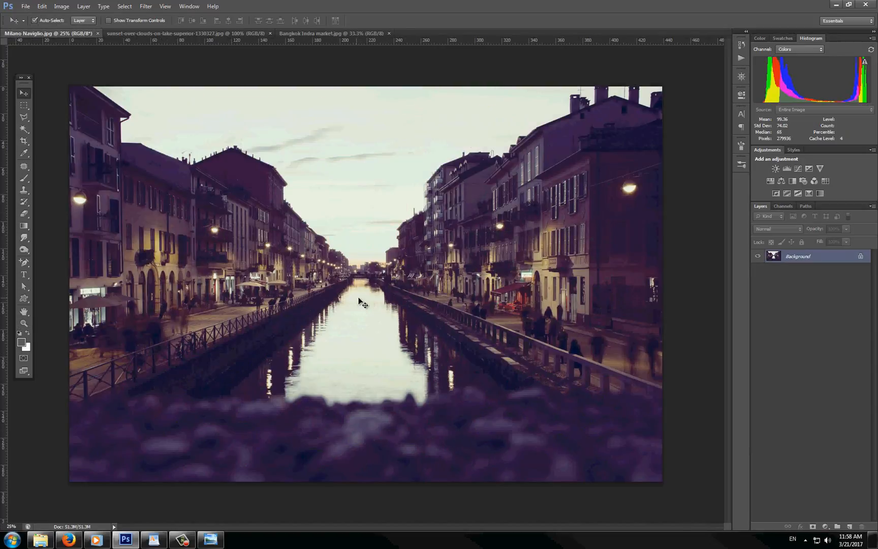
click(306, 34)
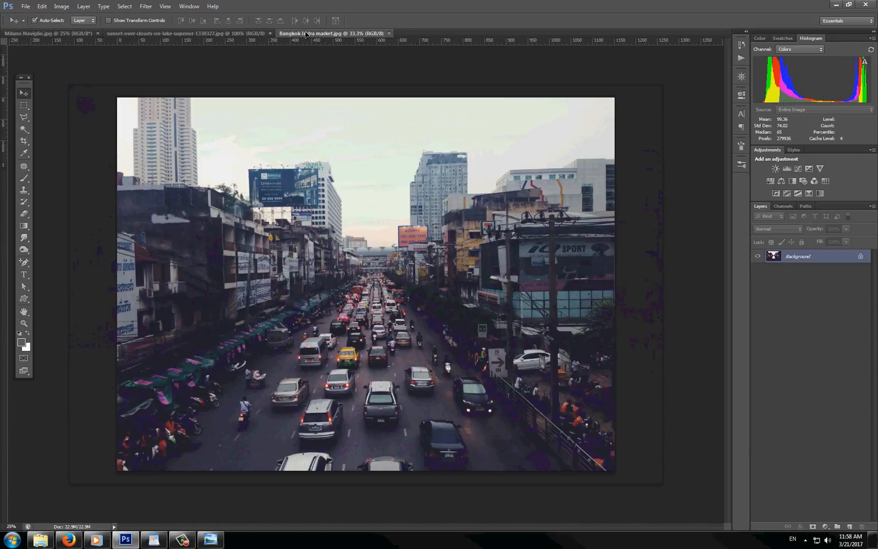
drag(306, 33, 376, 308)
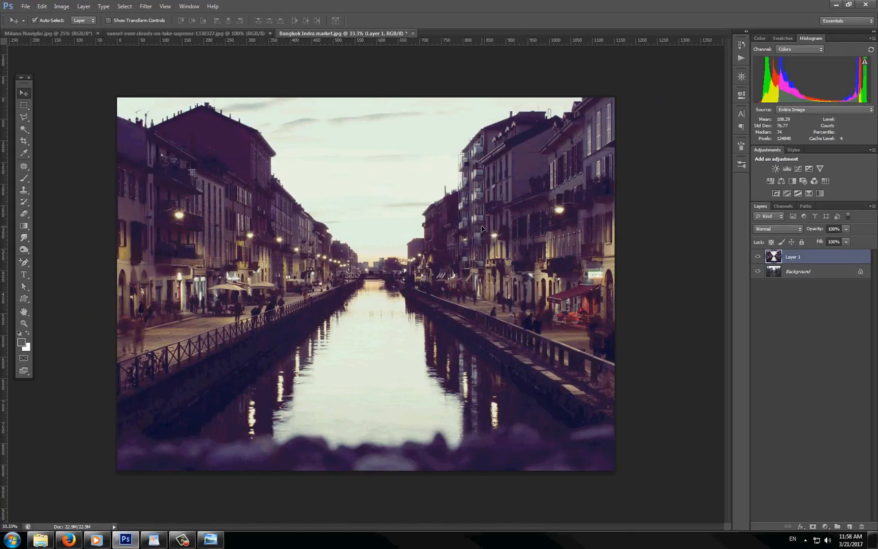
mouse_move(482, 228)
mouse_down()
mouse_move(484, 239)
mouse_move(492, 224)
mouse_move(483, 237)
mouse_up()
Lower the canal layer's opacity to 55% and move the layer so its vanishing point roughly overlaps the Bangkok street's.
key(z)
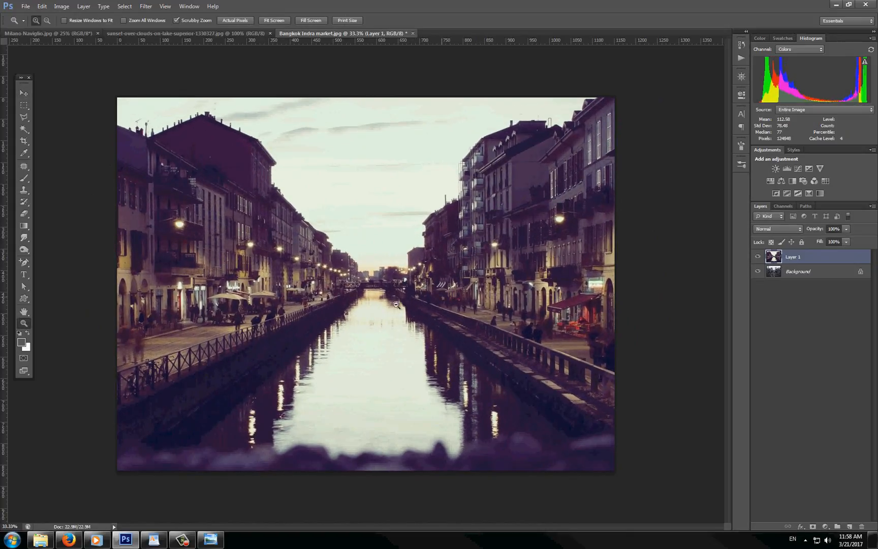
alt+click(397, 305)
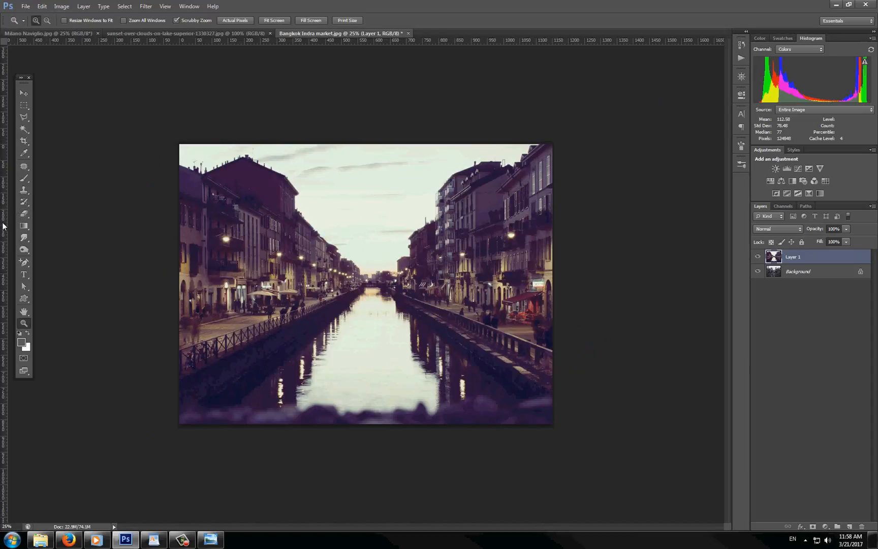
key(v)
drag(397, 251, 421, 279)
drag(816, 229, 803, 230)
drag(453, 283, 465, 267)
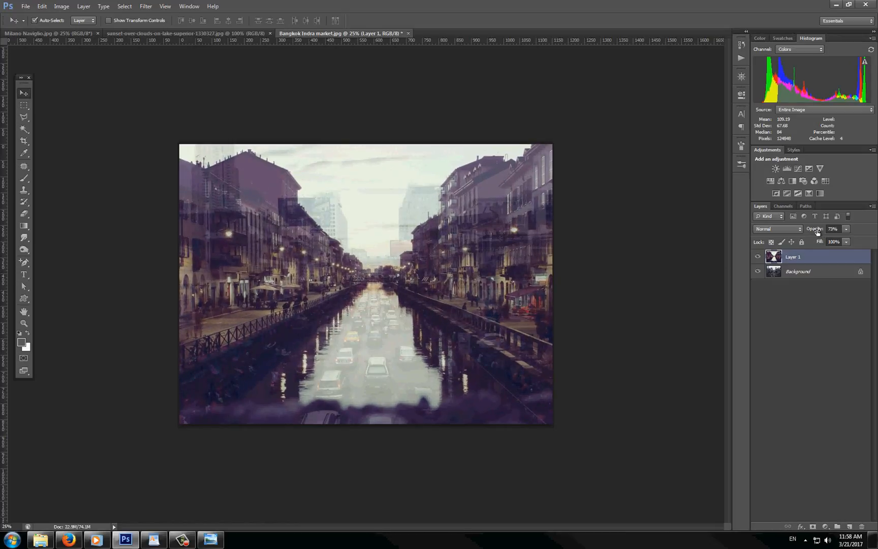
drag(817, 231, 803, 232)
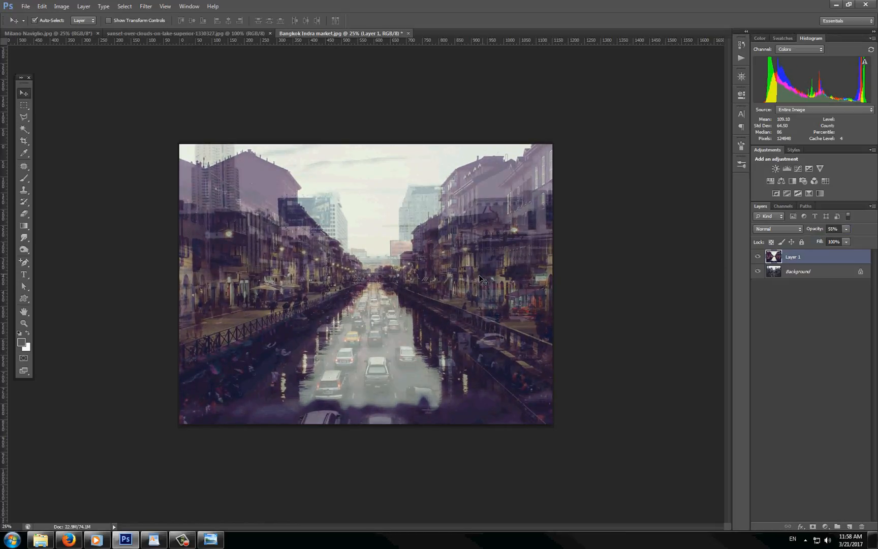
drag(481, 279, 433, 269)
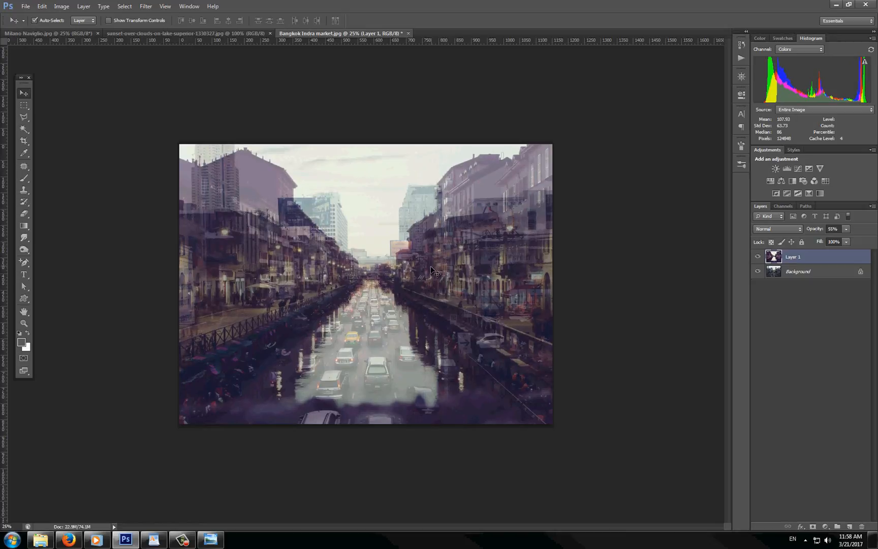
Fine-tune the canal layer's position so the end of the canal lines up with the far end of the road.
click(24, 324)
click(360, 267)
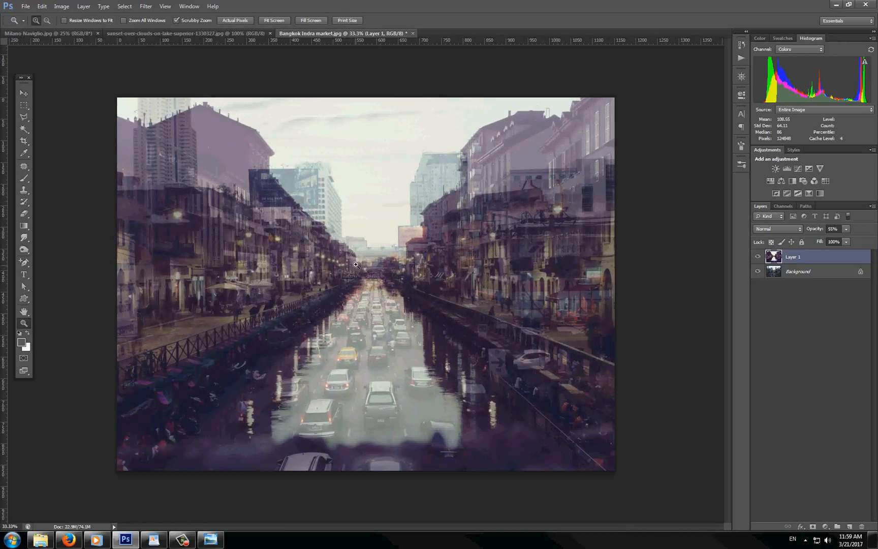
click(360, 269)
click(398, 282)
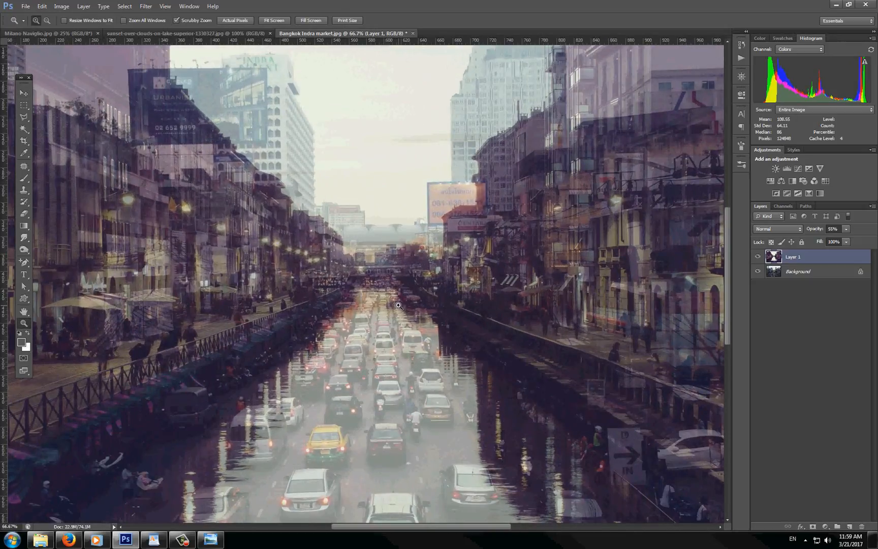
click(417, 286)
key(v)
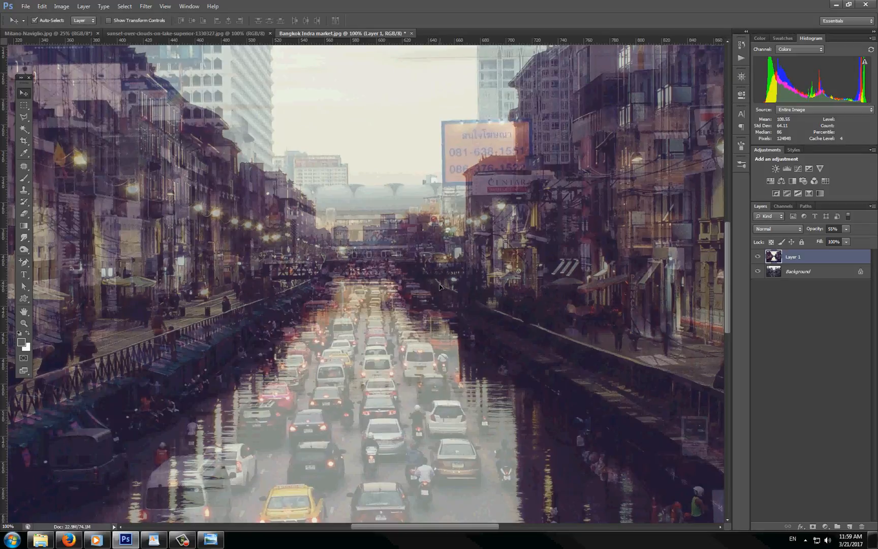
drag(439, 287, 440, 283)
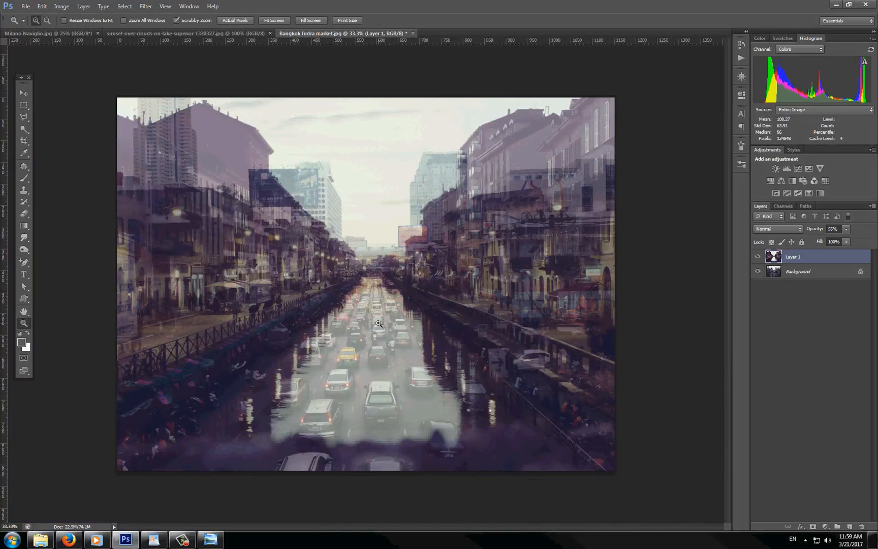
alt+click(381, 348)
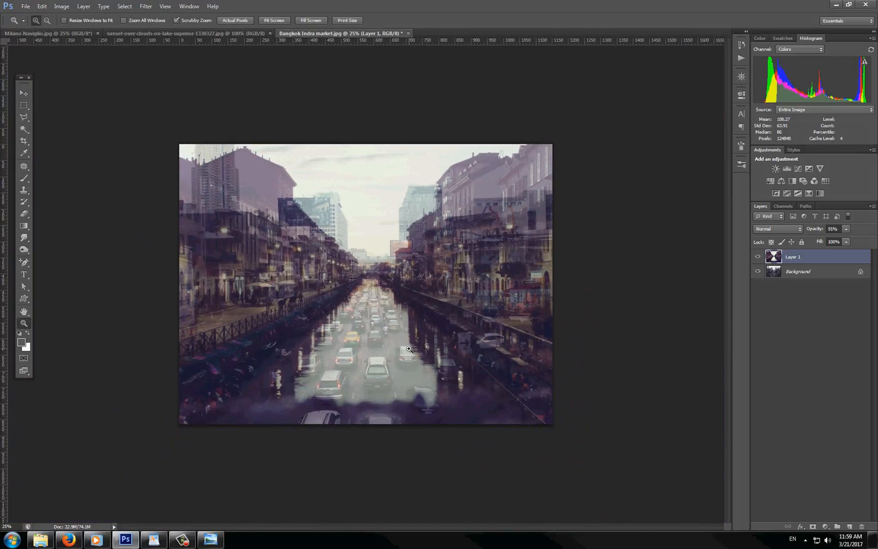
key(c)
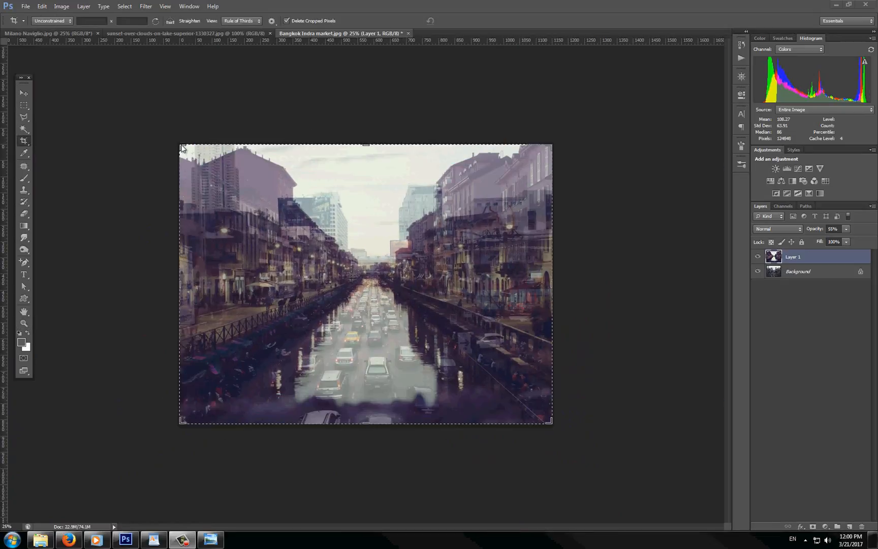
click(22, 146)
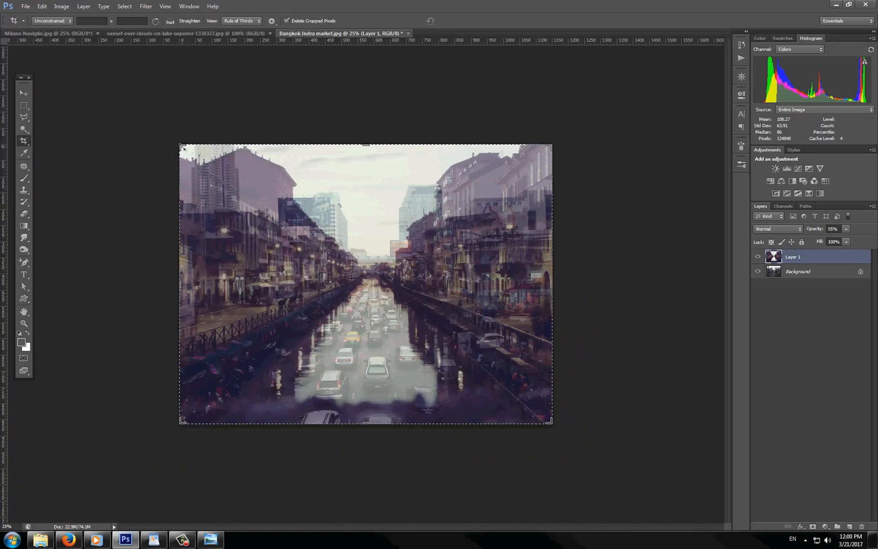
drag(183, 147, 133, 112)
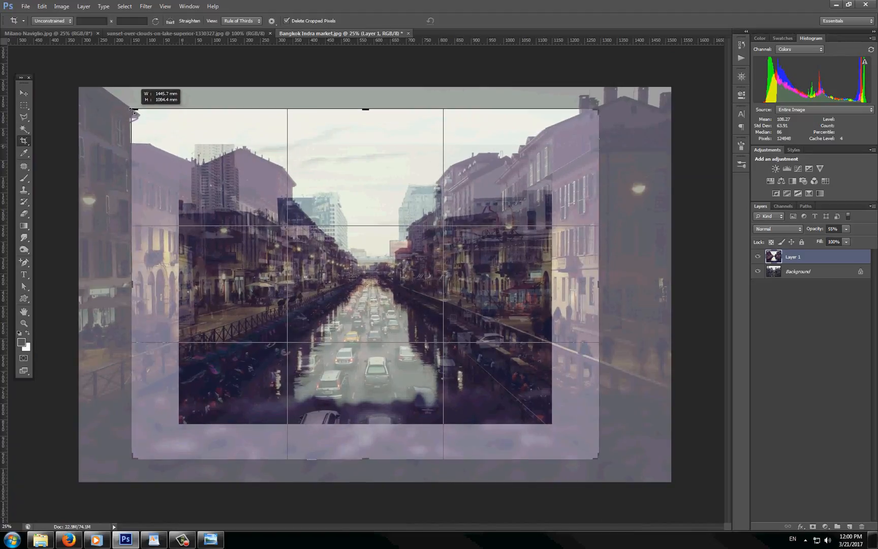
key(Escape)
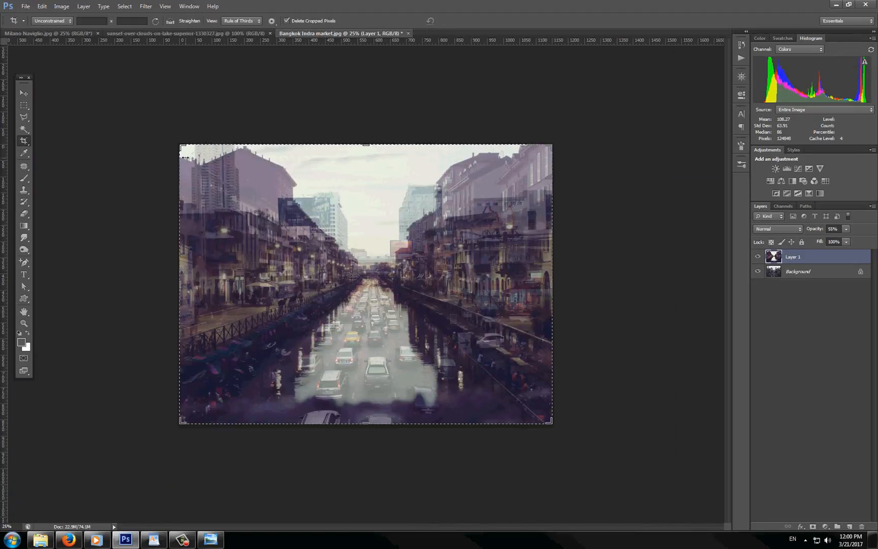
Place two vertical and two horizontal guides along the four edges of the Bangkok street photo.
drag(13, 190, 181, 214)
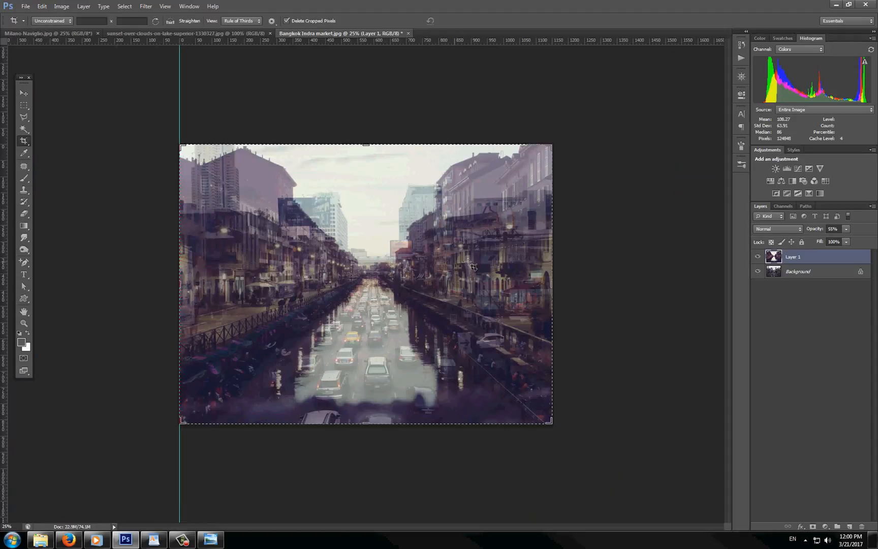
drag(5, 253, 553, 294)
drag(354, 43, 361, 147)
drag(327, 41, 368, 422)
Extend the canvas on all four sides to about 1520 mm wide with the Crop tool, and hide the guides.
drag(180, 421, 126, 462)
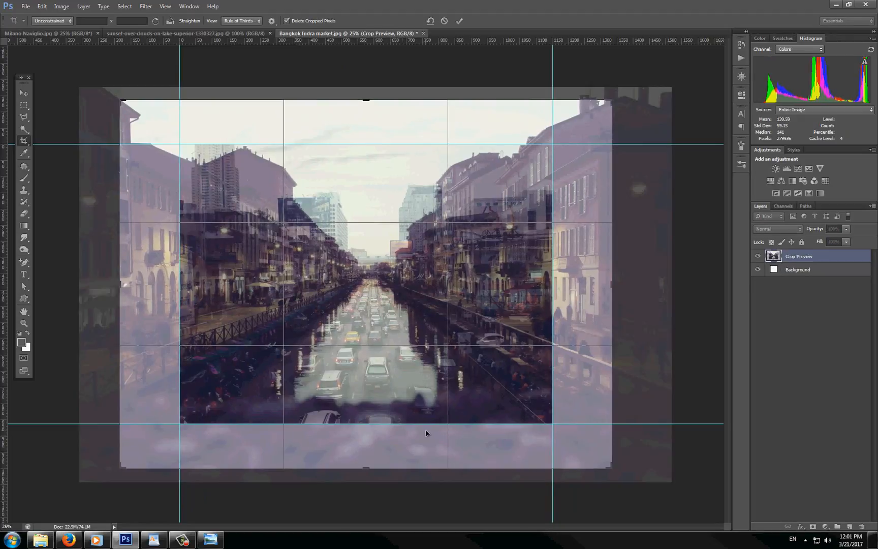
key(Return)
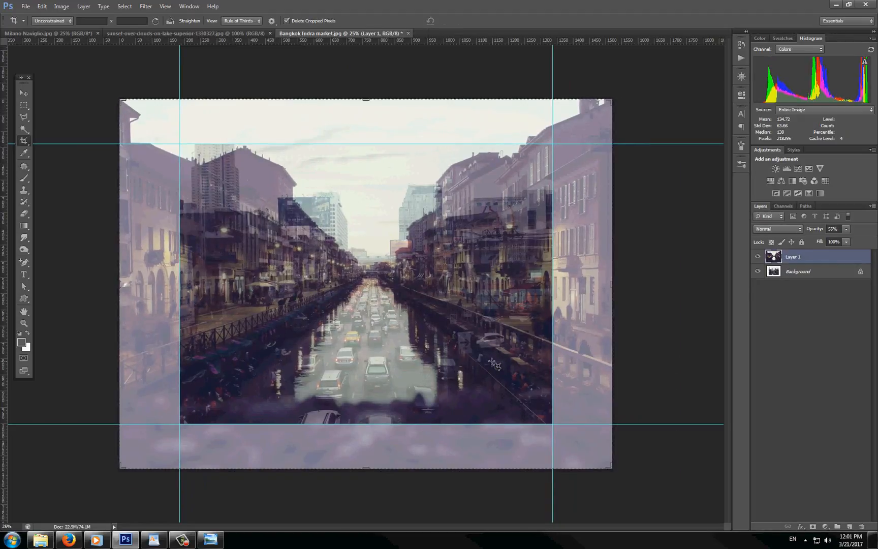
key(v)
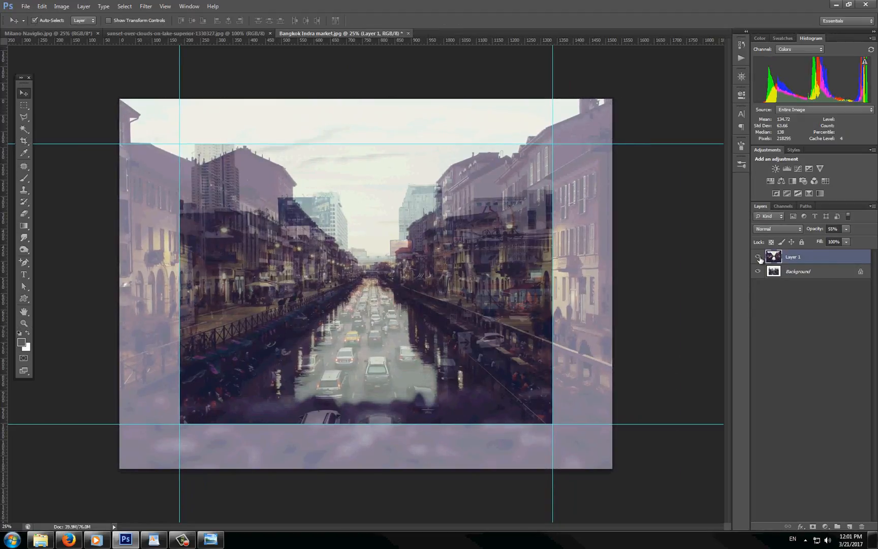
mouse_move(454, 297)
mouse_down()
mouse_move(490, 249)
mouse_move(446, 302)
mouse_move(470, 292)
mouse_move(458, 308)
mouse_up()
key(ctrl+z)
key(ctrl+semicolon)
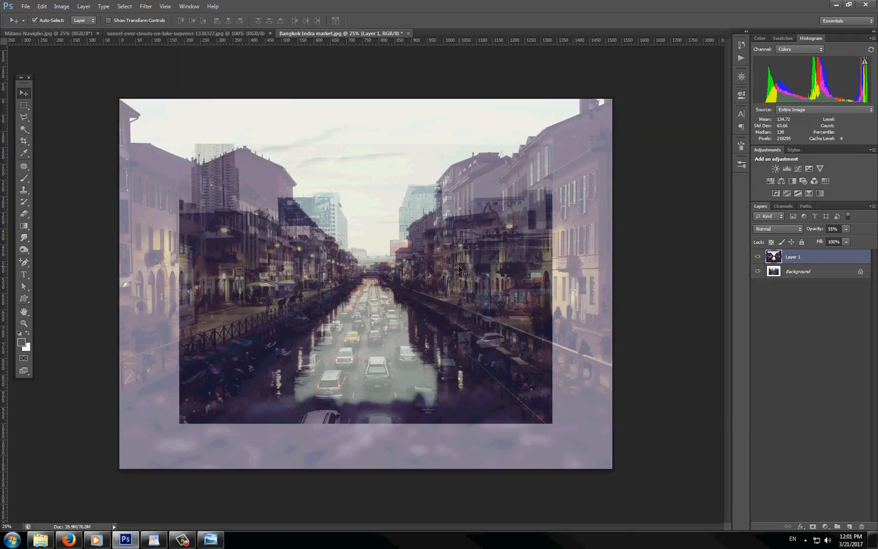
Hide the canal layer and convert the locked Background into a regular layer named base.
click(802, 270)
click(758, 257)
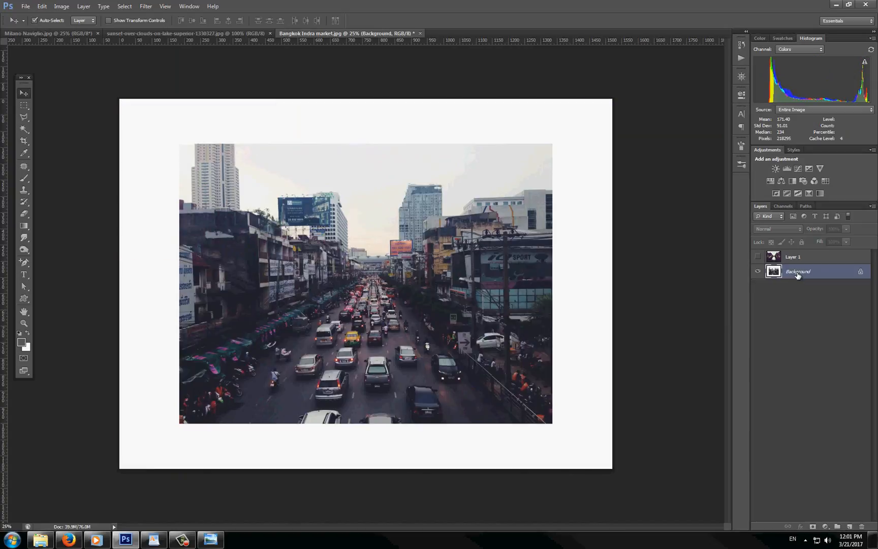
double_click(798, 272)
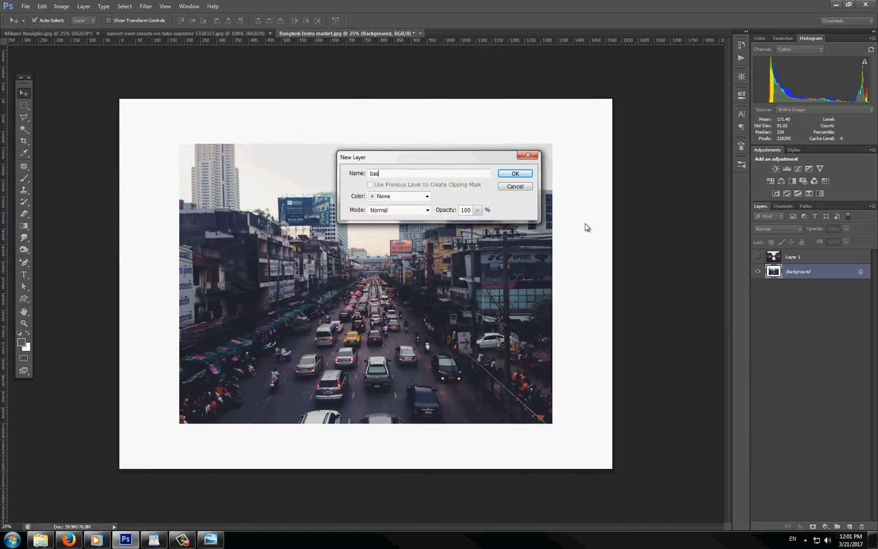
text(e)
key(Return)
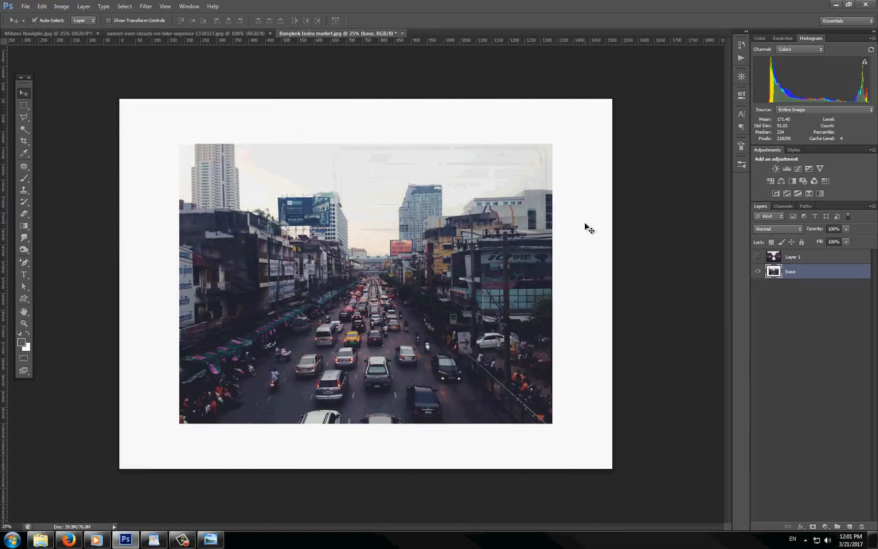
Rename the canal layer as milano, and show the guides again with the base layer selected.
double_click(797, 256)
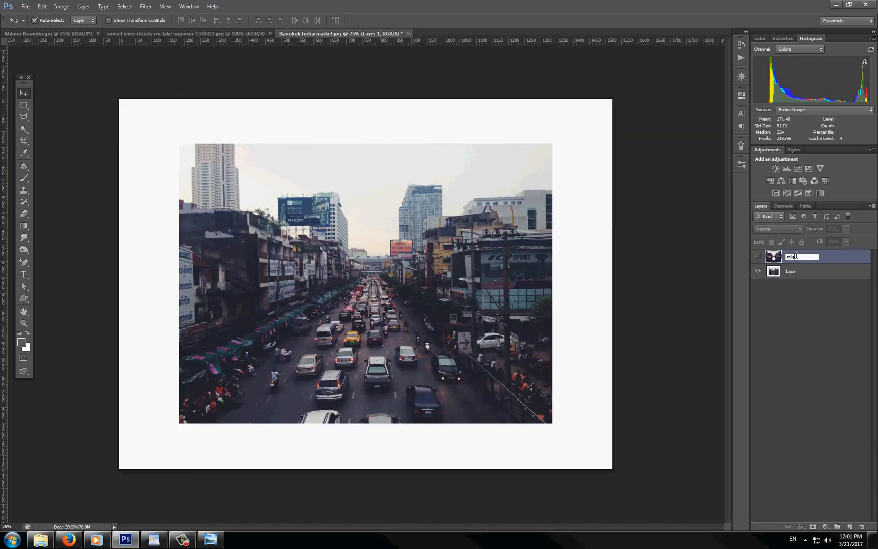
text(milano)
key(Return)
click(794, 272)
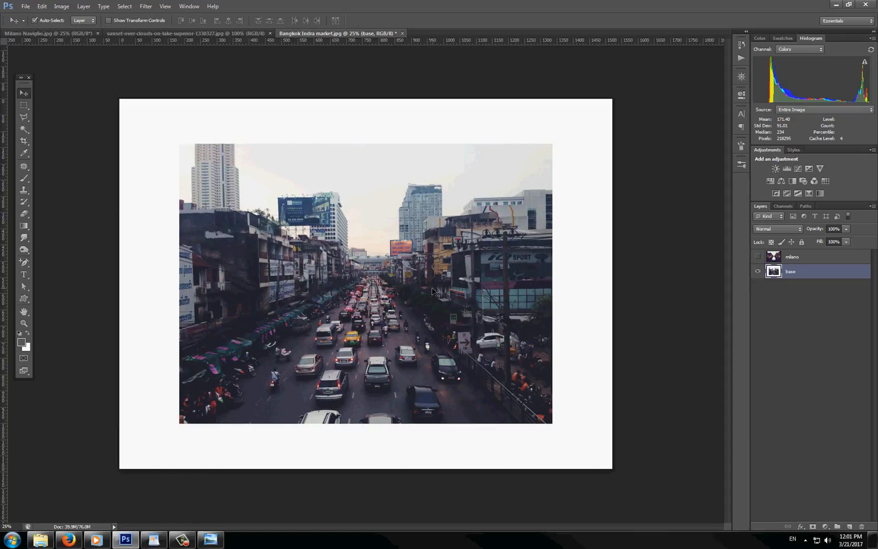
key(ctrl+semicolon)
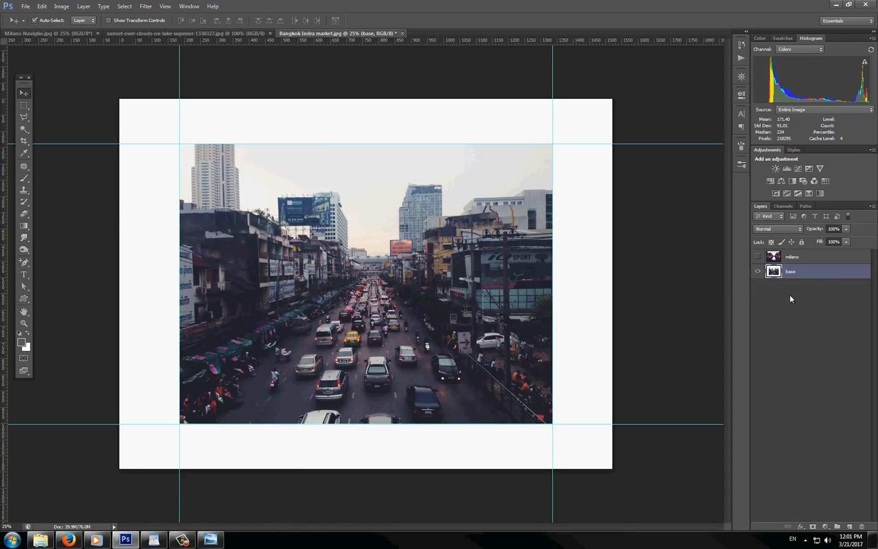
Try rendering a Vanishing Point perspective grid directly onto the base layer.
click(44, 7)
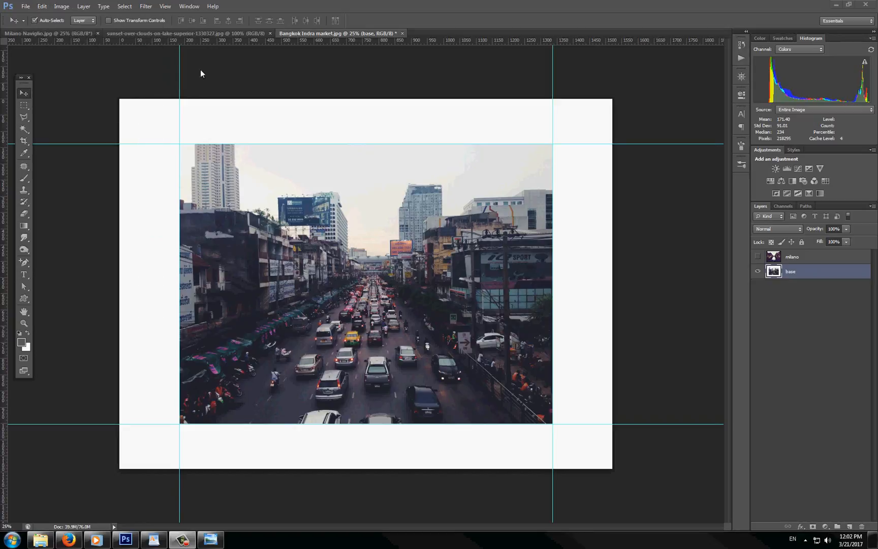
click(147, 6)
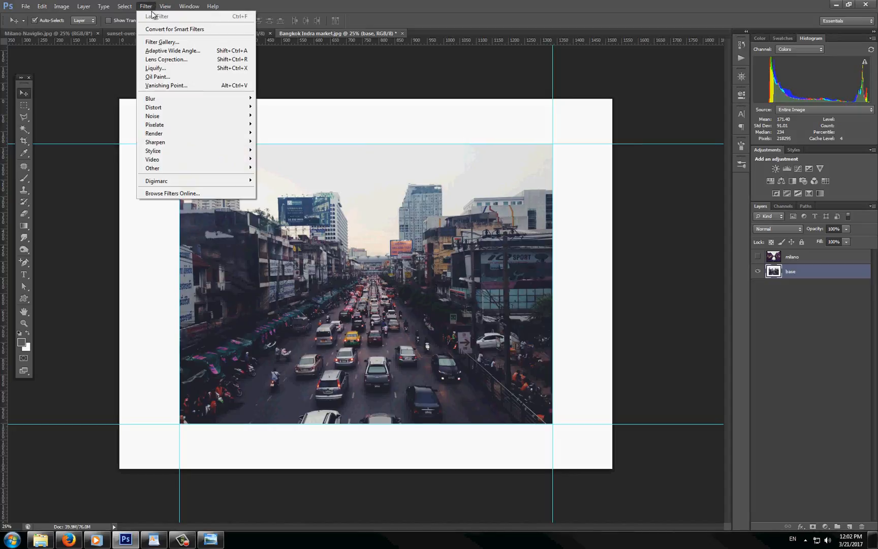
click(168, 85)
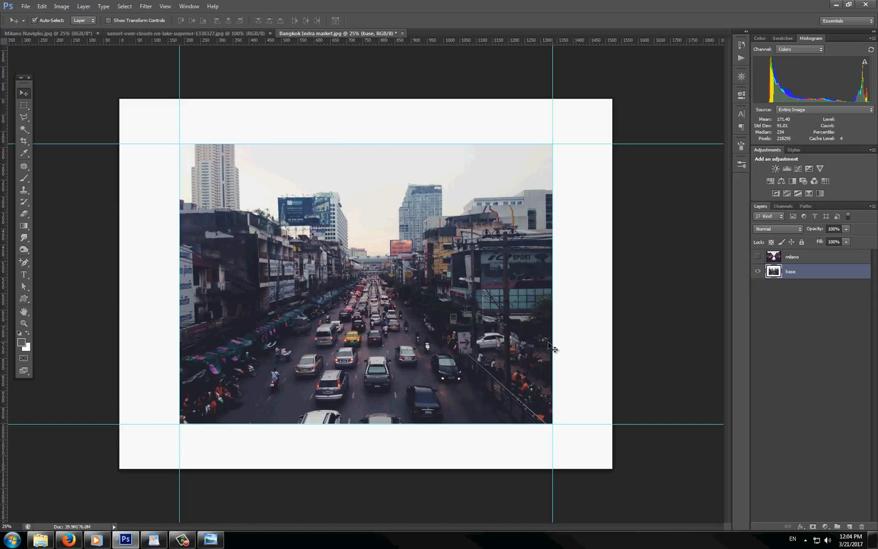
key(z)
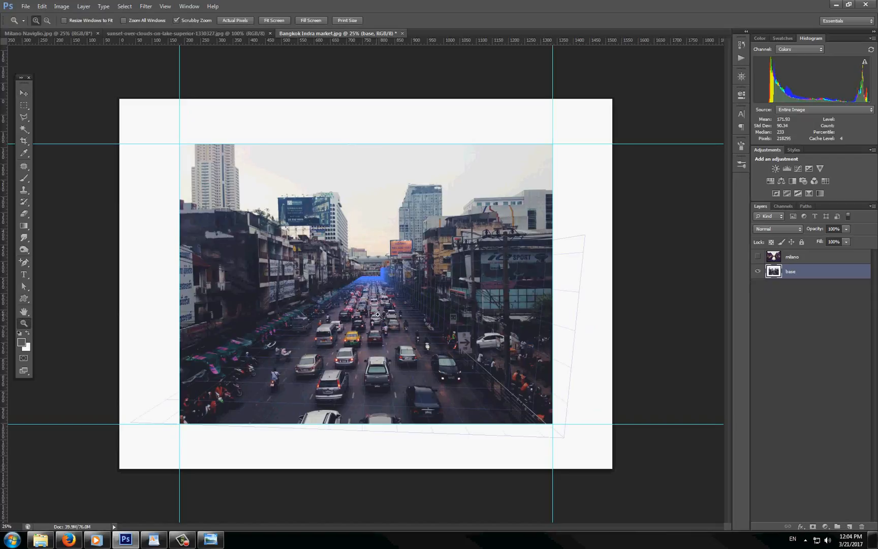
Add an empty layer above base and draw a Vanishing Point plane on it covering the road from its far end to the foreground.
click(400, 307)
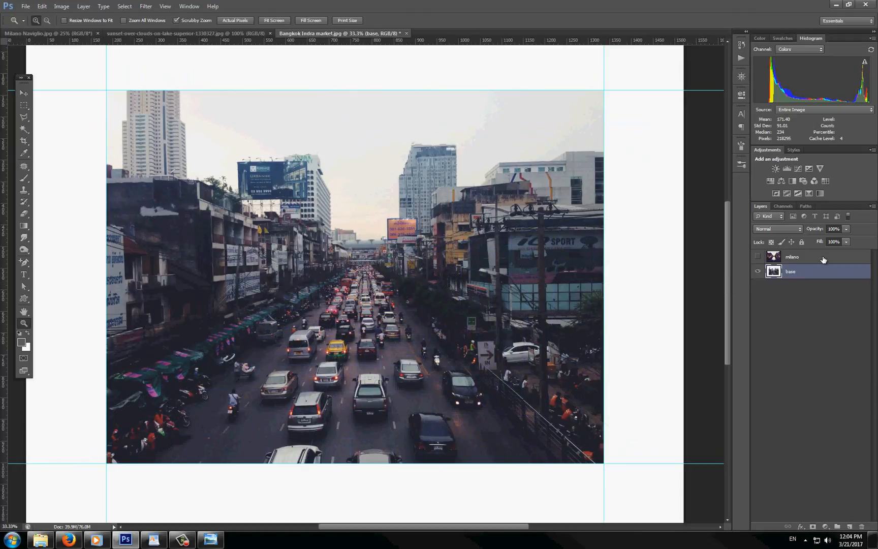
click(850, 527)
click(145, 6)
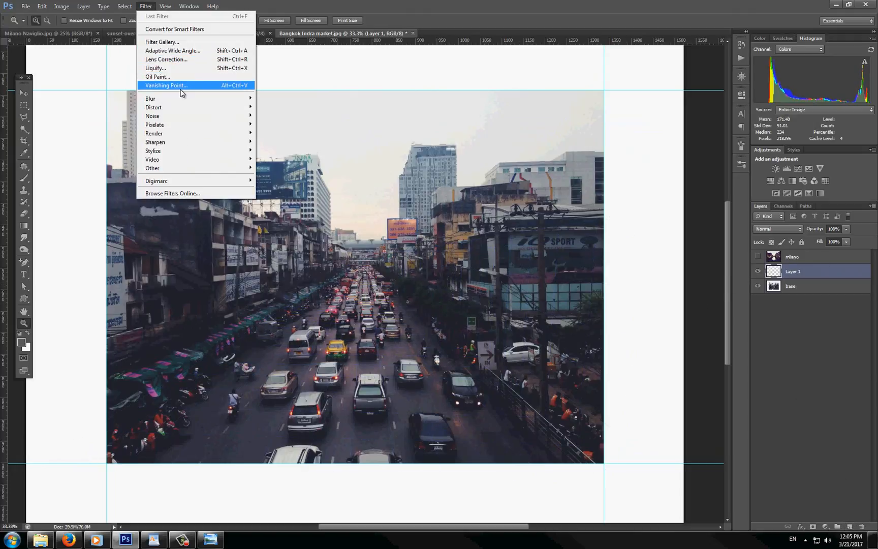
click(184, 86)
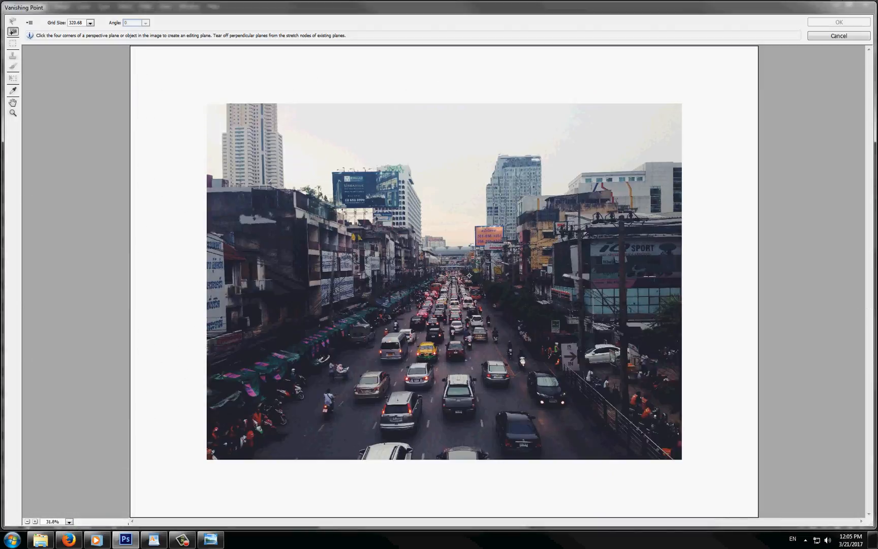
click(469, 276)
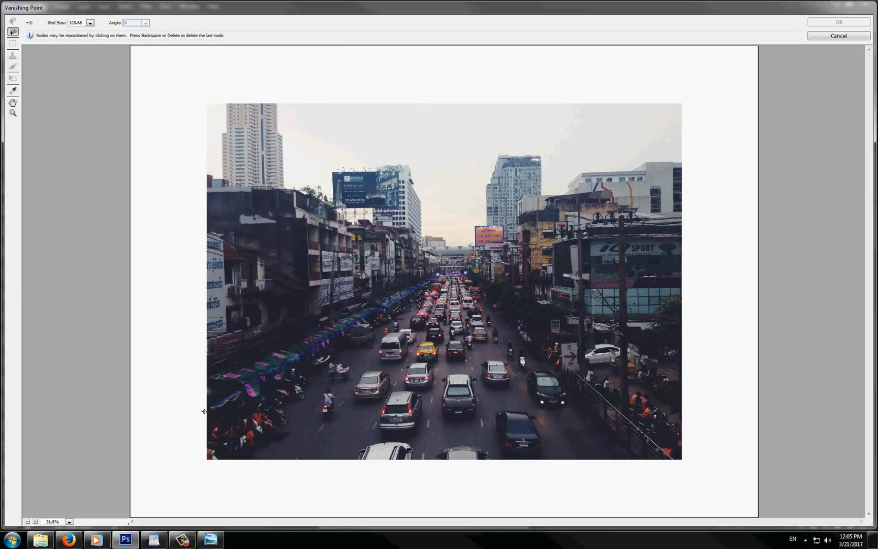
click(138, 427)
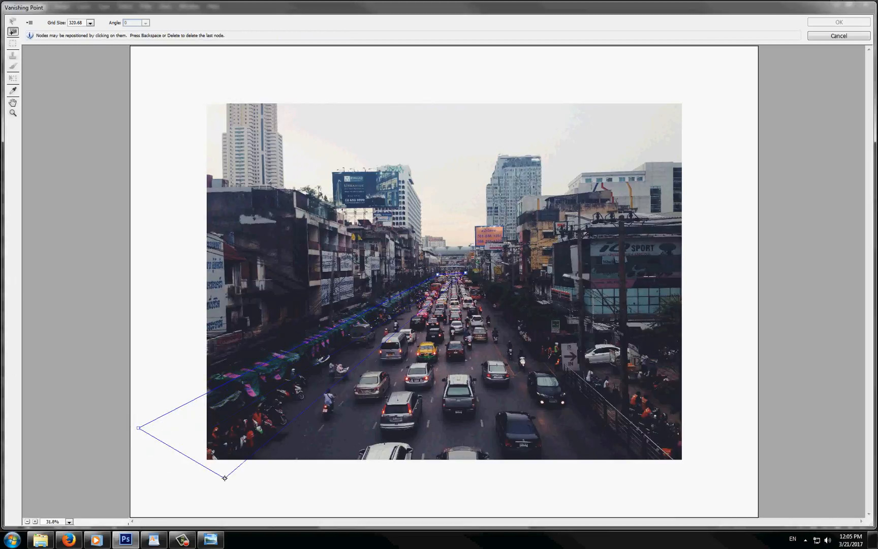
click(703, 484)
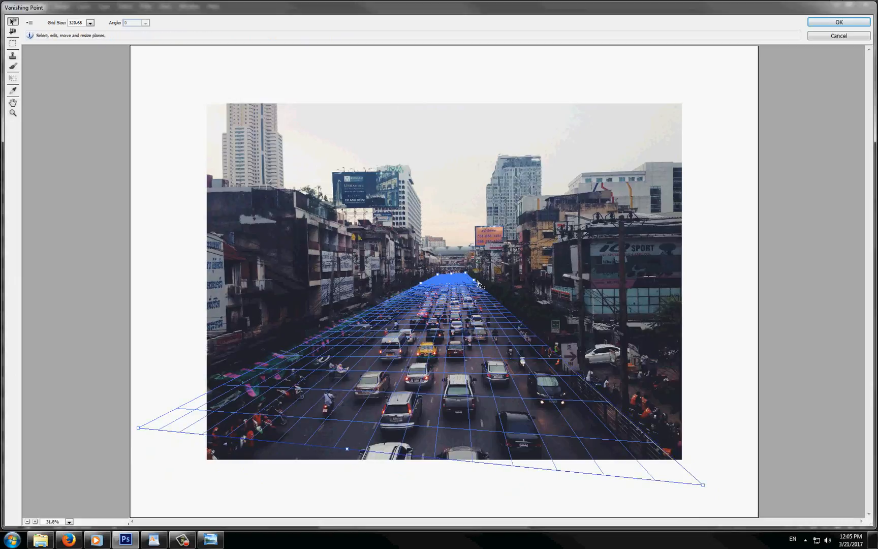
Tear off a perpendicular plane along the right-hand buildings and render the Vanishing Point grids onto the new layer.
drag(479, 285, 474, 260)
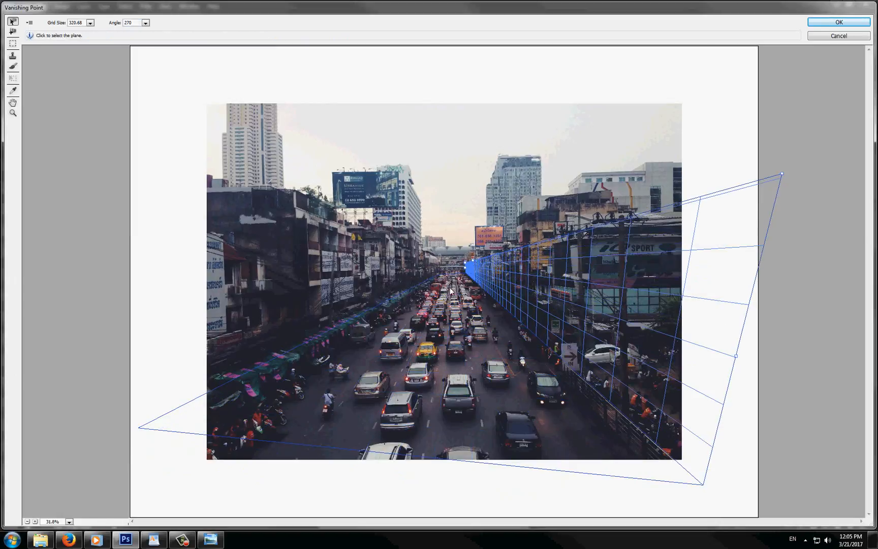
click(29, 23)
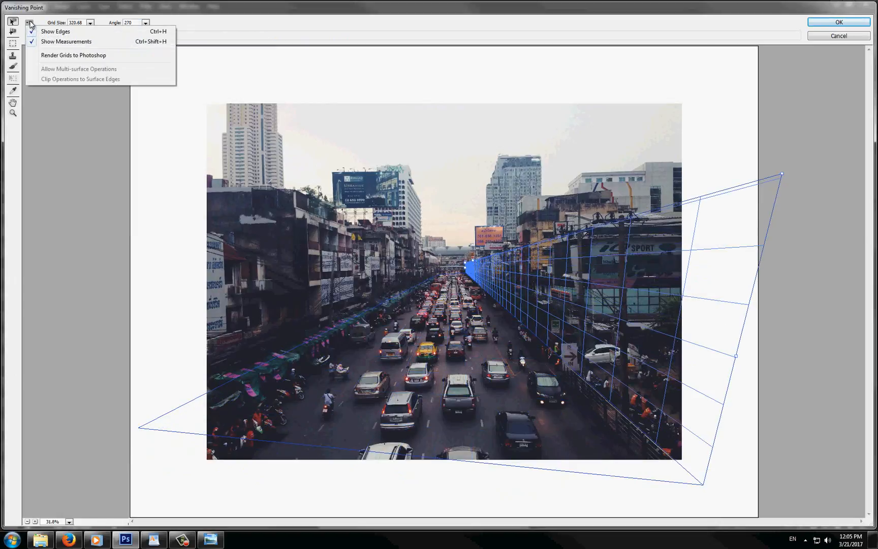
click(47, 54)
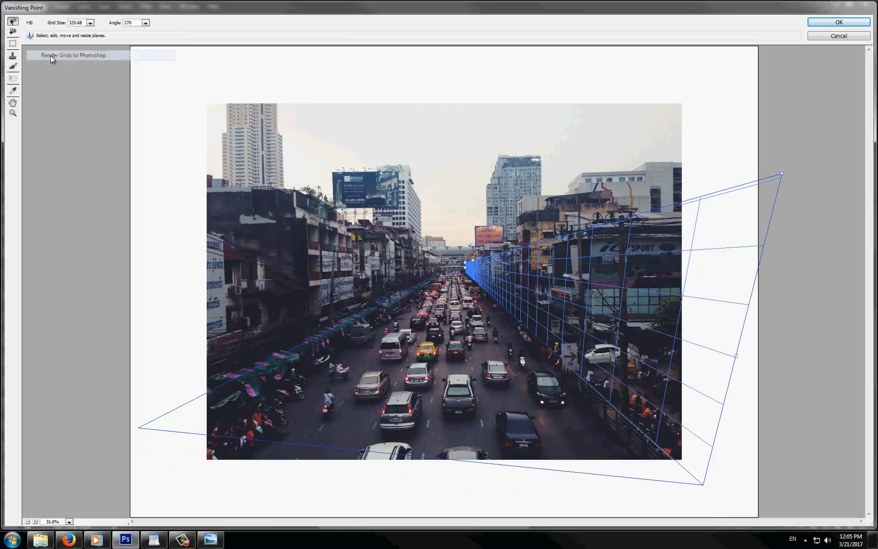
click(830, 24)
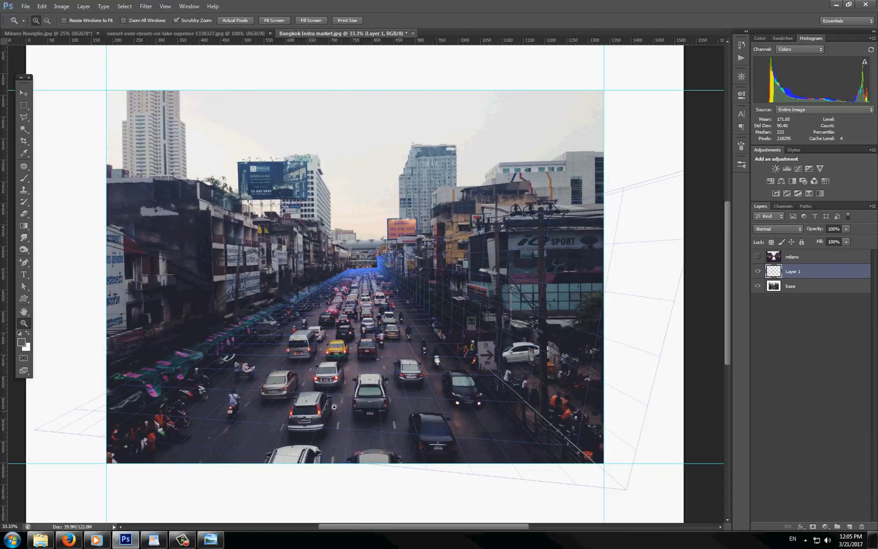
Check the grid with base temporarily hidden, and bring back the milano layer at 91% opacity.
click(759, 286)
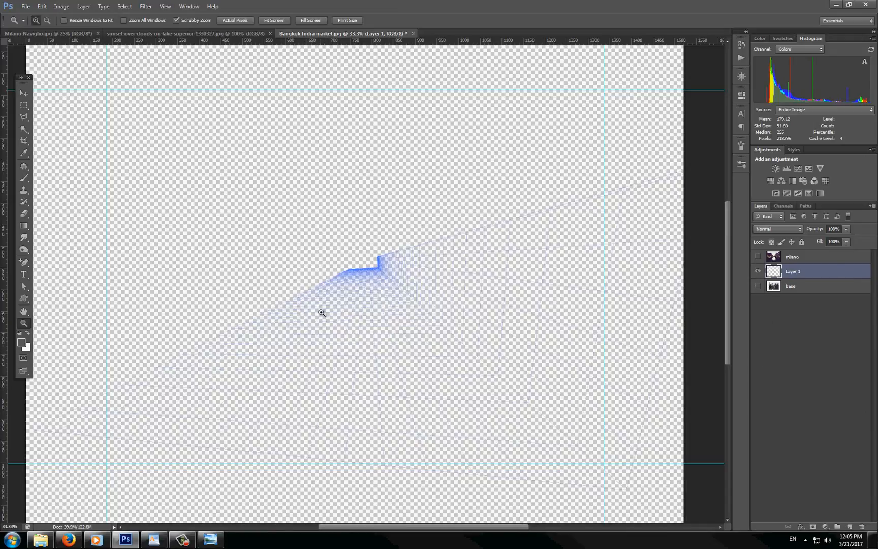
click(758, 286)
click(759, 257)
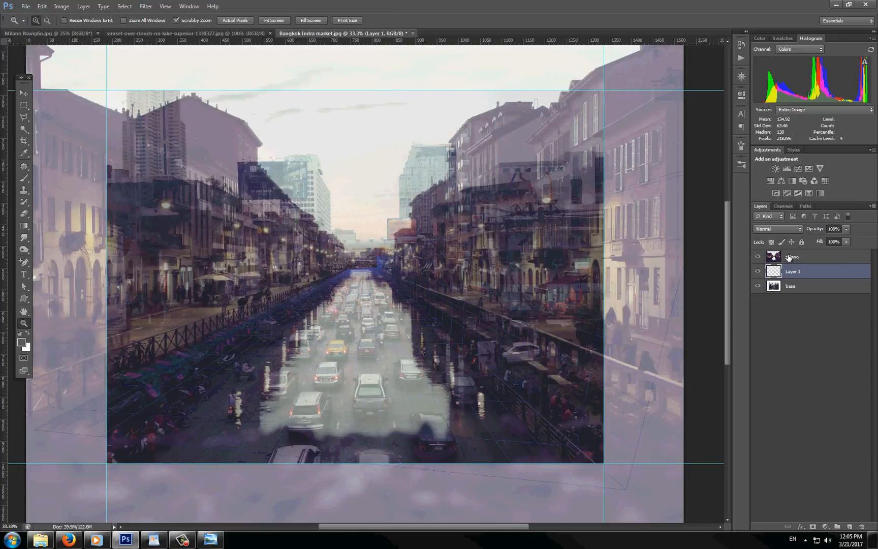
click(780, 258)
click(351, 256)
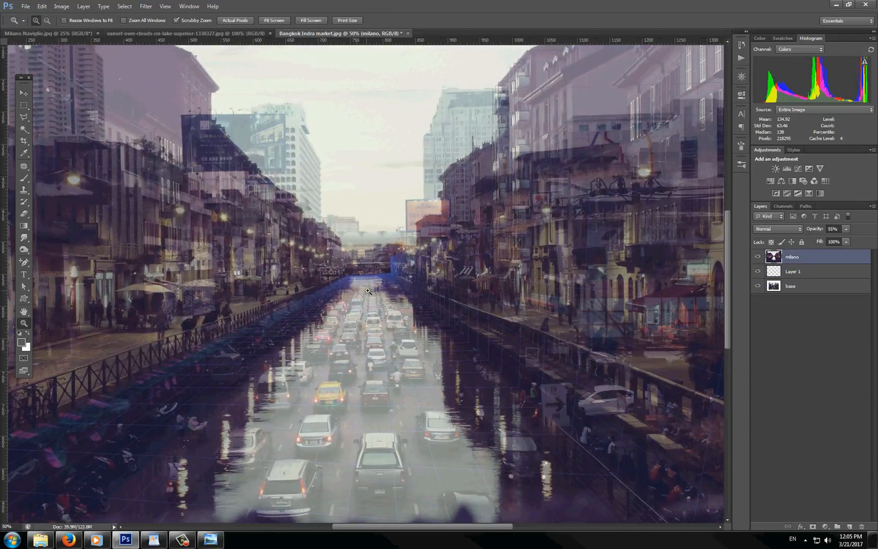
click(365, 290)
click(365, 290)
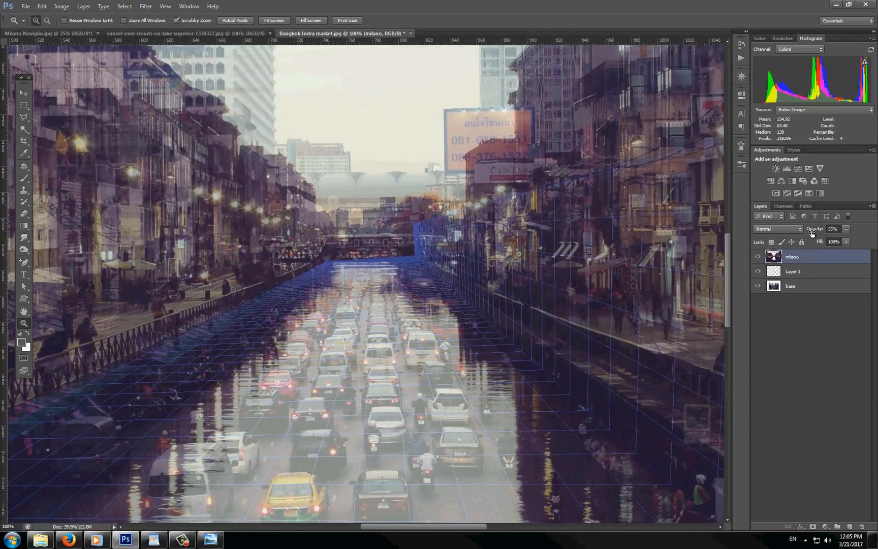
drag(813, 231, 829, 229)
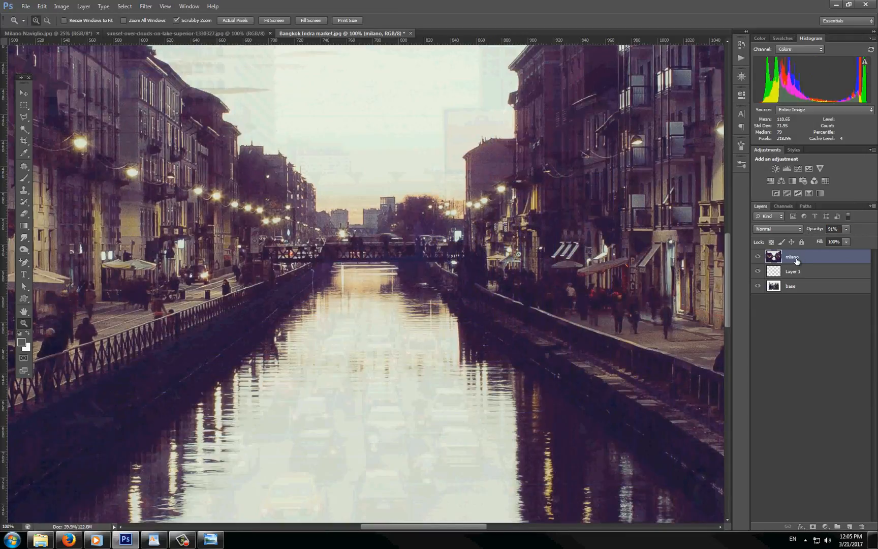
Move the milano layer below Layer 1 and compare the canal's overall perspective with the grid above it.
drag(794, 258, 794, 278)
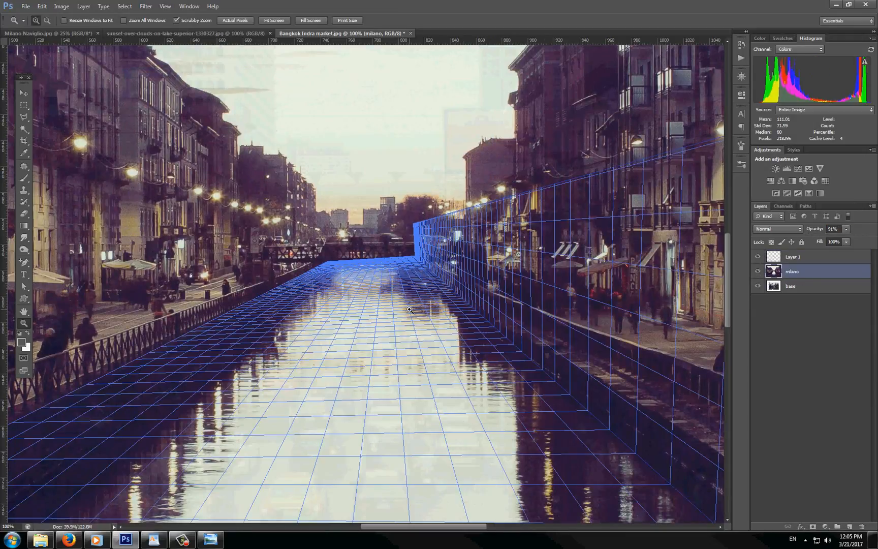
alt+click(384, 294)
alt+click(389, 310)
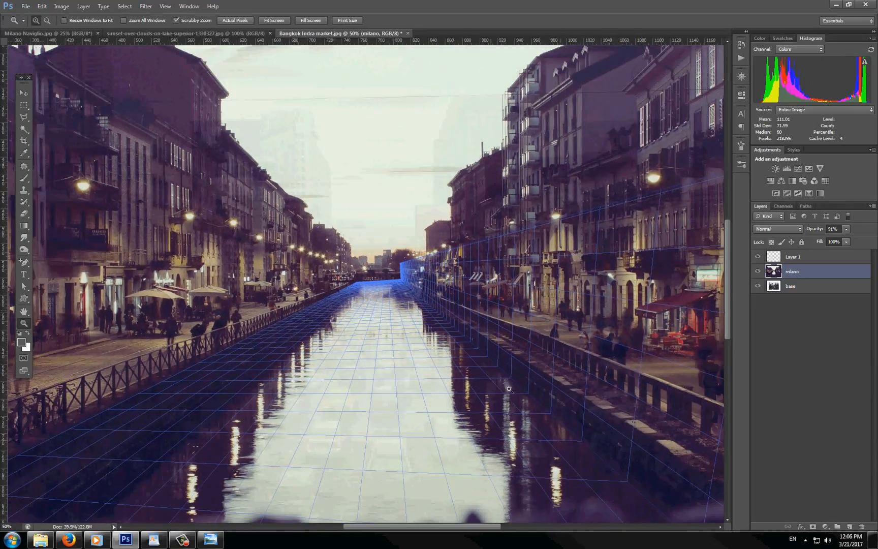
drag(573, 442, 509, 327)
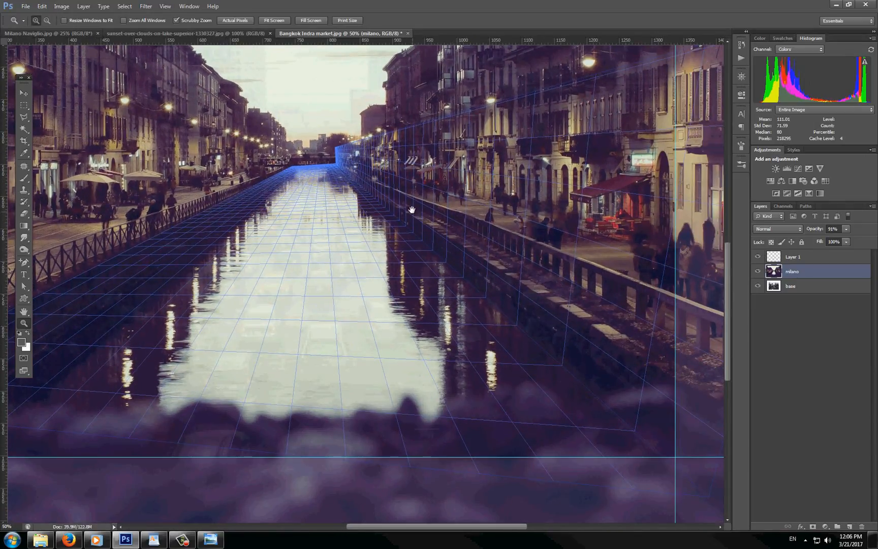
drag(171, 265, 295, 246)
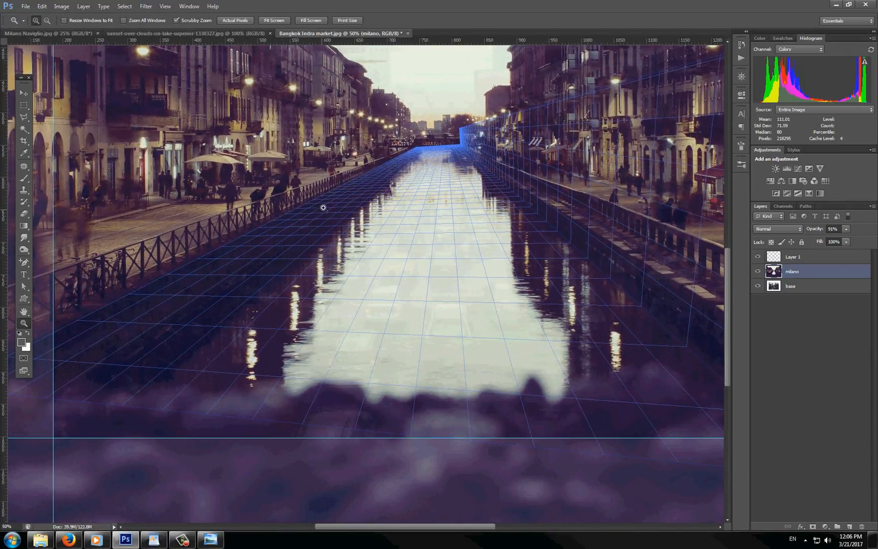
Examine the canal's left bank against the grid, temporarily hiding the milano layer to compare it with the Bangkok street.
click(382, 172)
click(383, 172)
click(383, 172)
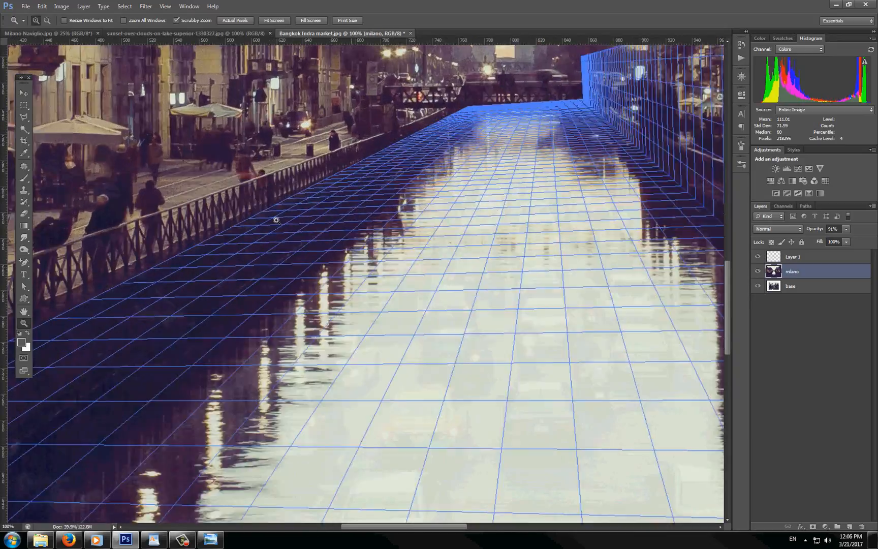
alt+click(419, 147)
alt+click(419, 148)
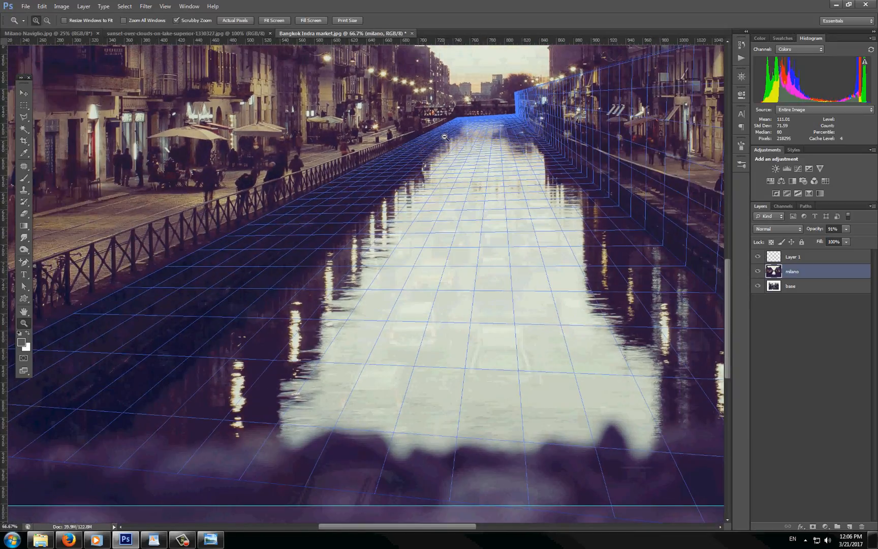
alt+click(416, 150)
alt+click(417, 151)
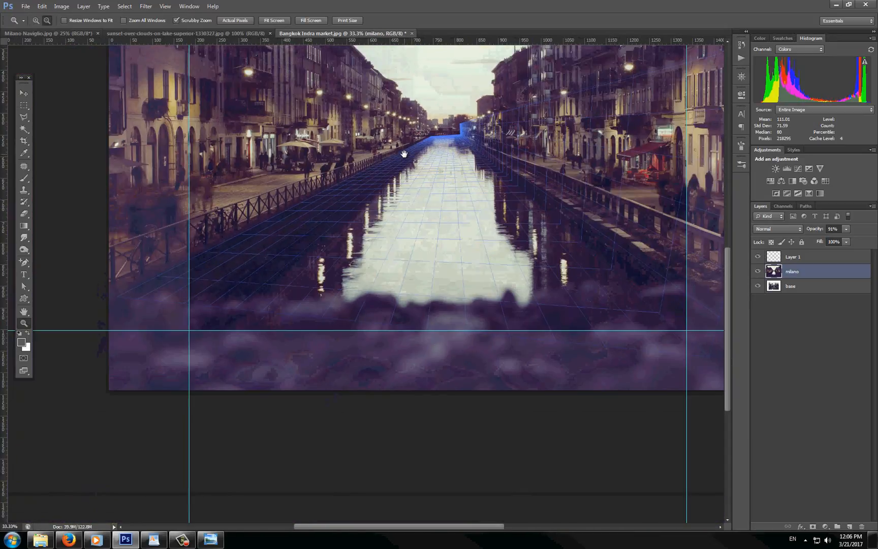
drag(424, 155, 409, 308)
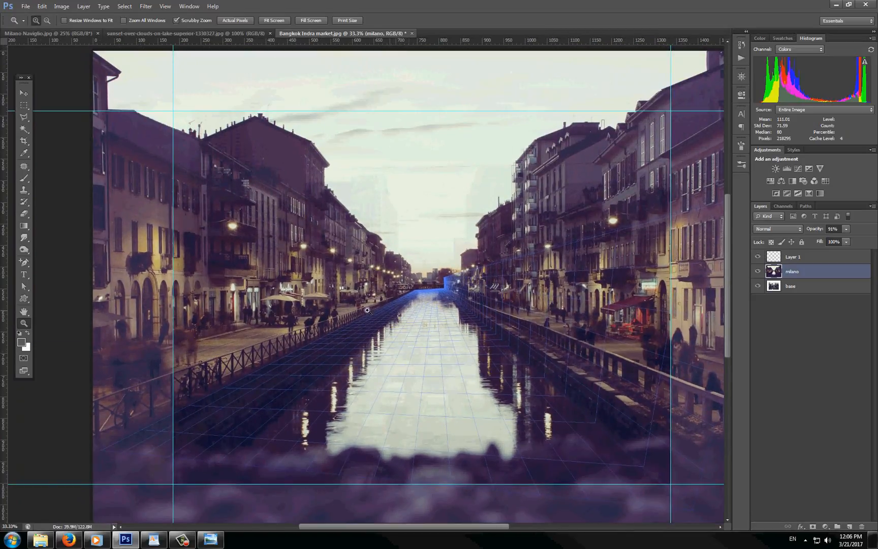
click(757, 272)
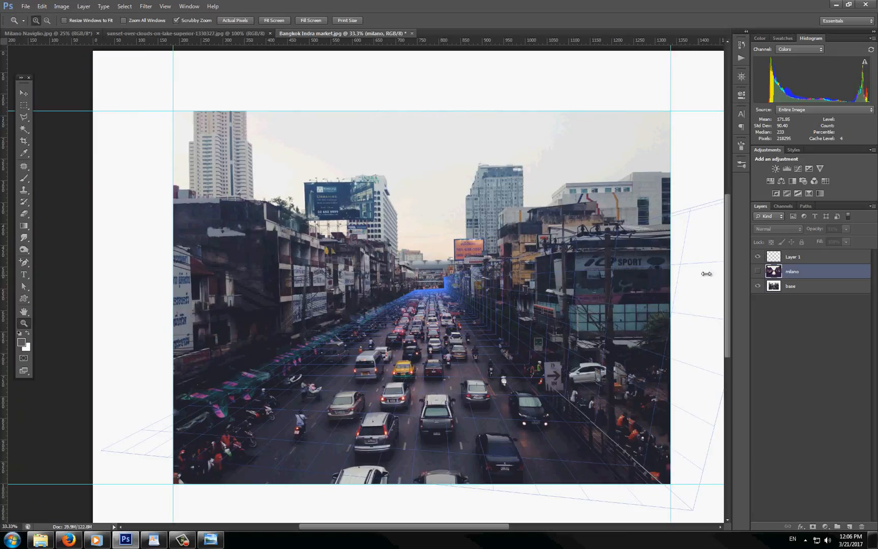
click(758, 272)
Inspect how the canal's right bank and building line follow the grid's floor and wall planes.
click(487, 302)
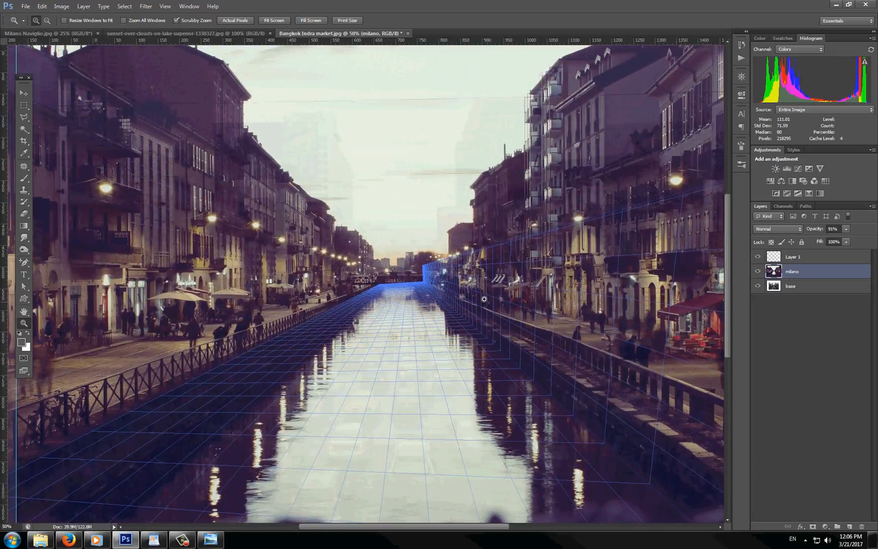
click(459, 293)
click(433, 289)
click(430, 296)
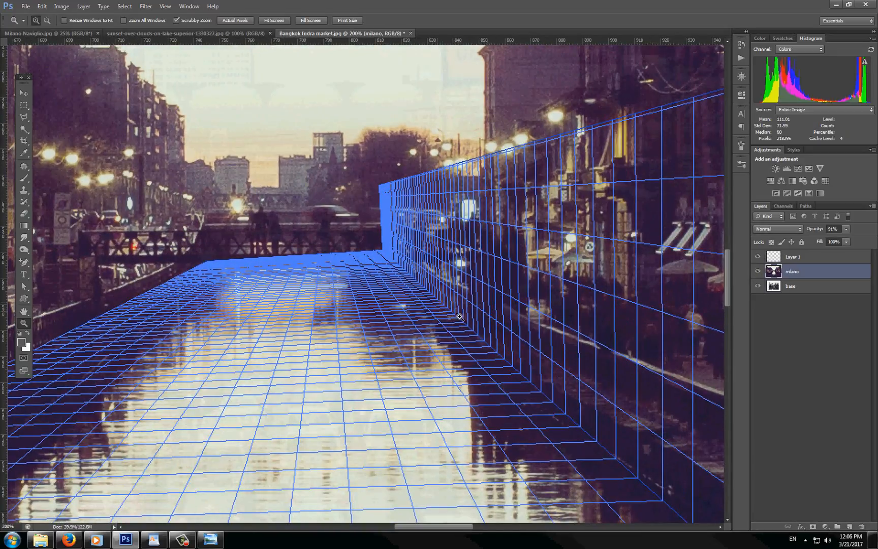
drag(471, 336, 402, 251)
drag(437, 293, 334, 209)
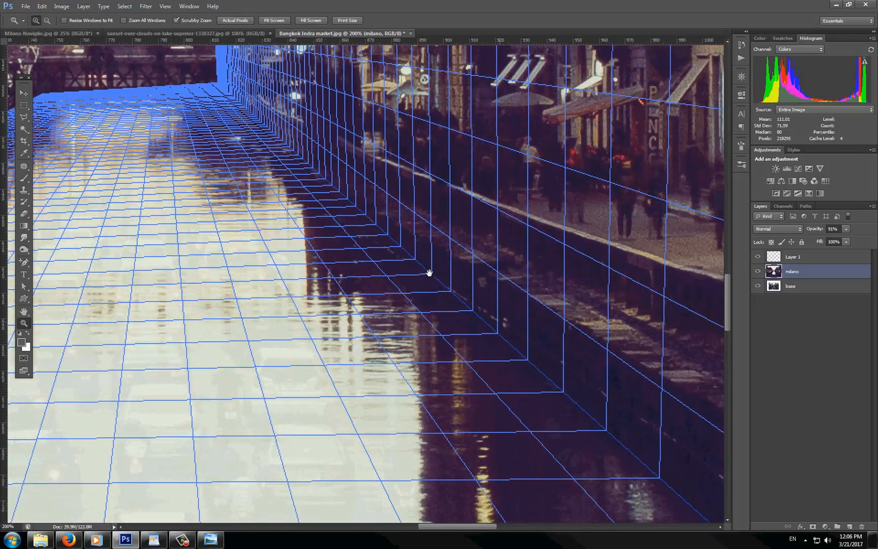
drag(518, 345, 511, 404)
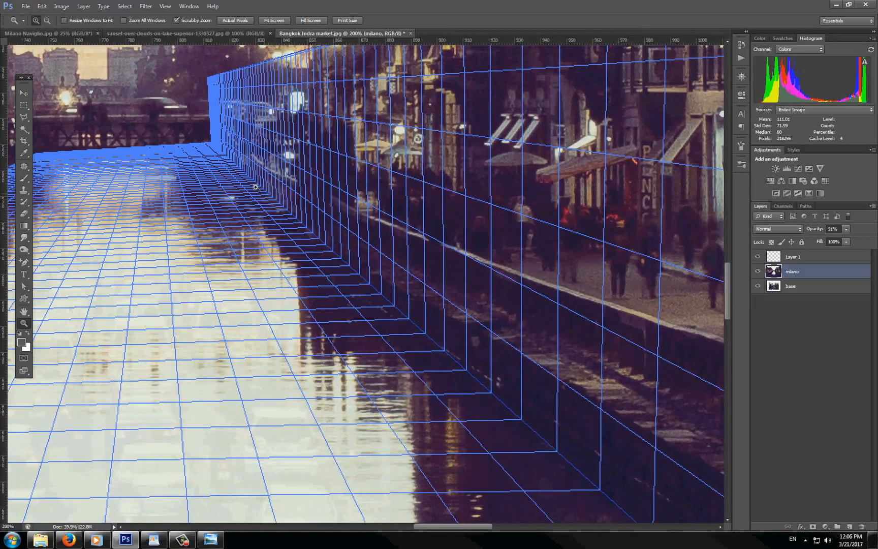
alt+click(333, 290)
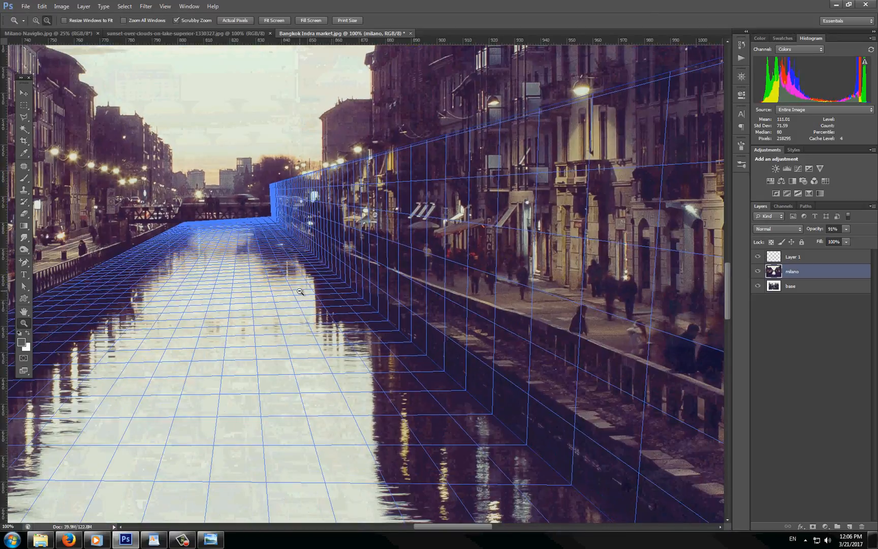
alt+click(301, 292)
alt+click(365, 312)
alt+click(365, 312)
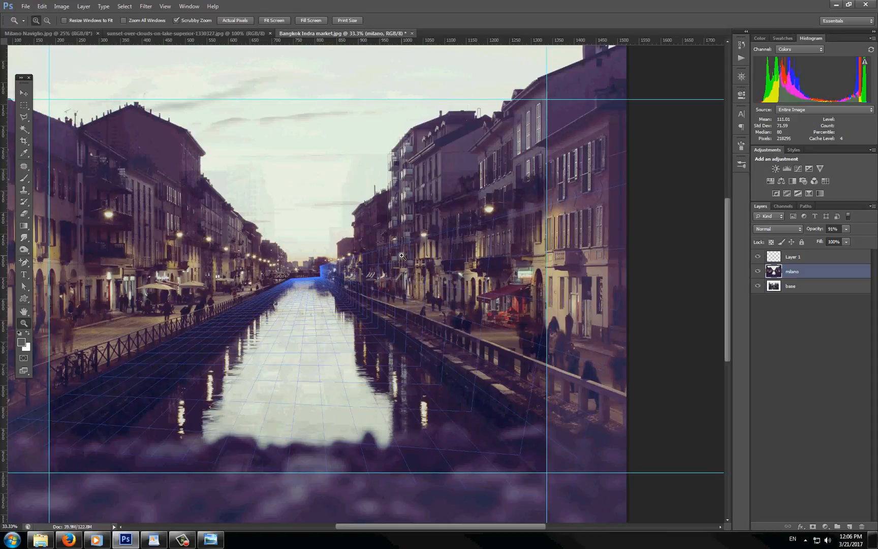
Convert the milano layer to a smart object.
right_click(798, 275)
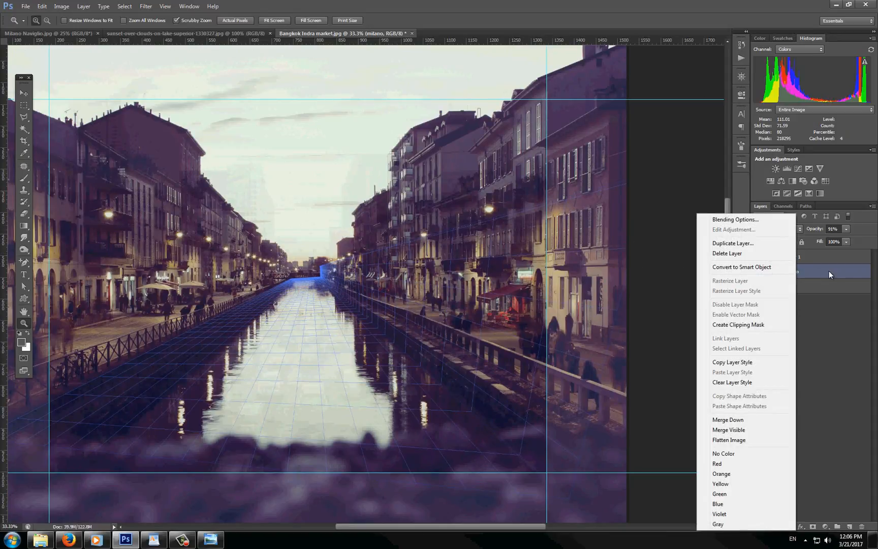
click(775, 268)
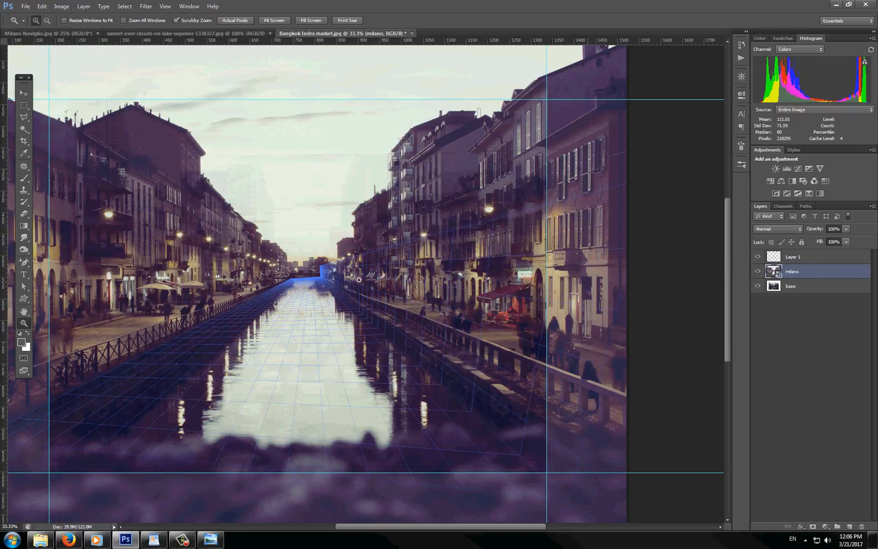
right_click(333, 234)
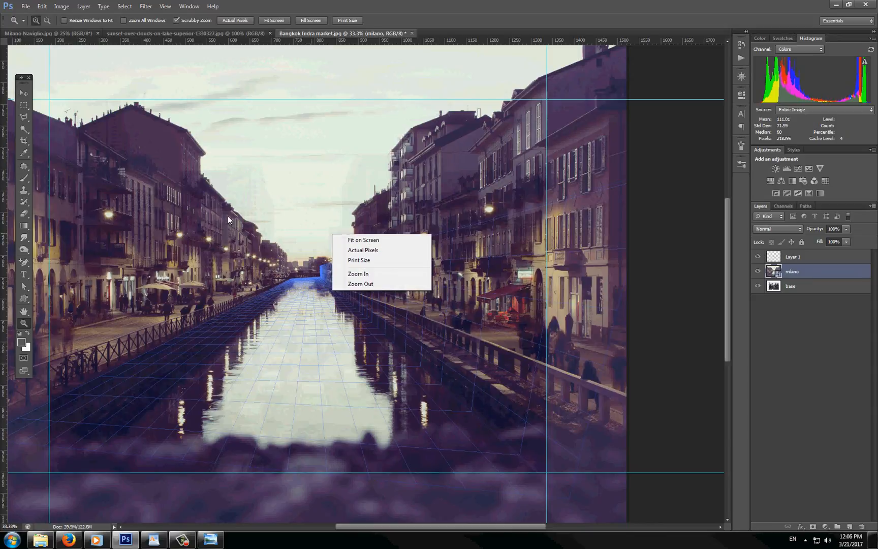
key(Escape)
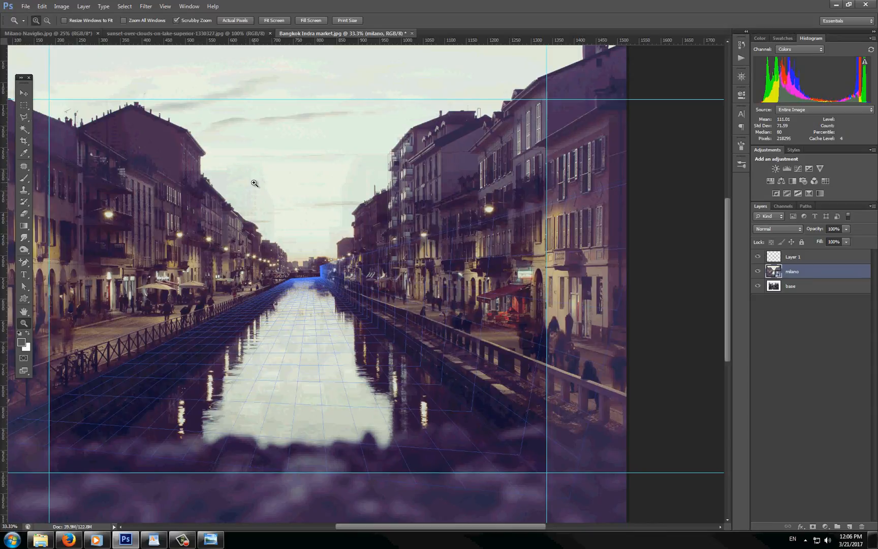
Distort the milano smart object to fit the grid, raising its upper-right corner and pulling its right edge outward to about 103.5% width and 101.7% height.
key(ctrl+t)
right_click(341, 231)
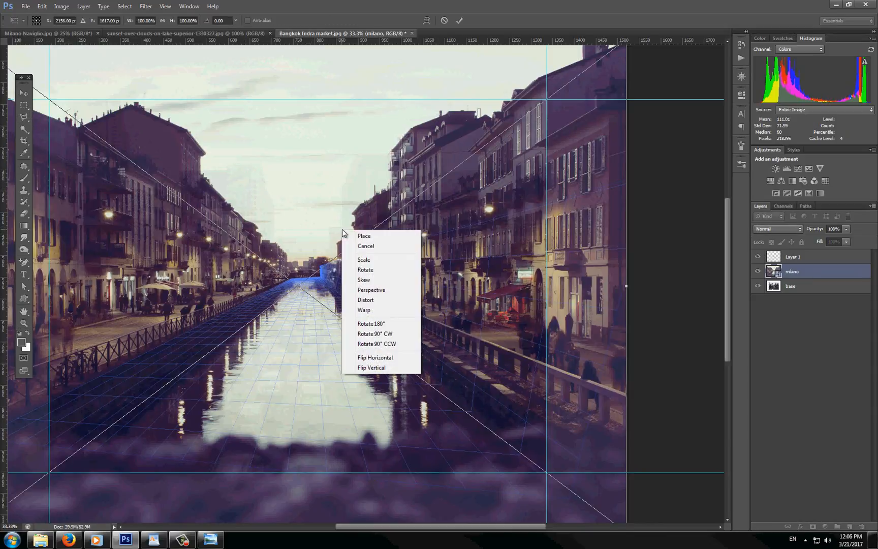
click(382, 302)
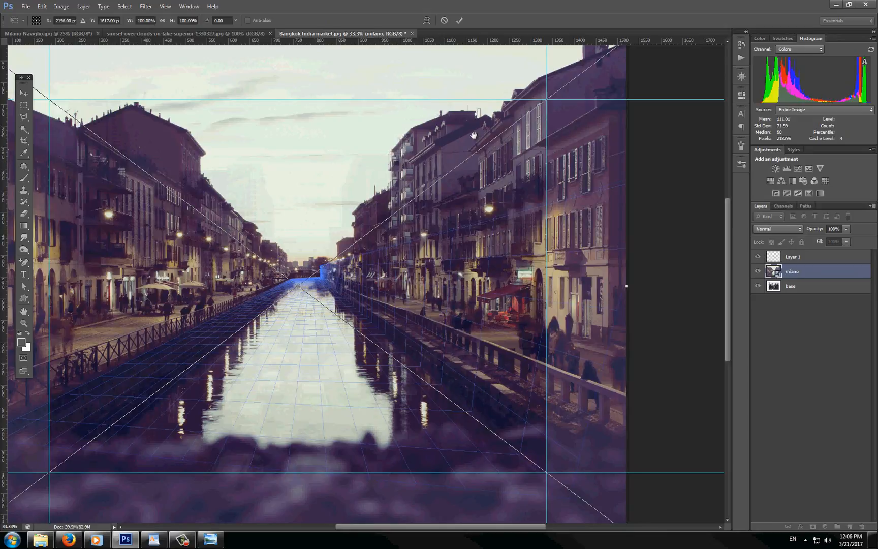
drag(474, 135, 440, 222)
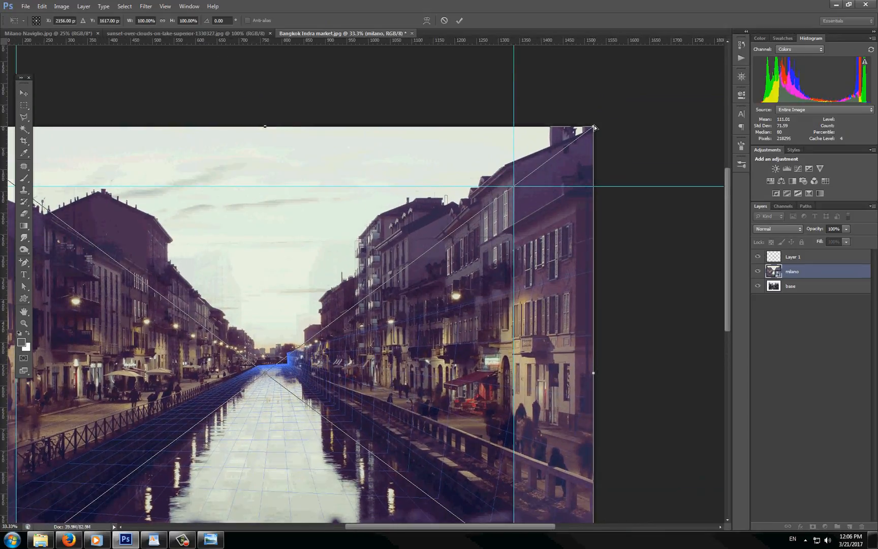
mouse_move(594, 127)
mouse_down()
mouse_move(608, 108)
mouse_move(613, 71)
mouse_move(637, 82)
mouse_move(659, 80)
mouse_move(629, 111)
mouse_move(642, 121)
mouse_move(620, 145)
mouse_move(596, 148)
mouse_move(597, 177)
mouse_move(594, 116)
mouse_up()
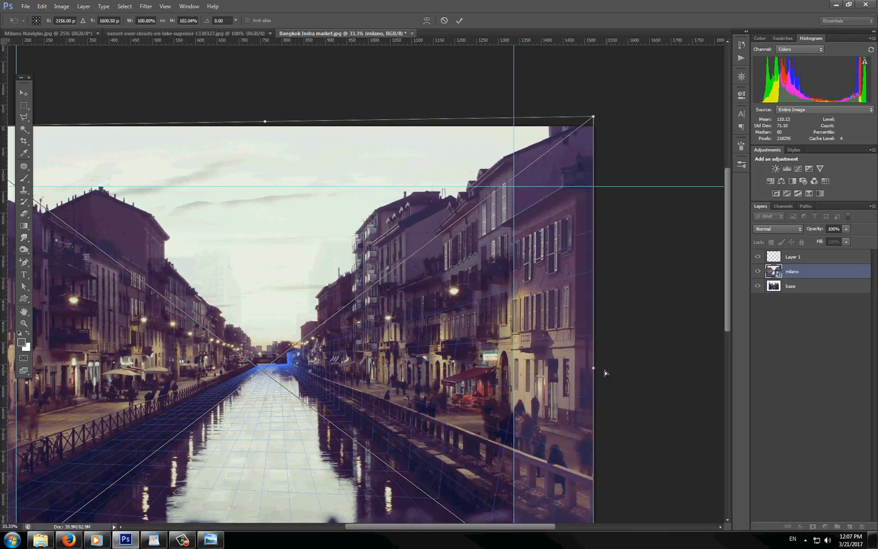
drag(593, 370, 617, 369)
drag(617, 119, 617, 121)
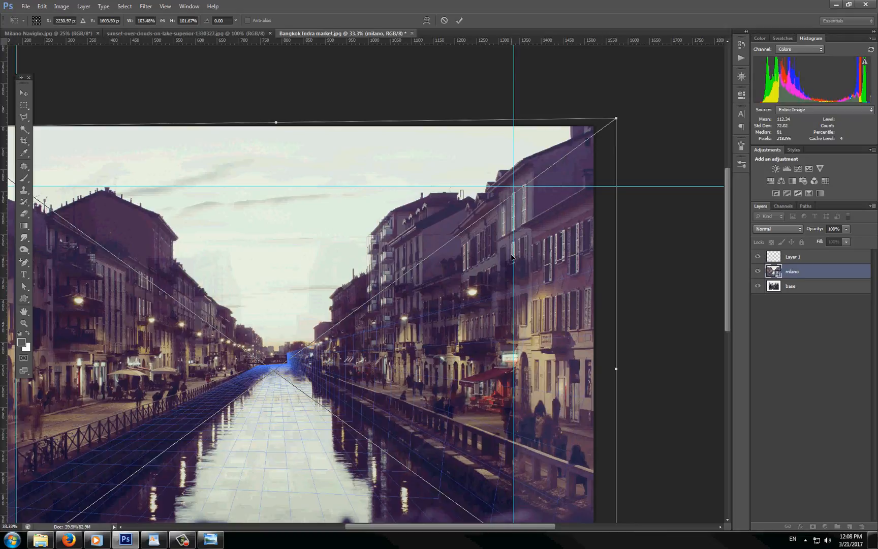
drag(354, 404, 353, 317)
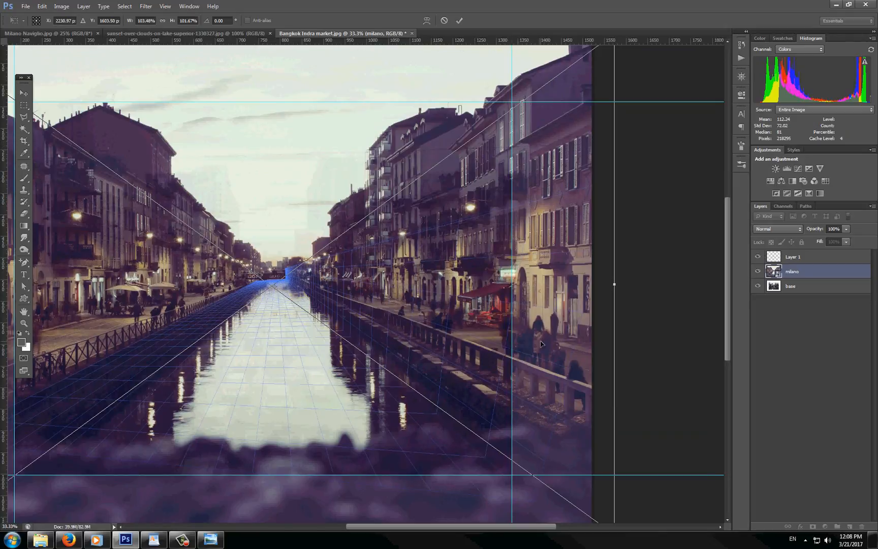
key(z)
key(Return)
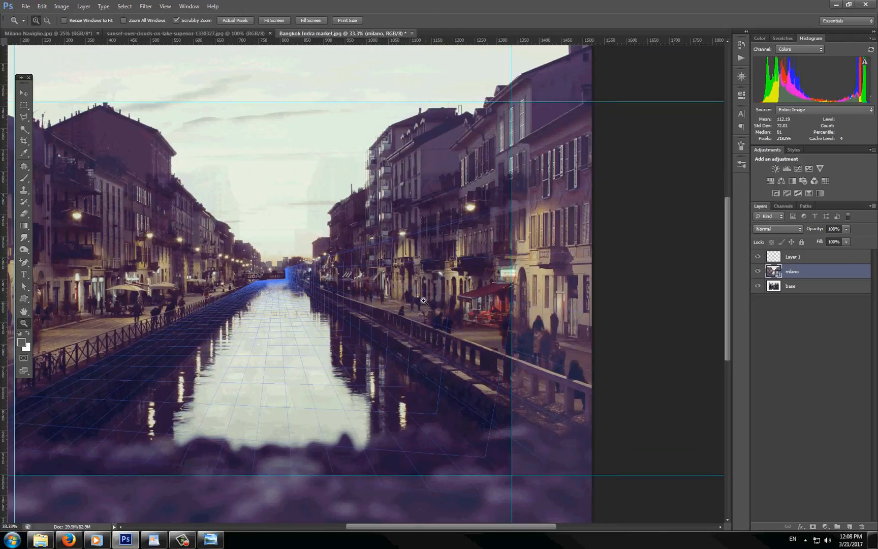
Check the distorted canal image as a whole, with and without the grid on Layer 1 displayed.
alt+click(293, 302)
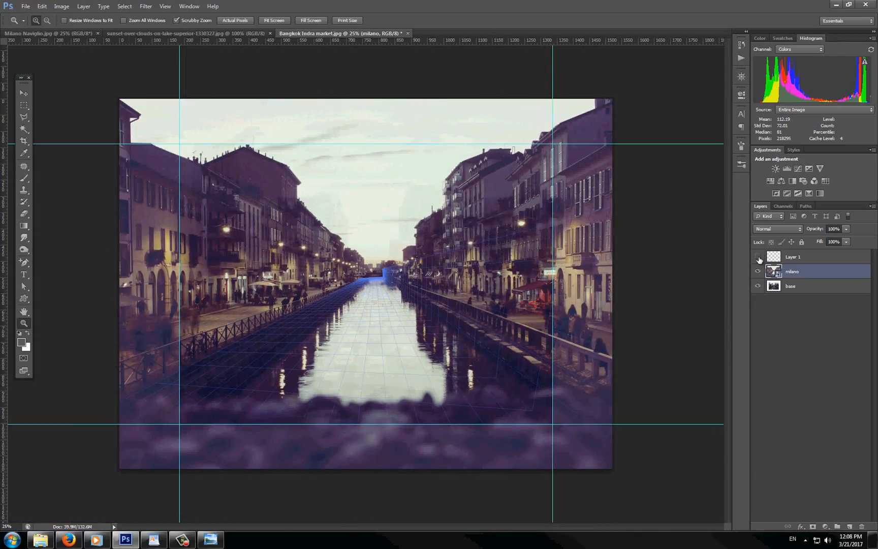
click(759, 259)
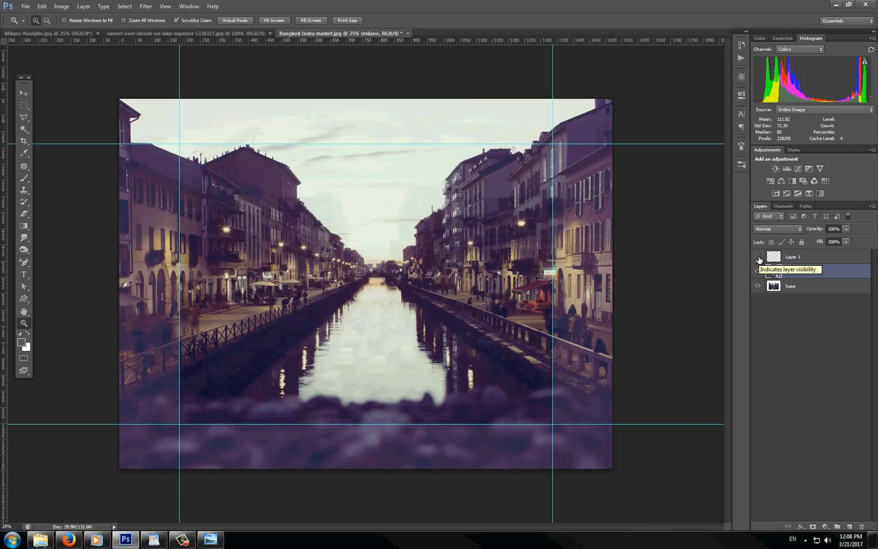
click(758, 258)
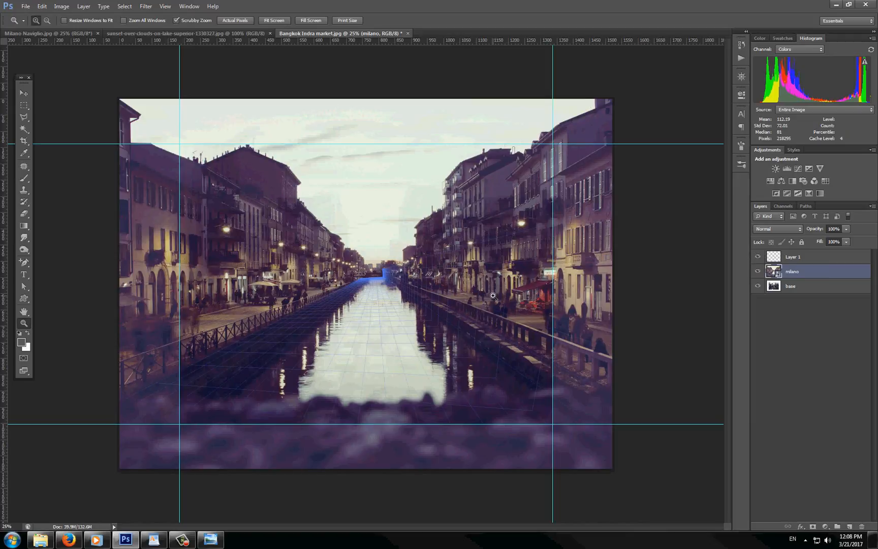
click(359, 295)
alt+click(405, 306)
alt+click(394, 298)
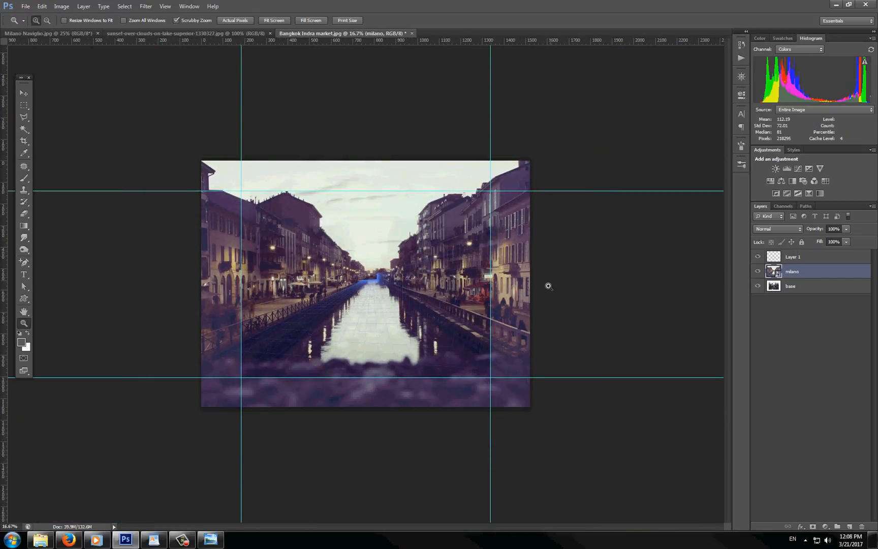
Lock all attributes of Layer 1 and rename it to grids.
click(791, 256)
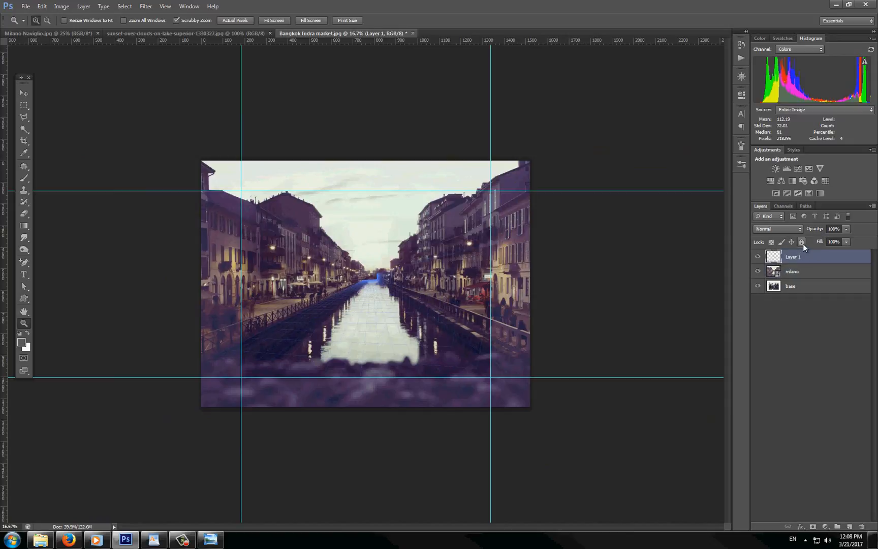
click(802, 243)
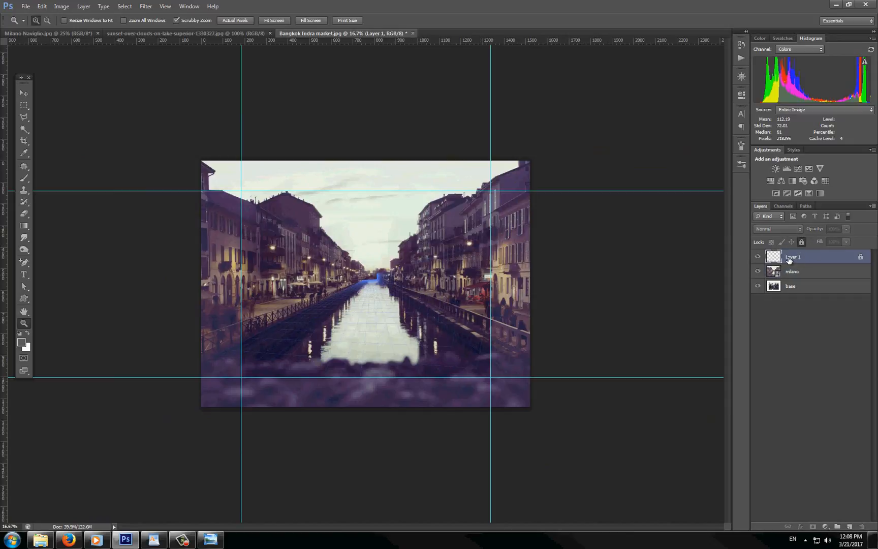
double_click(790, 257)
text(grids)
key(Return)
Add a layer mask to the milano layer and activate the Rectangular Marquee tool.
key(ctrl+plus)
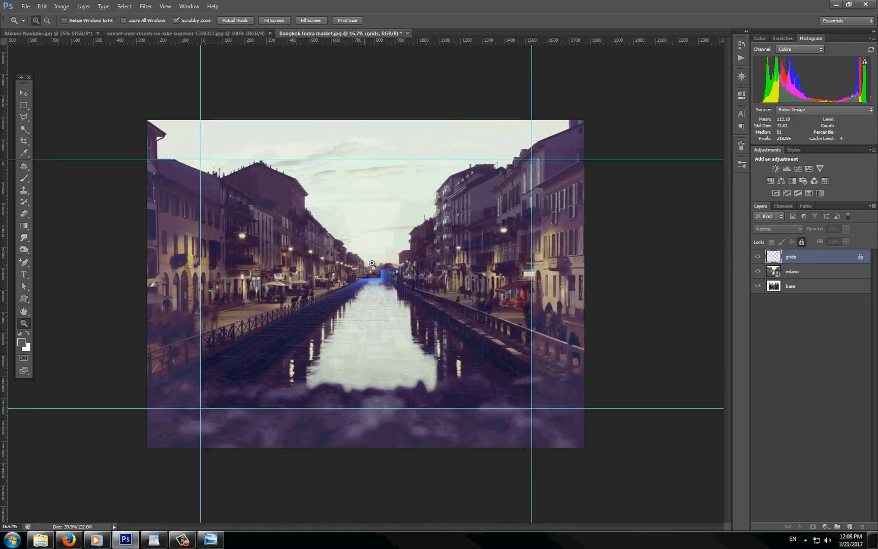
click(781, 273)
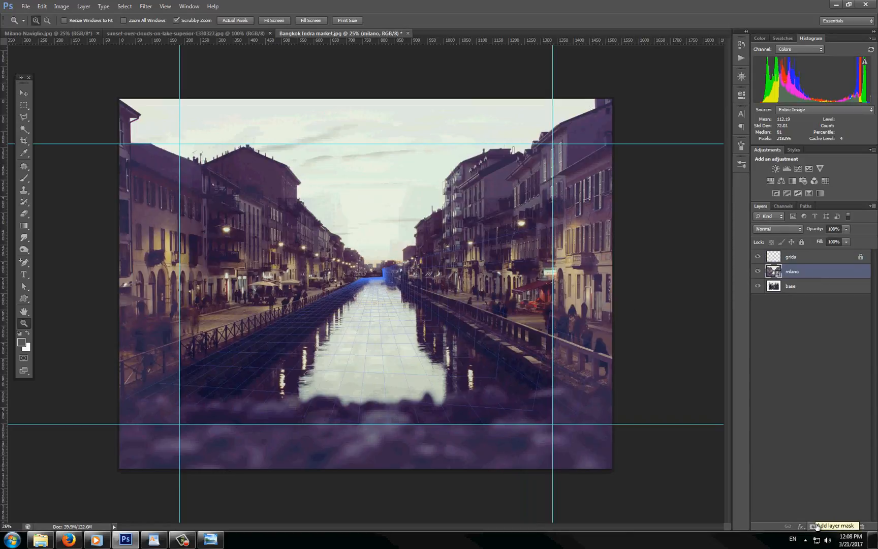
click(813, 526)
key(m)
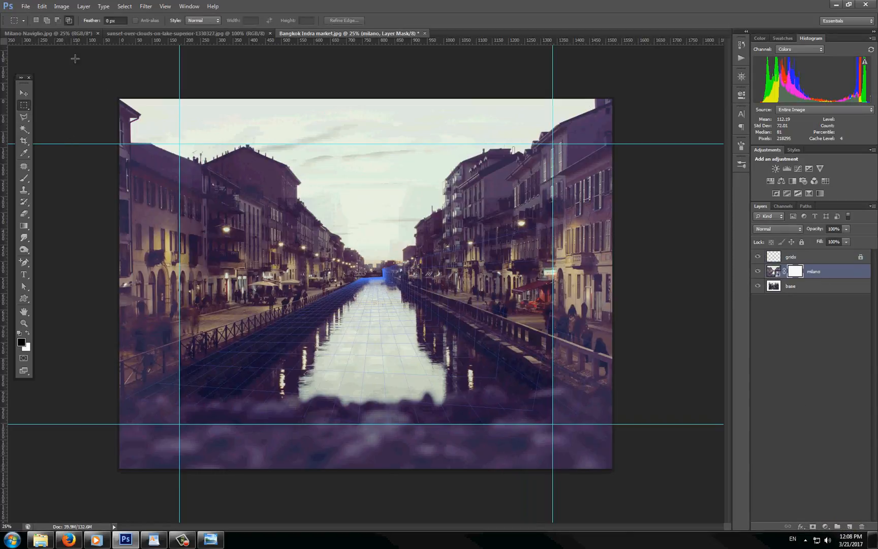
Select the left half of the canvas, fill it with black on the milano layer mask, and deselect.
drag(106, 83, 373, 521)
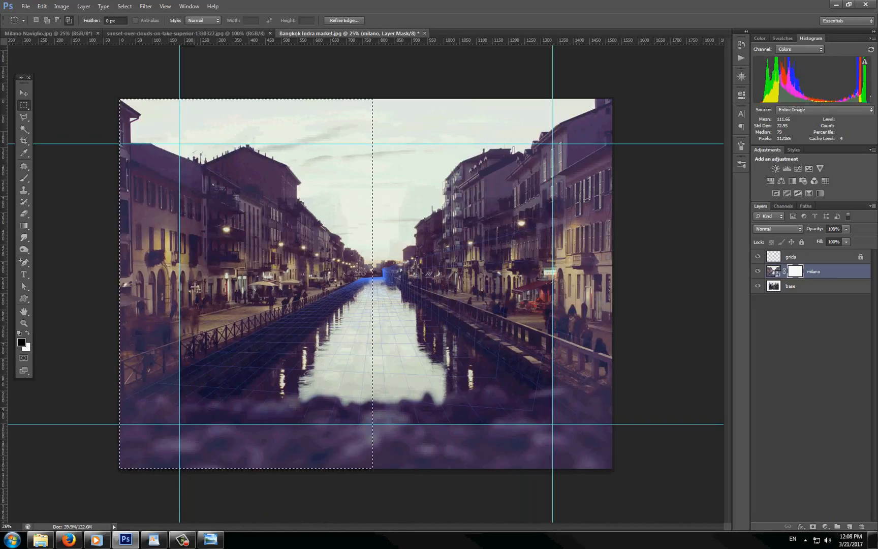
key(shift+F5)
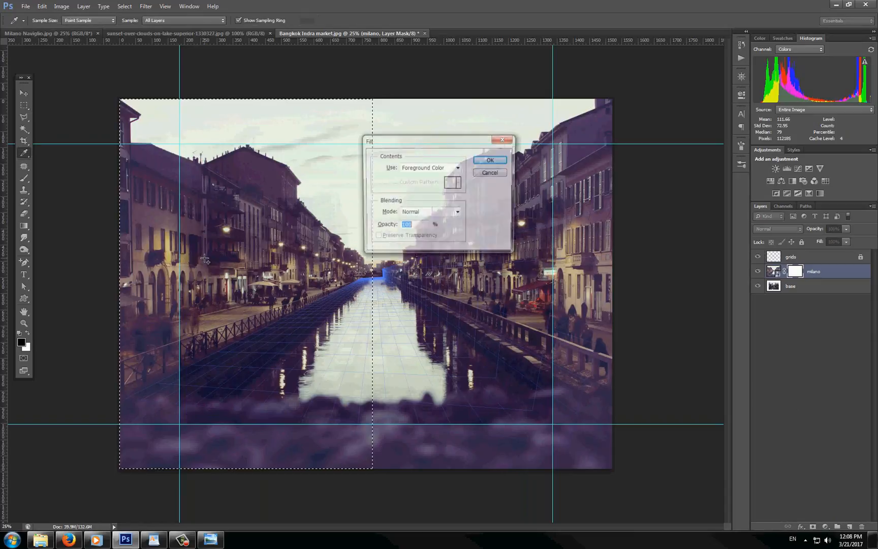
click(491, 160)
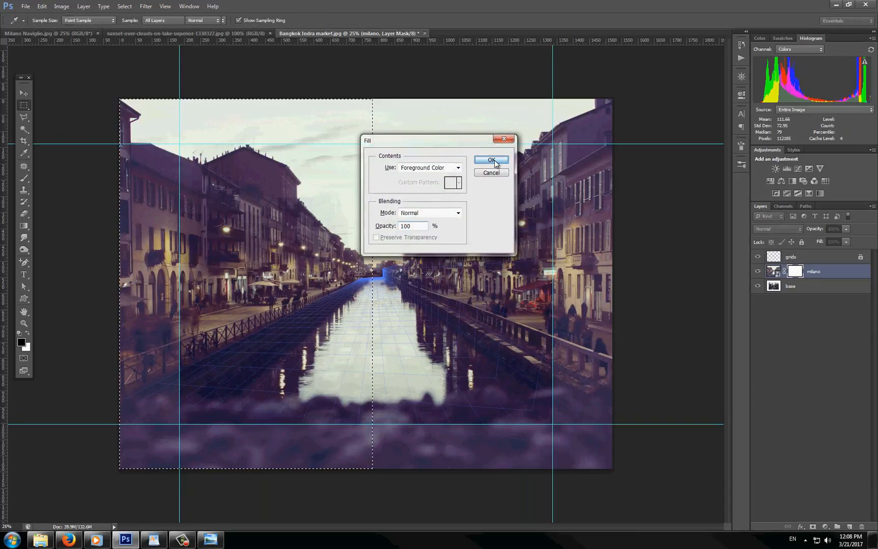
key(ctrl+d)
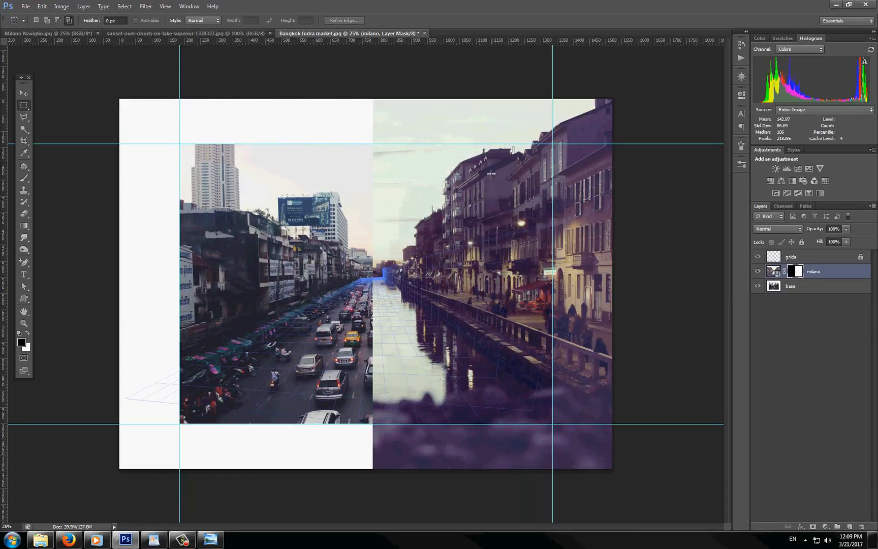
Examine the seam between the Bangkok street and the canal, from the vanishing point down to the foreground, for perspective alignment.
key(z)
click(371, 281)
click(372, 281)
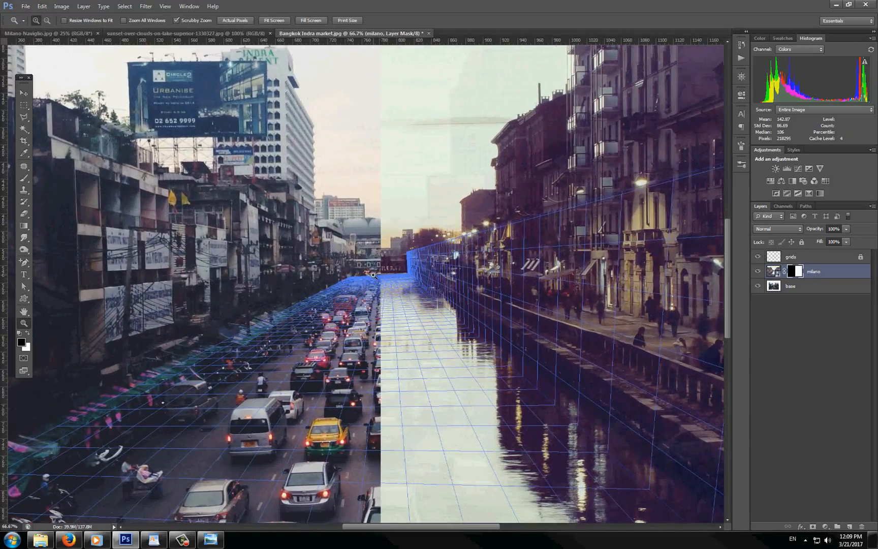
click(371, 278)
click(381, 263)
click(389, 256)
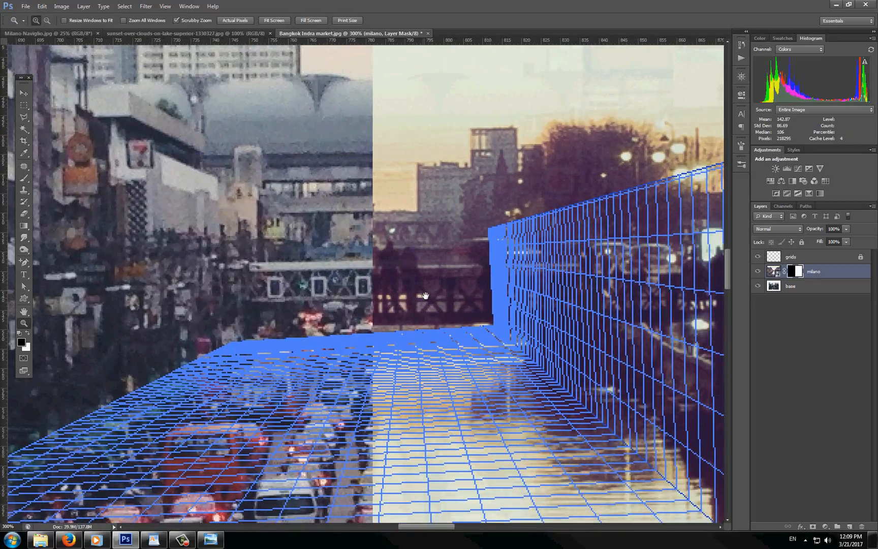
mouse_move(425, 275)
mouse_down()
mouse_move(373, 269)
mouse_move(433, 266)
mouse_up()
drag(376, 286, 426, 284)
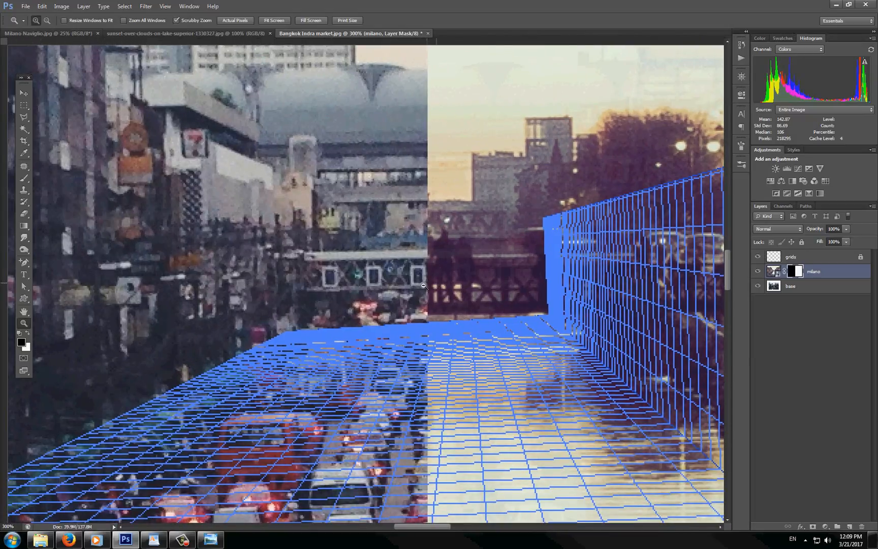
alt+click(358, 334)
alt+click(358, 334)
alt+click(350, 339)
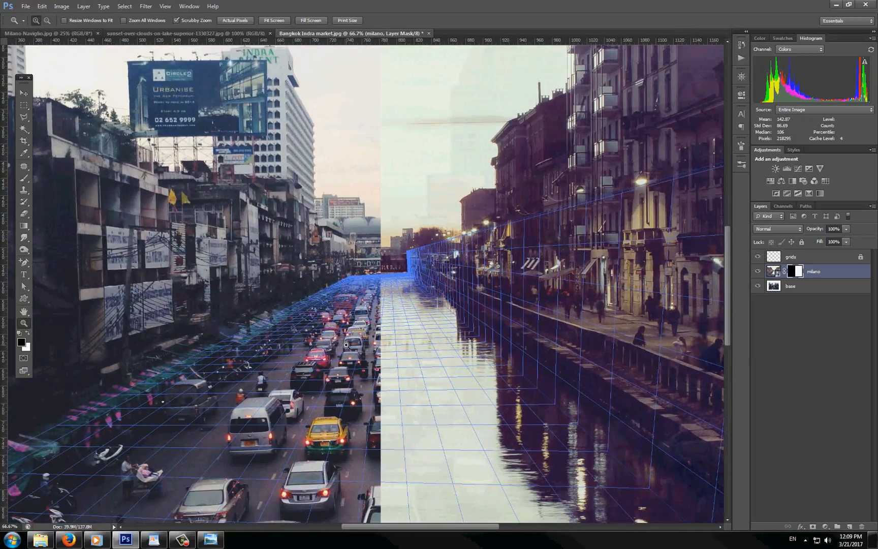
drag(345, 373, 349, 344)
alt+click(375, 421)
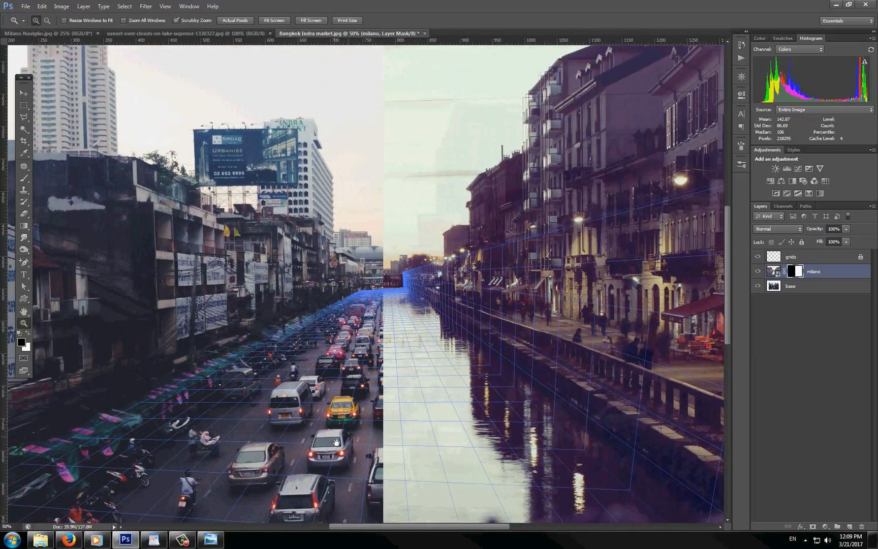
drag(340, 383, 354, 273)
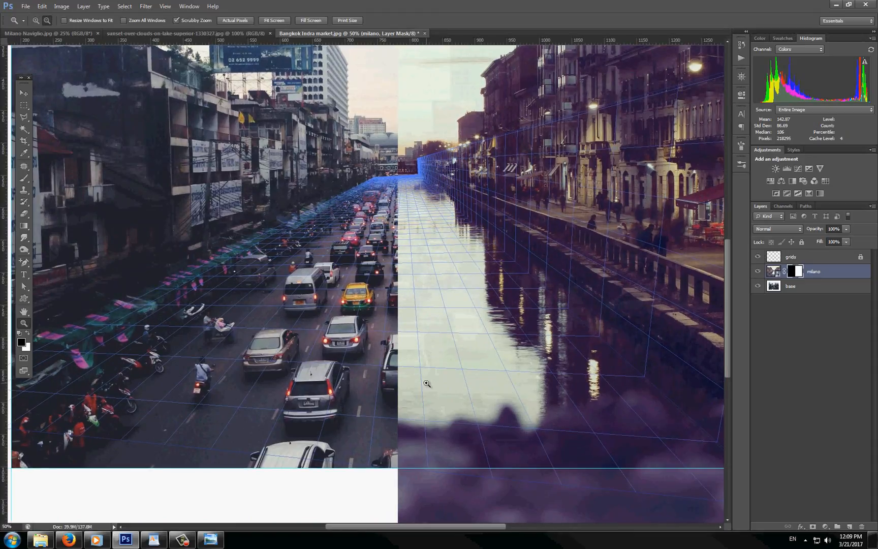
alt+click(427, 383)
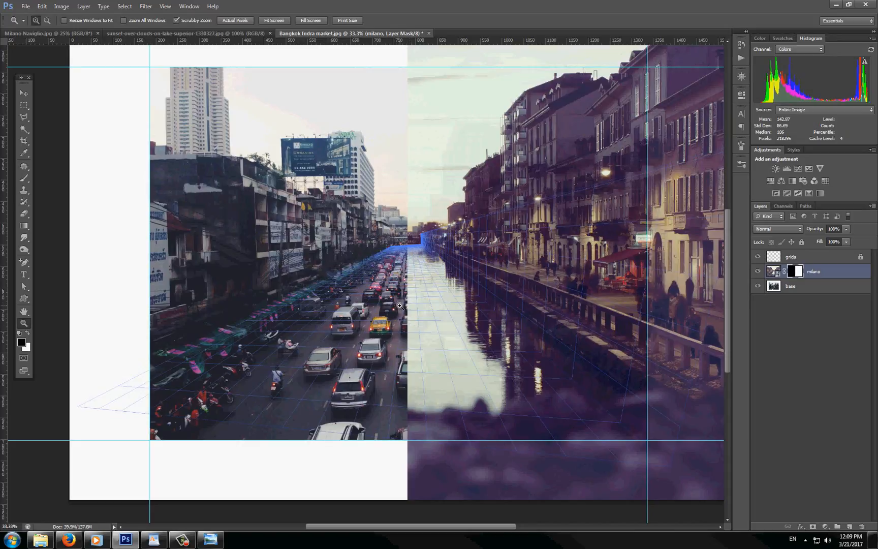
click(408, 292)
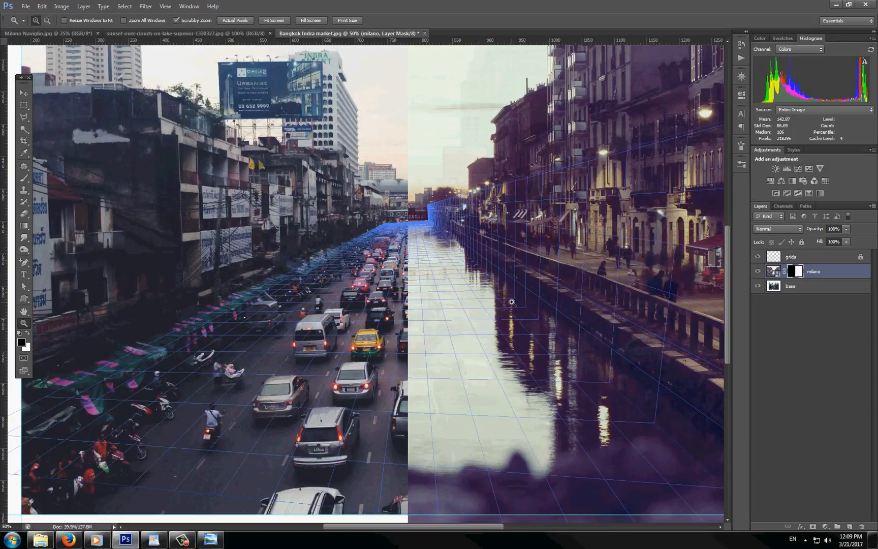
Activate the Brush tool and browse the brush presets for a tip to paint the mask with.
key(F5)
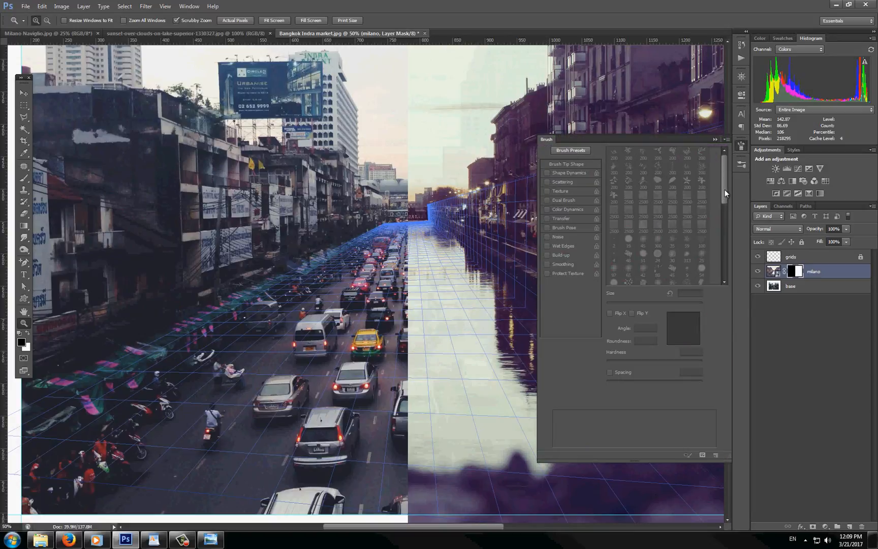
click(582, 151)
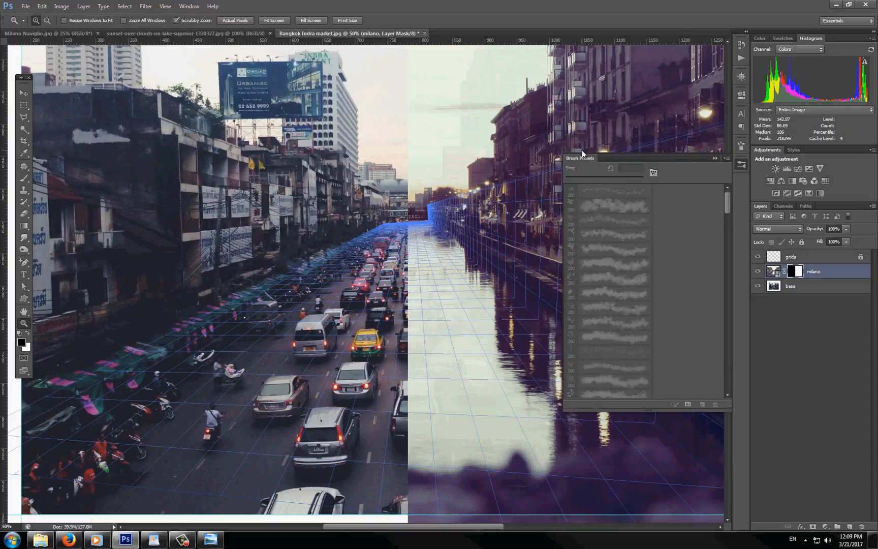
key(b)
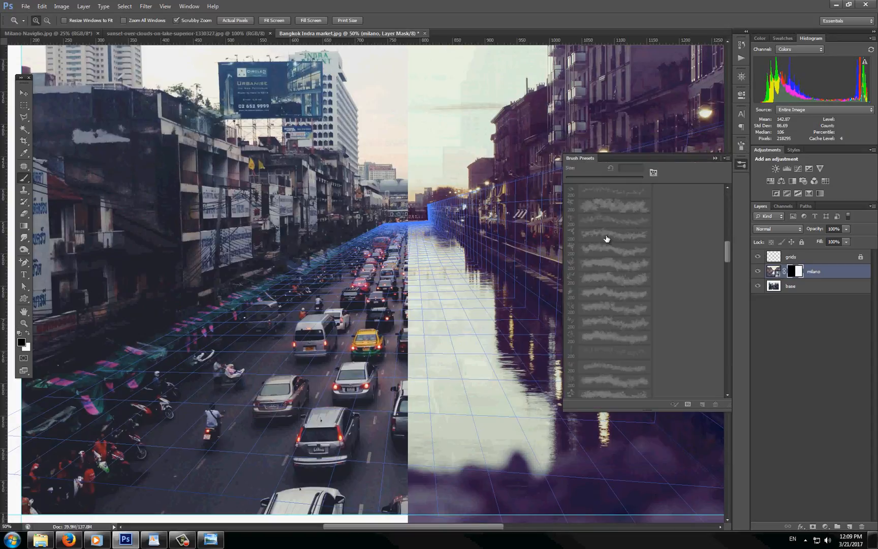
scroll(616, 292, down, 2)
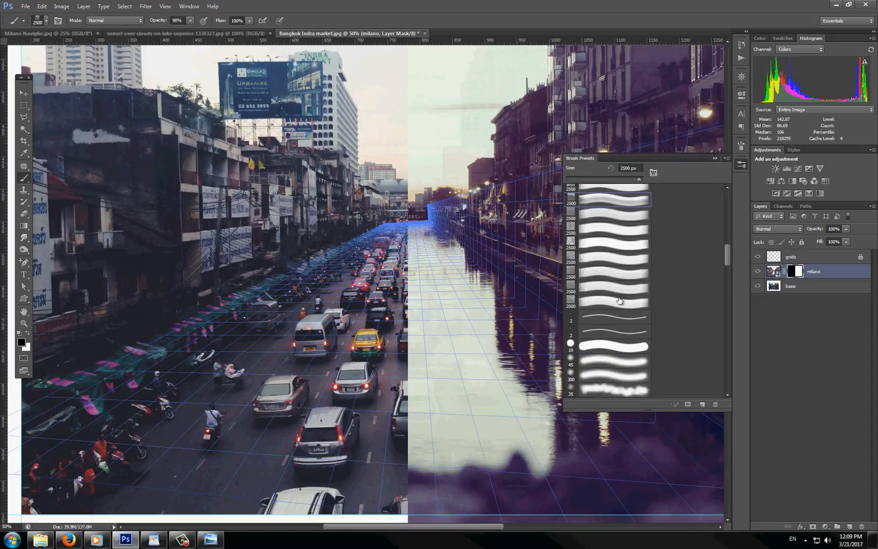
scroll(619, 301, down, 10)
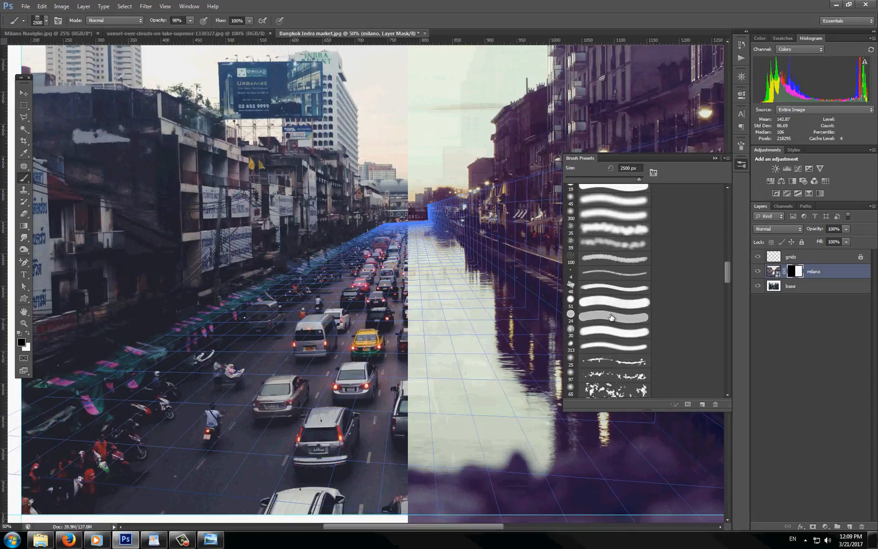
scroll(611, 317, down, 1)
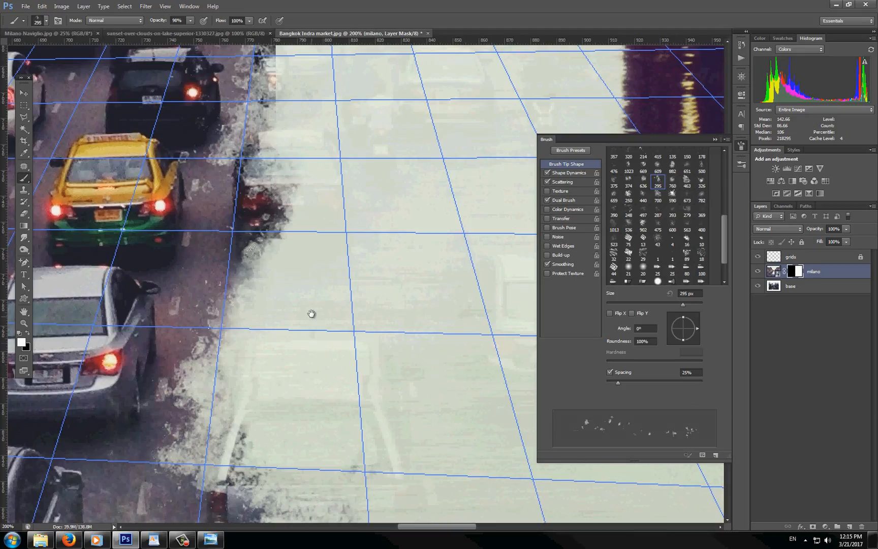
Paint white on the milano mask with a 295 px scattered dual brush, roughening the water's edge beside the right-hand cars.
drag(310, 314, 344, 180)
mouse_move(350, 390)
mouse_down()
mouse_move(364, 304)
mouse_move(345, 211)
mouse_up()
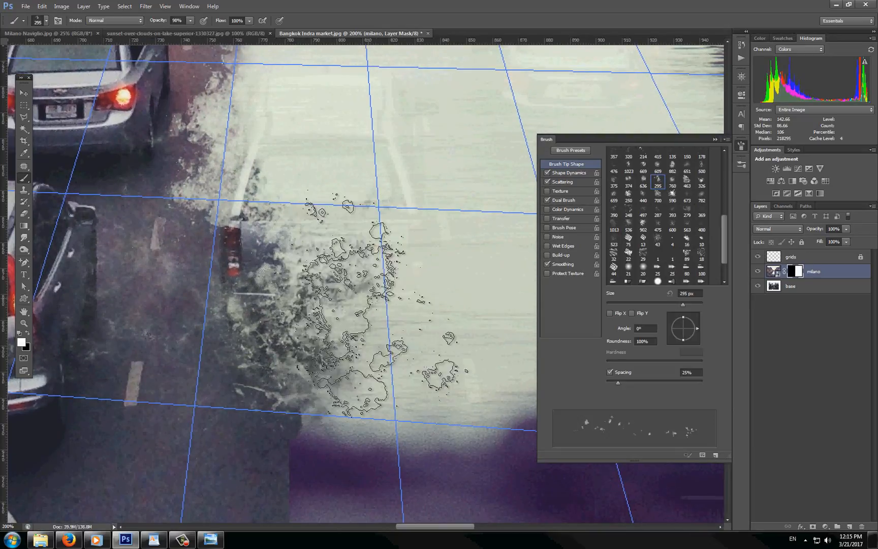
mouse_move(350, 280)
mouse_down()
mouse_move(377, 310)
mouse_move(408, 169)
mouse_up()
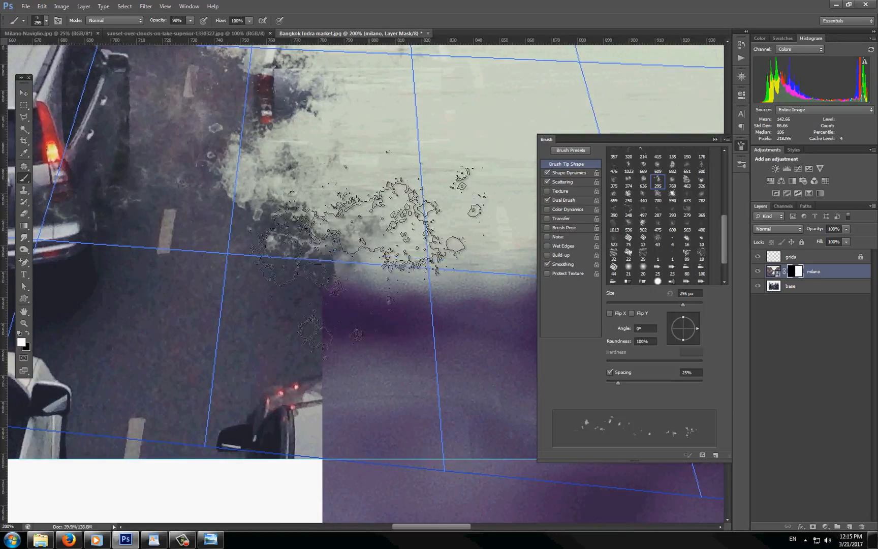
drag(402, 213, 386, 341)
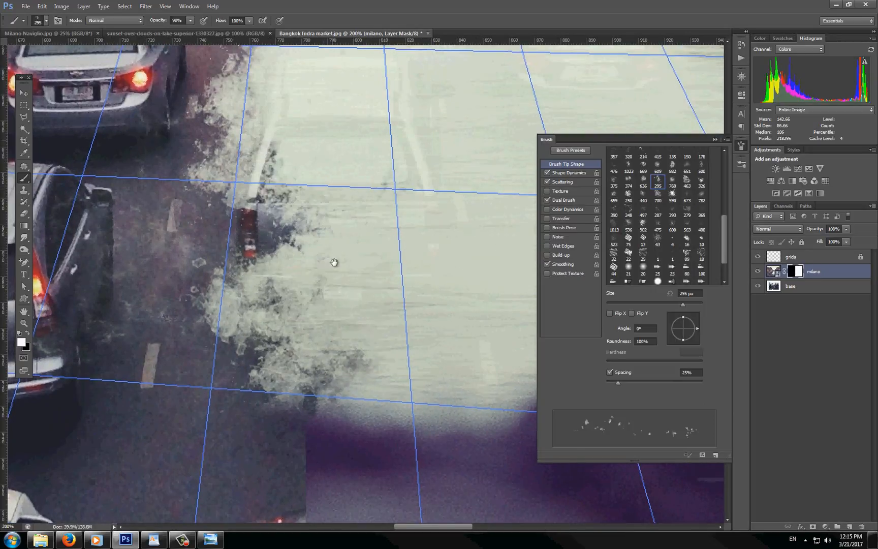
drag(355, 82, 363, 225)
drag(341, 157, 351, 239)
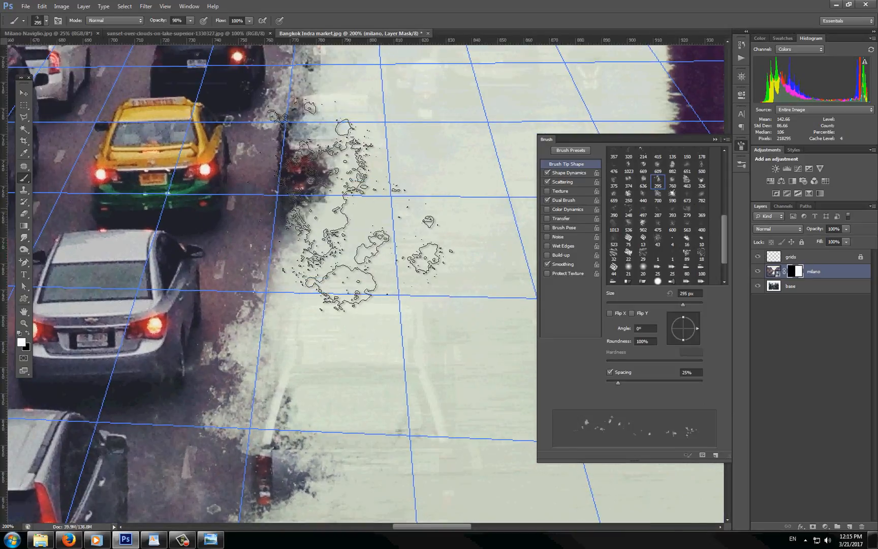
drag(417, 226, 432, 336)
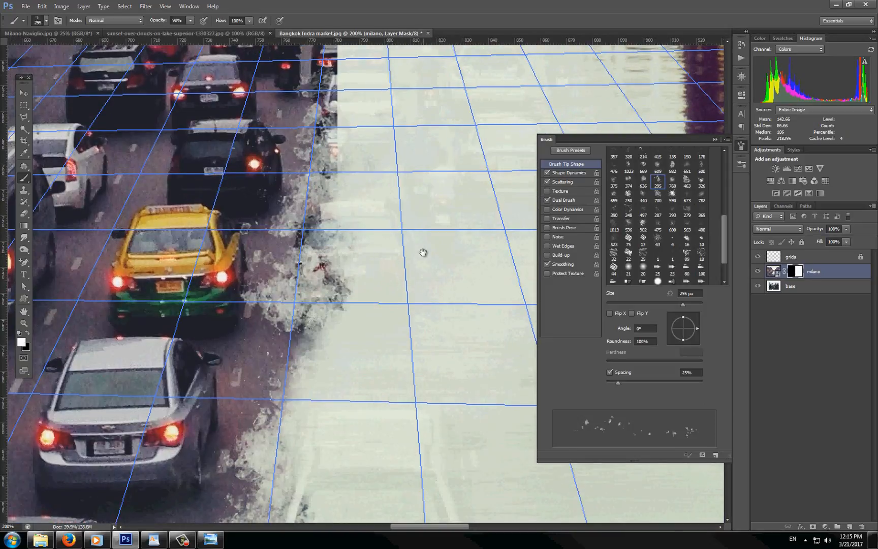
Examine the splashed water edge along the whole row of cars, from the distant traffic to the foreground.
key(z)
alt+click(385, 290)
alt+click(385, 289)
alt+click(386, 289)
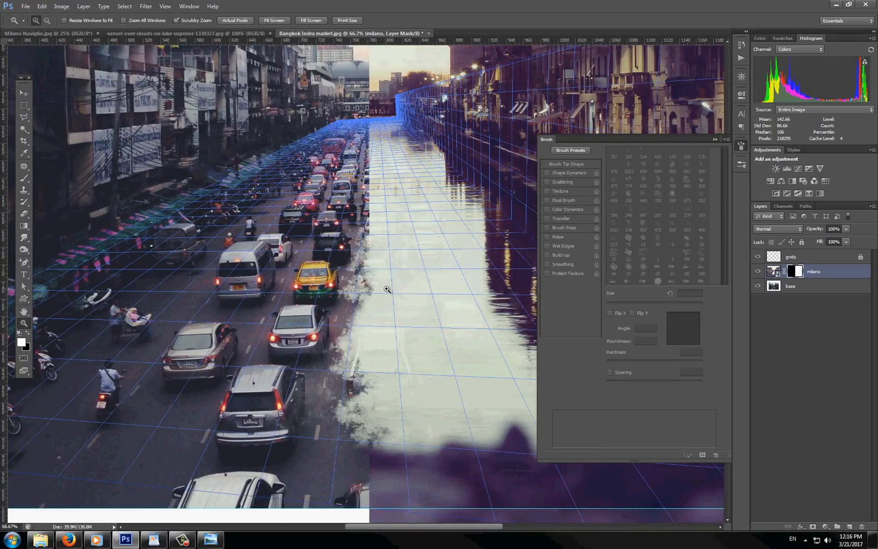
drag(403, 368, 379, 273)
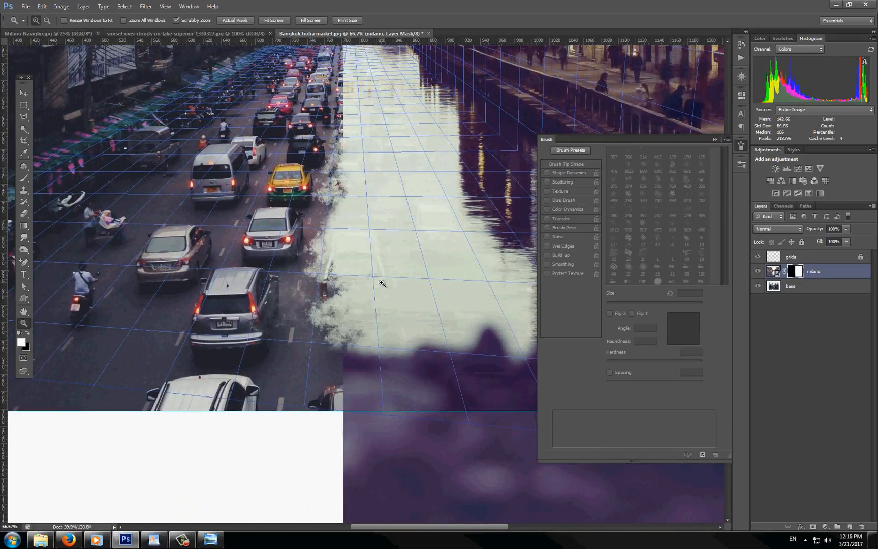
drag(377, 94, 365, 231)
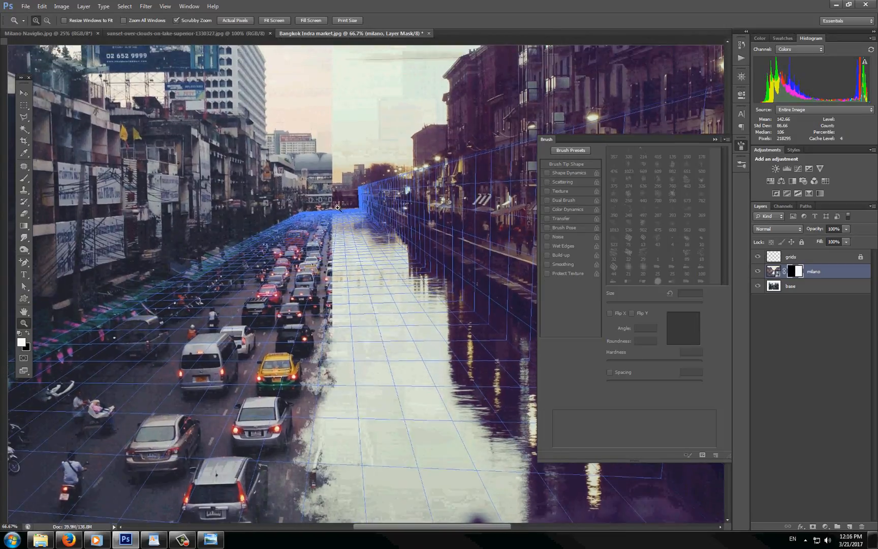
click(329, 244)
click(328, 244)
click(329, 245)
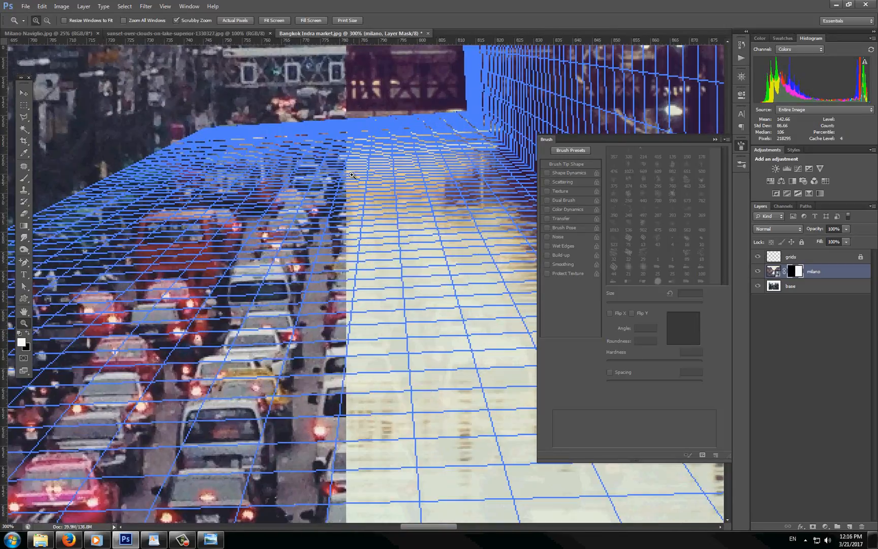
drag(315, 414, 310, 279)
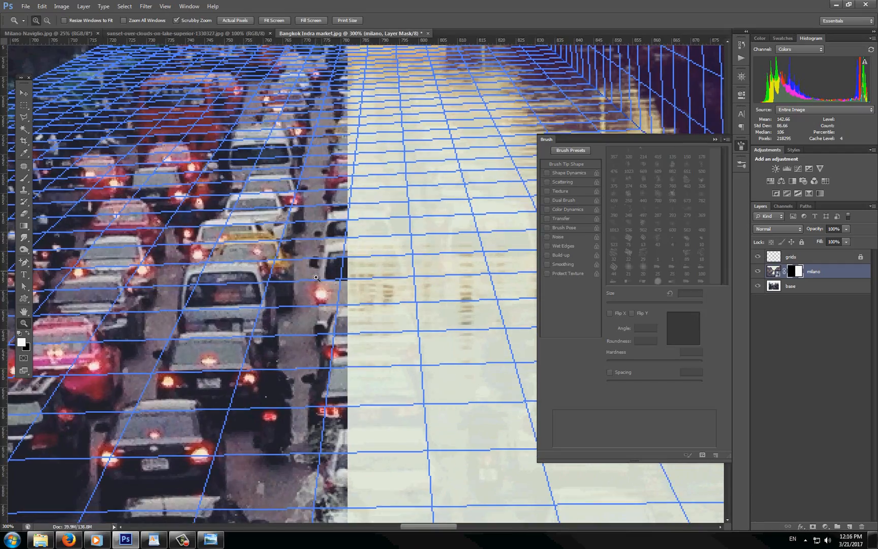
drag(300, 412, 313, 244)
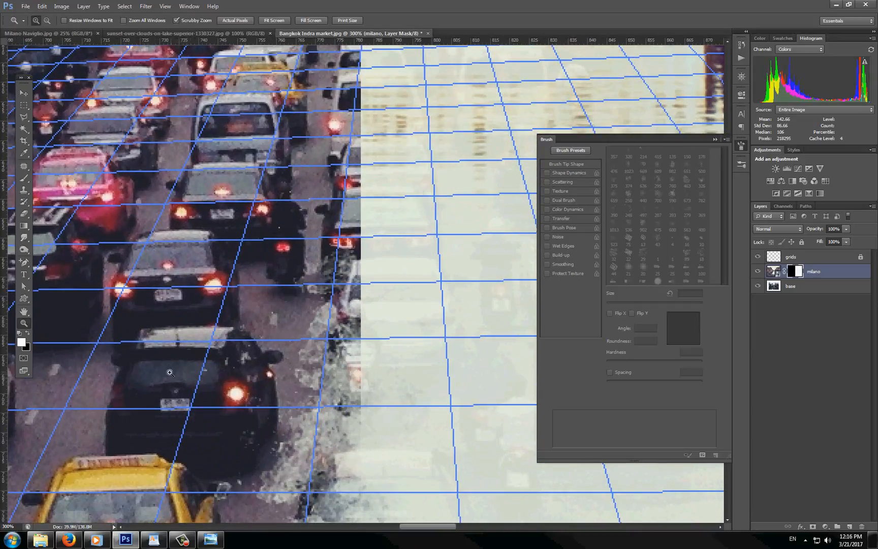
drag(194, 452, 259, 346)
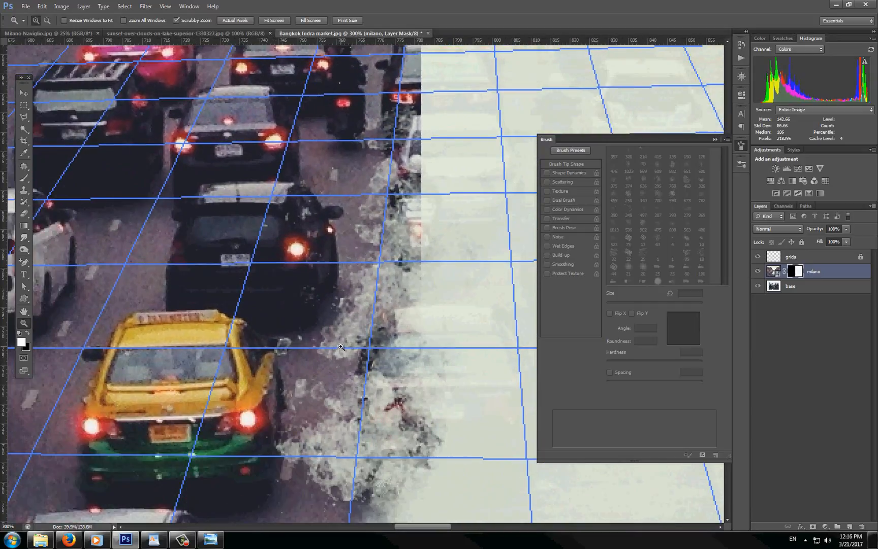
alt+click(361, 333)
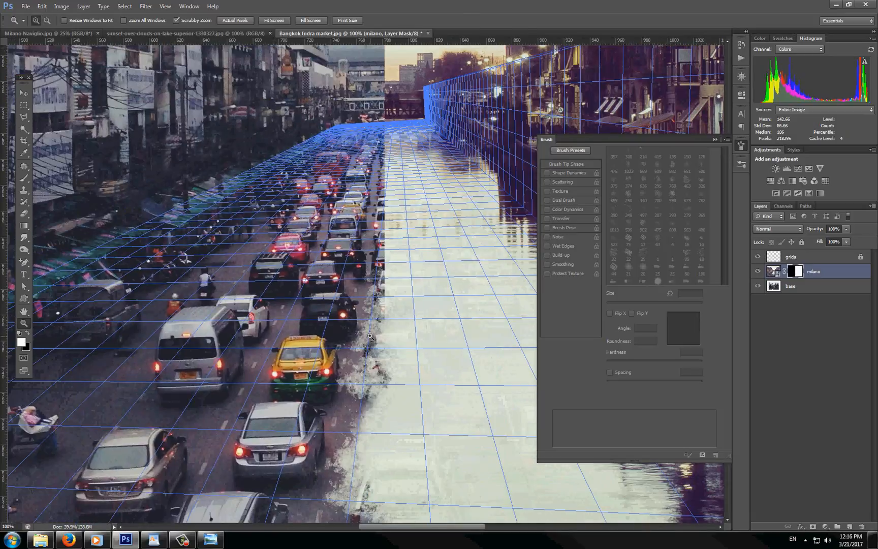
drag(361, 377, 364, 231)
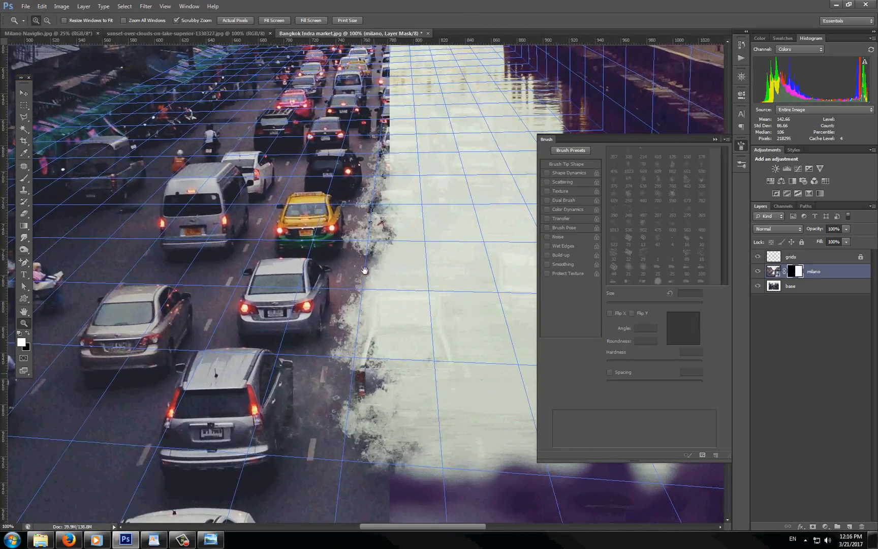
mouse_move(373, 377)
mouse_down()
mouse_move(368, 261)
mouse_move(386, 225)
mouse_up()
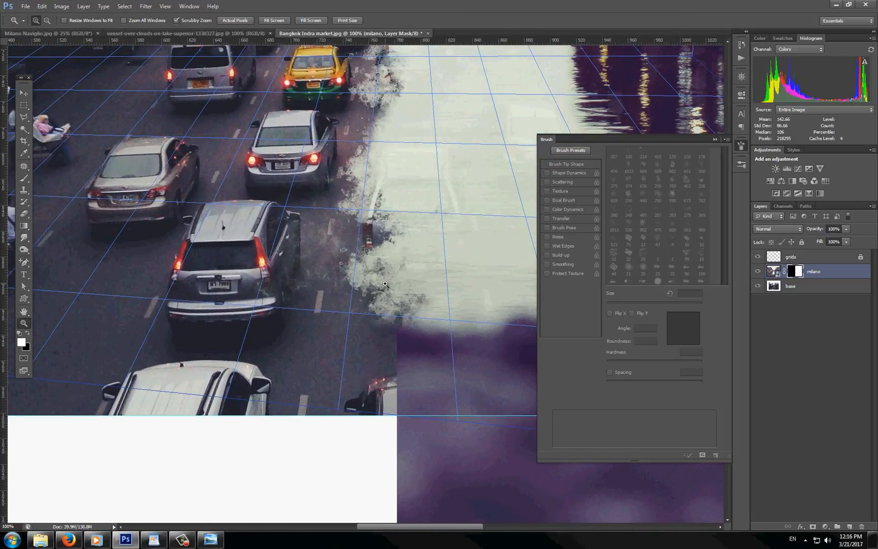
key(b)
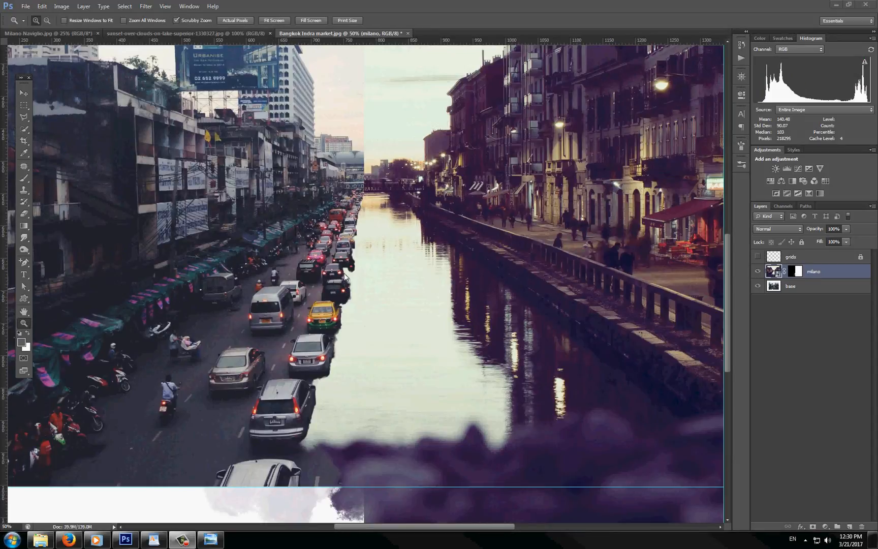
Examine the masked car outlines up close, from the yellow taxi up to the distant vehicles beside the water.
click(346, 277)
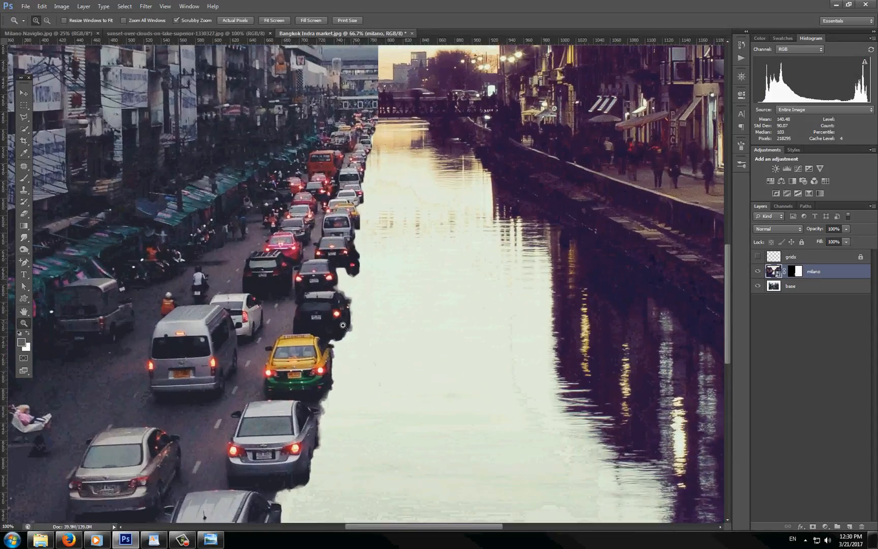
click(343, 325)
drag(347, 160, 310, 363)
drag(344, 215, 362, 157)
drag(336, 325, 355, 214)
drag(321, 391, 333, 312)
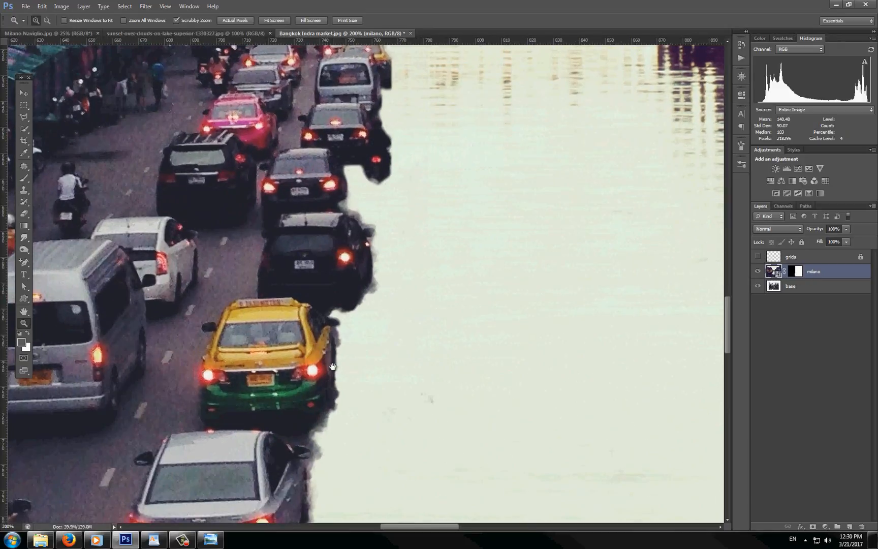
drag(333, 367, 330, 312)
mouse_move(324, 397)
mouse_down()
mouse_move(327, 358)
mouse_move(347, 312)
mouse_move(324, 419)
mouse_up()
drag(353, 174, 331, 305)
mouse_move(354, 152)
mouse_down()
mouse_move(334, 325)
mouse_move(372, 206)
mouse_move(374, 216)
mouse_up()
drag(412, 188, 395, 280)
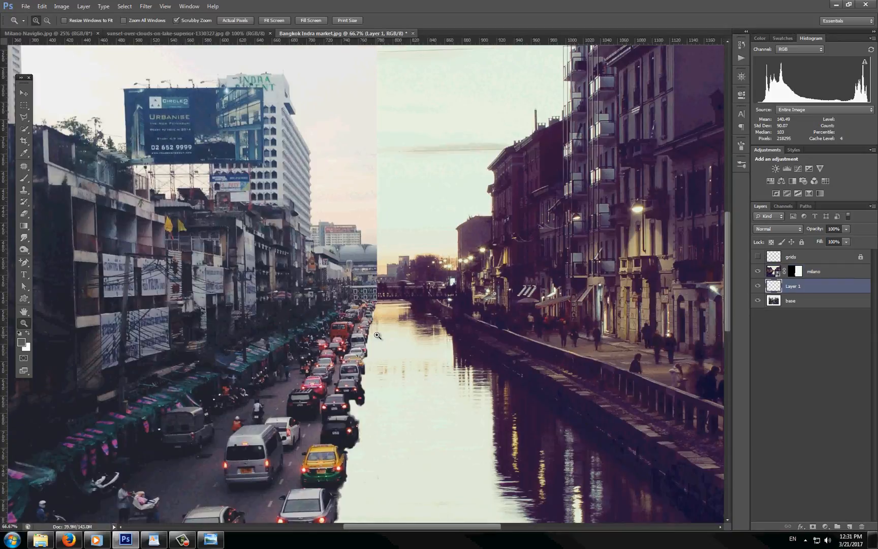
Add a layer mask to the base layer for cutting out the far buildings near the seam.
drag(371, 251, 341, 224)
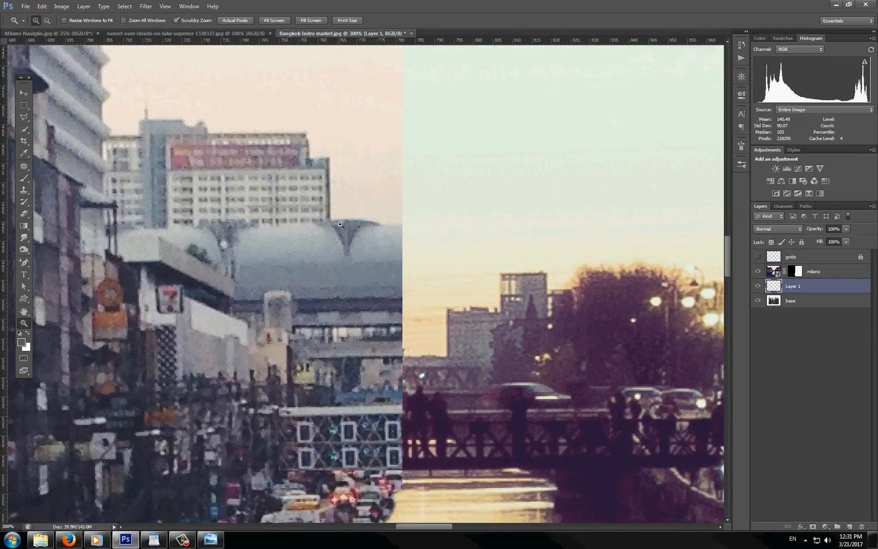
click(774, 301)
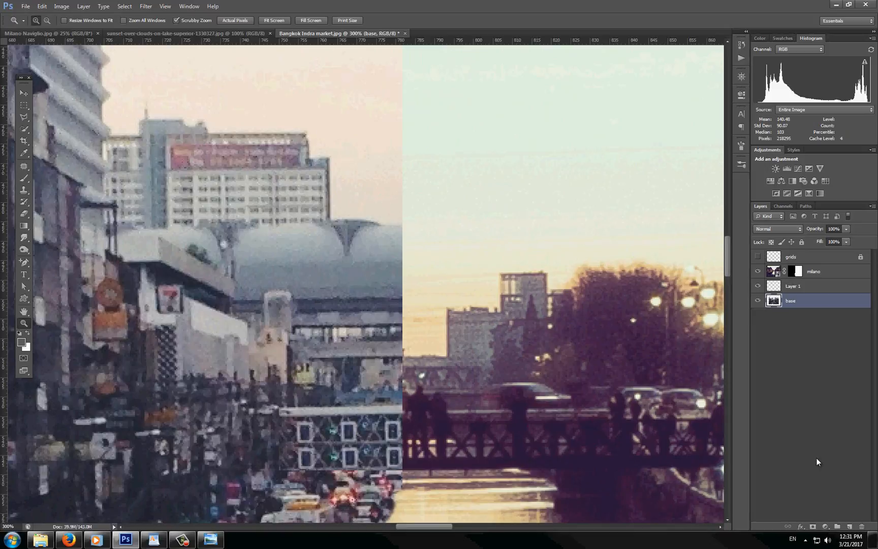
click(813, 529)
Lasso the last arched roof section and adjoining sky at the seam, fill it with black on the base mask, and deselect.
click(377, 243)
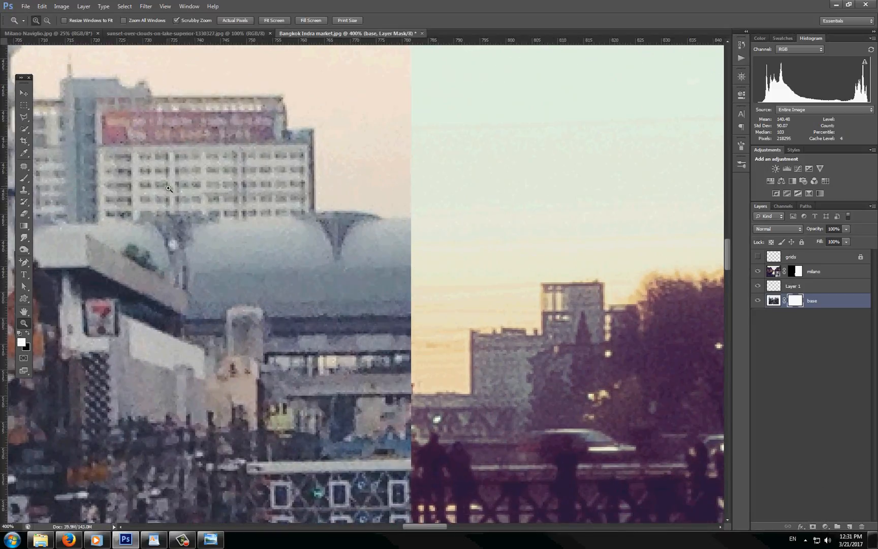
click(24, 119)
click(24, 120)
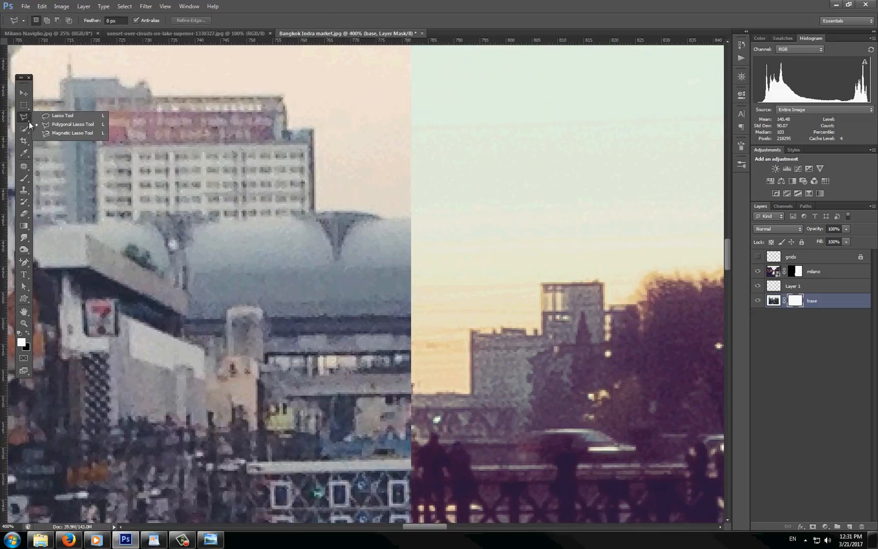
click(58, 117)
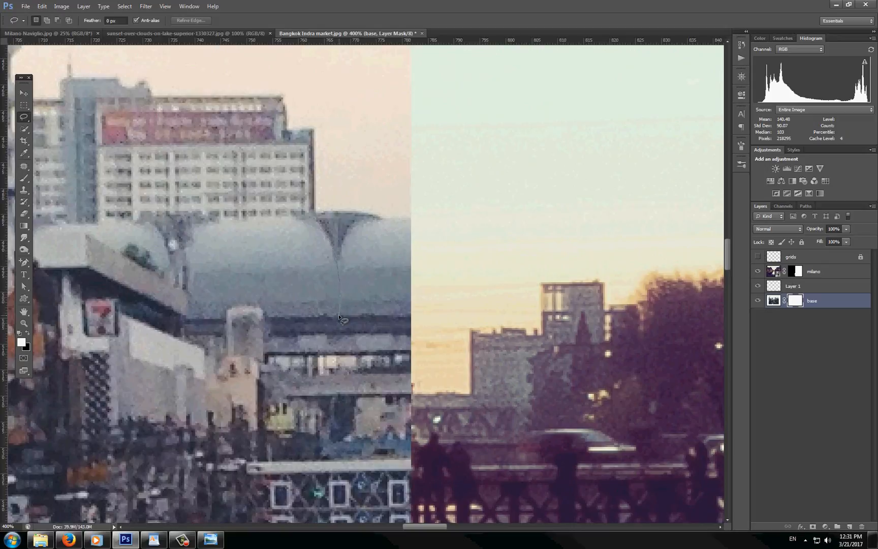
mouse_move(347, 319)
mouse_down()
mouse_move(409, 323)
mouse_move(429, 335)
mouse_move(427, 224)
mouse_move(412, 196)
mouse_up()
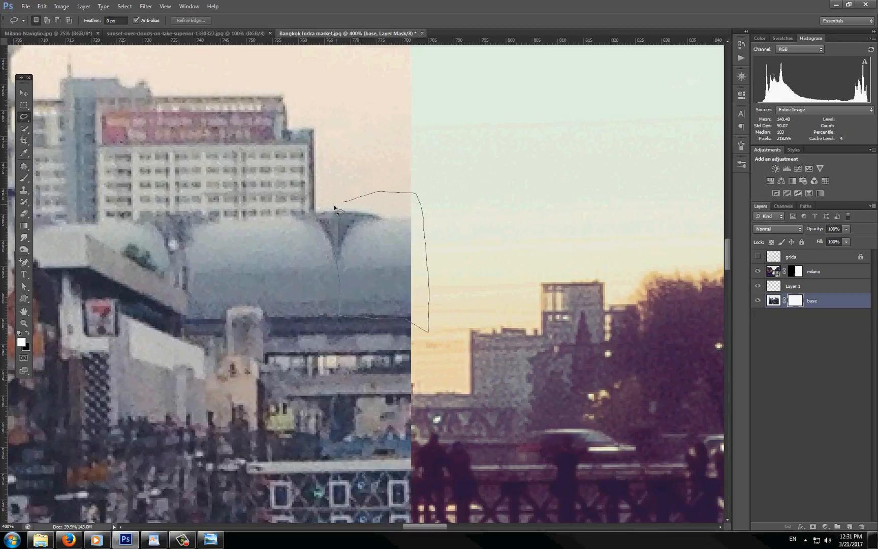
drag(334, 207, 315, 218)
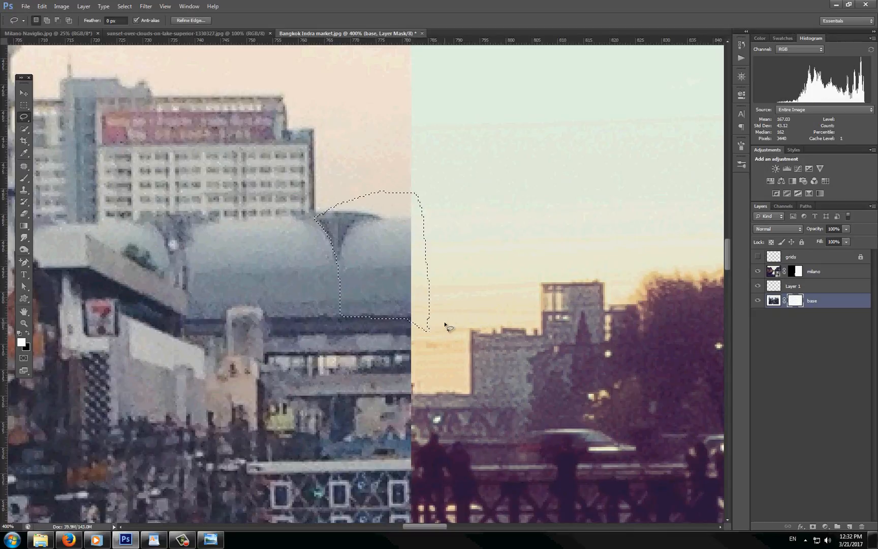
key(e)
key(x)
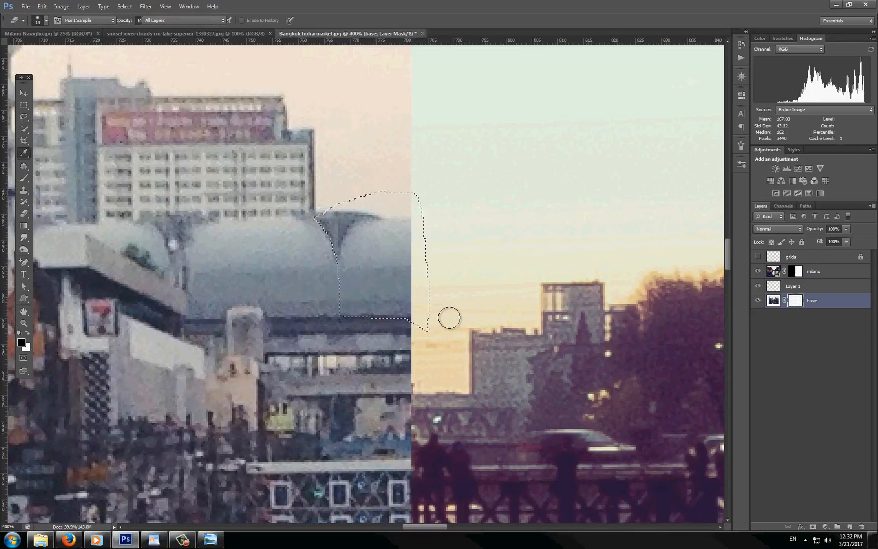
key(shift+BackSpace)
key(Return)
key(ctrl+d)
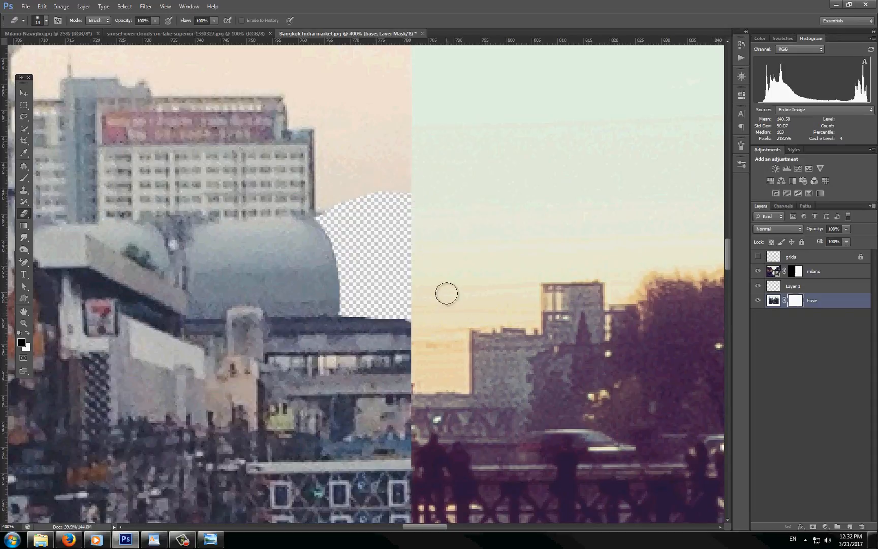
Outline a narrow sky triangle along the distant building's edge with the Polygonal Lasso, fill it with black on the base mask, and deselect.
key(z)
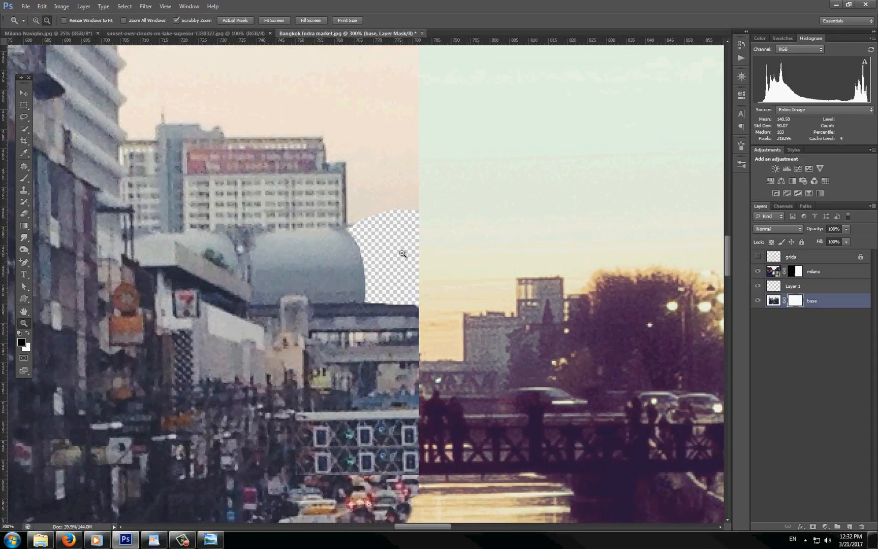
alt+click(474, 208)
click(422, 203)
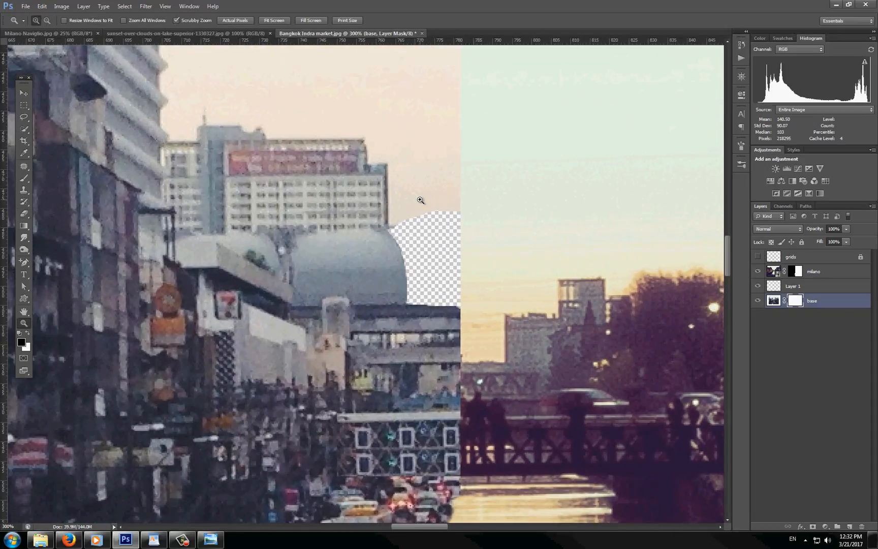
click(435, 252)
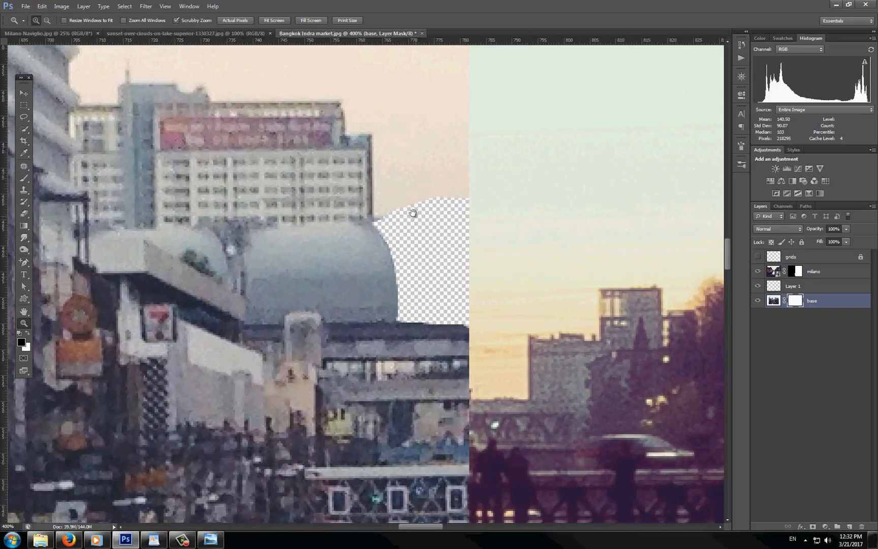
drag(413, 214, 415, 243)
key(b)
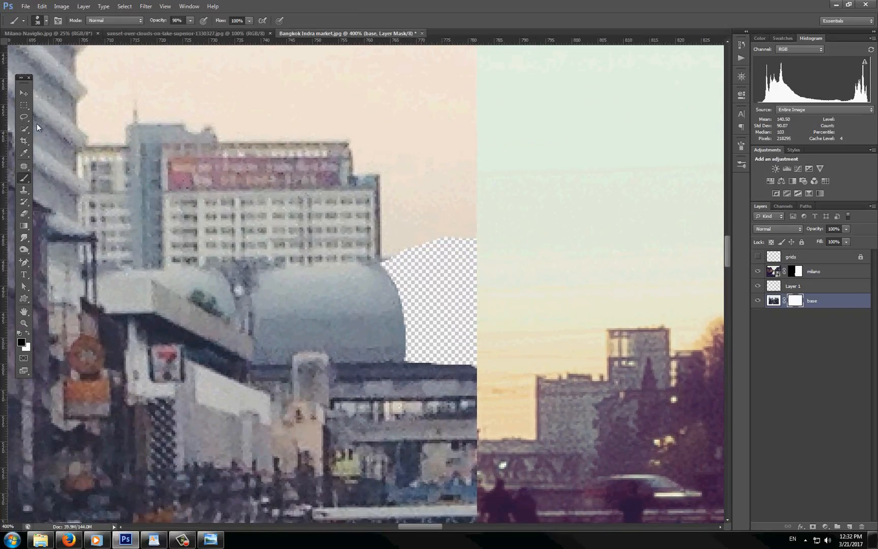
click(29, 117)
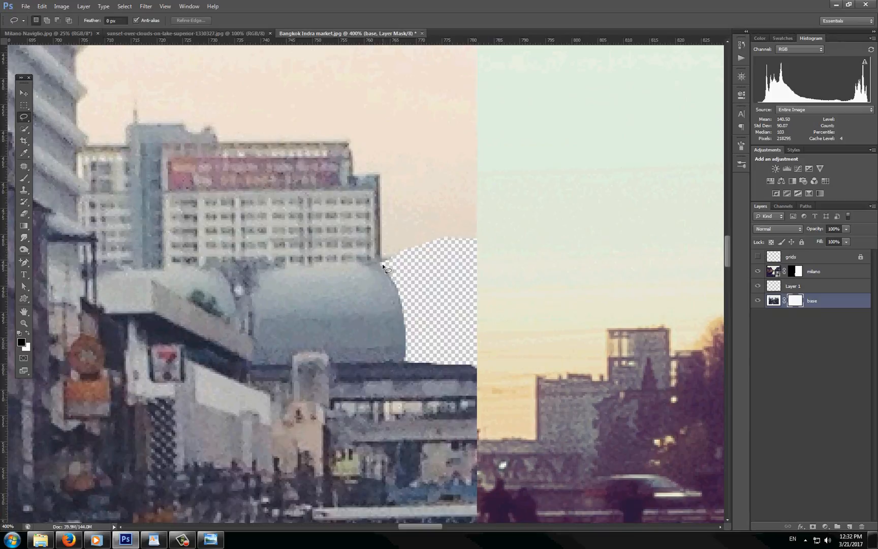
drag(28, 119, 41, 126)
click(380, 168)
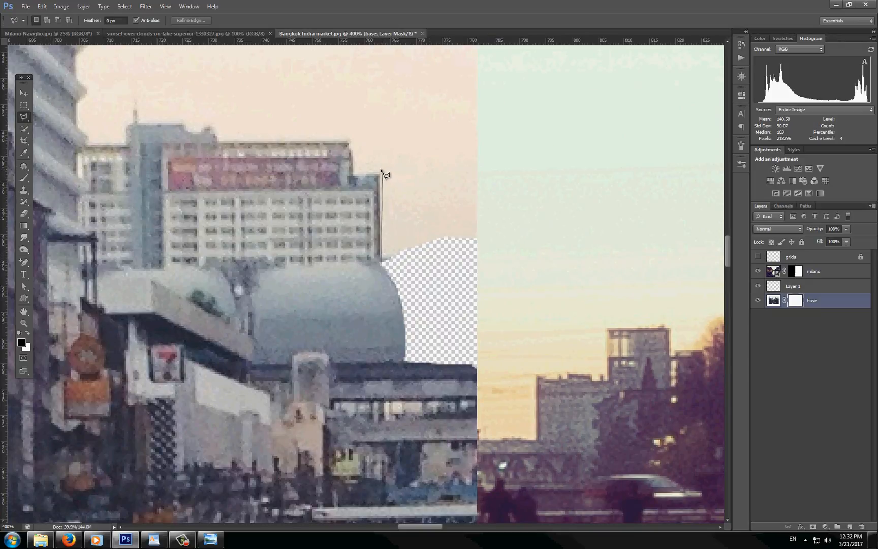
click(405, 253)
double_click(382, 263)
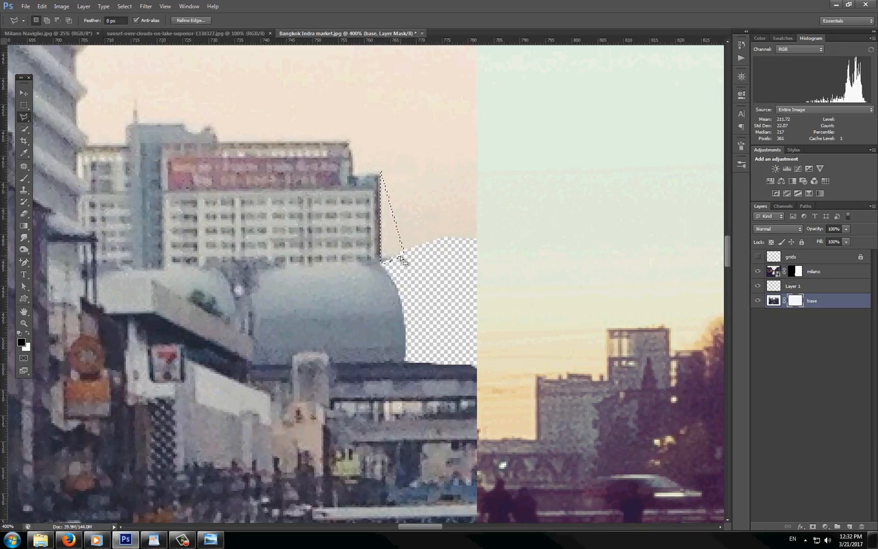
key(shift+F5)
key(Return)
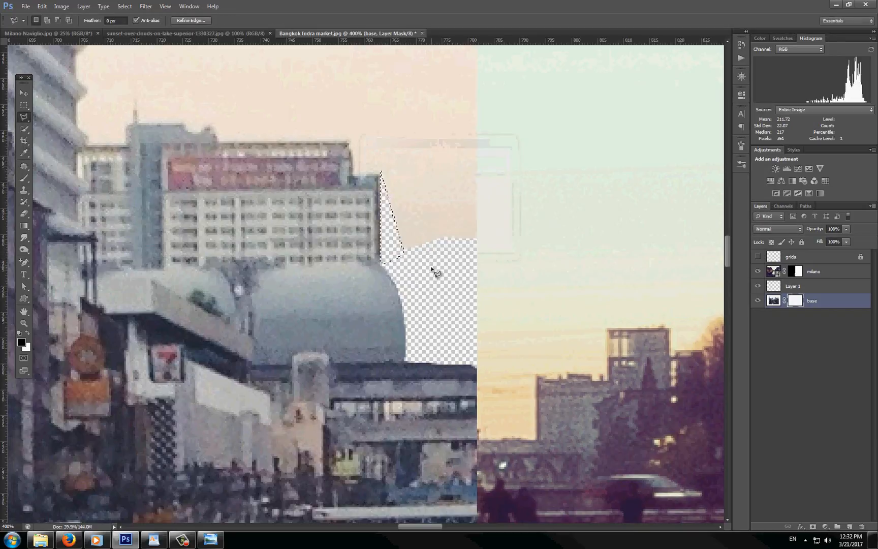
key(ctrl+d)
Examine the cut-out sky gap in relation to the street, the canal and the full canvas.
key(z)
alt+click(462, 345)
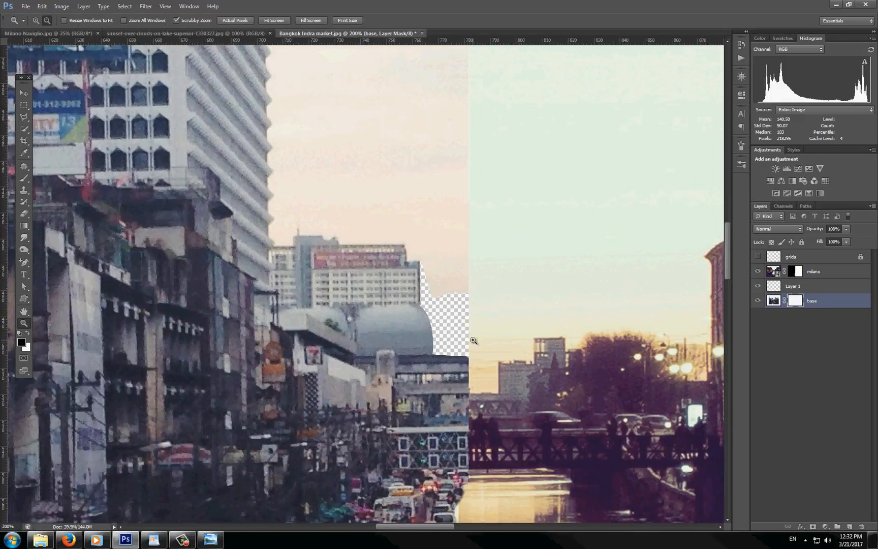
alt+click(477, 397)
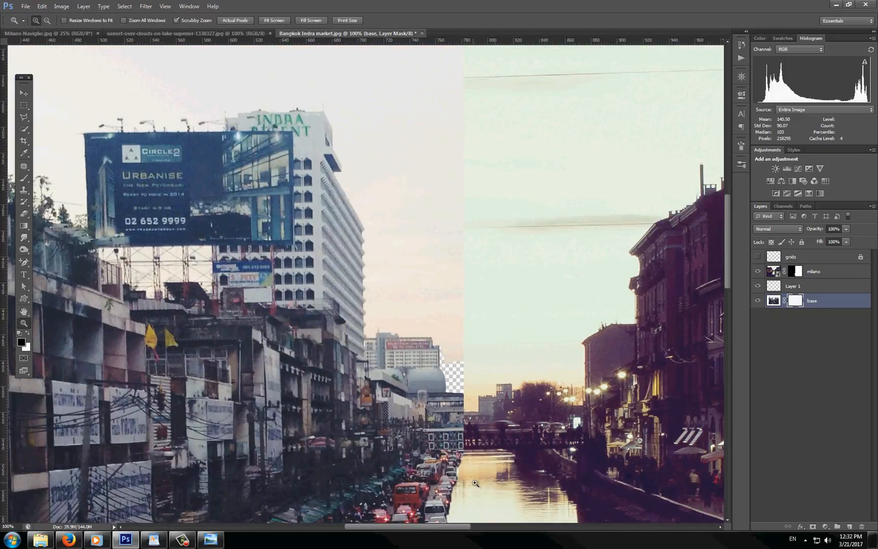
drag(469, 467, 461, 356)
alt+click(458, 342)
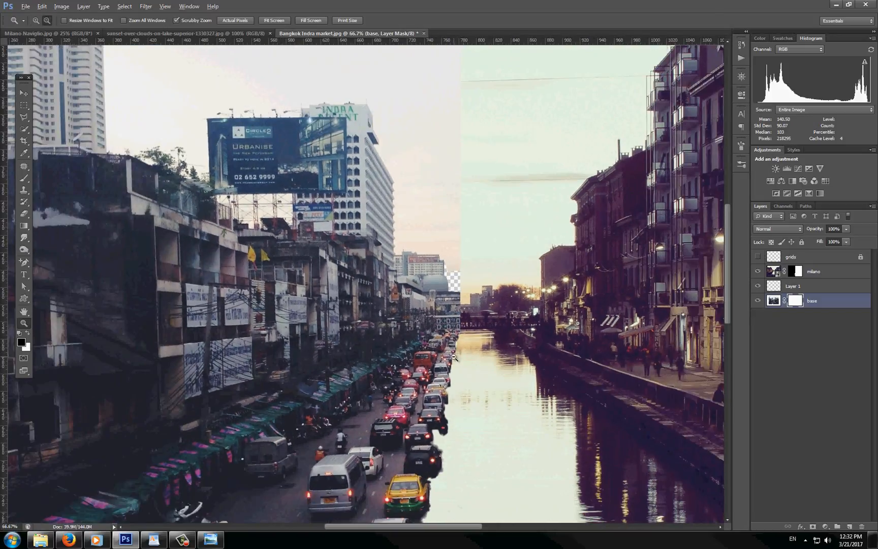
alt+click(454, 357)
alt+click(455, 358)
drag(454, 357, 423, 372)
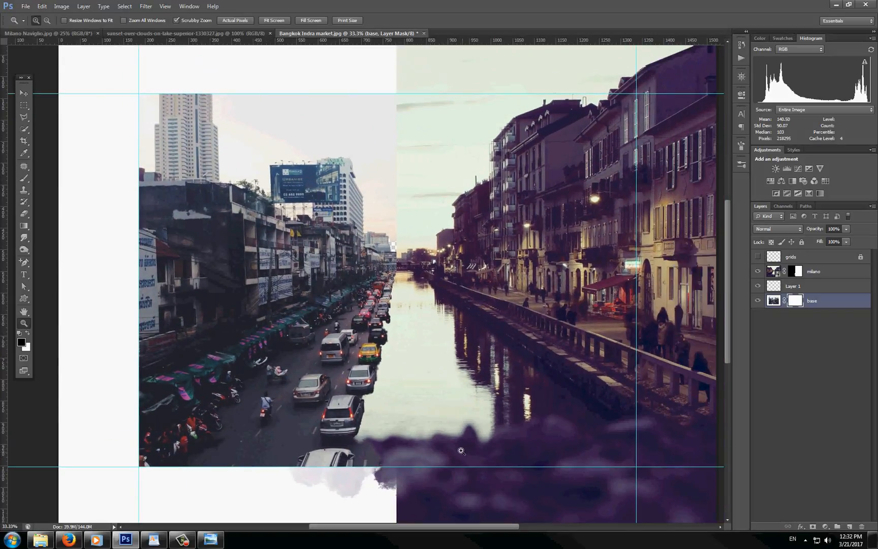
View the base layer alone and the milano layer alone, restoring the visibility of the other layers each time.
alt+click(757, 305)
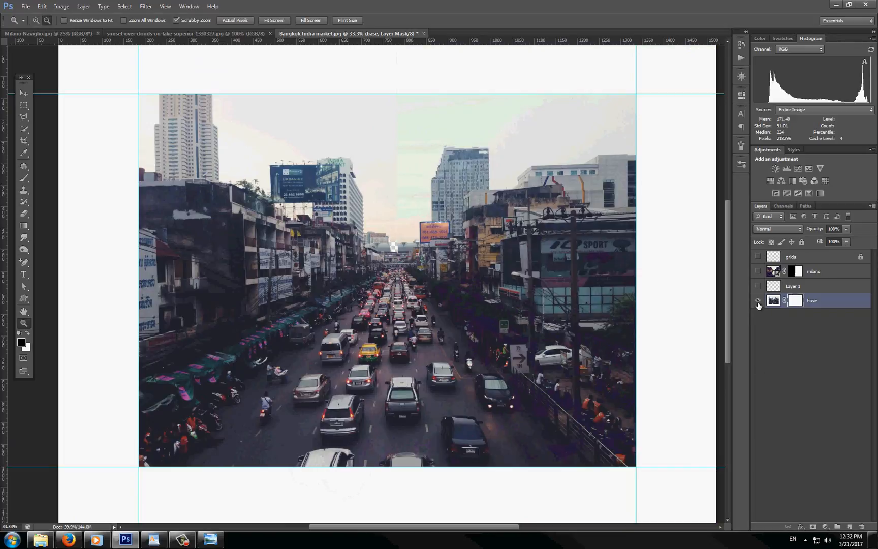
alt+click(757, 305)
alt+click(758, 274)
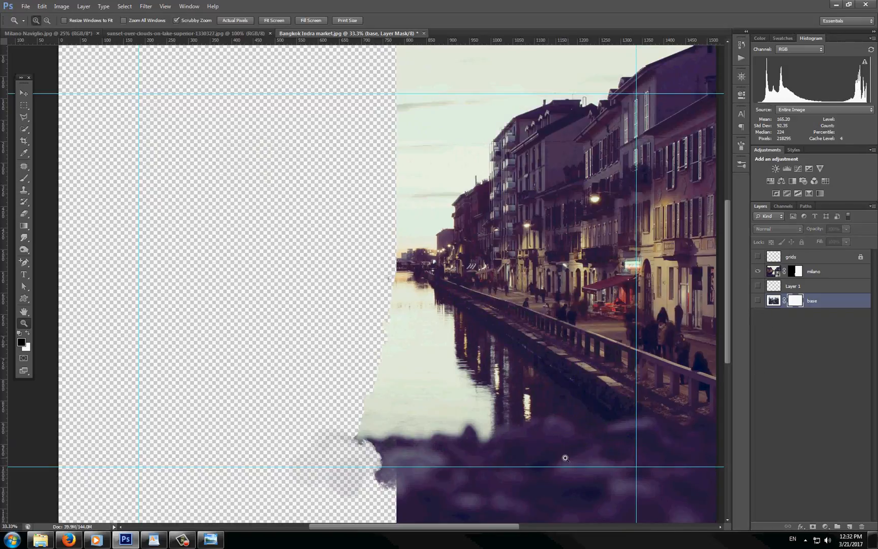
drag(572, 413, 532, 388)
alt+click(758, 271)
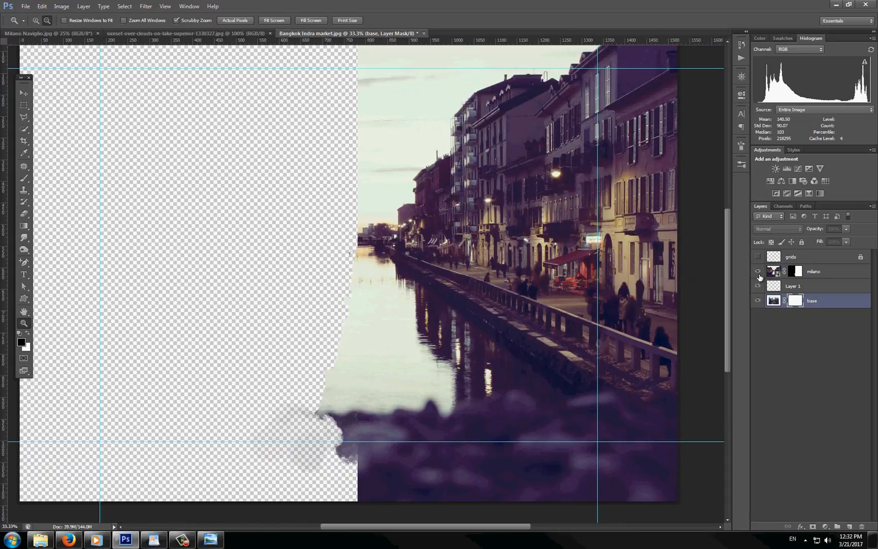
Open the milano smart object's contents to view the complete canal photo, and close it again.
double_click(776, 274)
click(459, 218)
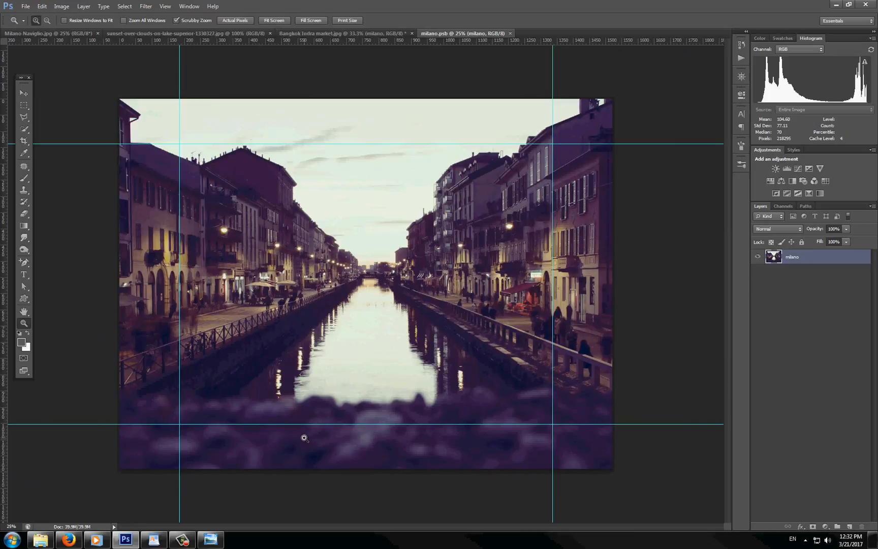
click(509, 33)
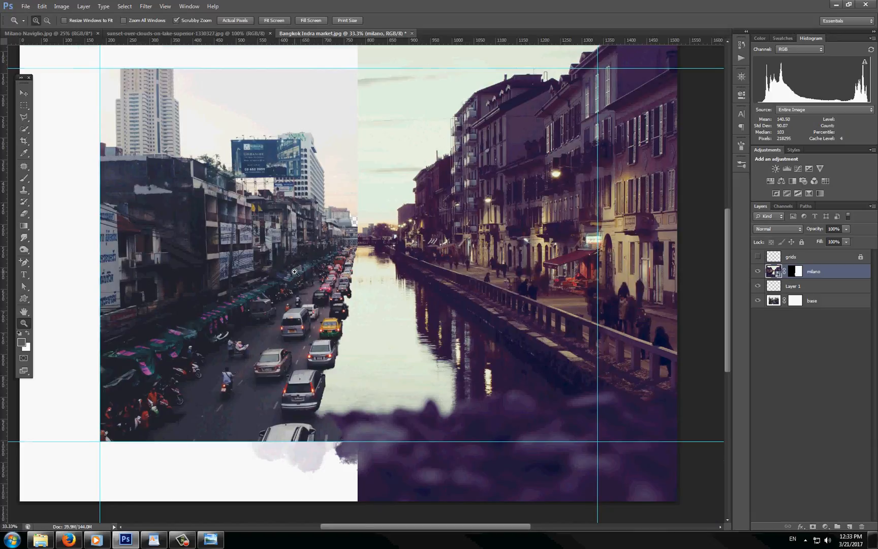
Inspect the boundary between traffic and water from the bridge down to the yellow taxi for leftover dark patches and rough mask edges.
click(295, 272)
click(347, 266)
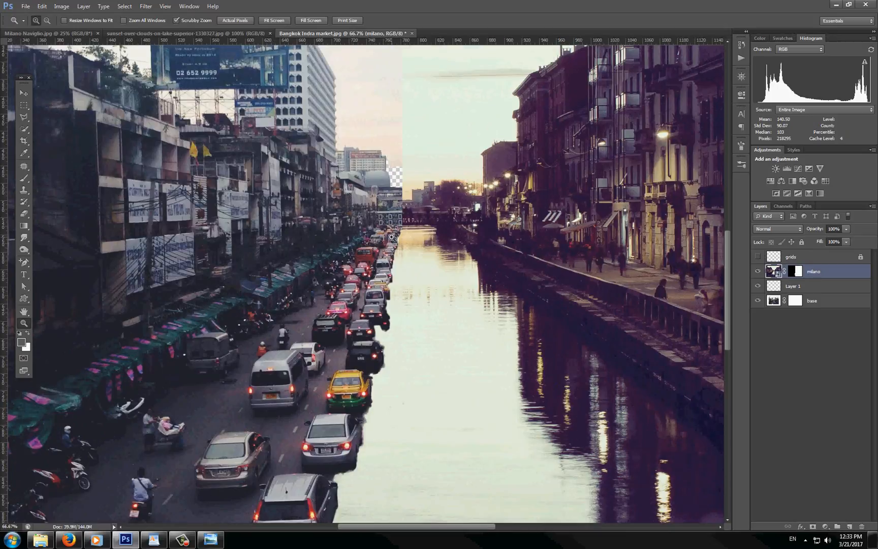
click(392, 237)
click(395, 249)
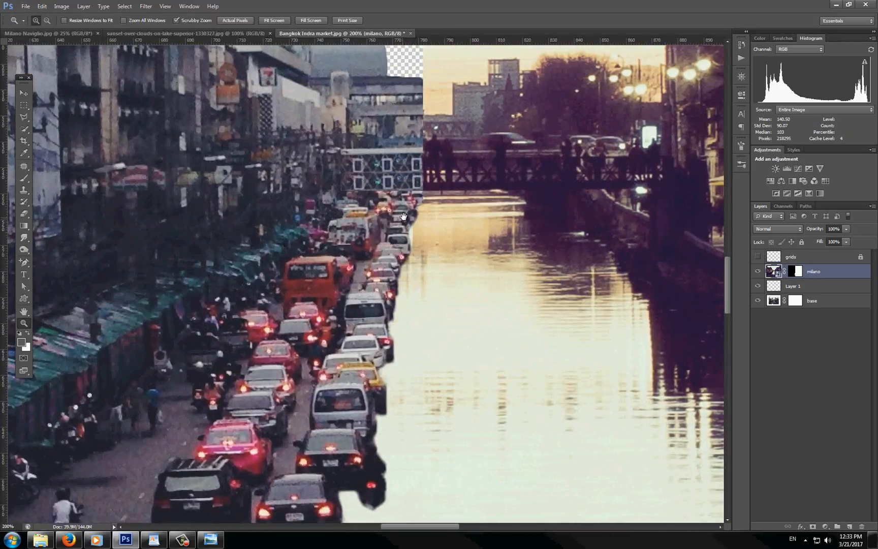
drag(409, 229, 377, 238)
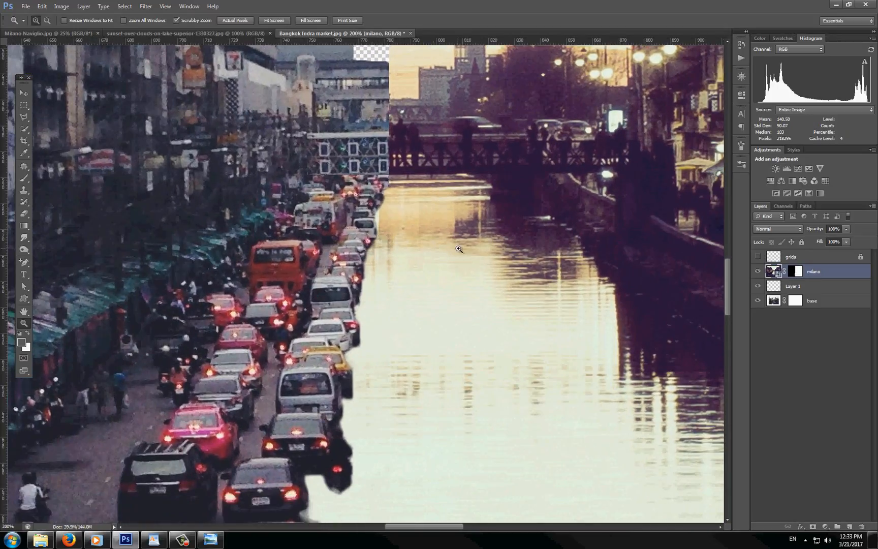
click(379, 215)
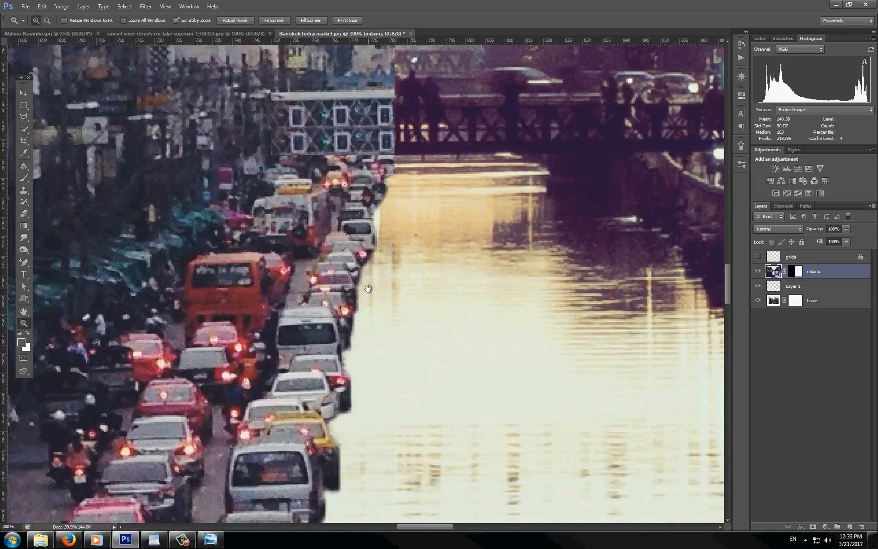
drag(370, 282, 406, 156)
drag(314, 364, 316, 231)
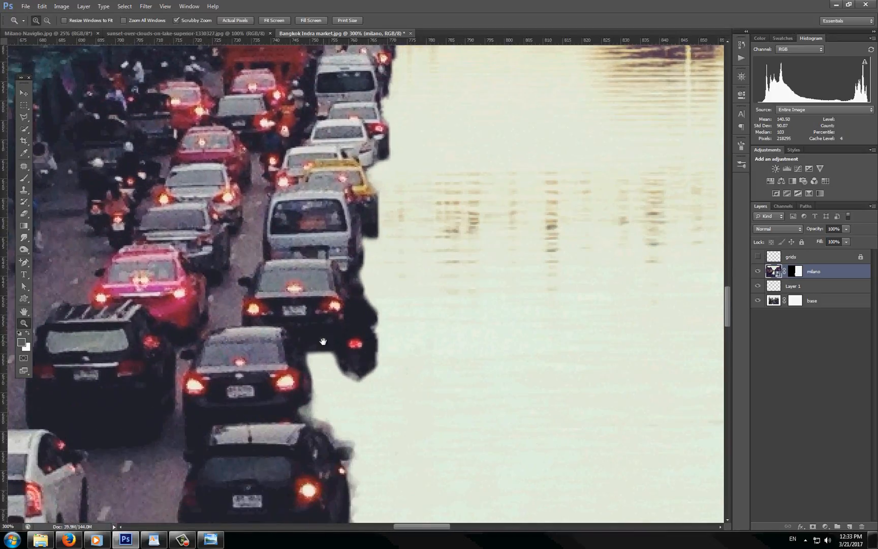
drag(324, 342, 341, 304)
drag(326, 365, 334, 269)
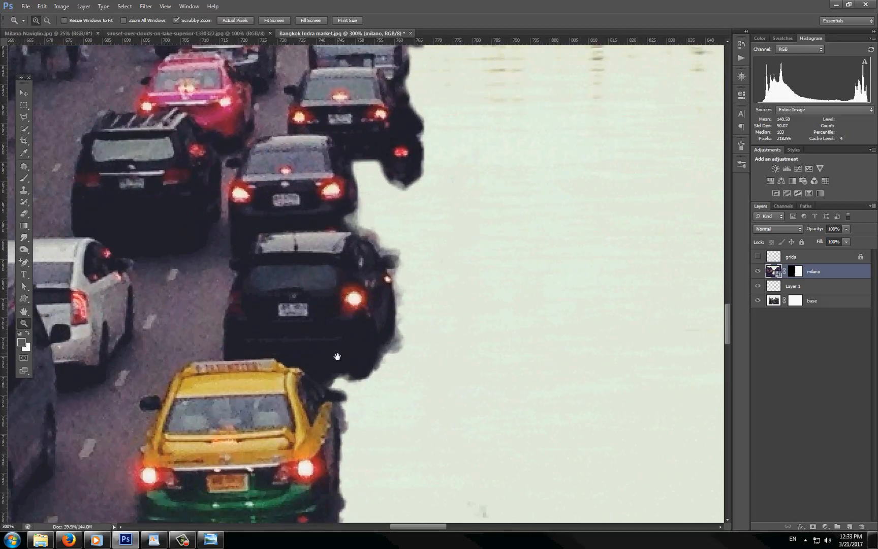
Lasso the lower rear of the silver SUV at the water's edge on the base layer and copy it to a new layer.
drag(337, 356, 355, 270)
drag(297, 419, 327, 288)
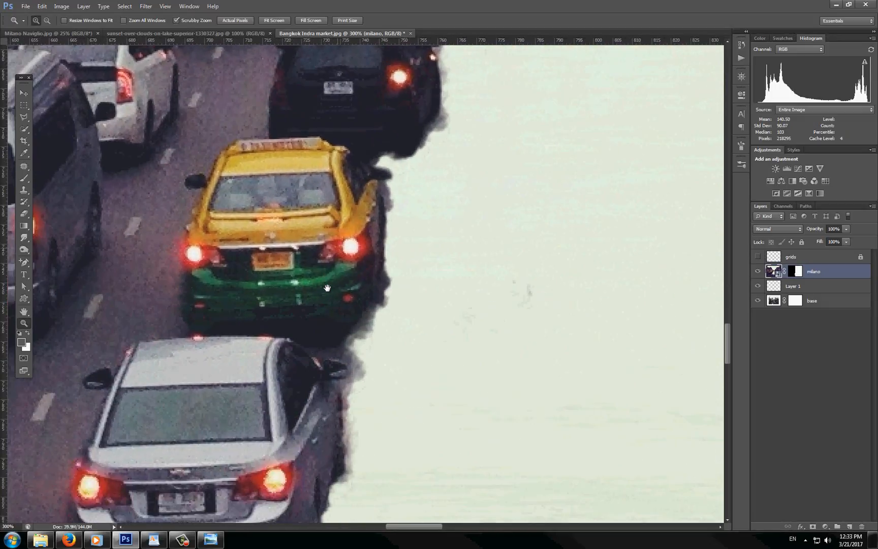
alt+click(292, 408)
alt+click(291, 407)
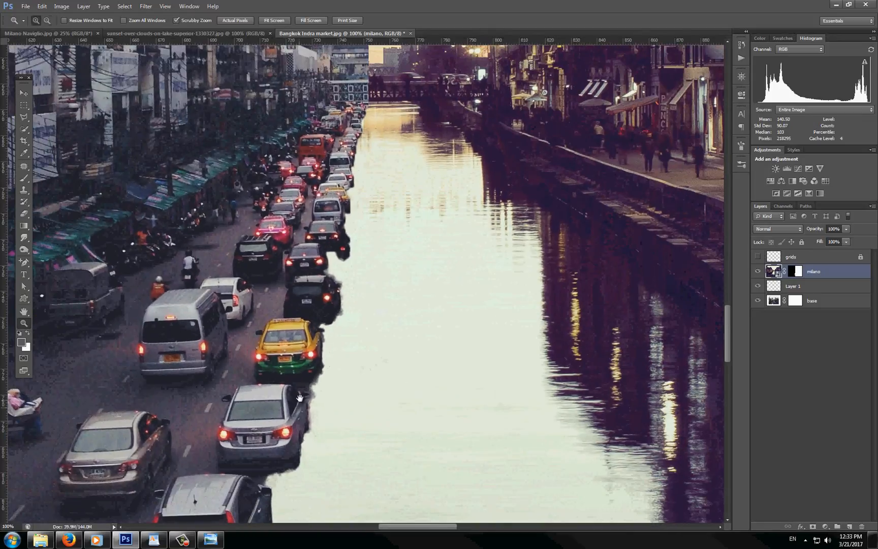
drag(300, 398, 353, 271)
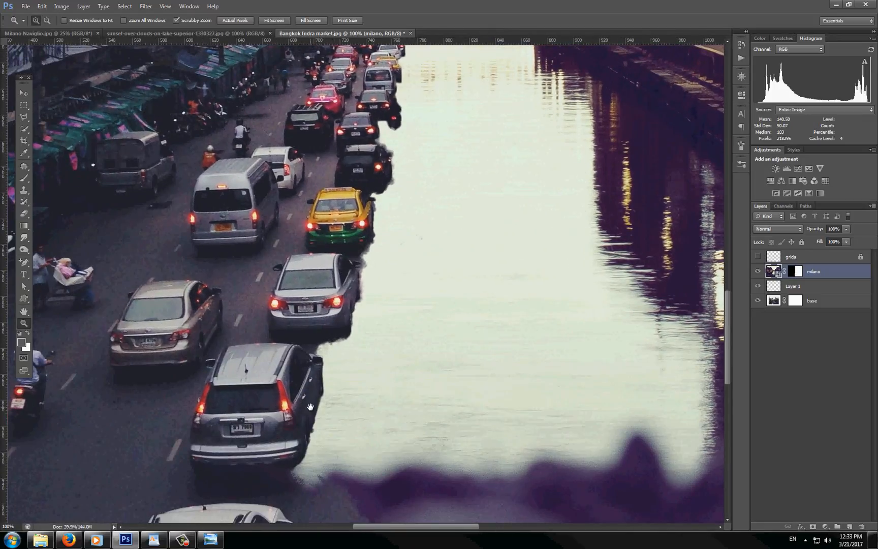
drag(310, 406, 347, 321)
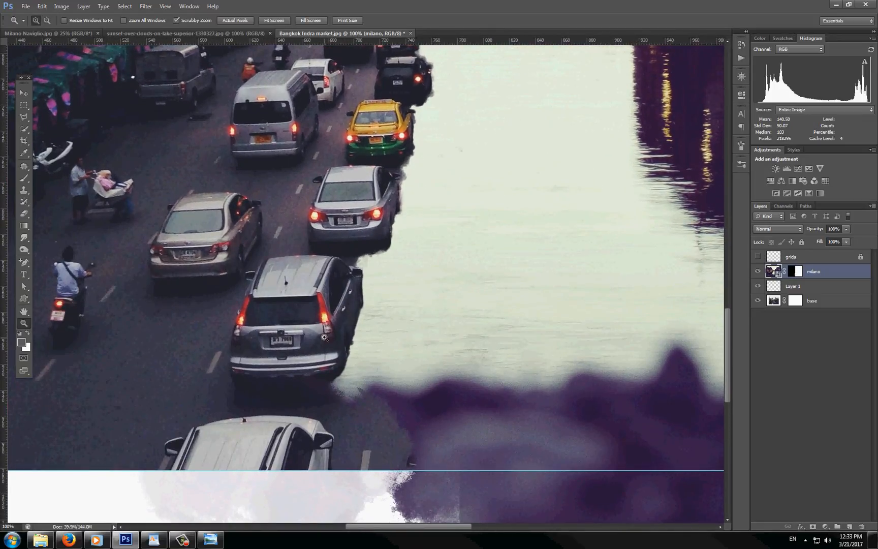
key(v)
click(309, 336)
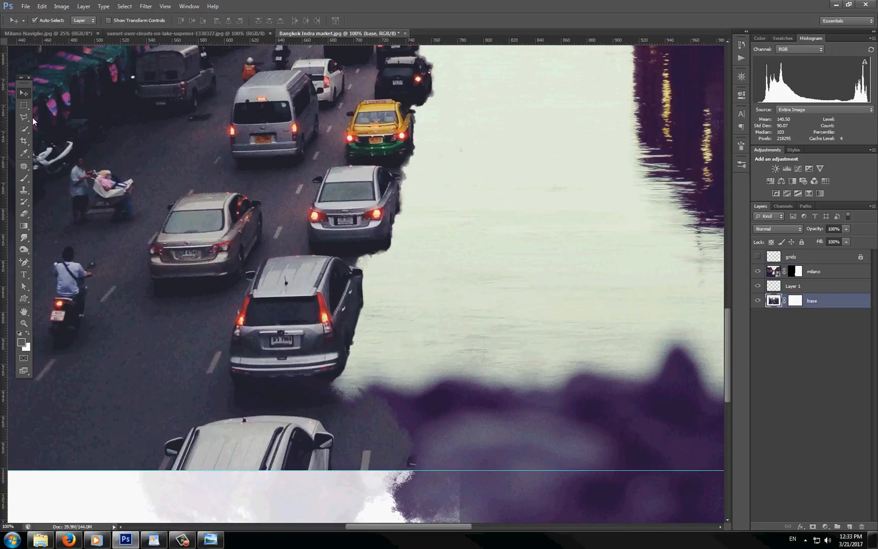
drag(24, 117, 45, 117)
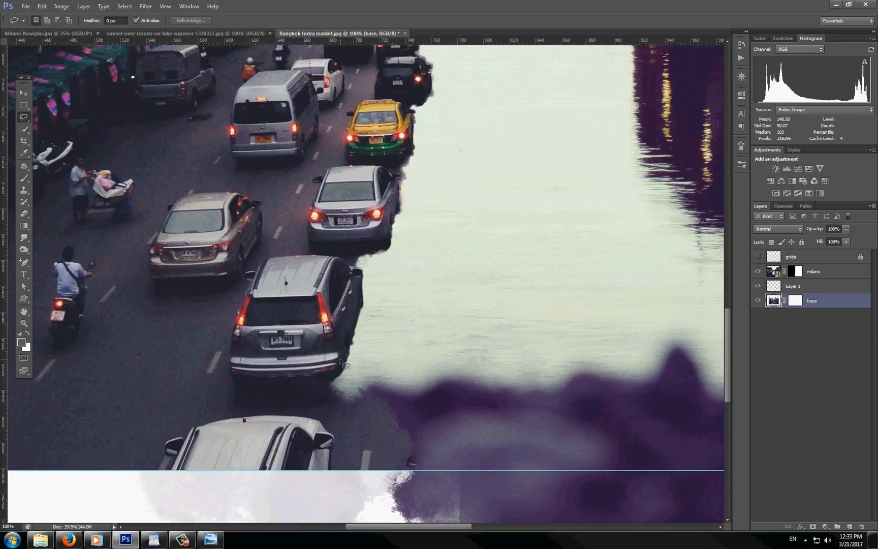
mouse_move(340, 359)
mouse_down()
mouse_move(329, 313)
mouse_move(247, 314)
mouse_move(231, 333)
mouse_move(232, 368)
mouse_move(272, 385)
mouse_move(327, 379)
mouse_move(347, 352)
mouse_up()
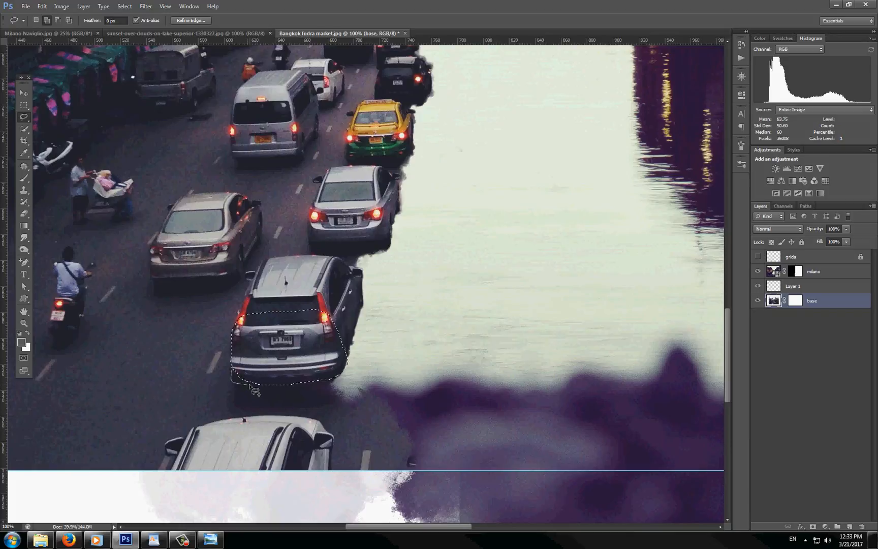
drag(256, 390, 303, 380)
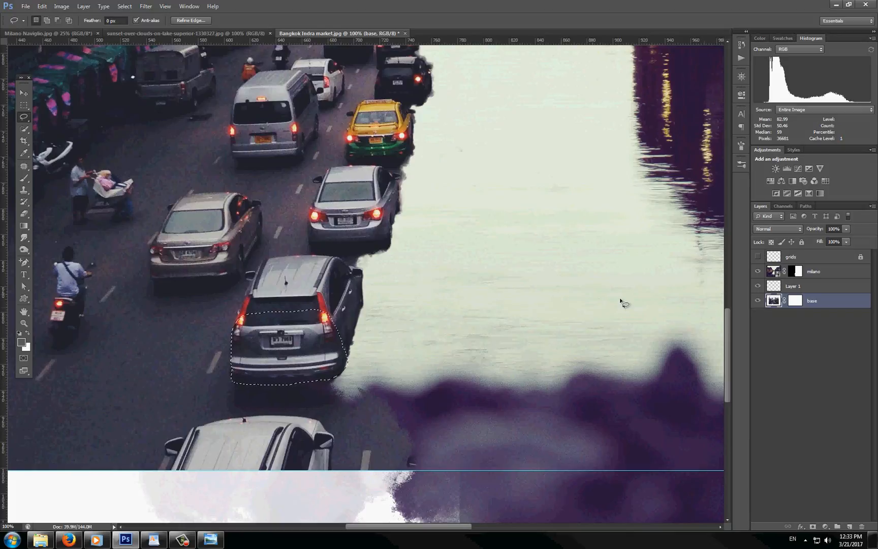
right_click(292, 330)
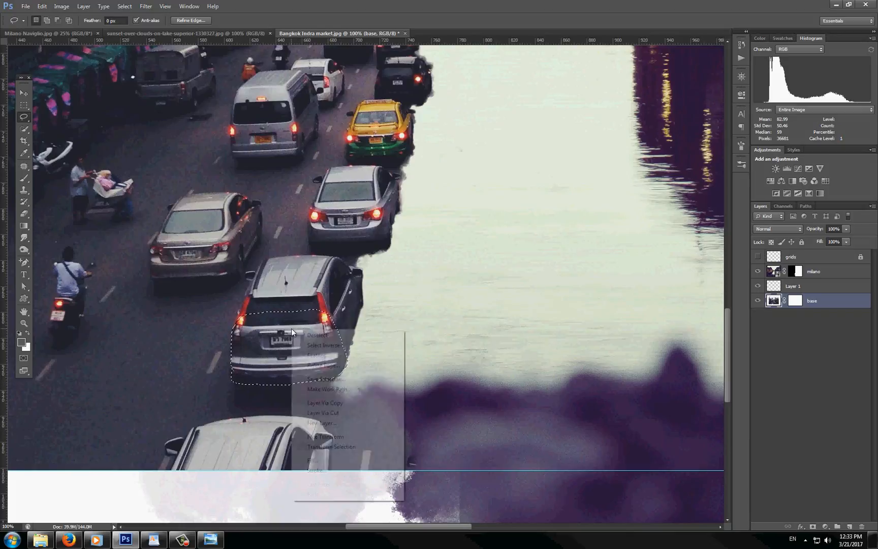
click(355, 403)
Flip the copied SUV rear vertically by transforming its height to -100%, and place it directly below the SUV's bumper.
key(ctrl+t)
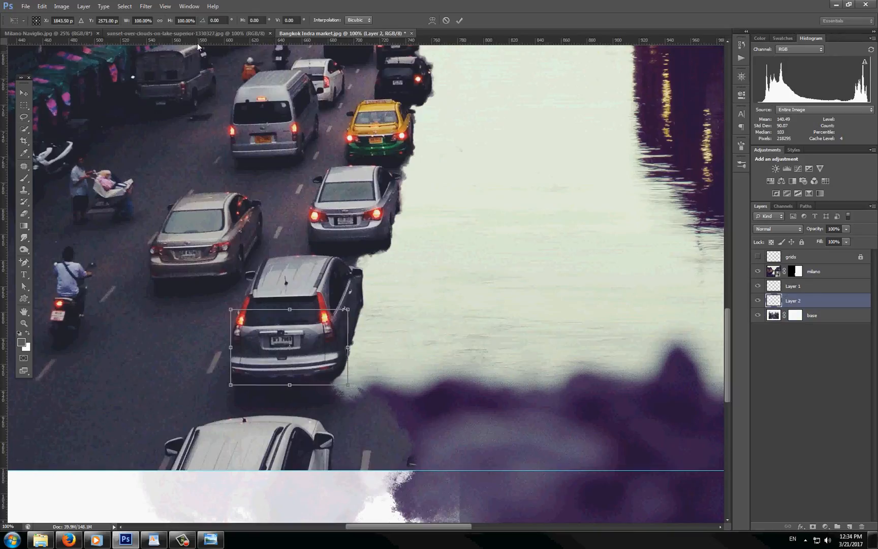
click(179, 20)
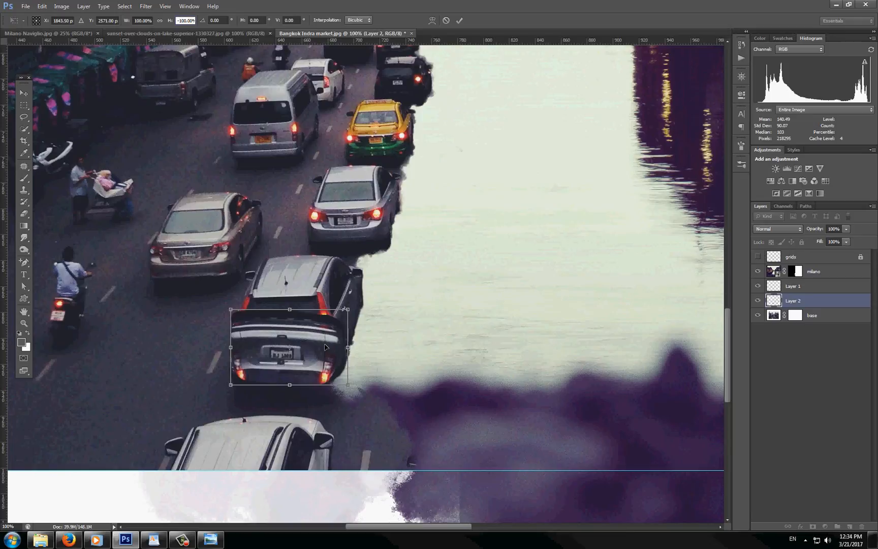
drag(328, 344, 324, 386)
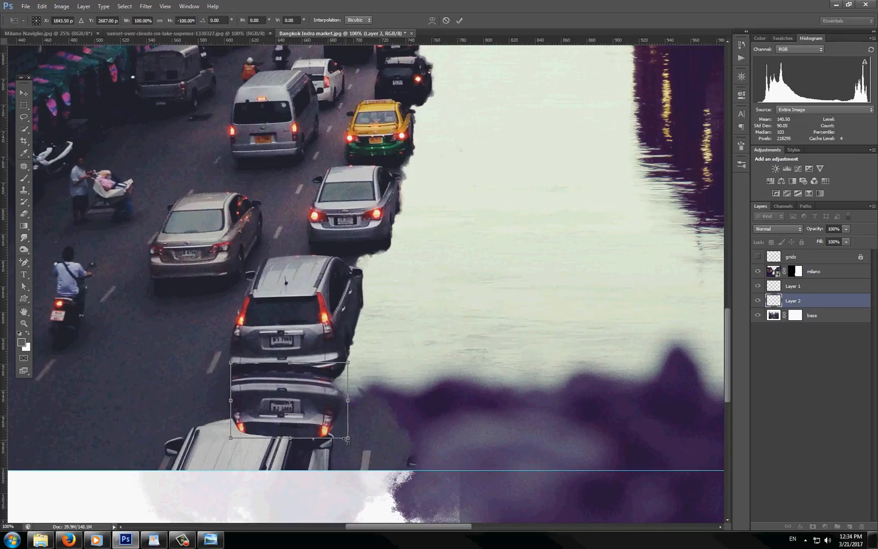
Distort the flipped copy into a squashed reflection that follows the SUV's bumper and the road perspective, and apply the transform.
right_click(331, 416)
click(358, 308)
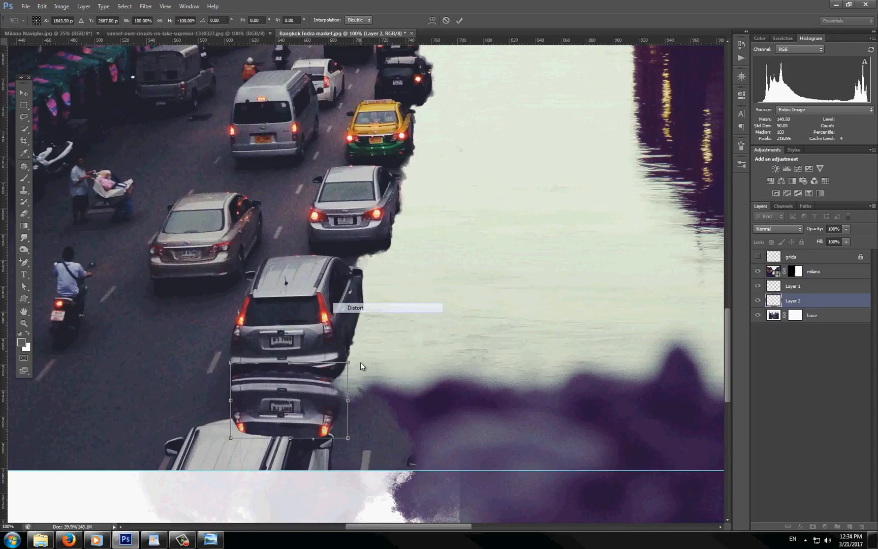
drag(348, 438, 359, 426)
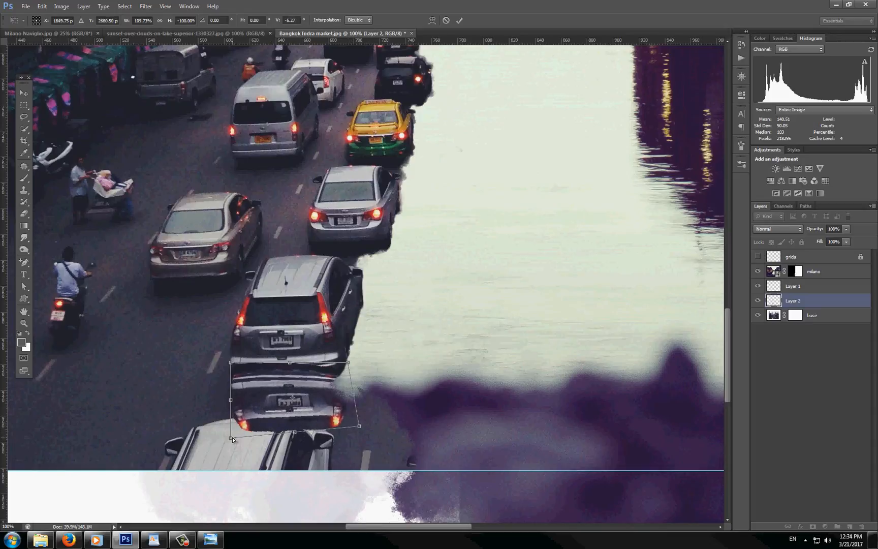
drag(232, 438, 242, 434)
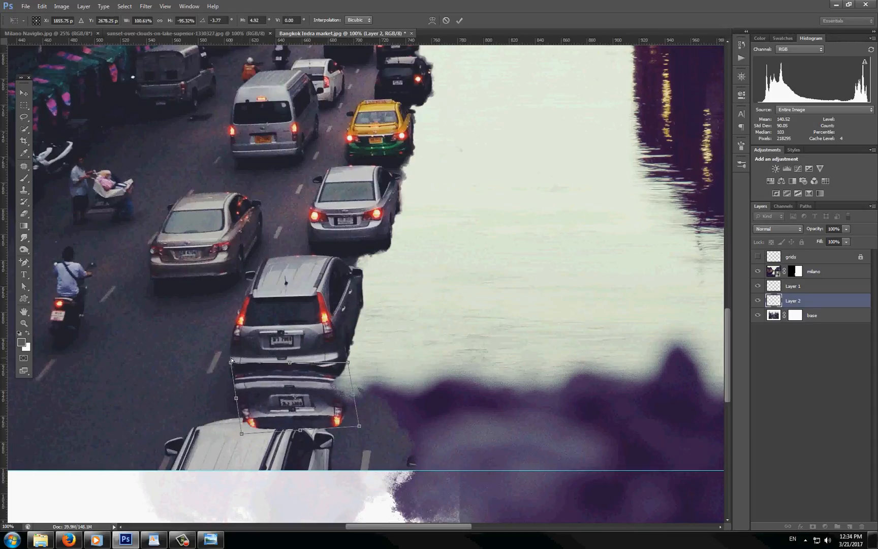
drag(231, 361, 229, 366)
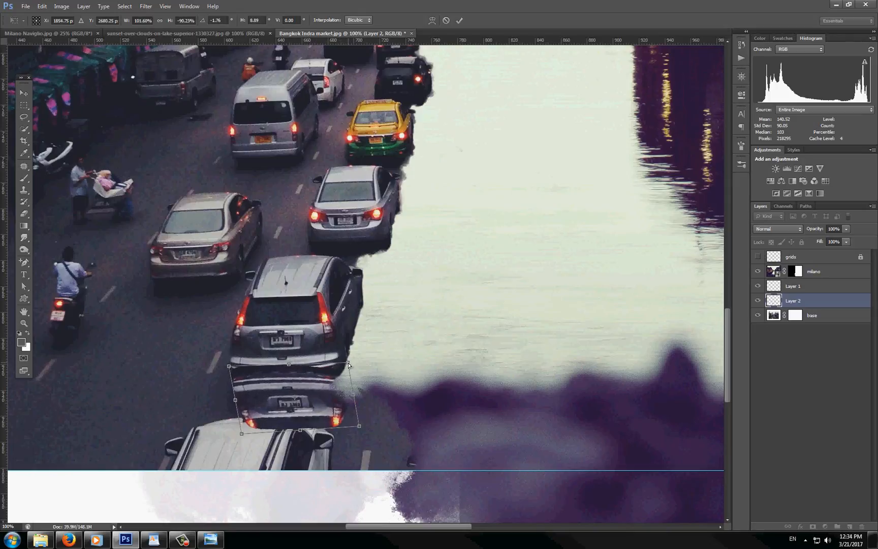
drag(349, 365, 338, 362)
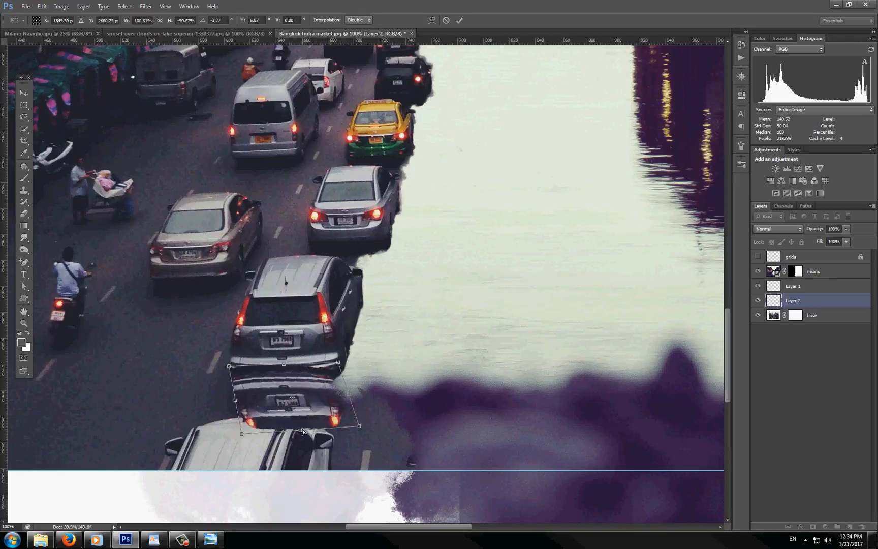
drag(301, 431, 301, 425)
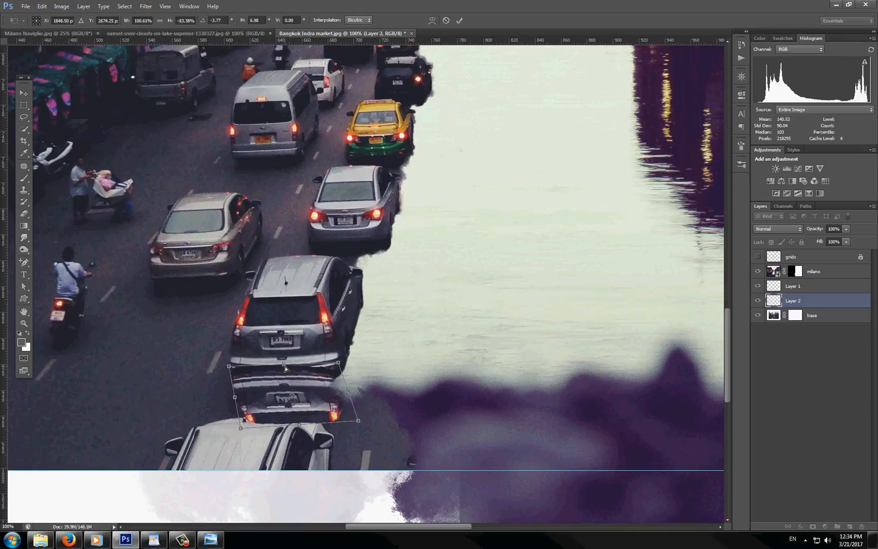
drag(284, 366, 285, 374)
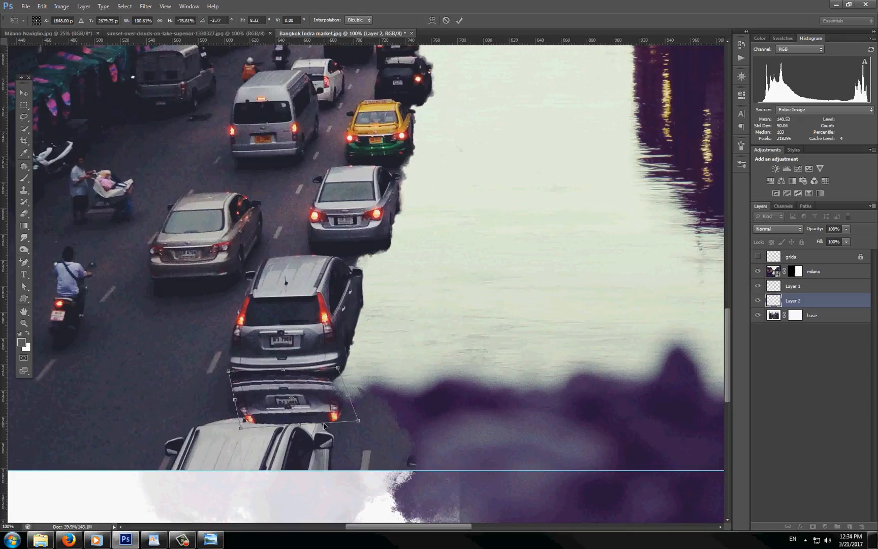
drag(241, 427, 227, 426)
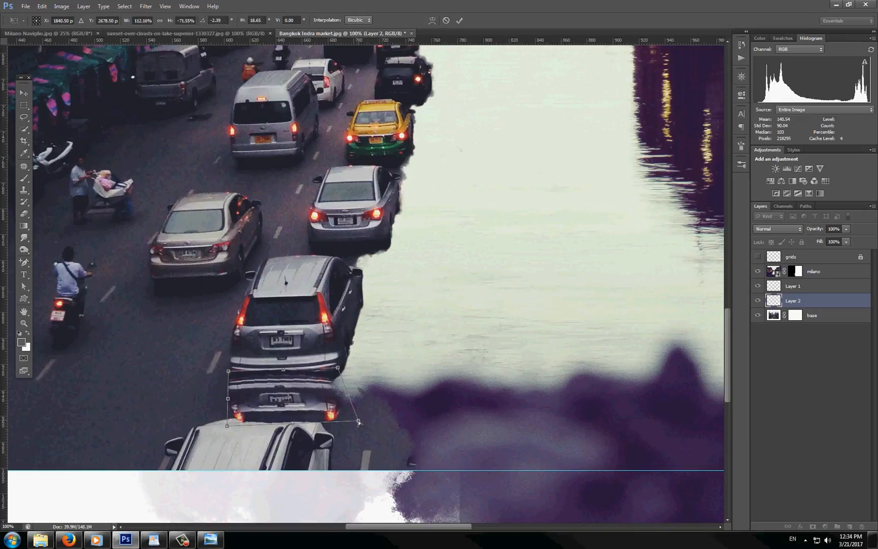
drag(359, 422, 348, 423)
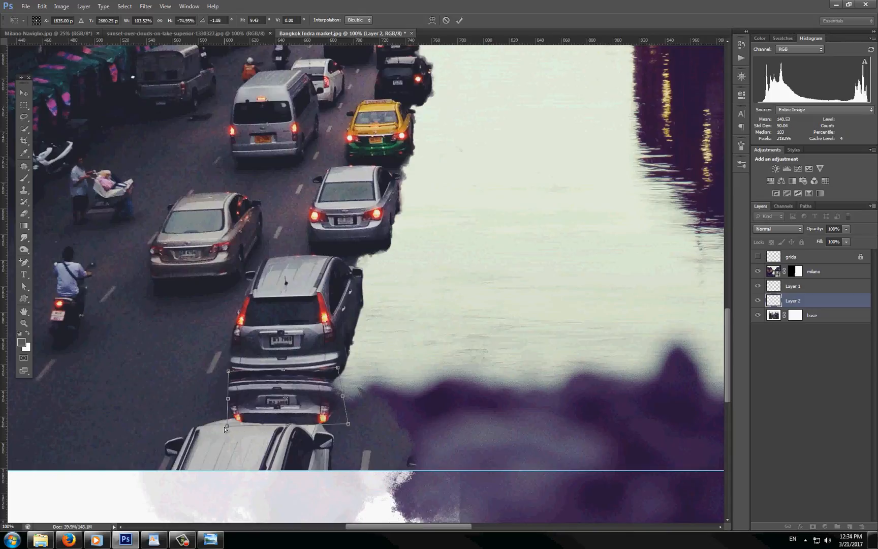
key(Return)
Add a layer mask to the SUV reflection layer, Layer 2, ready for brush work.
key(l)
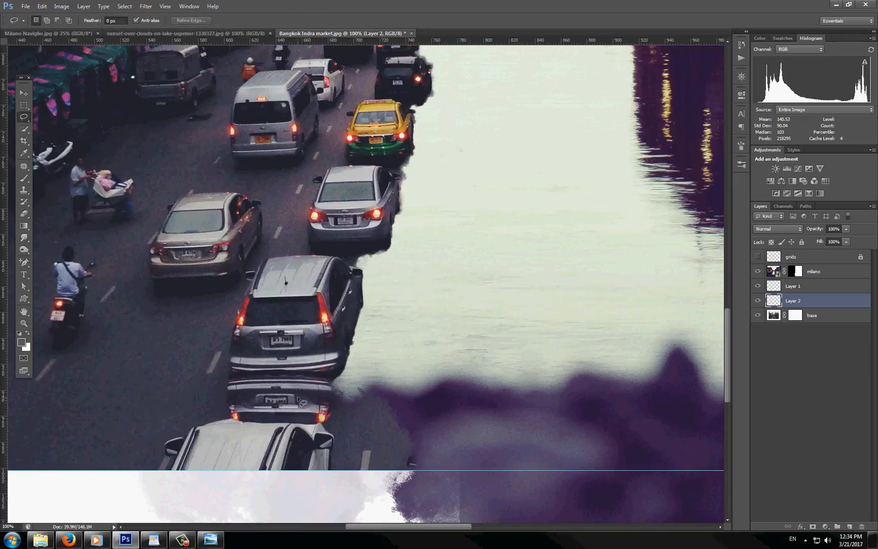
drag(305, 349, 339, 324)
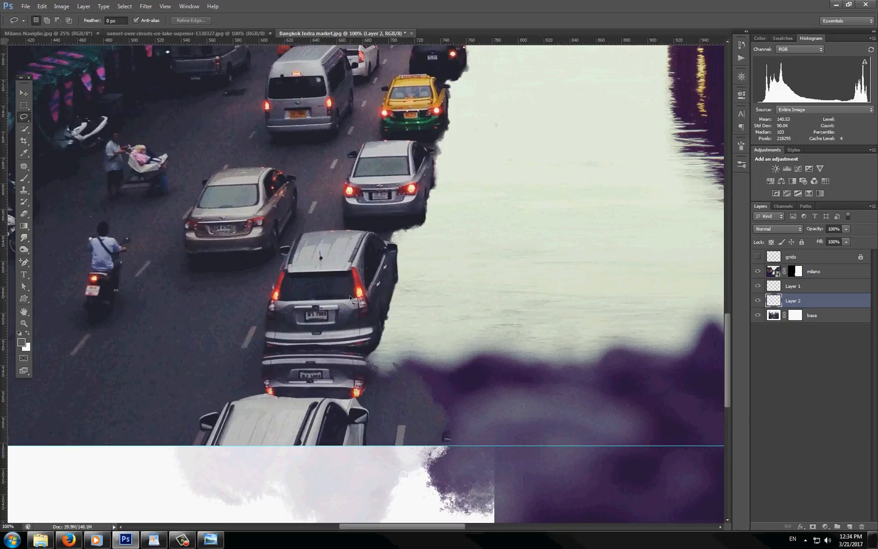
drag(360, 254, 370, 282)
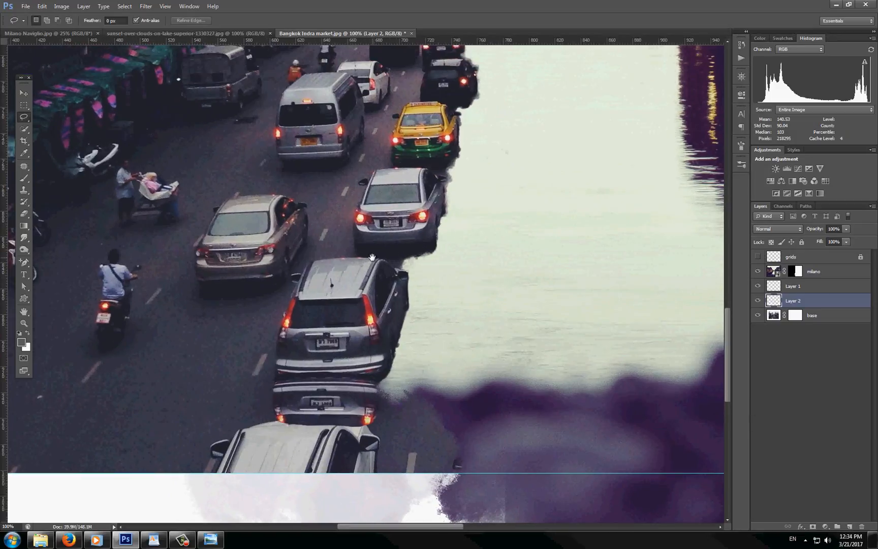
key(b)
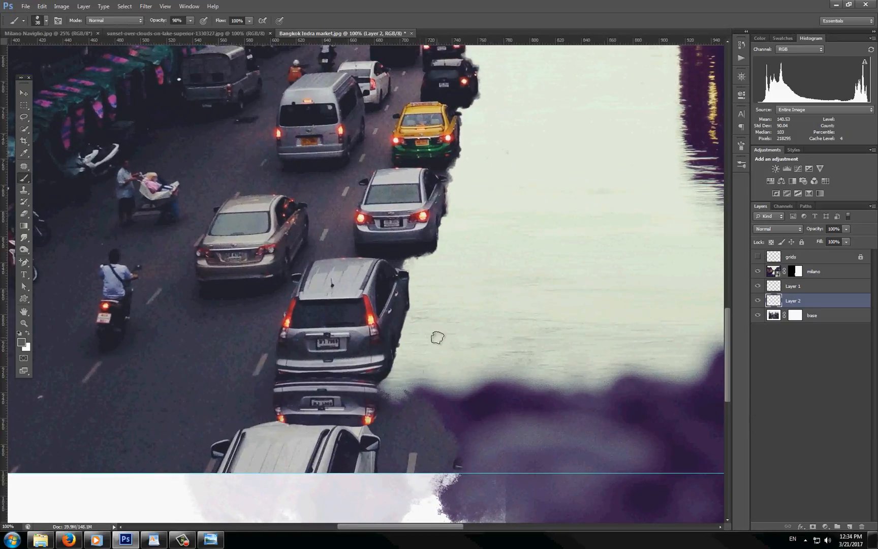
click(813, 527)
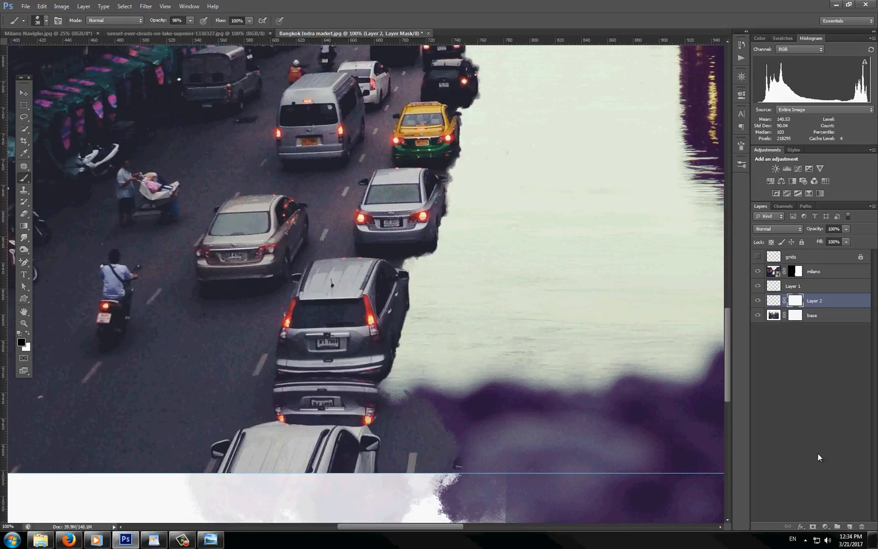
Set up a soft 52 px brush with 0% hardness and 12% spacing, with Texture, Dual Brush, Scattering and Transfer turned off.
right_click(438, 377)
click(403, 470)
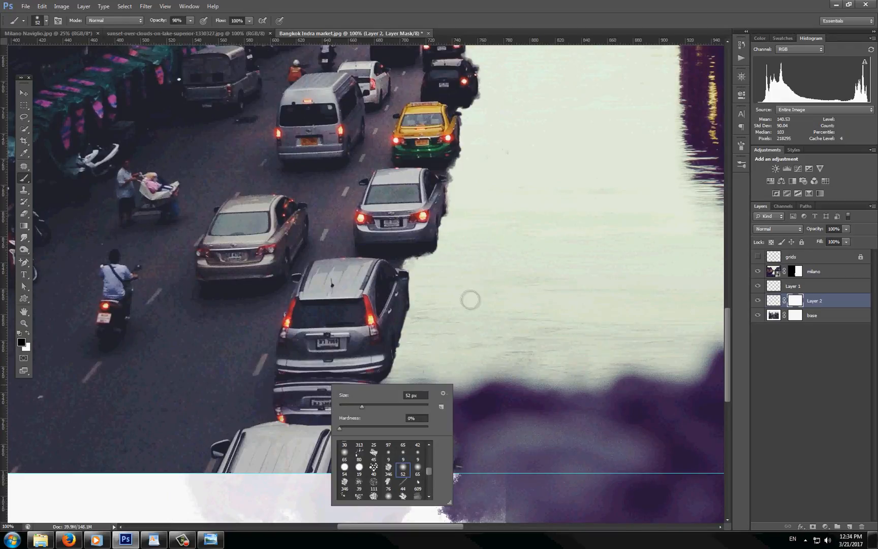
click(58, 21)
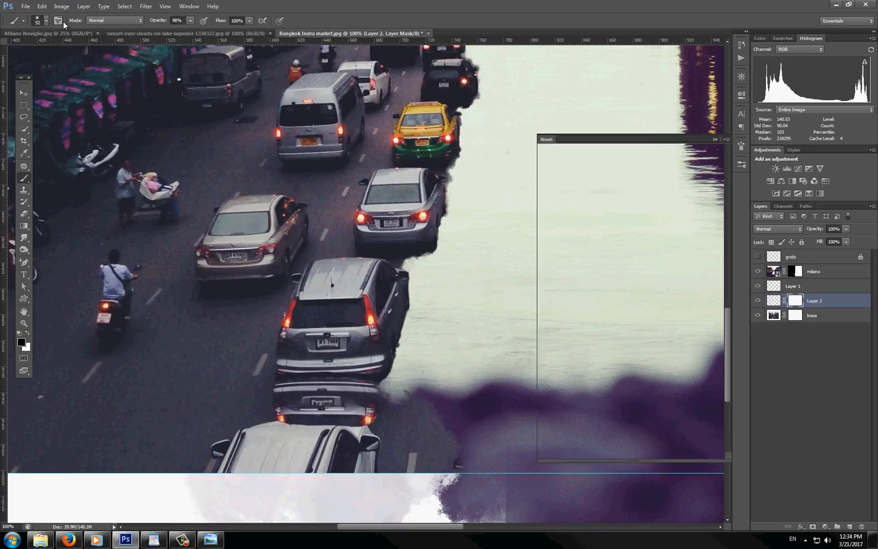
click(547, 201)
click(547, 192)
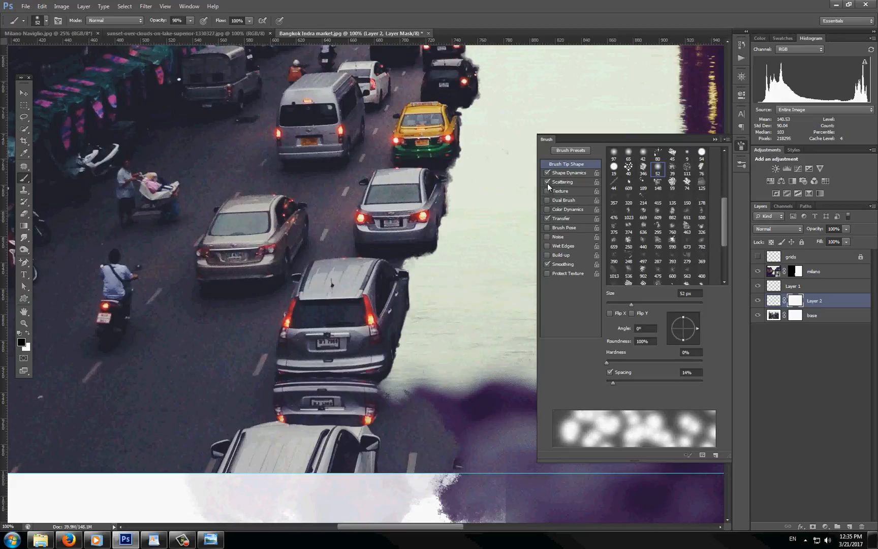
click(547, 182)
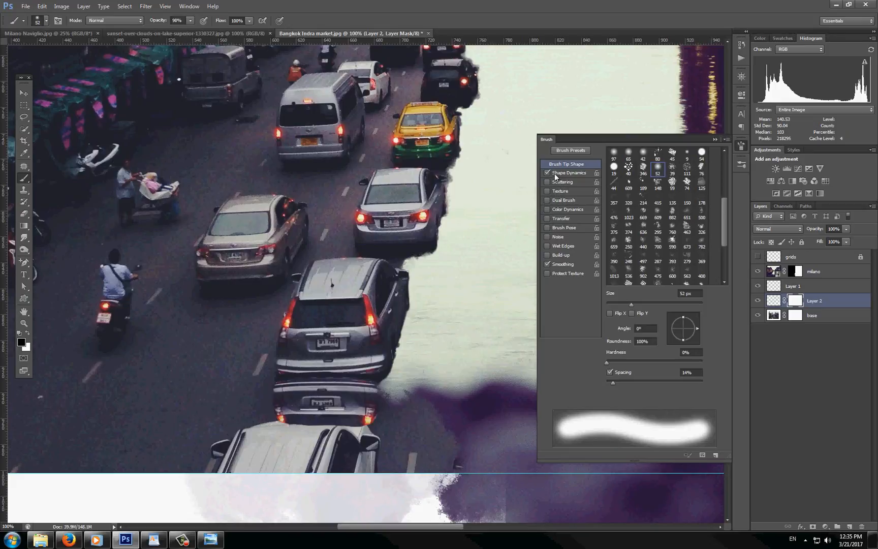
click(613, 379)
click(613, 382)
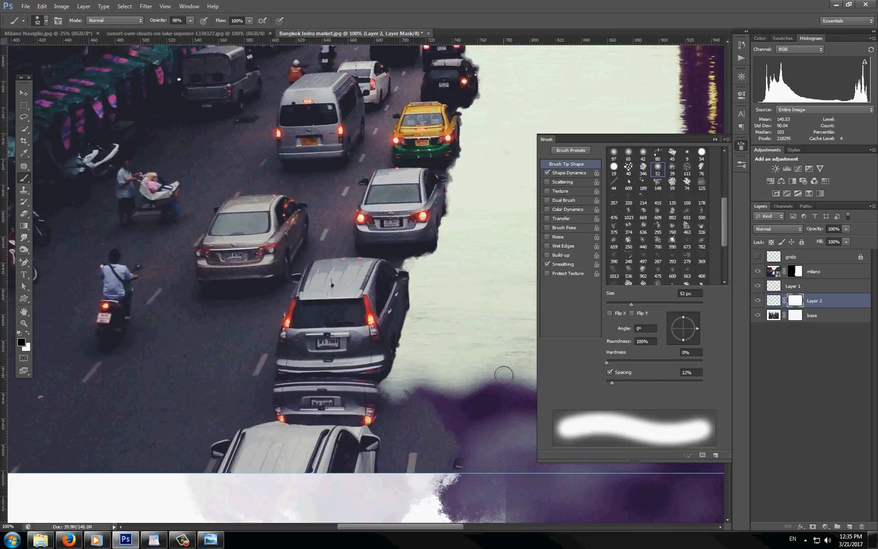
Mask the reflection with black where it meets the SUV's bumper and overlaps the white car's roof, and lower the layer's opacity to 54%.
drag(382, 374, 333, 365)
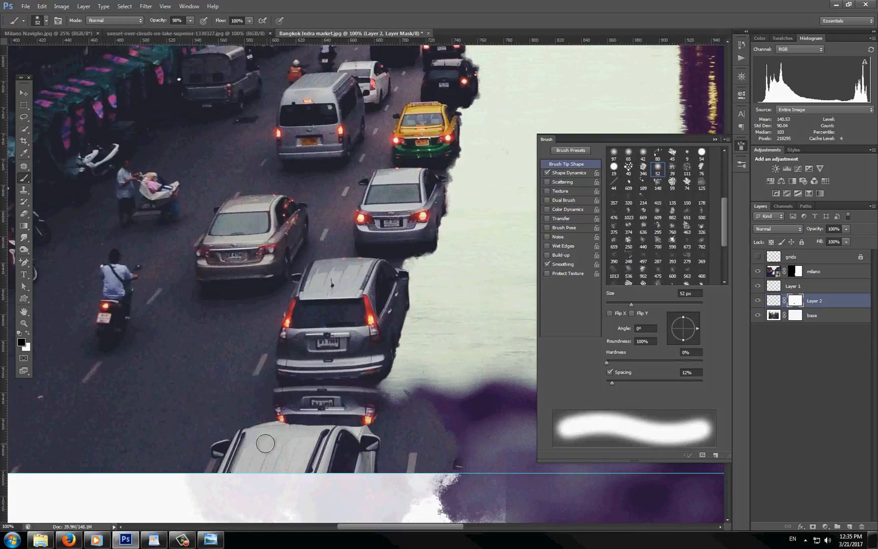
mouse_move(292, 433)
mouse_down()
mouse_move(367, 436)
mouse_move(316, 429)
mouse_move(374, 436)
mouse_up()
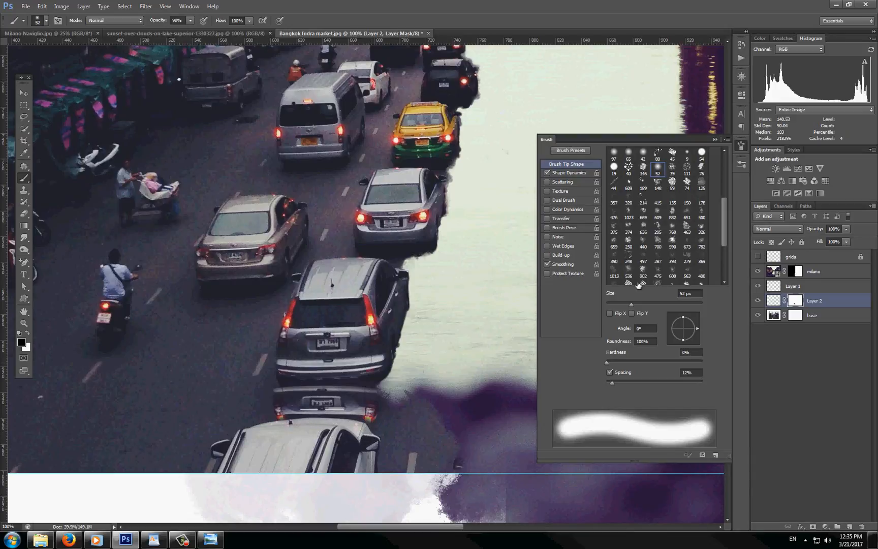
drag(818, 232, 815, 232)
drag(808, 230, 801, 227)
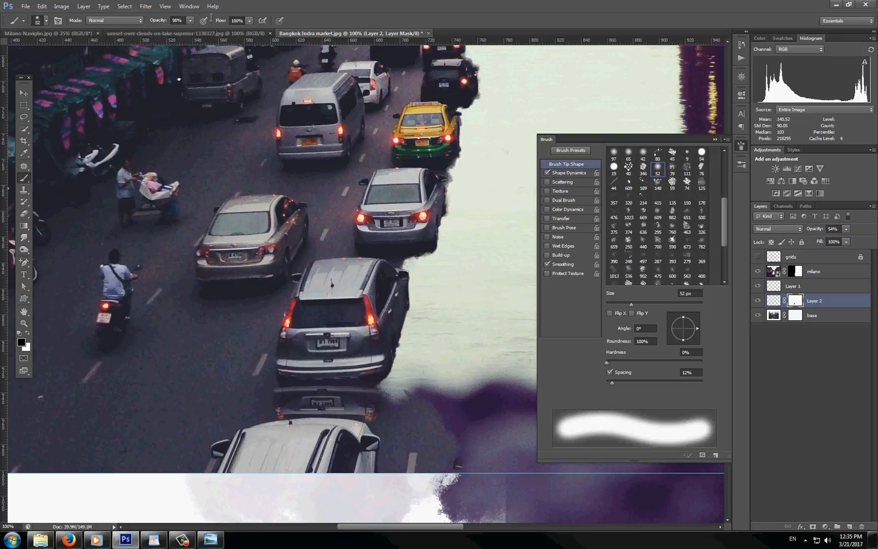
click(146, 7)
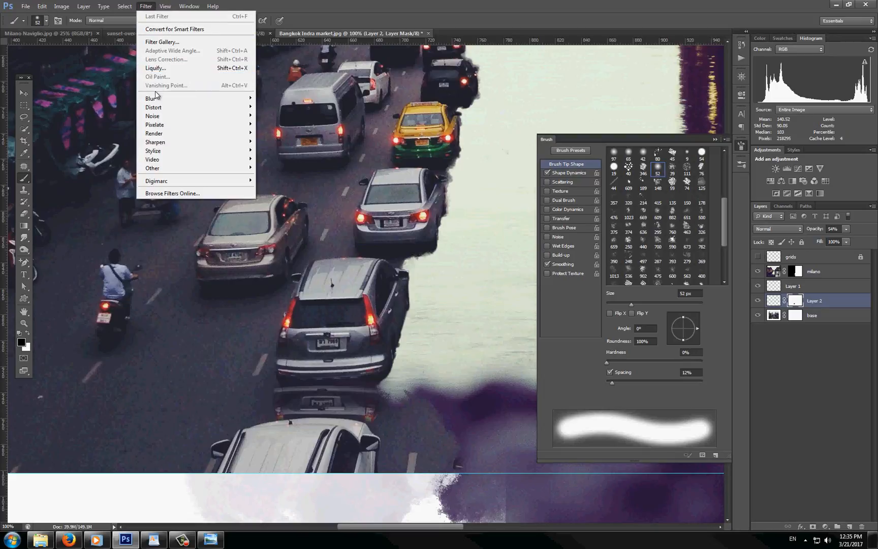
mouse_move(157, 98)
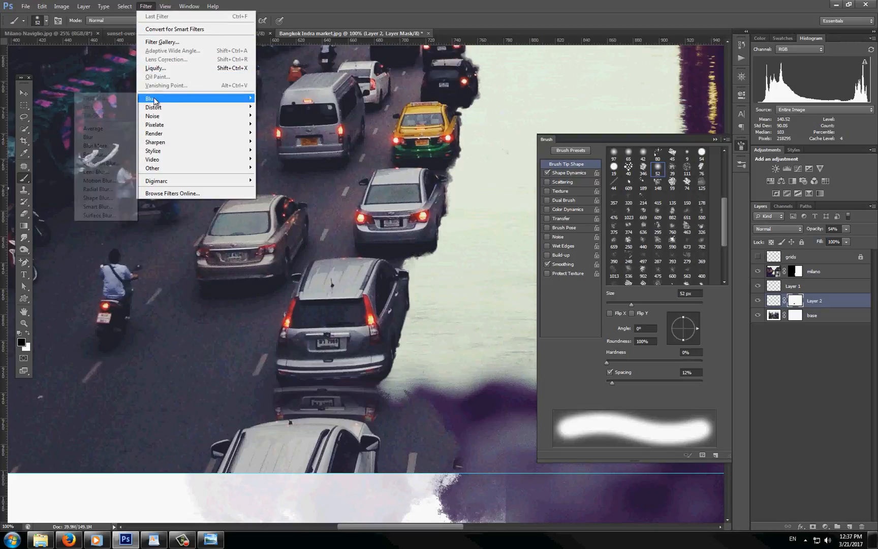
click(102, 163)
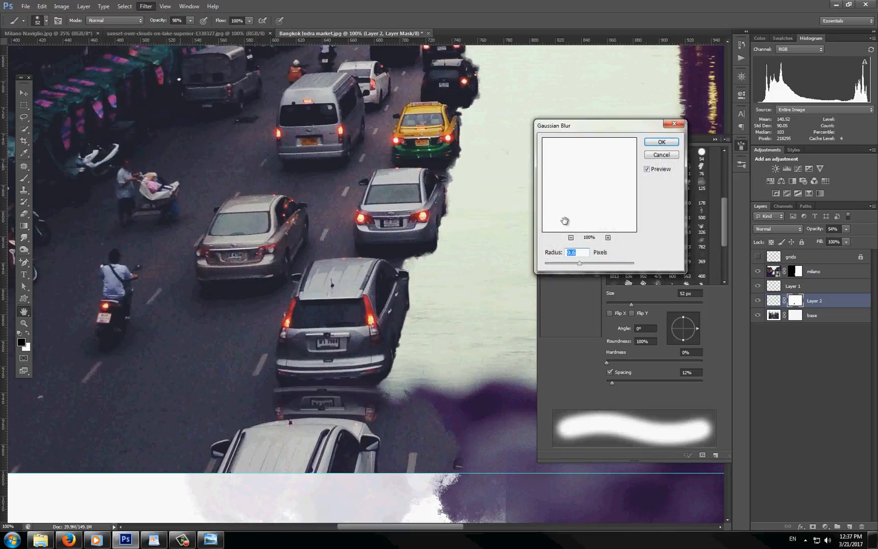
drag(579, 265, 585, 265)
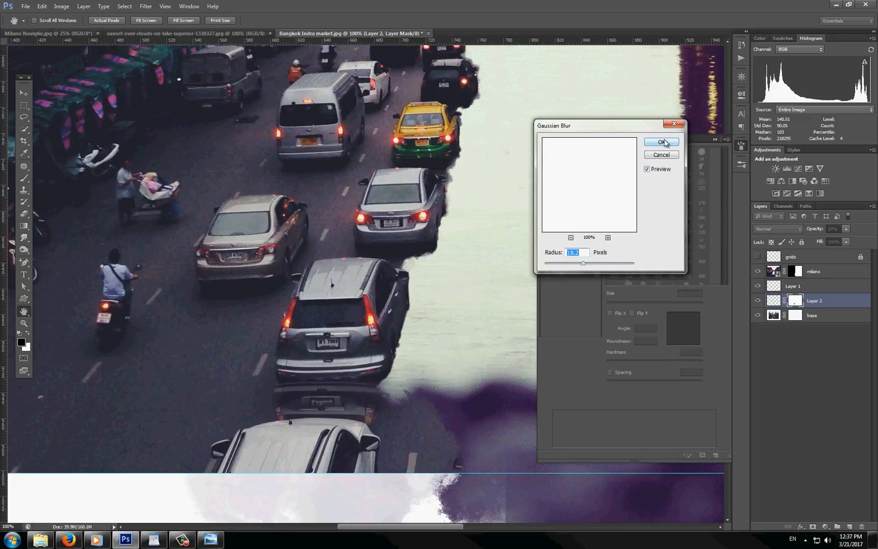
click(662, 155)
Apply a light Gaussian Blur of about 2.5 pixels to the SUV reflection image on Layer 2, not its mask.
click(773, 300)
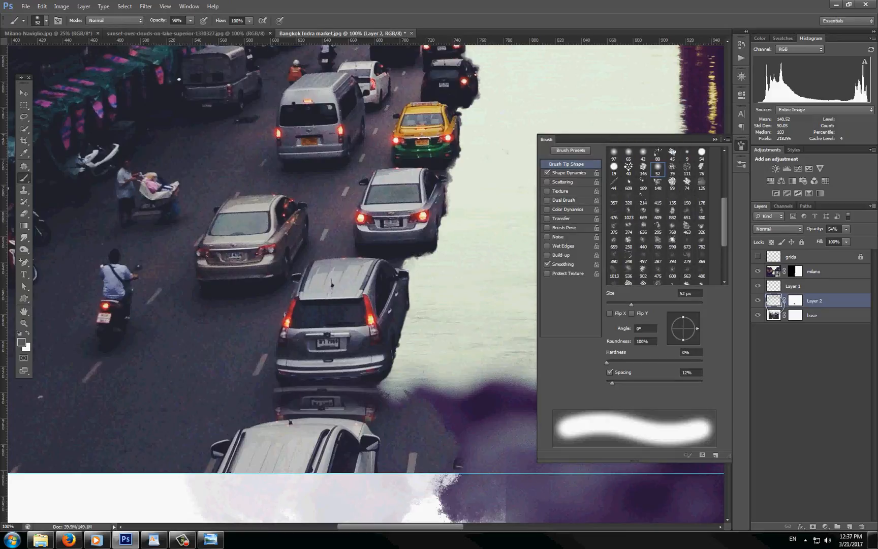
click(146, 6)
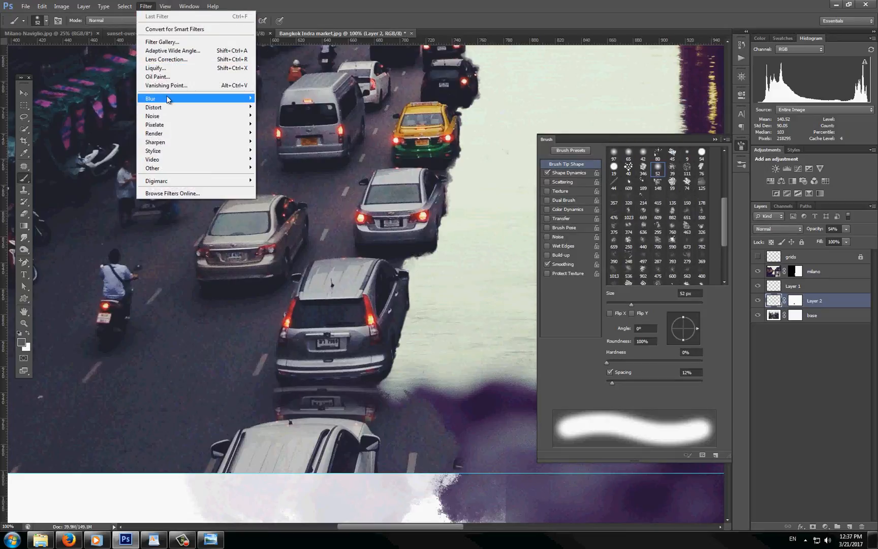
mouse_move(168, 100)
click(101, 163)
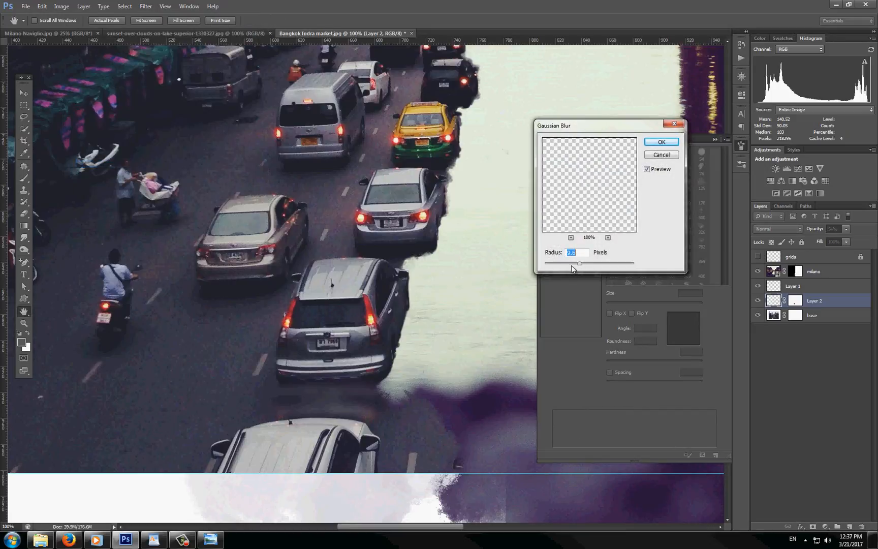
drag(568, 269, 562, 268)
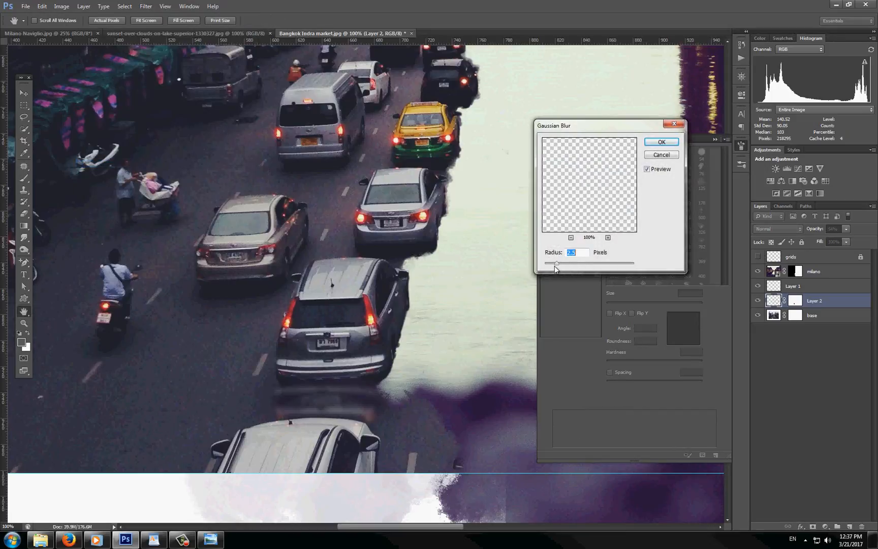
click(661, 142)
Try a Ripple distortion of about 190% at Medium size on the SUV reflection, checking it in the filter preview.
click(146, 9)
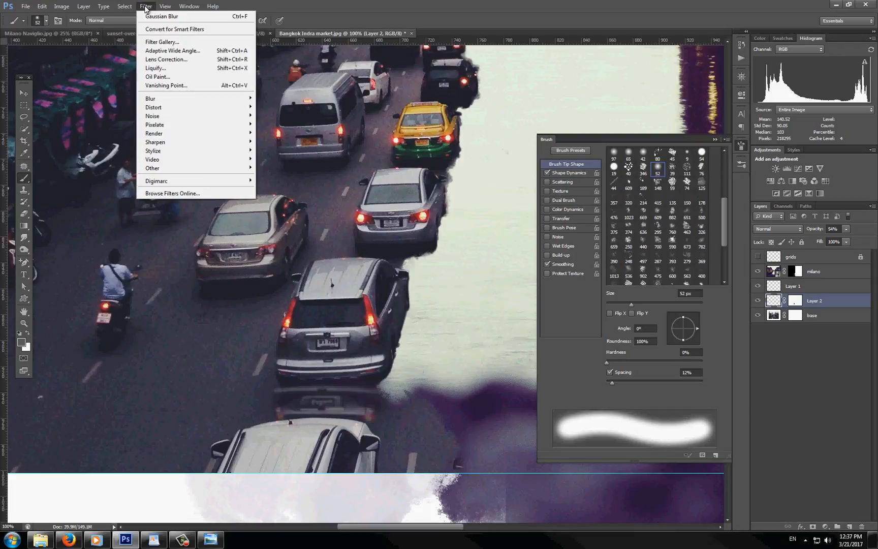
mouse_move(155, 107)
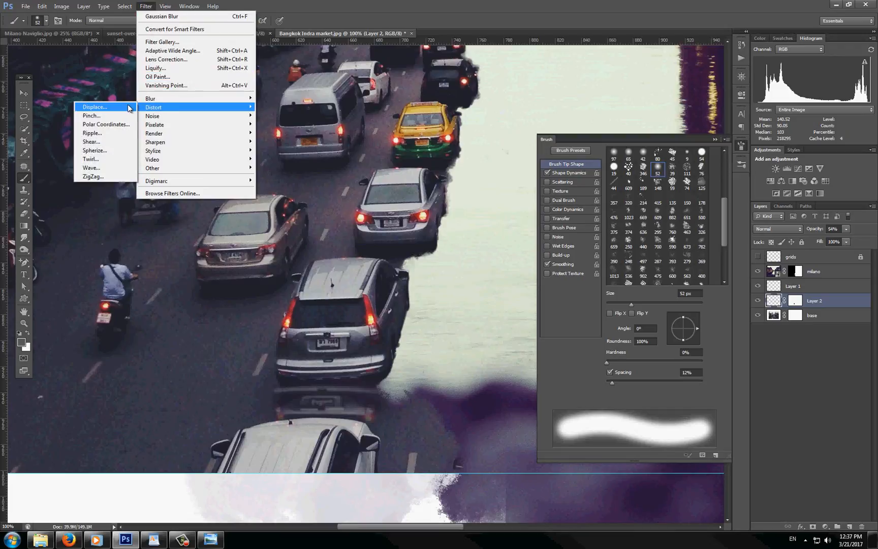
click(108, 138)
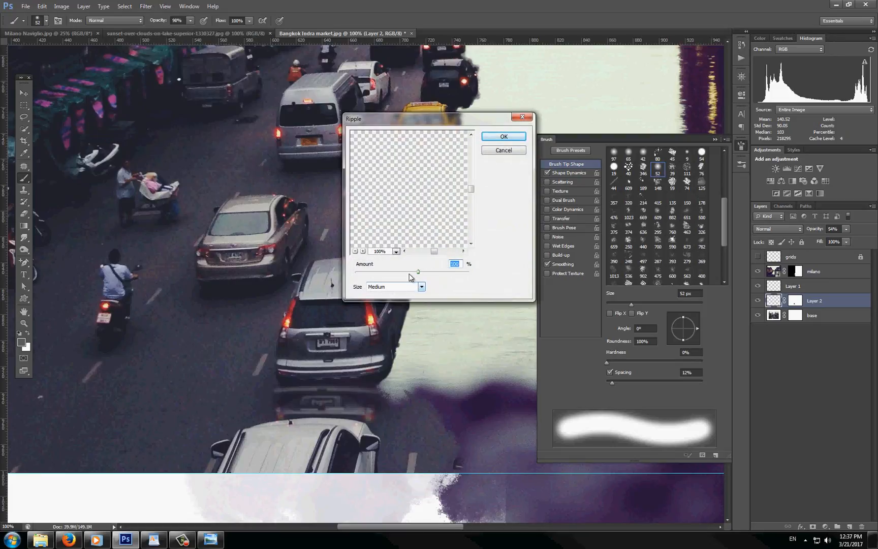
drag(421, 274, 430, 275)
drag(409, 246, 339, 251)
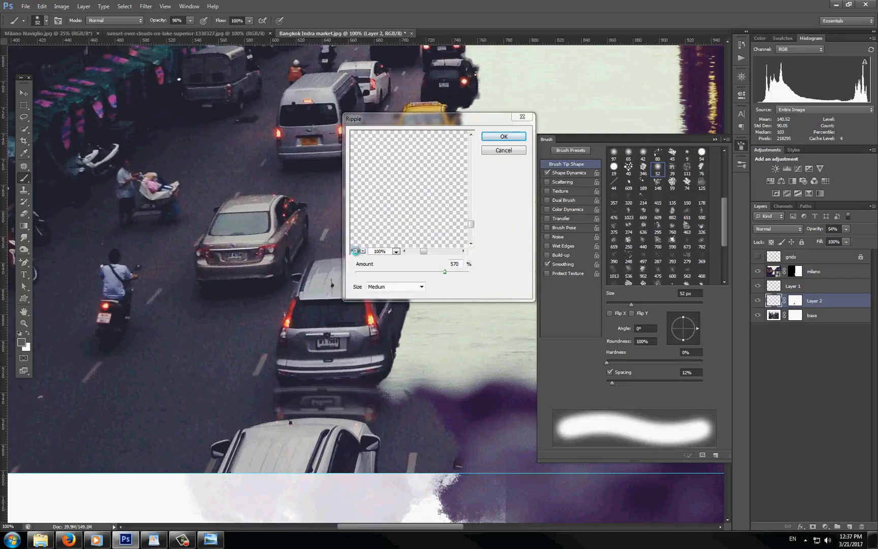
click(354, 251)
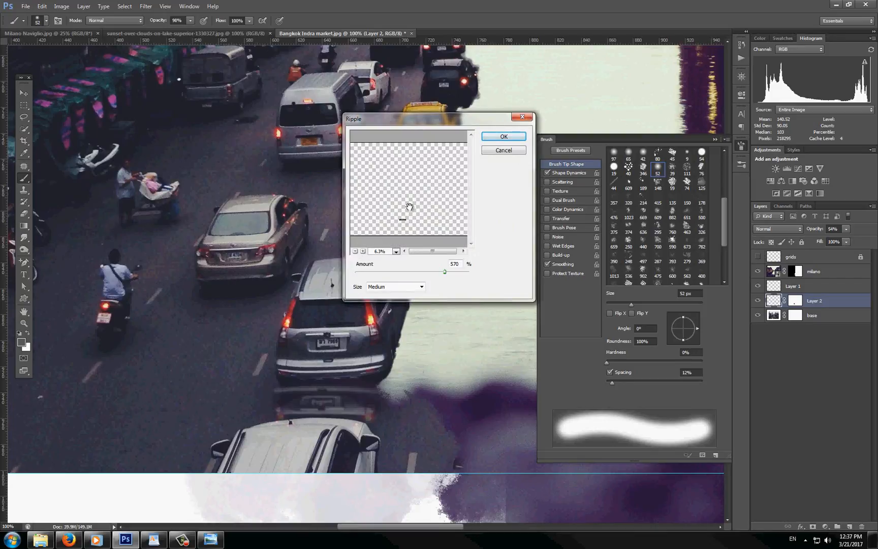
click(363, 251)
click(363, 251)
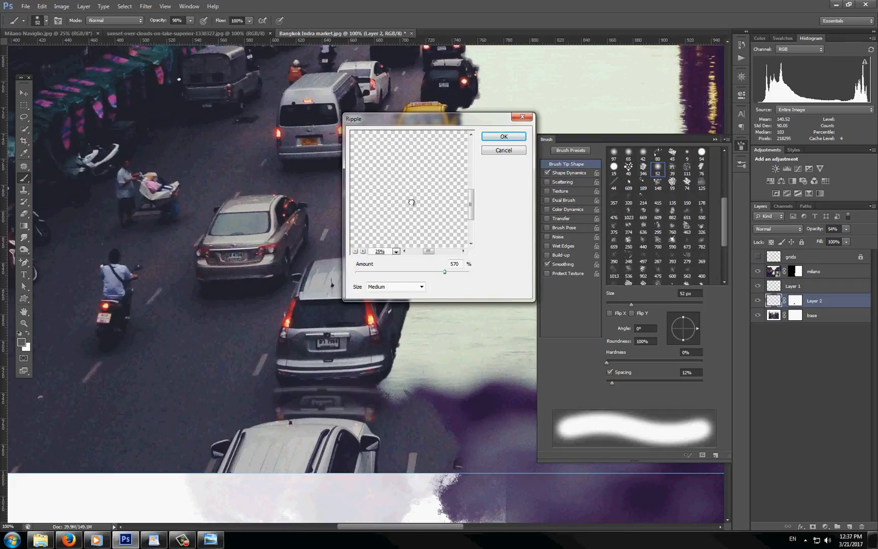
drag(395, 221, 386, 204)
click(363, 251)
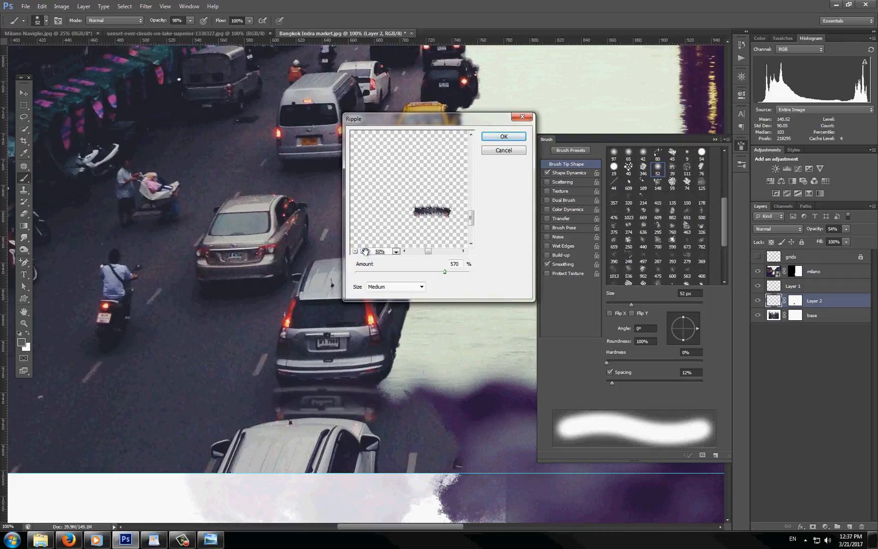
click(444, 272)
drag(444, 273, 424, 277)
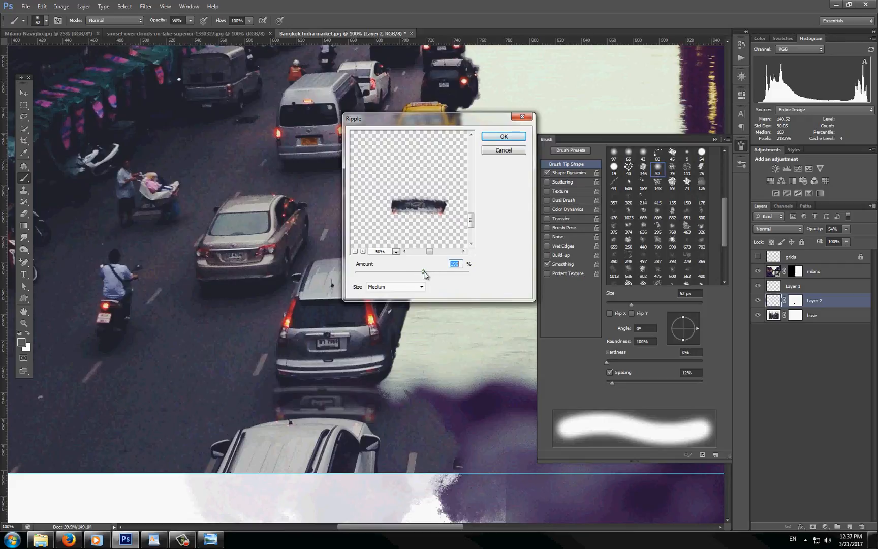
click(503, 136)
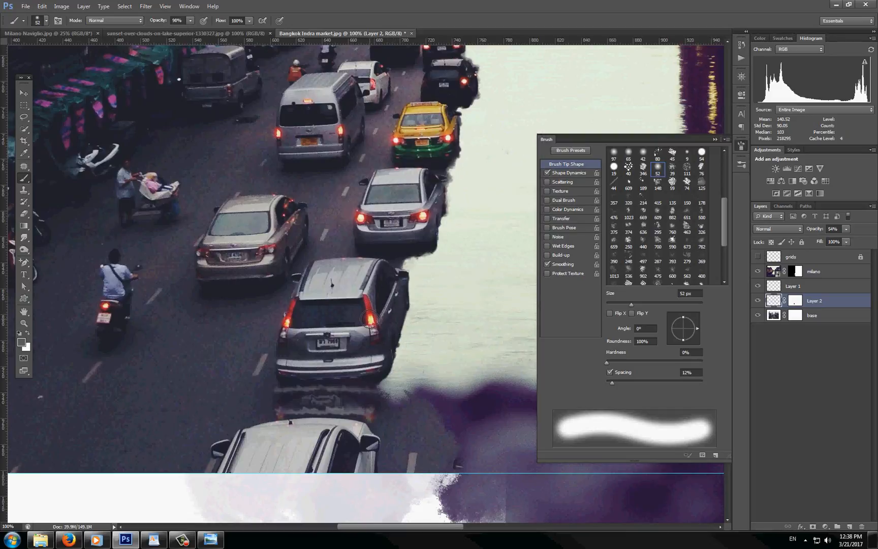
Apply a Ripple distortion of 93% at Medium size to the SUV reflection, checking it in the filter preview.
click(146, 6)
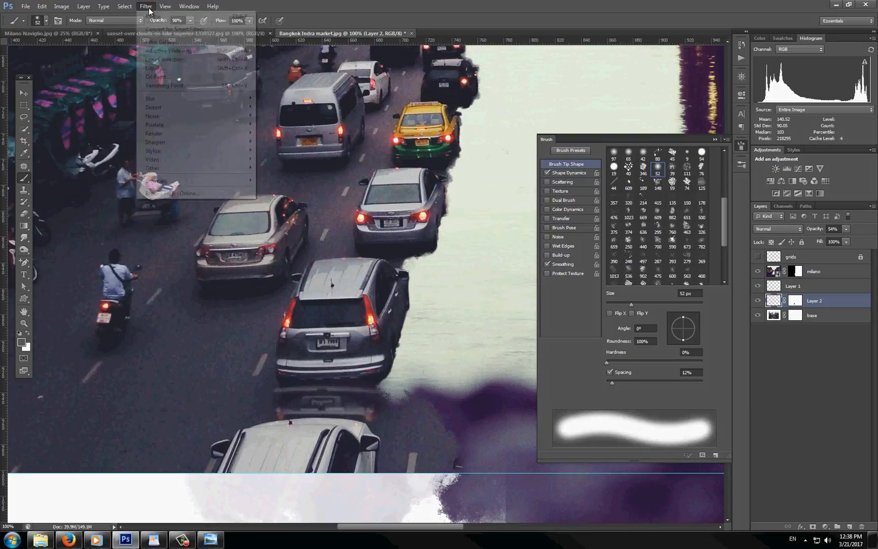
mouse_move(184, 109)
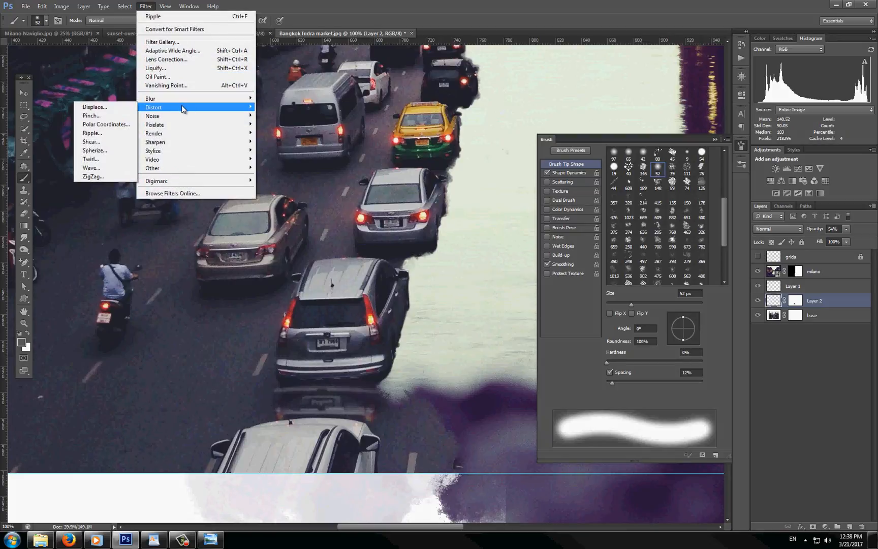
click(104, 133)
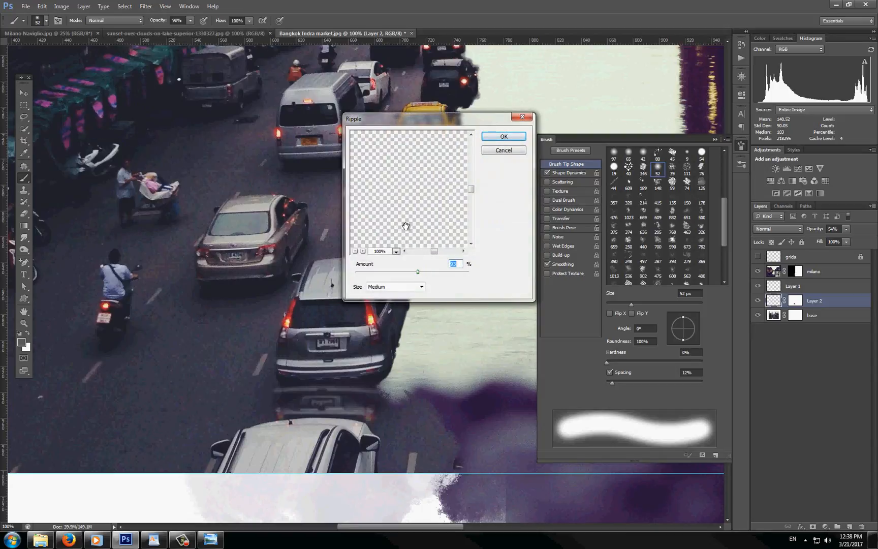
click(355, 251)
click(354, 251)
click(354, 251)
drag(389, 222, 412, 179)
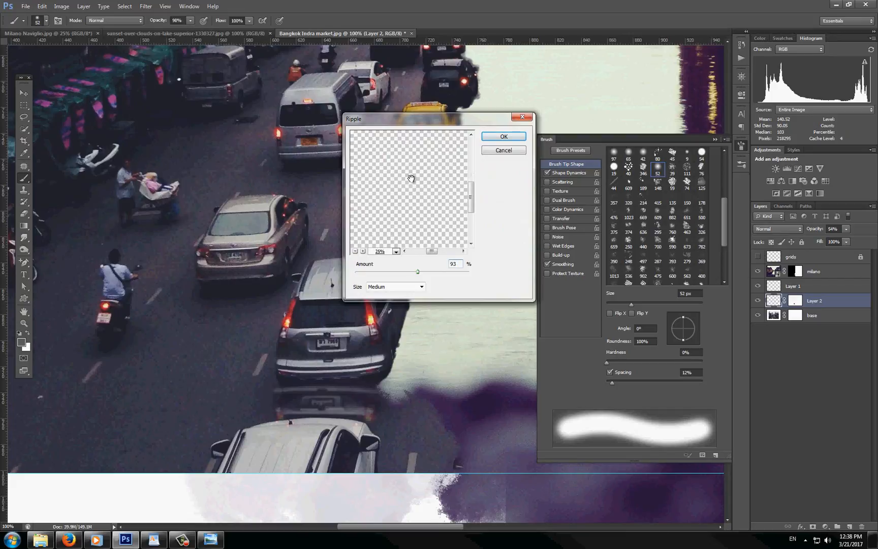
drag(416, 216, 413, 192)
click(363, 251)
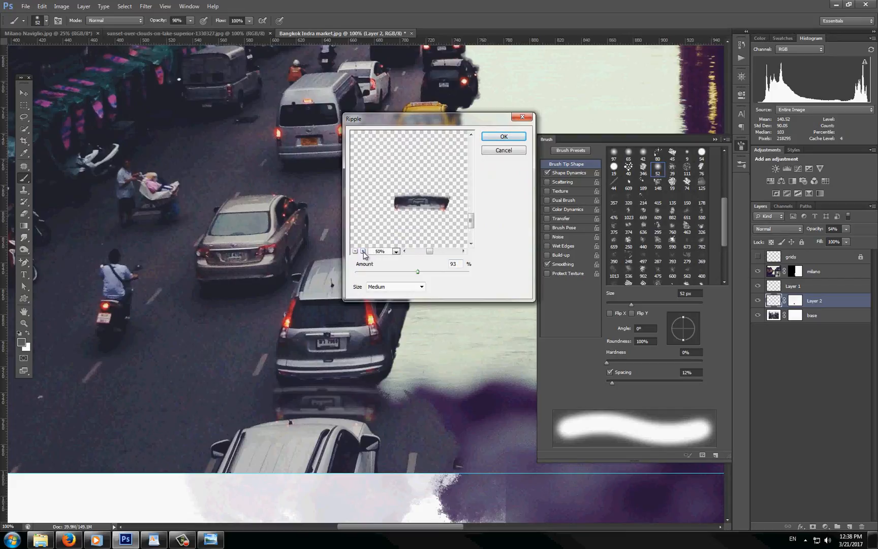
click(364, 251)
click(363, 251)
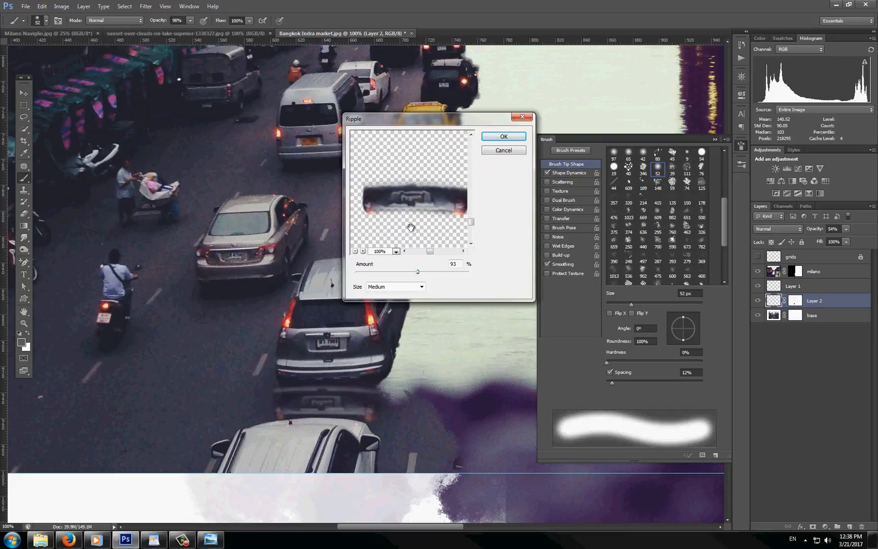
click(502, 139)
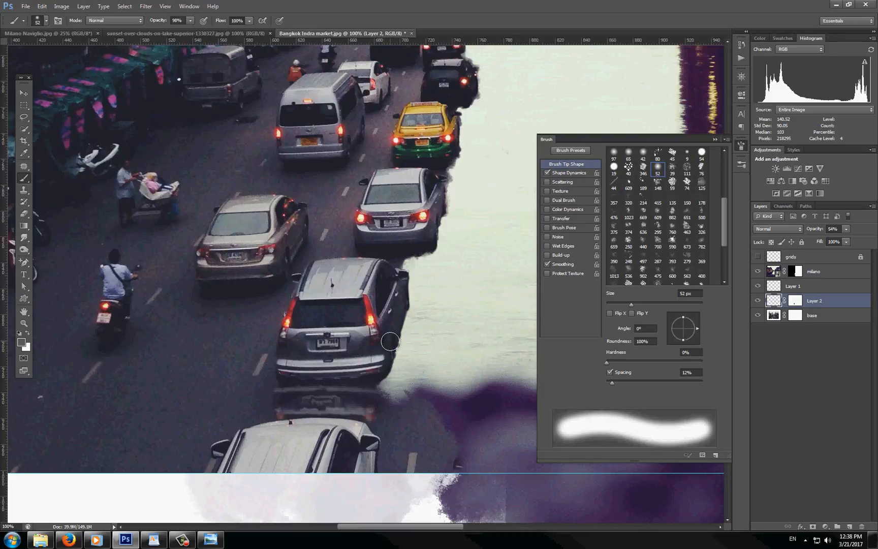
Lasso the lower rear of the silver sedan ahead of the SUV on the base layer and copy it to a new layer.
mouse_move(380, 308)
mouse_down()
mouse_move(356, 303)
mouse_move(354, 288)
mouse_up()
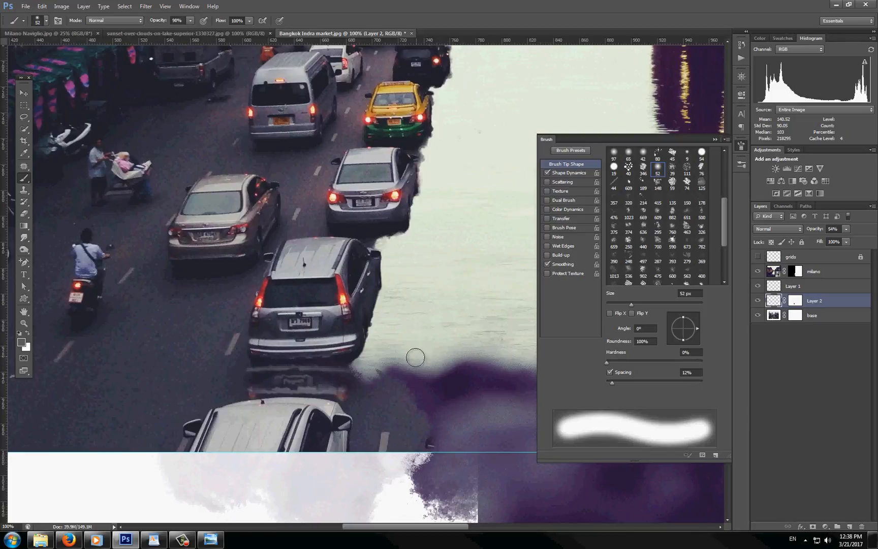
drag(370, 322, 361, 332)
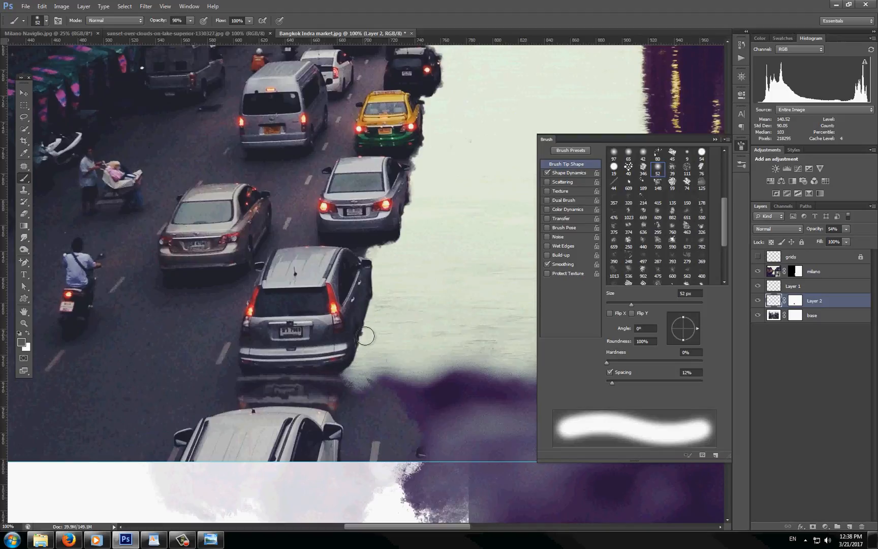
drag(349, 276, 321, 347)
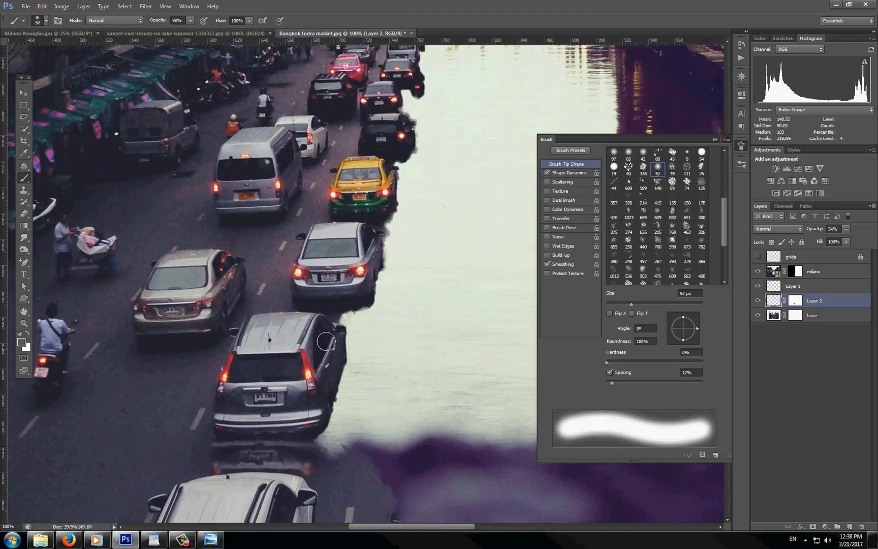
key(v)
click(345, 290)
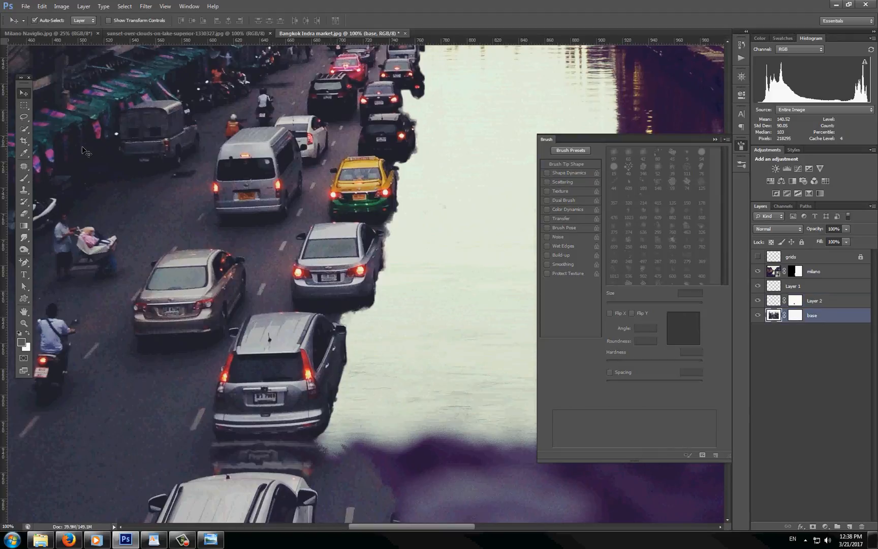
click(23, 117)
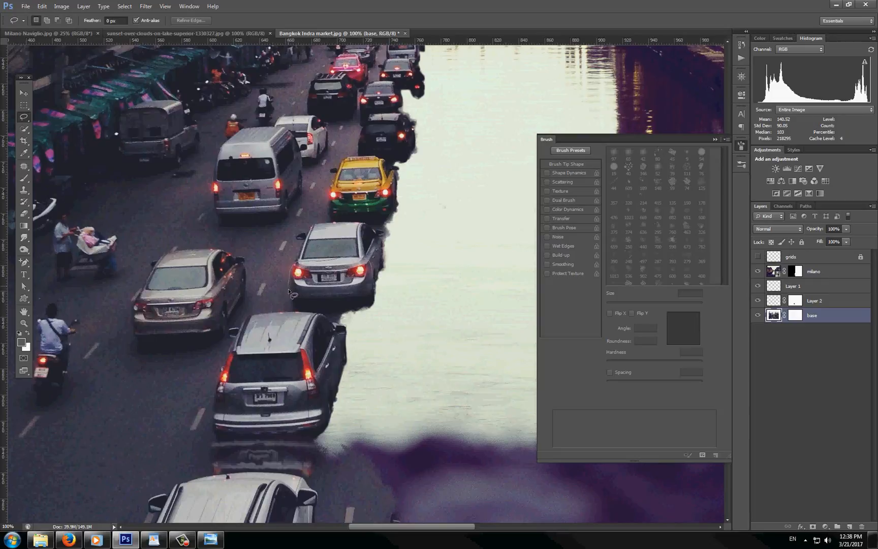
mouse_move(297, 304)
mouse_down()
mouse_move(379, 298)
mouse_move(380, 280)
mouse_up()
right_click(351, 284)
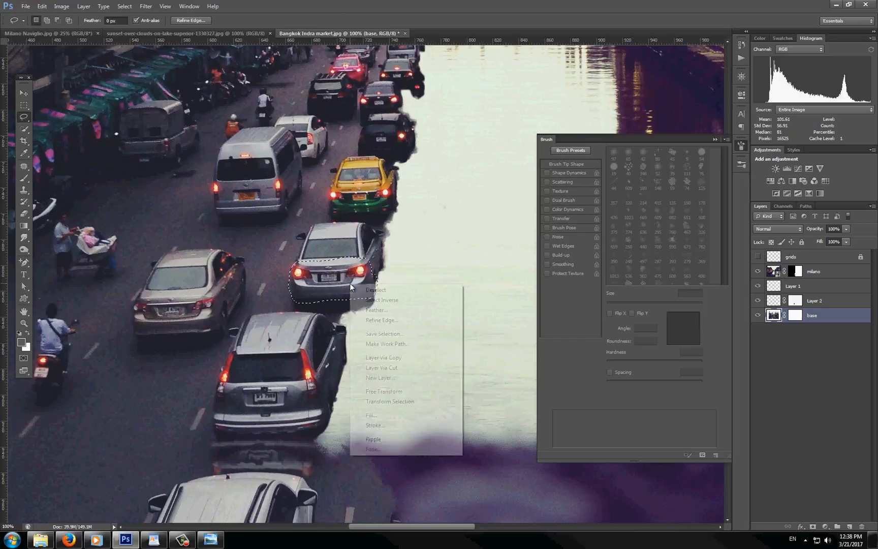
click(403, 359)
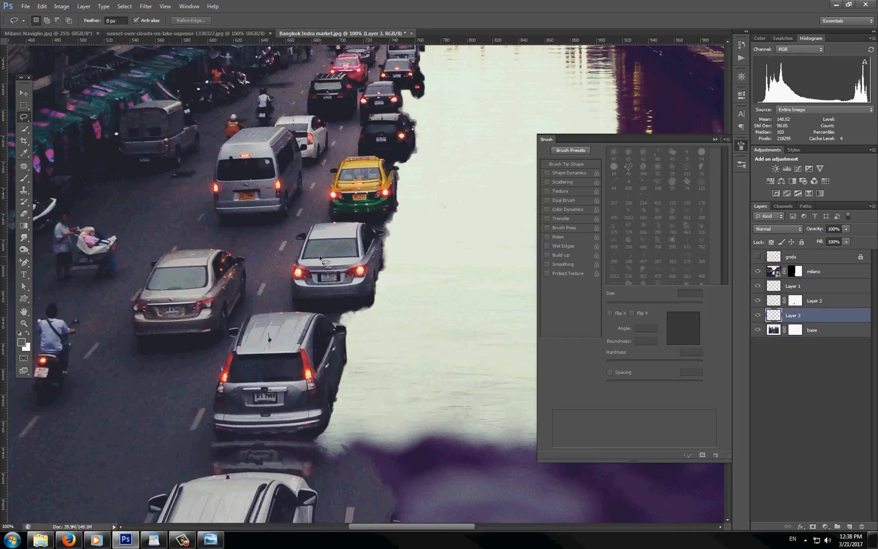
Flip the sedan copy on Layer 3 vertically with a -100% height and place it directly beneath the silver sedan.
key(ctrl+t)
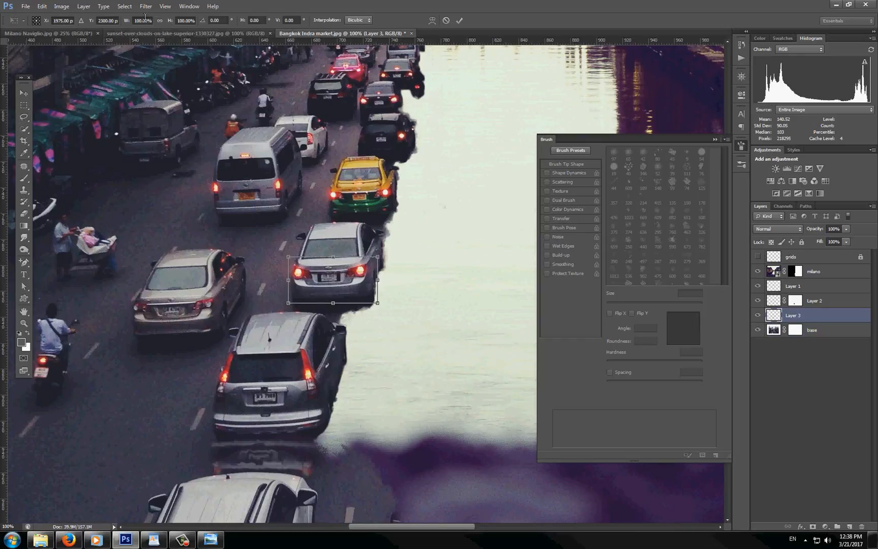
click(184, 20)
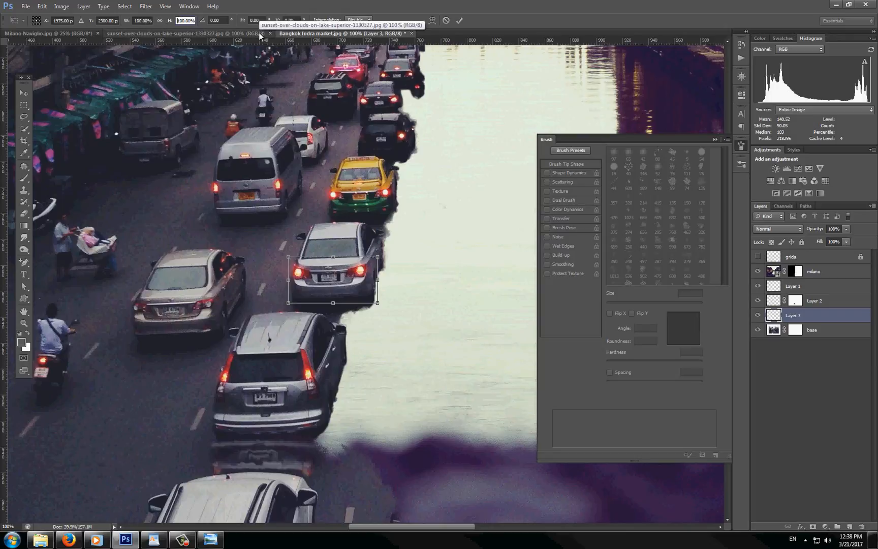
text(-100)
key(Return)
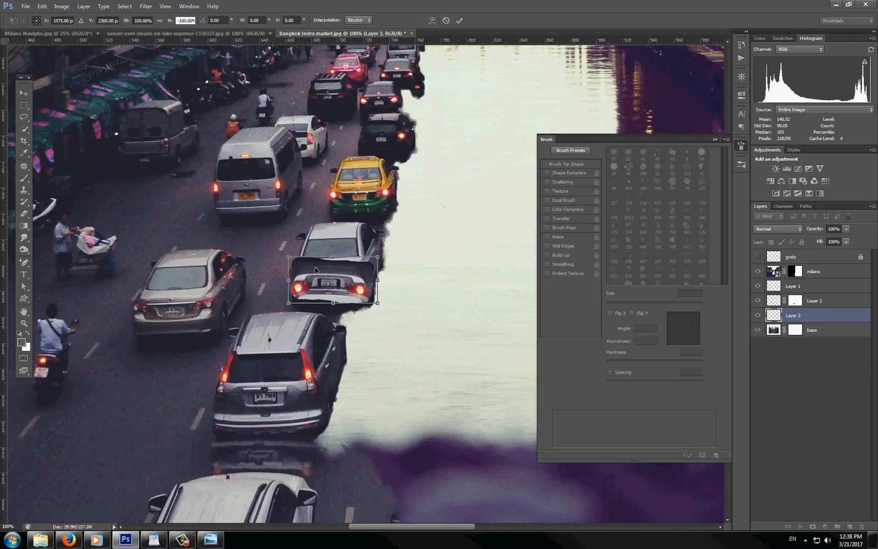
mouse_move(348, 269)
mouse_down()
mouse_move(346, 300)
mouse_move(340, 270)
mouse_up()
Distort the flipped sedan copy by its corners so it lines up with the sedan's rear bumper, and apply the transform.
right_click(312, 305)
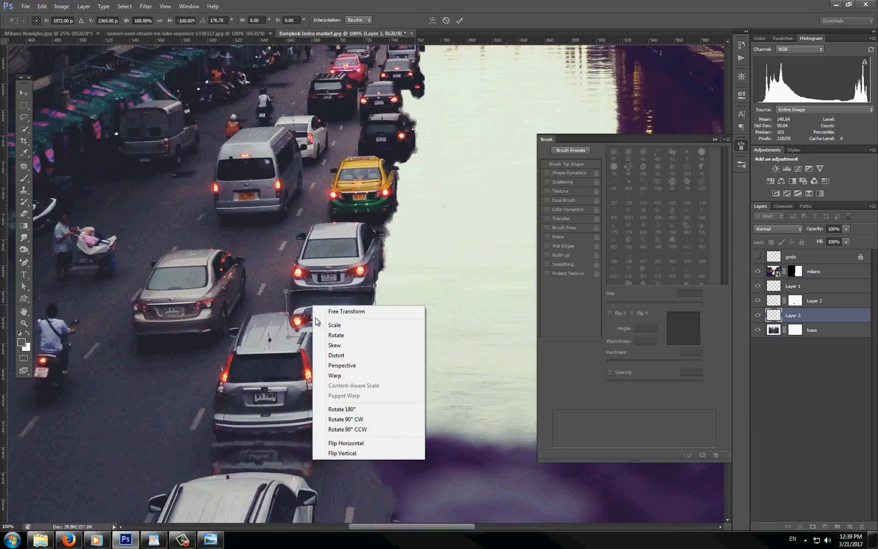
click(336, 355)
drag(286, 291, 294, 294)
drag(291, 337, 290, 334)
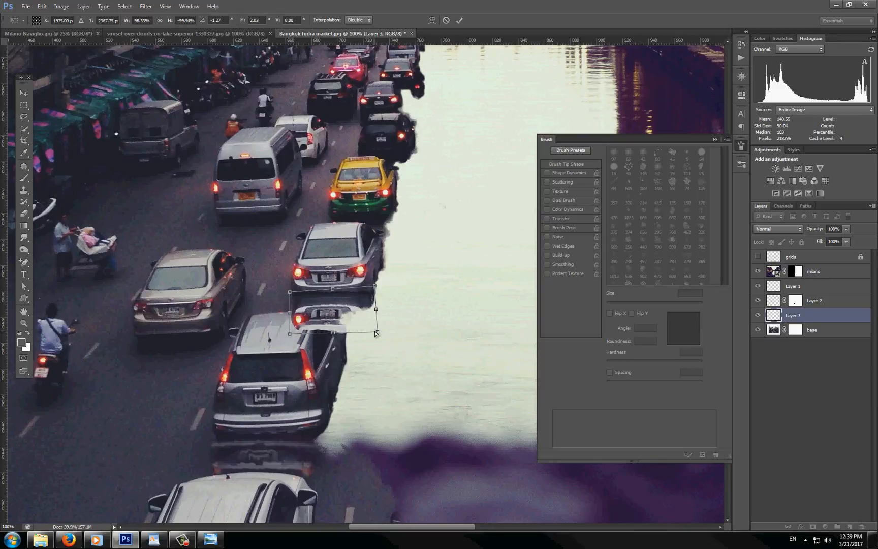
drag(380, 332, 377, 330)
drag(376, 289, 371, 307)
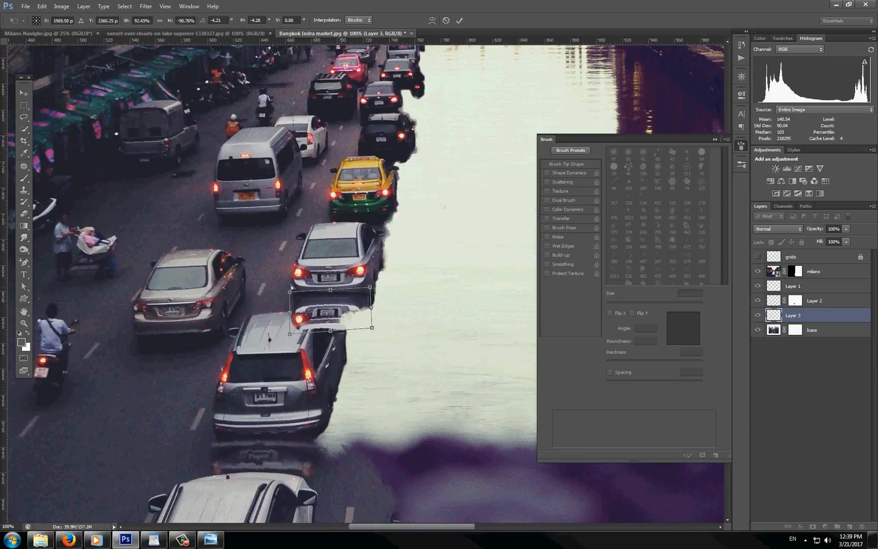
drag(290, 295, 370, 294)
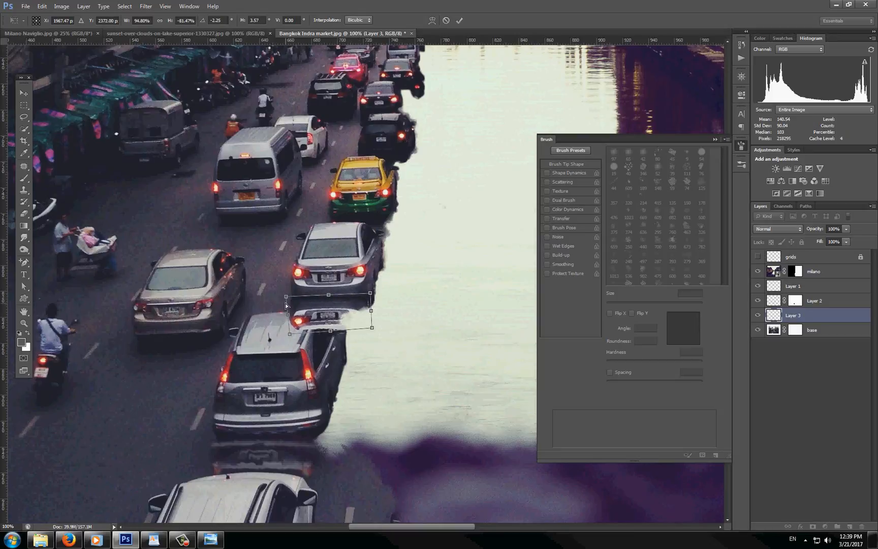
drag(286, 299, 289, 299)
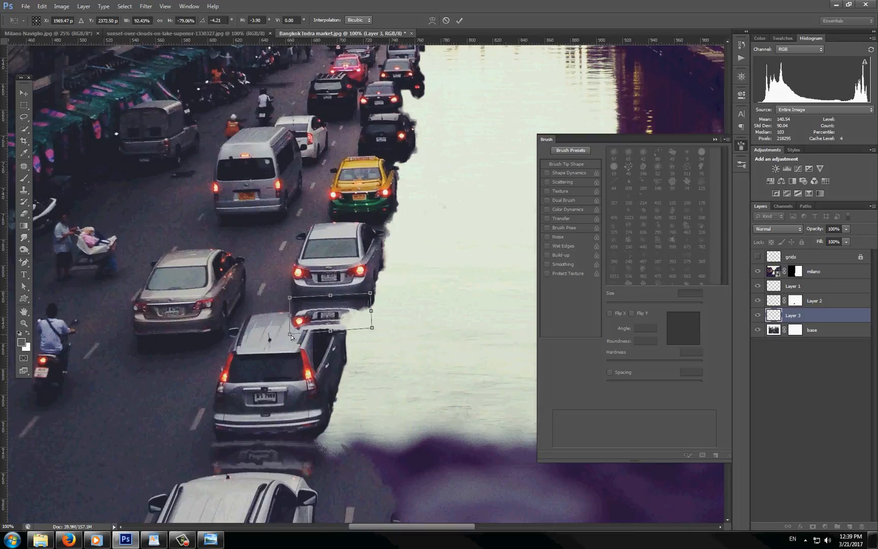
drag(291, 334, 294, 331)
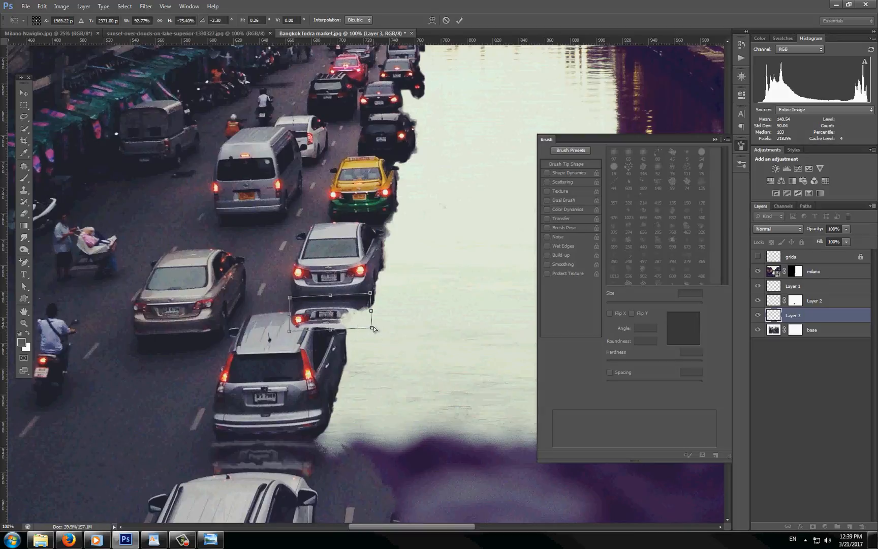
key(Return)
key(l)
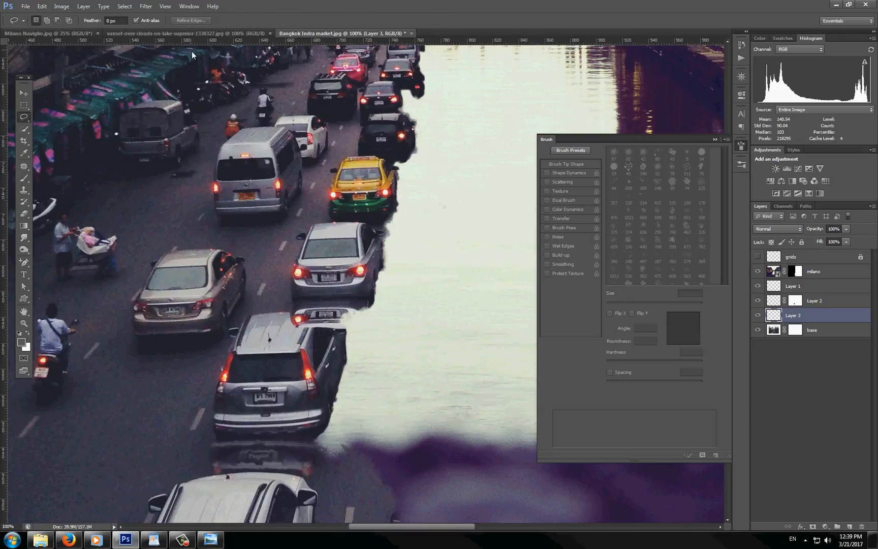
Apply a light Gaussian Blur of about 1.4 pixels to the sedan reflection on Layer 3.
click(145, 6)
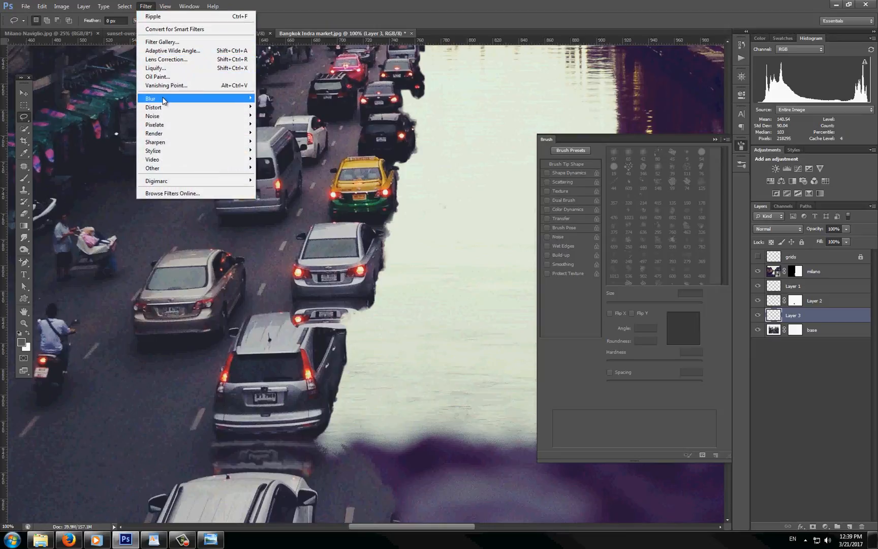
mouse_move(164, 101)
click(105, 164)
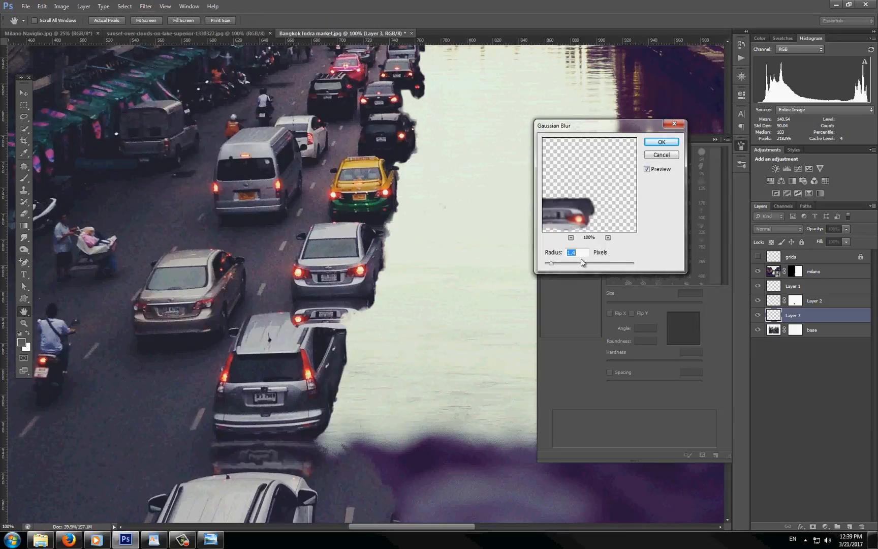
click(661, 141)
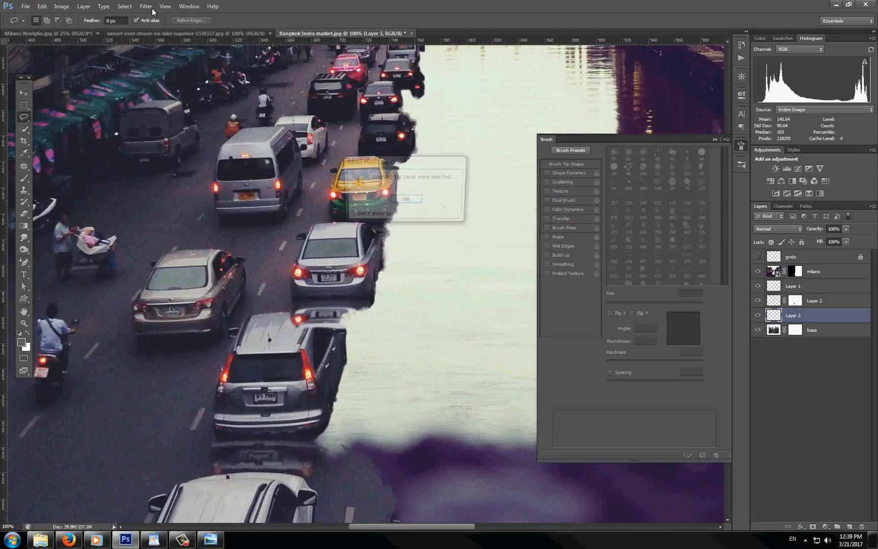
key(Return)
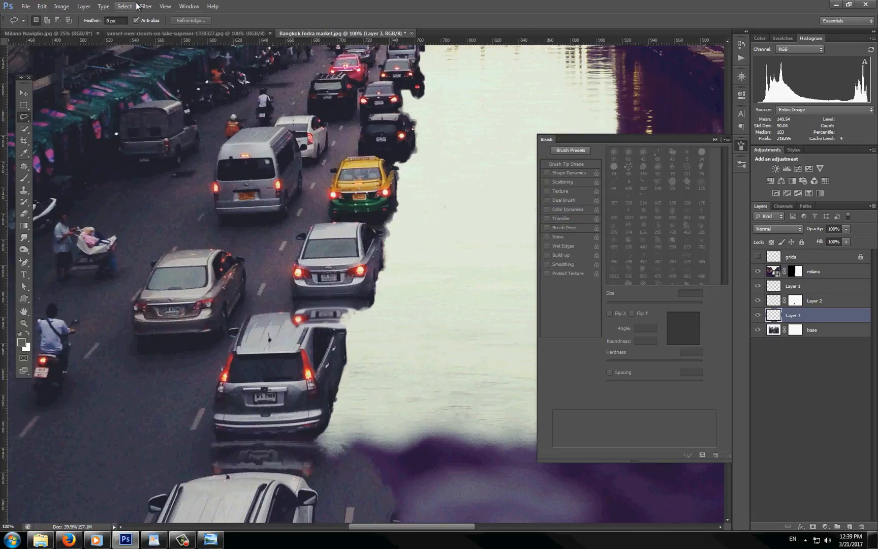
Apply a Ripple distortion of 93% at Medium size to the sedan reflection.
click(145, 6)
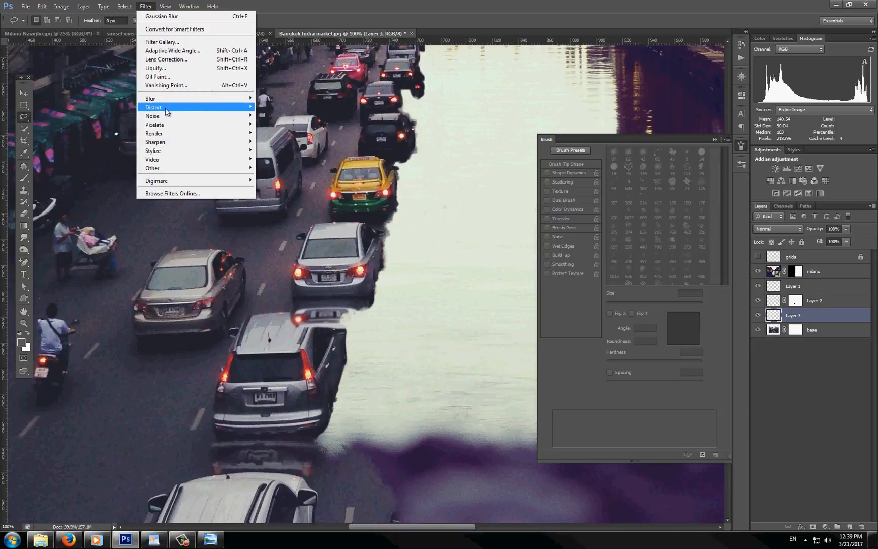
mouse_move(165, 112)
click(110, 132)
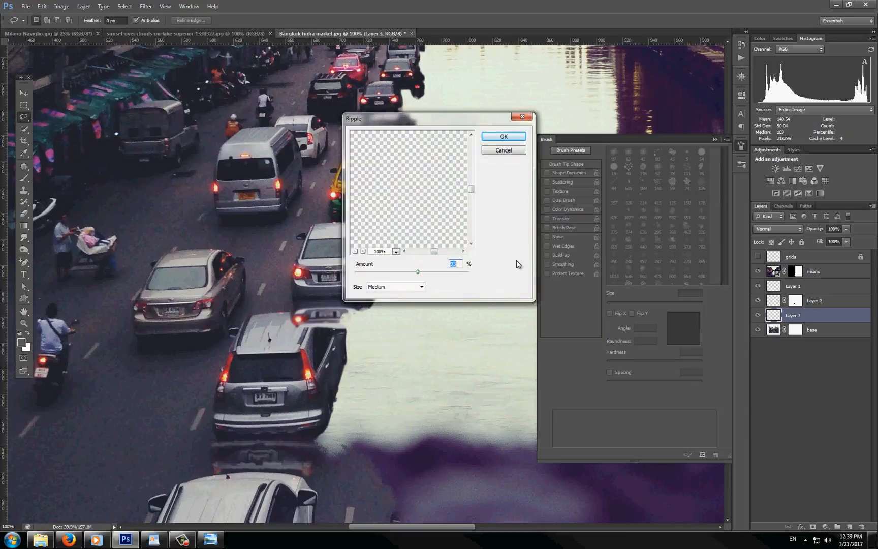
click(497, 139)
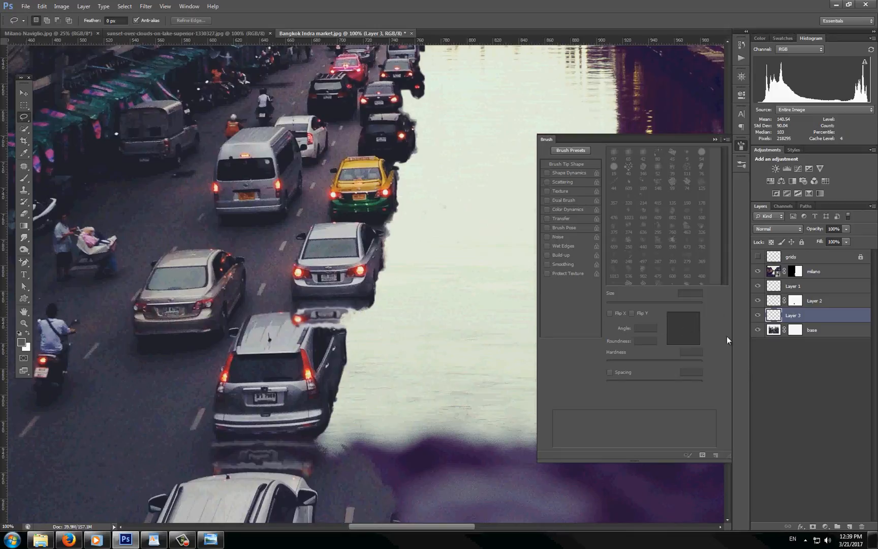
Add a mask to Layer 3, hide the reflection over the SUV roof and sedan bumper with a soft 52 px brush, and compare the layer off and on.
click(813, 527)
key(b)
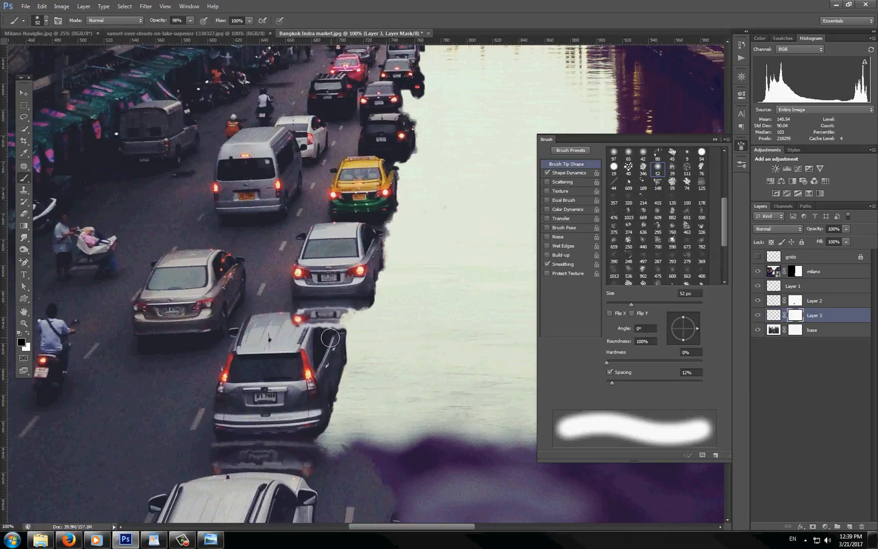
mouse_move(303, 333)
mouse_down()
mouse_move(313, 327)
mouse_move(290, 325)
mouse_move(339, 338)
mouse_up()
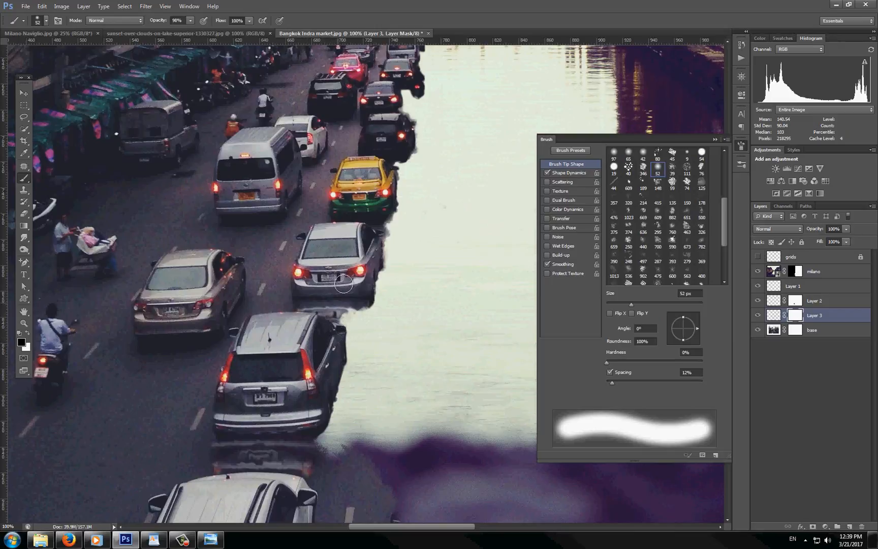
click(360, 284)
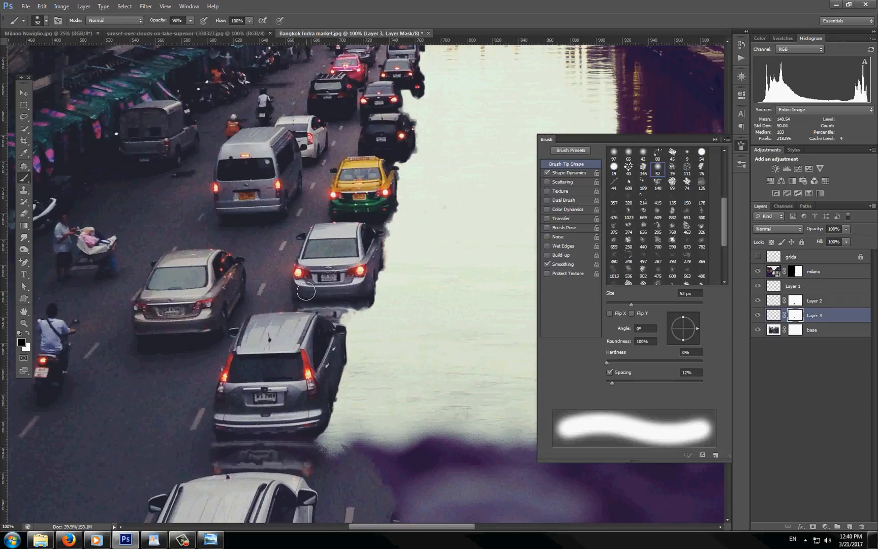
click(758, 316)
click(758, 315)
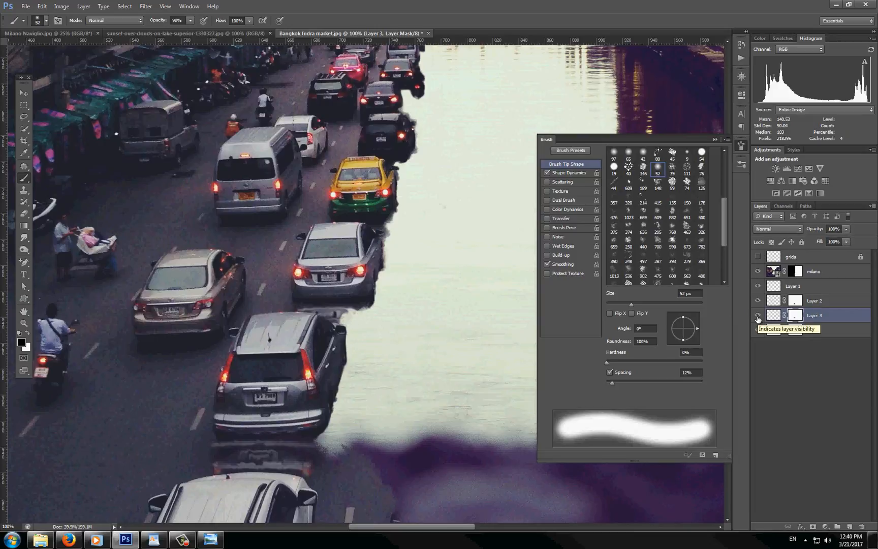
ctrl+click(792, 318)
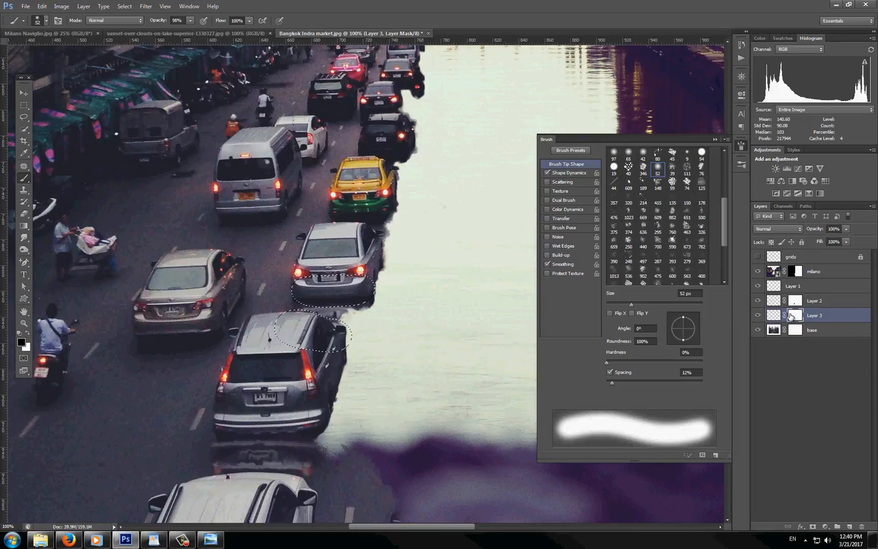
key(ctrl+d)
click(770, 317)
key(ctrl+t)
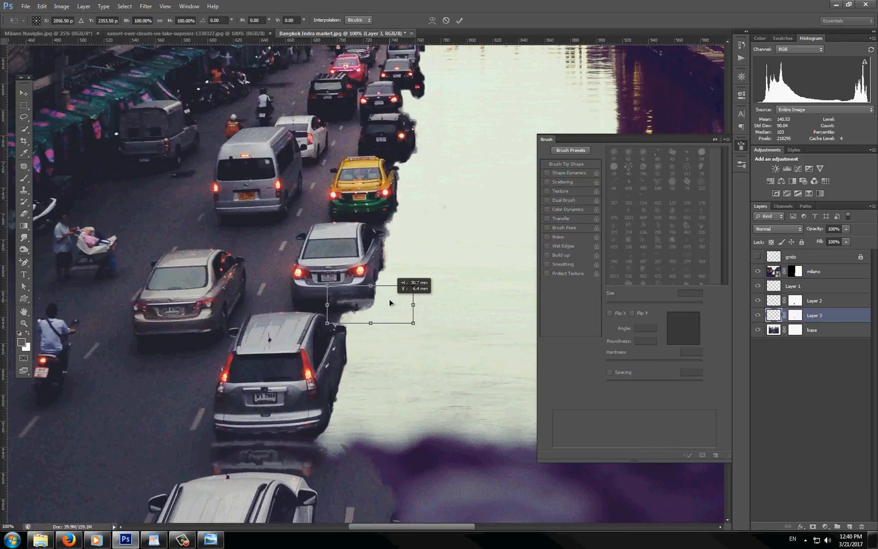
key(Return)
key(b)
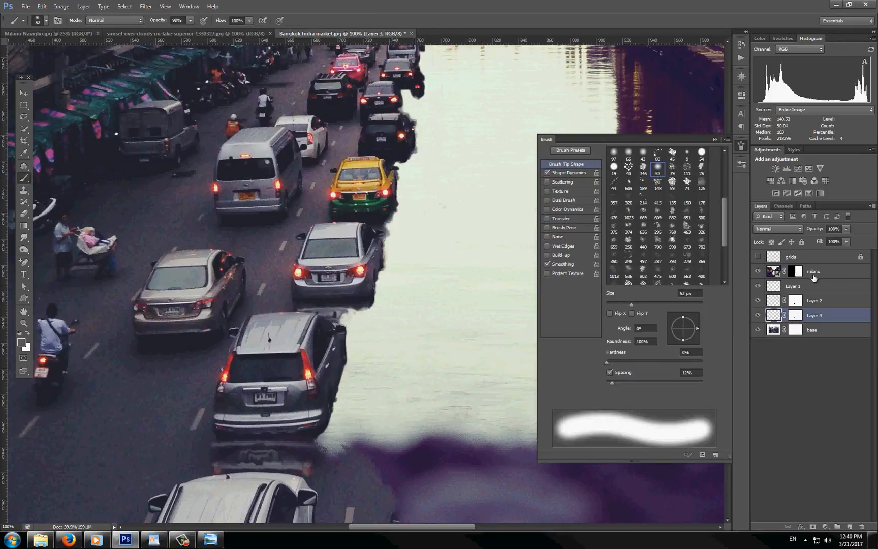
Move the milano layer below the reflection layers, directly above base.
drag(817, 275, 819, 326)
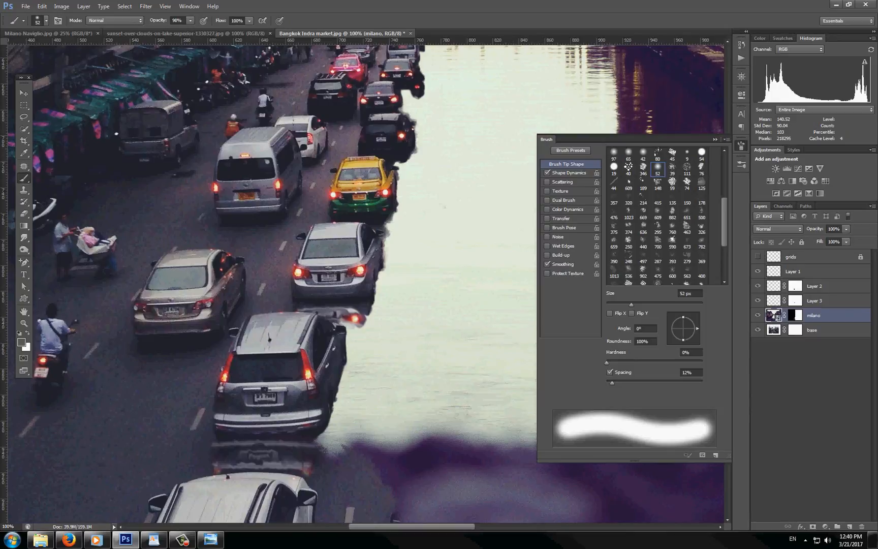
click(812, 286)
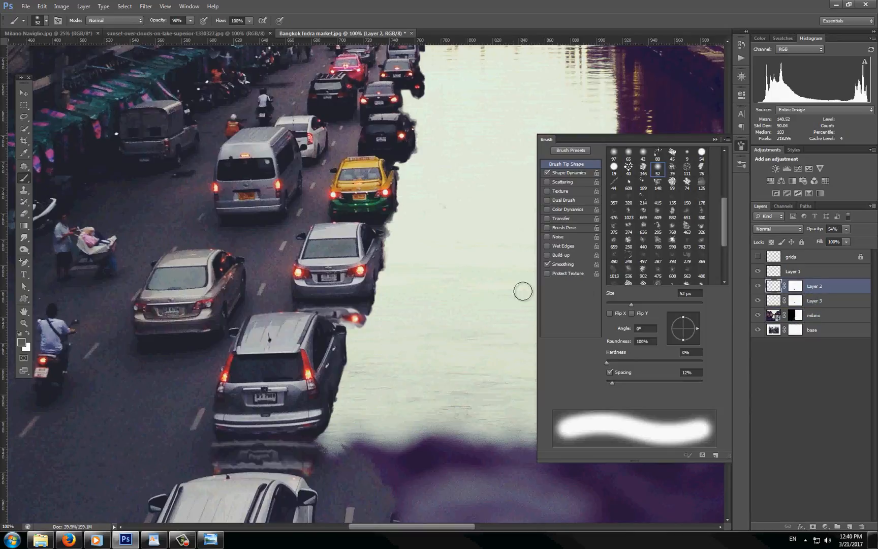
click(821, 315)
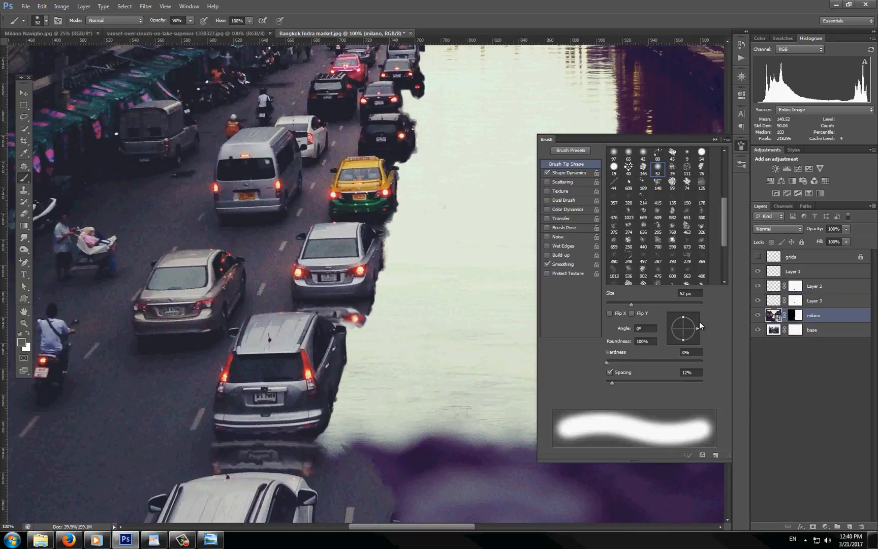
drag(523, 156, 377, 179)
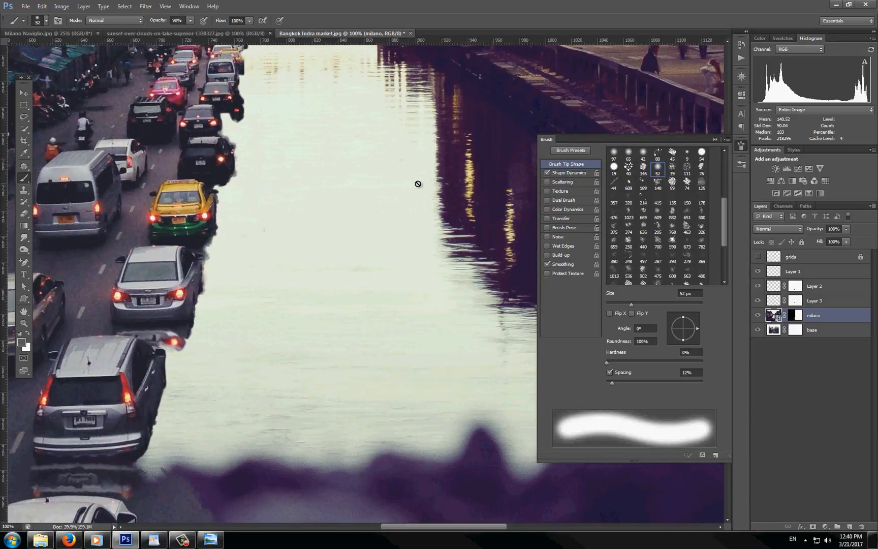
drag(290, 357, 380, 288)
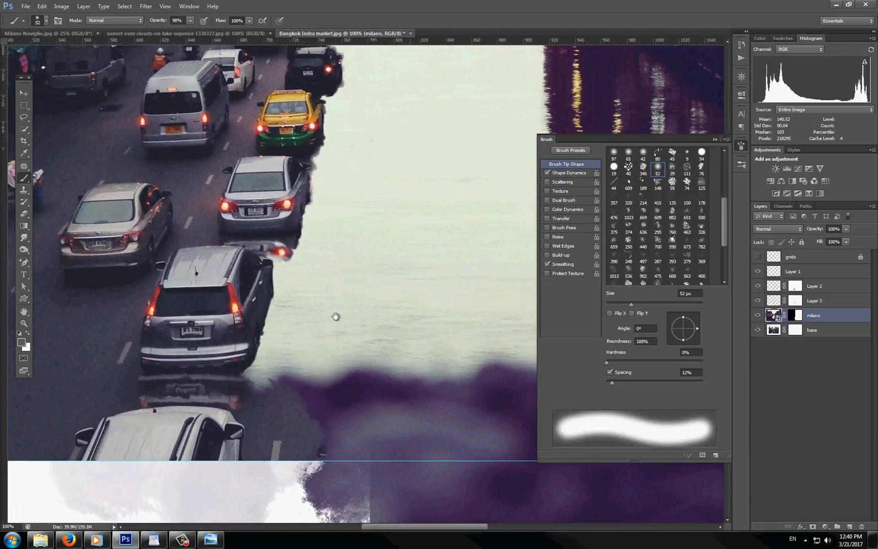
Nudge the sedan reflection on Layer 3 a few pixels upward and toward the water so it sits under the bumper.
key(v)
click(305, 258)
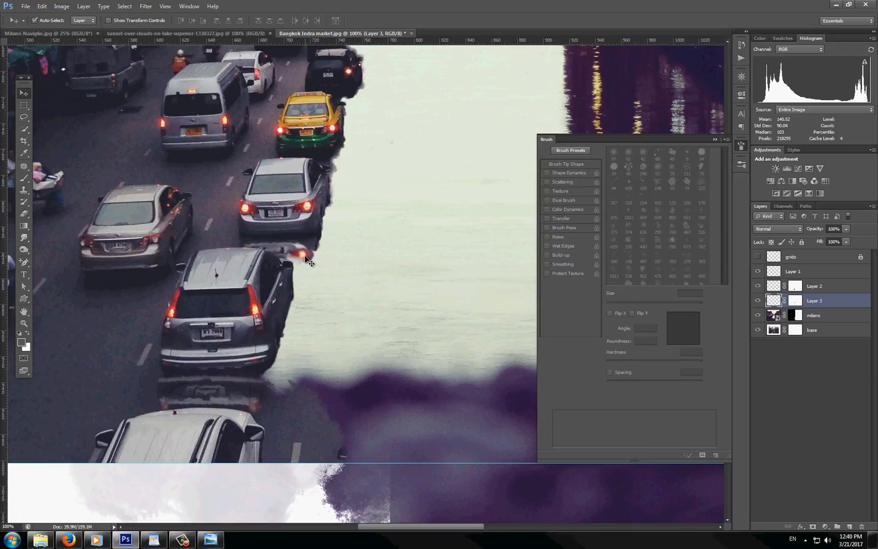
key(Right)
key(Right)
key(Right)
key(Up)
key(Up)
key(Up)
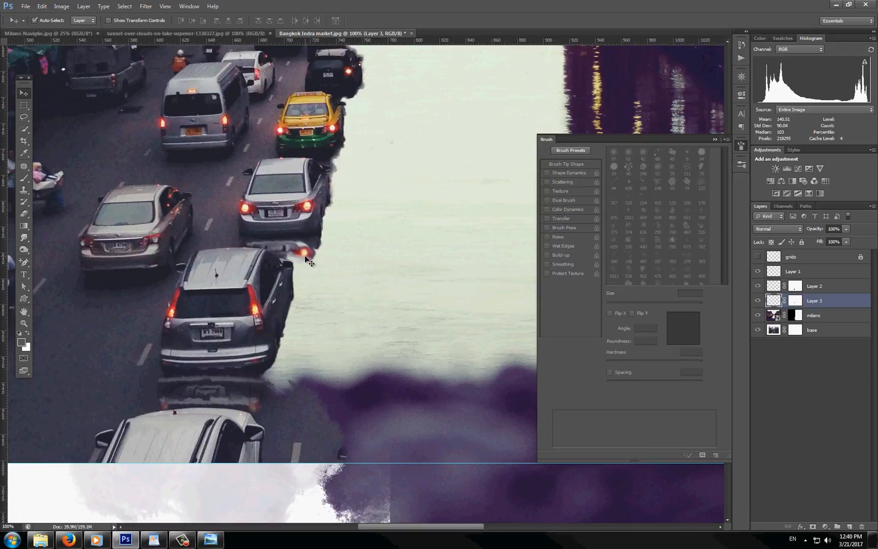
key(Up)
key(Up)
key(Up)
key(Right)
key(Right)
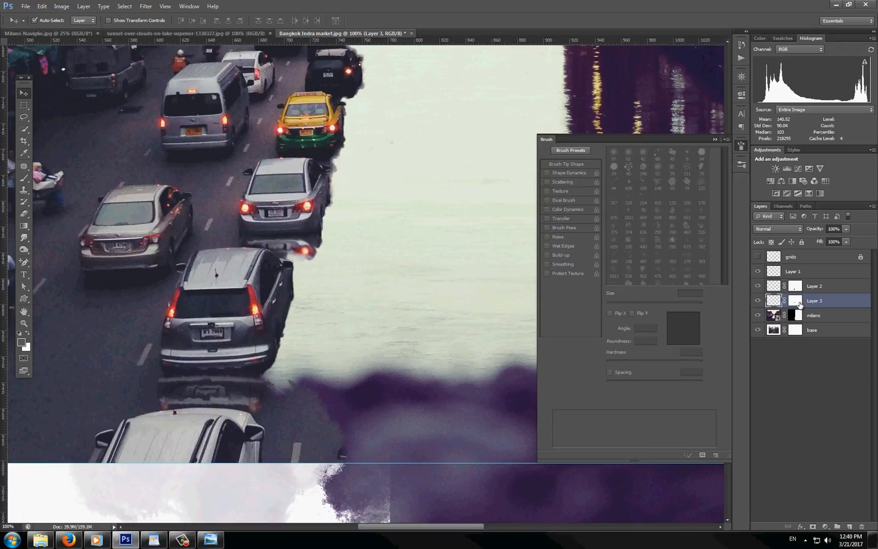
Trim the sedan reflection's outer edge on the Layer 3 mask with the soft 52 px brush.
click(796, 301)
key(b)
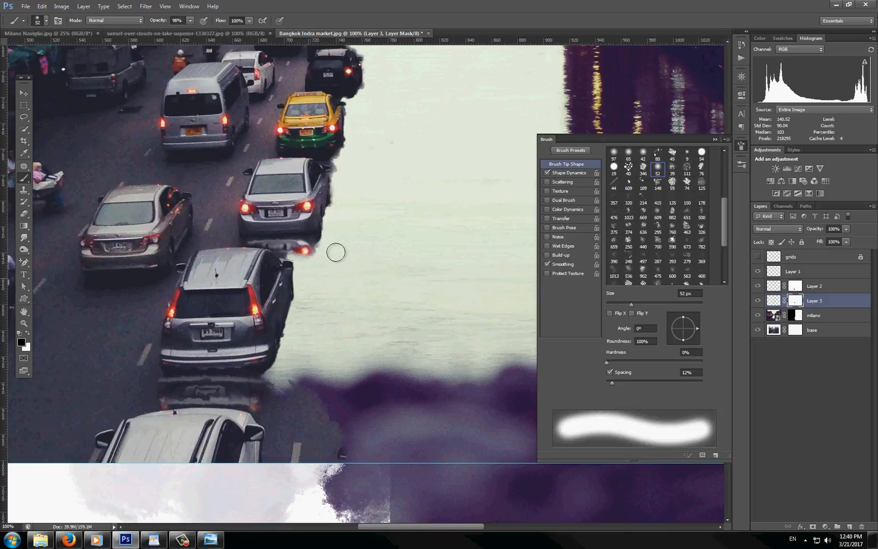
Set the opacity of the sedan reflection on Layer 3 to 54%, matching Layer 2.
click(777, 288)
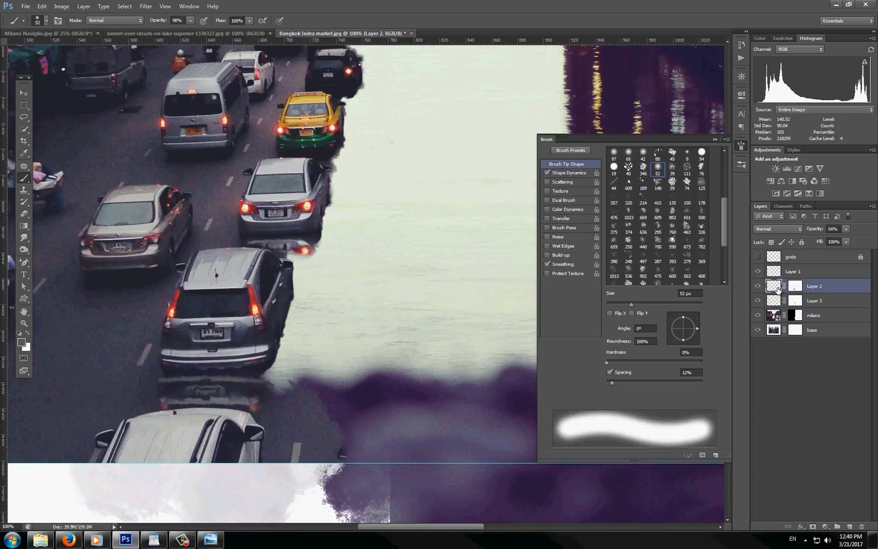
click(773, 303)
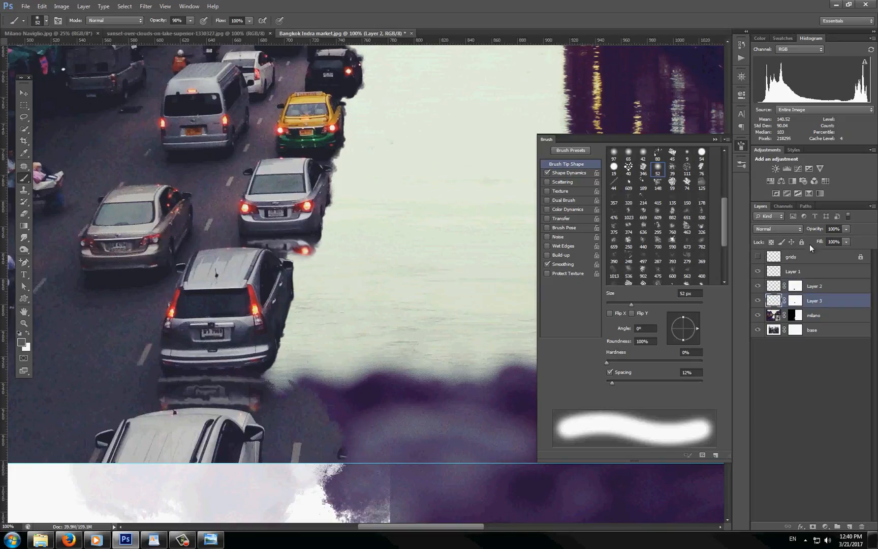
click(836, 229)
text(54)
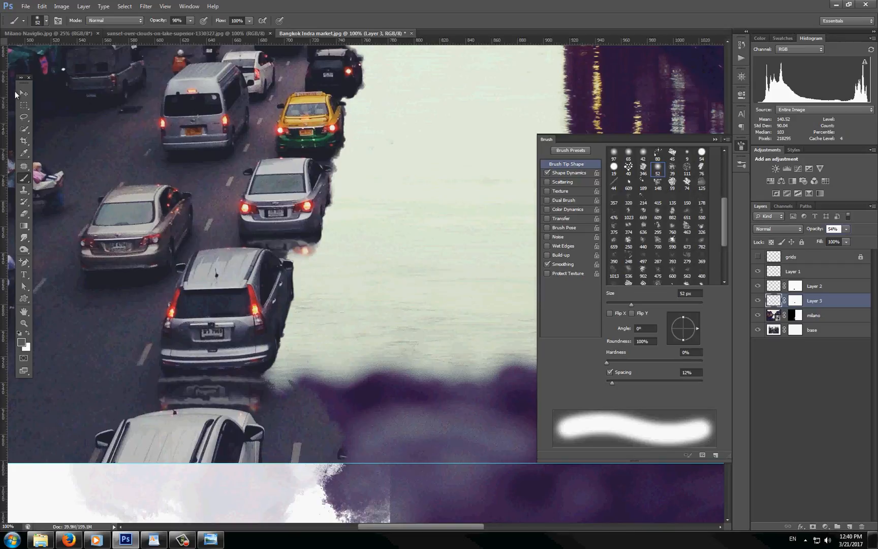
Check how the sedan reflection blends into the water at several zoom levels.
text(z)
alt+click(310, 269)
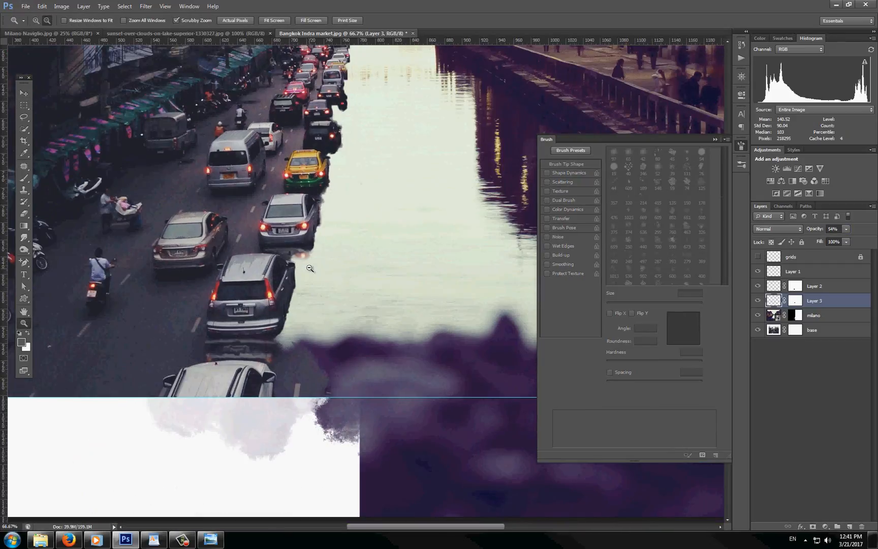
alt+click(325, 279)
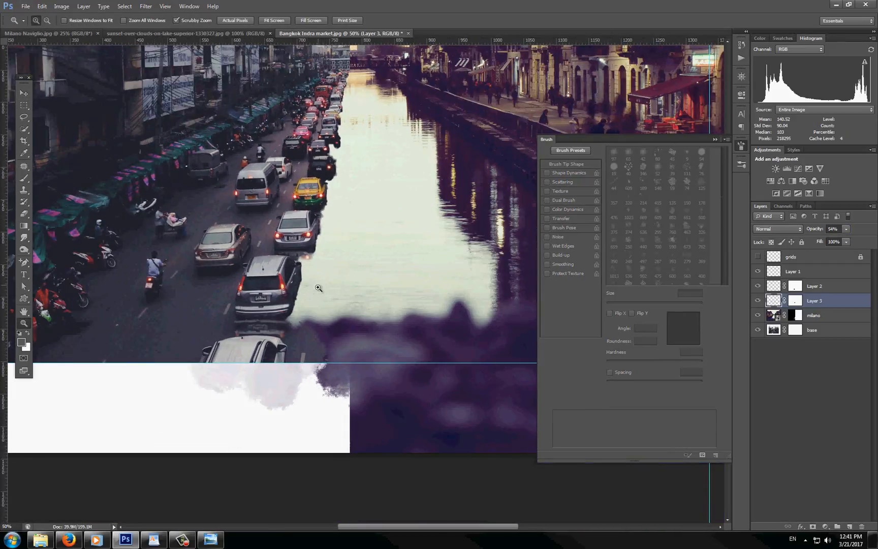
click(307, 236)
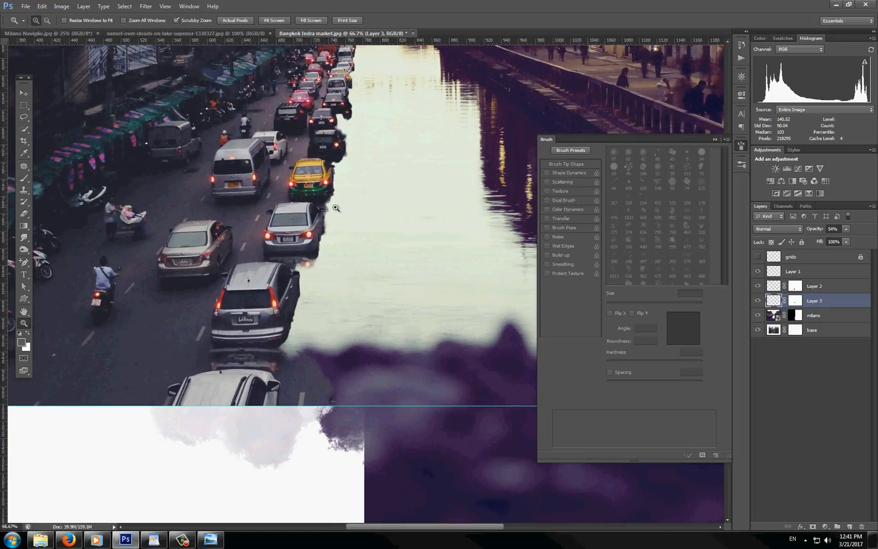
drag(341, 166, 347, 230)
click(331, 192)
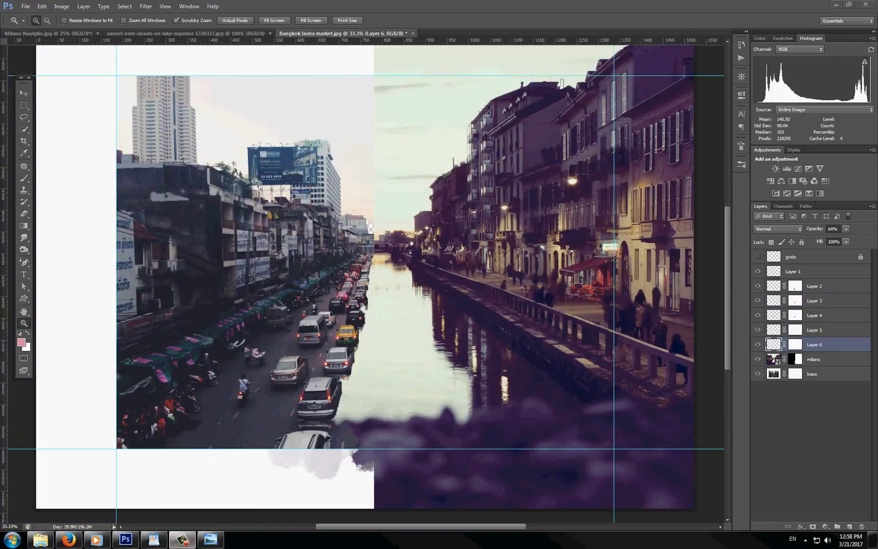
Examine the reflections along the whole car row, from the distant traffic to the SUV and out to the full composite.
drag(347, 291, 415, 227)
drag(401, 302, 379, 279)
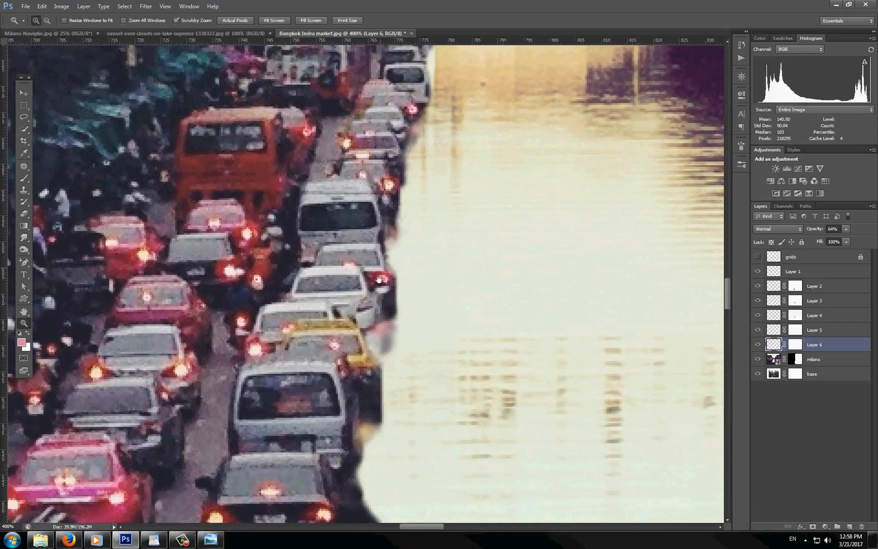
alt+click(376, 362)
alt+click(377, 362)
drag(370, 359, 370, 331)
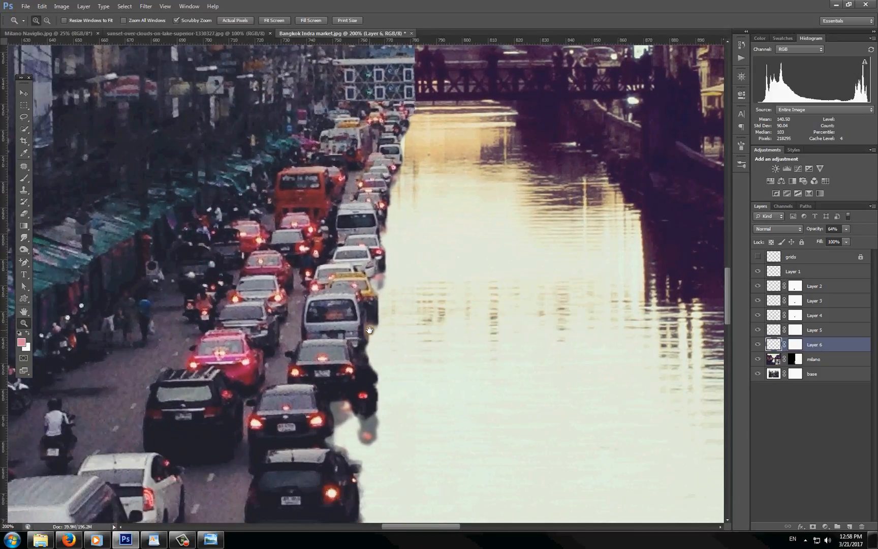
drag(363, 385, 361, 279)
alt+click(346, 417)
alt+click(344, 427)
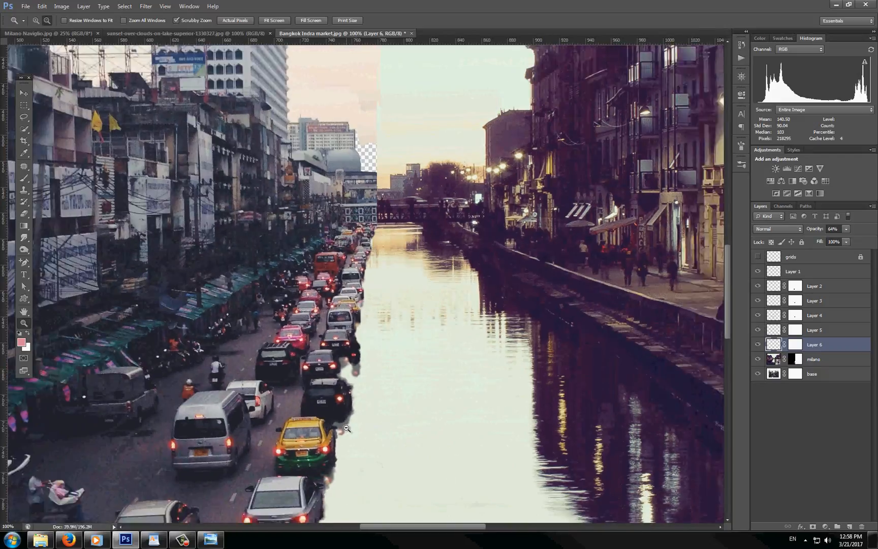
drag(347, 445, 346, 387)
alt+click(321, 456)
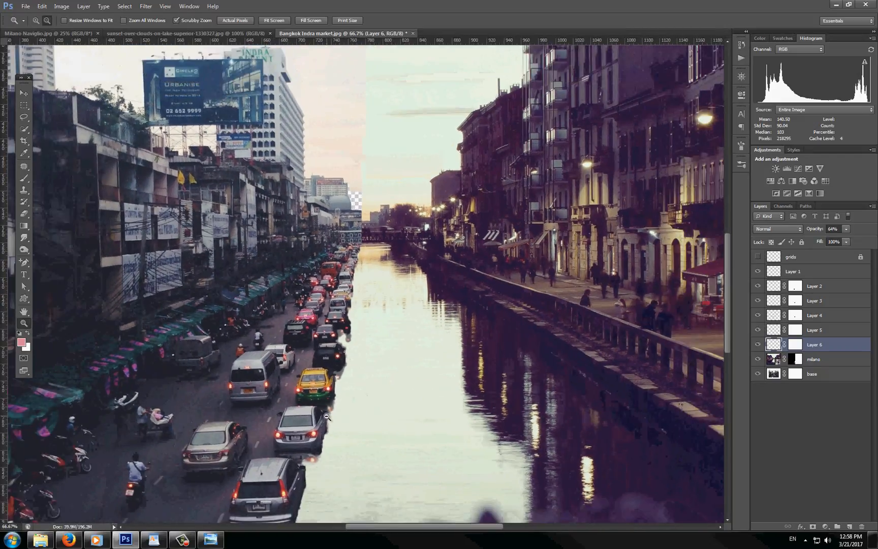
drag(321, 457, 333, 407)
alt+click(354, 348)
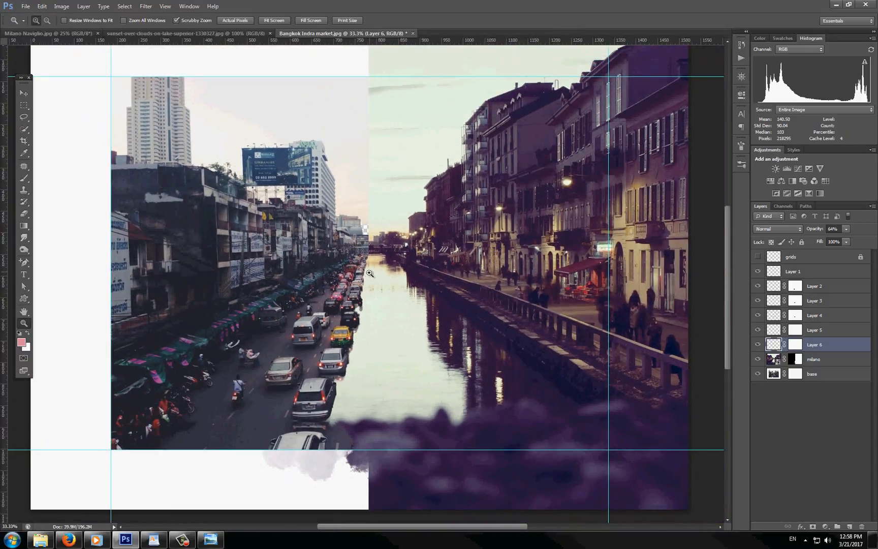
drag(367, 280, 362, 310)
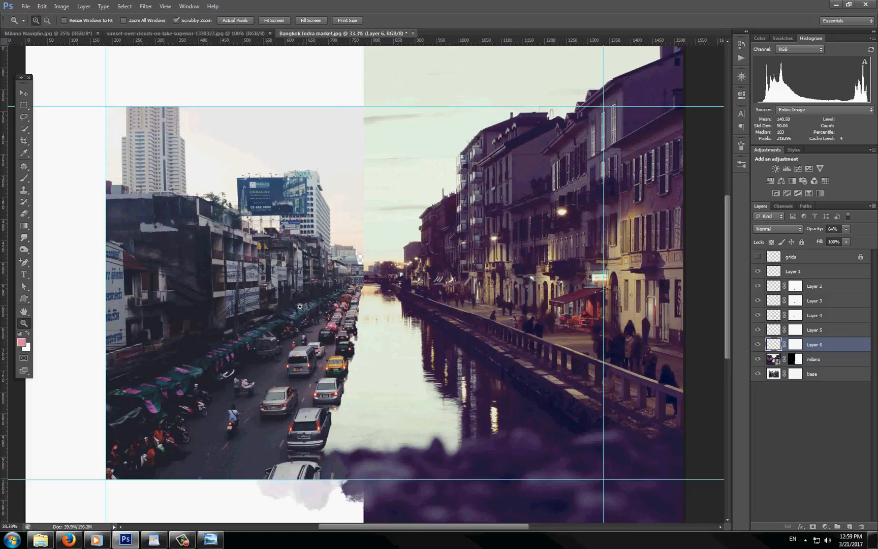
Add a Photo Filter adjustment above Layer 1 using Warming Filter (85) at 37% density with Preserve Luminosity on.
click(147, 7)
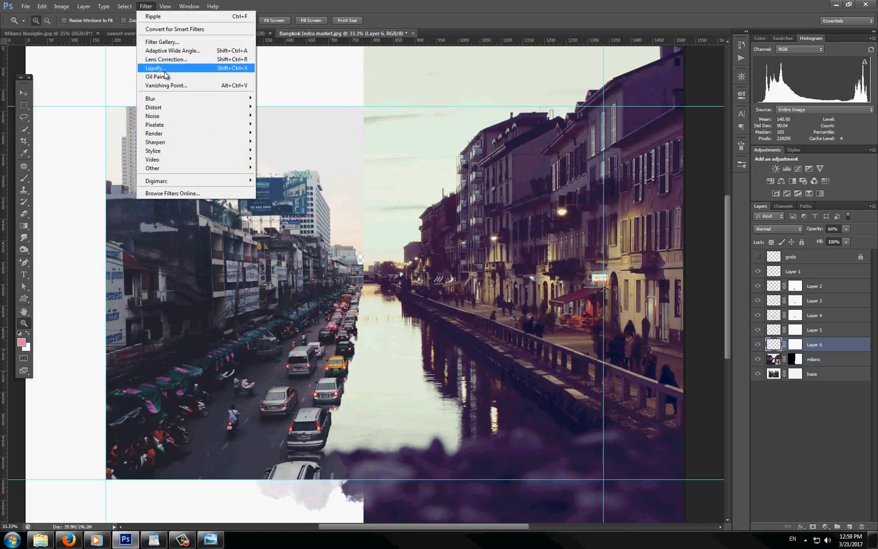
click(148, 7)
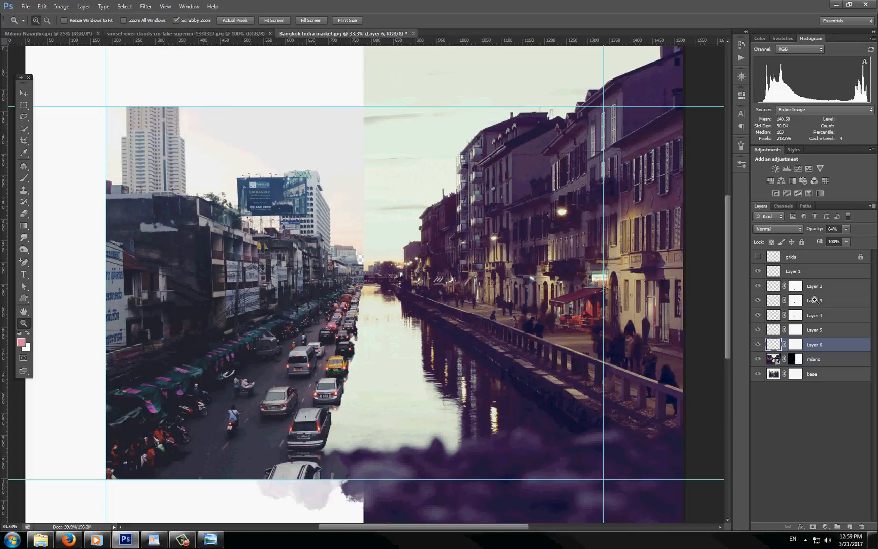
click(796, 274)
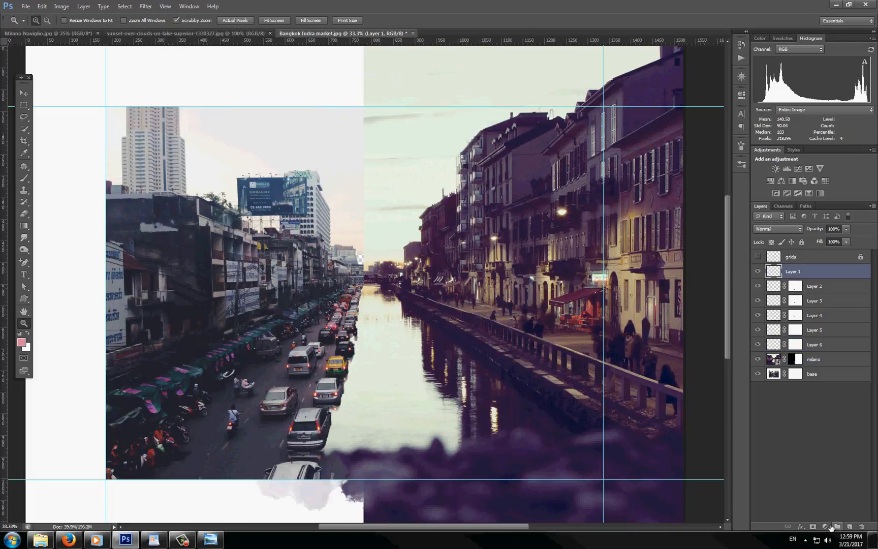
click(826, 526)
click(821, 447)
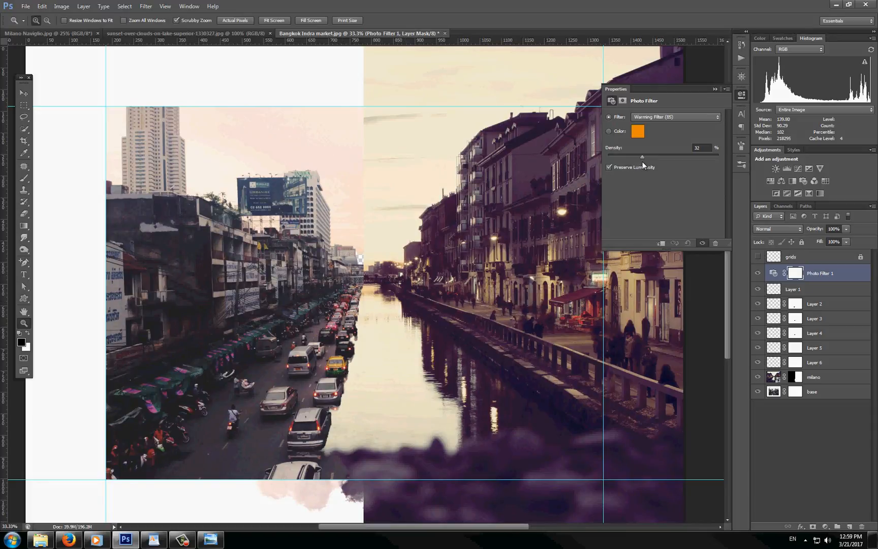
click(643, 160)
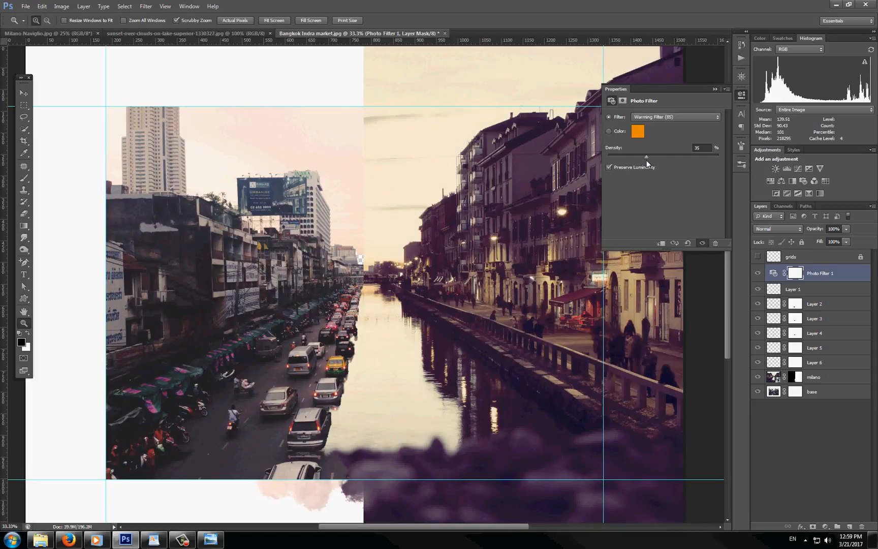
drag(647, 161, 648, 161)
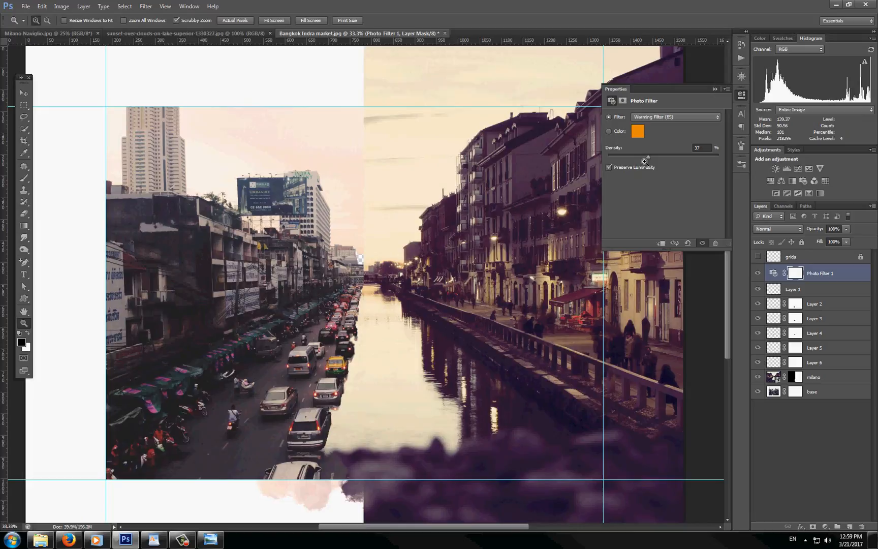
Limit the Photo Filter to the Bangkok side with a horizontal linear gradient on its mask, and compare the adjustment off and on.
click(23, 226)
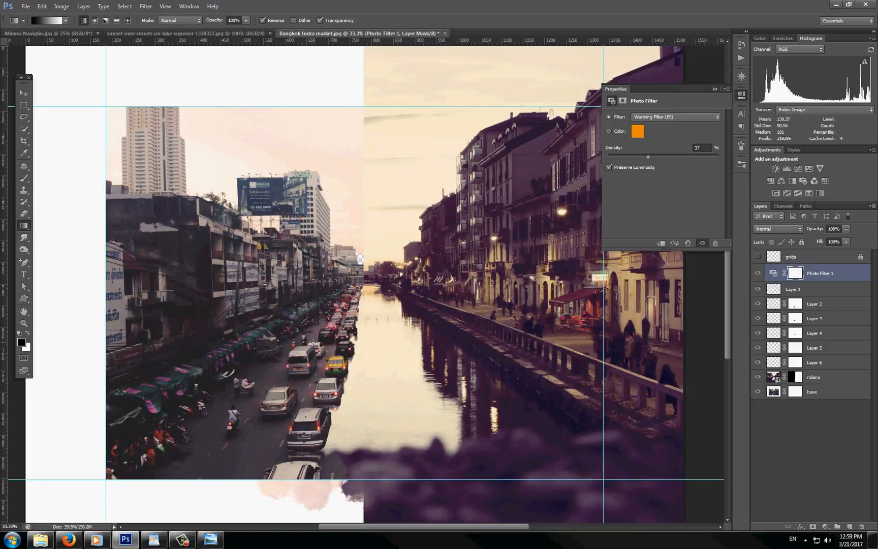
drag(304, 340, 406, 340)
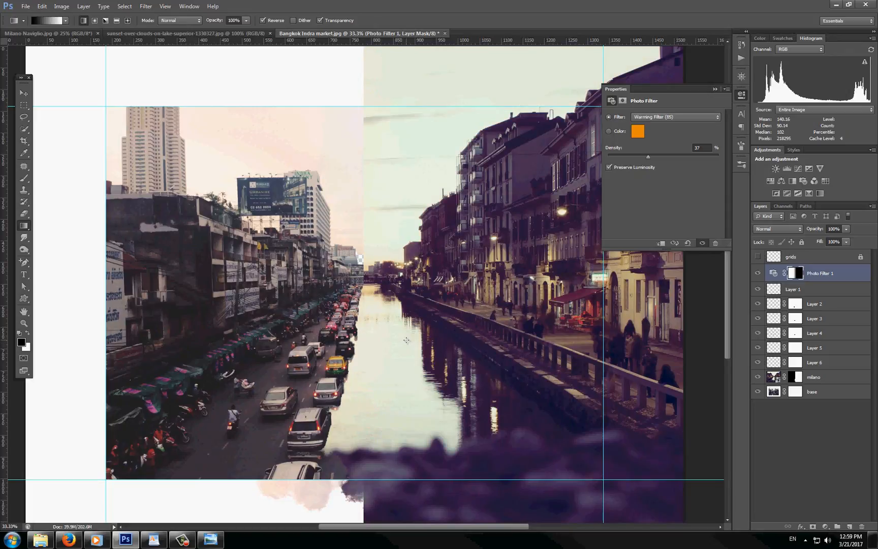
click(758, 273)
click(758, 273)
Examine the color match and the sky seam between the Bangkok and Milan halves at several zoom levels.
key(z)
key(ctrl+minus)
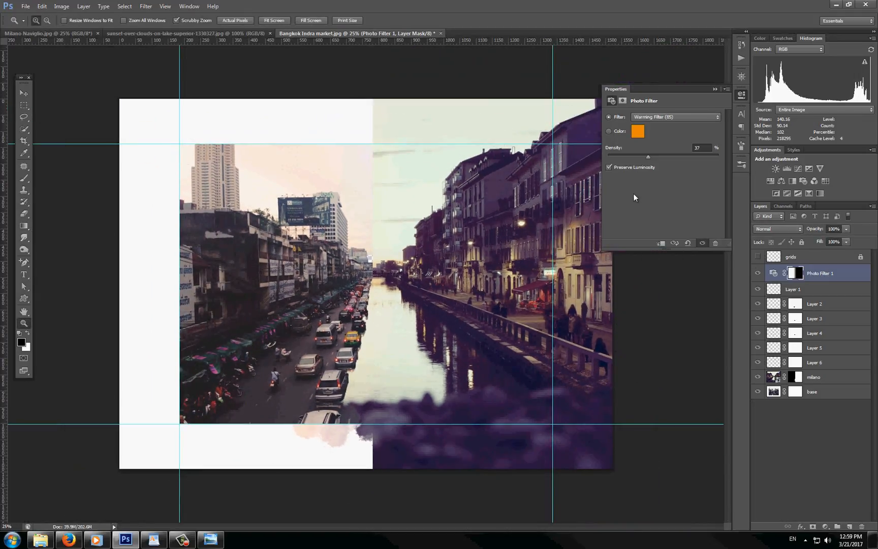
click(714, 90)
click(341, 318)
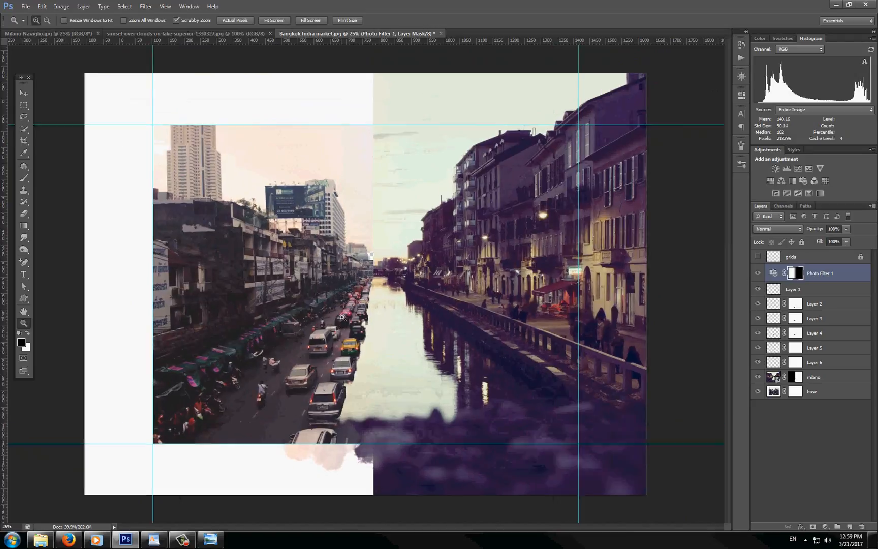
drag(425, 229, 432, 246)
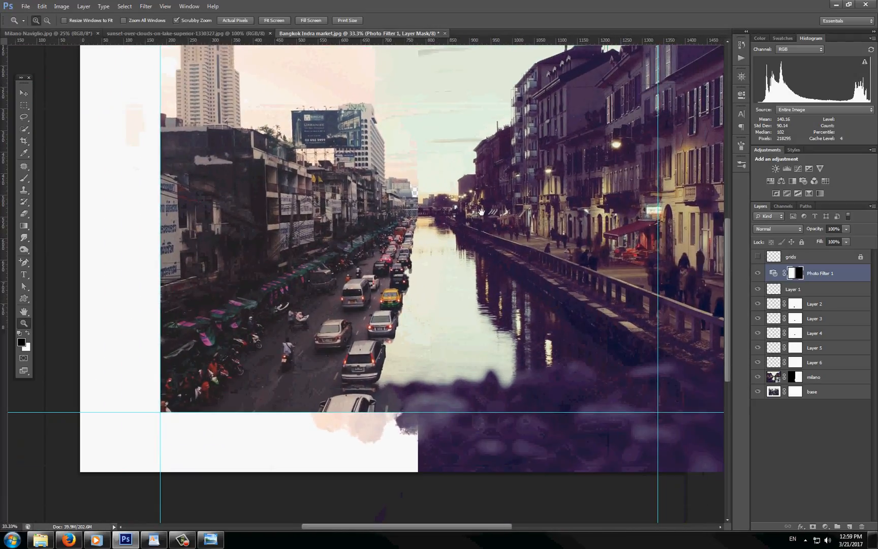
key(g)
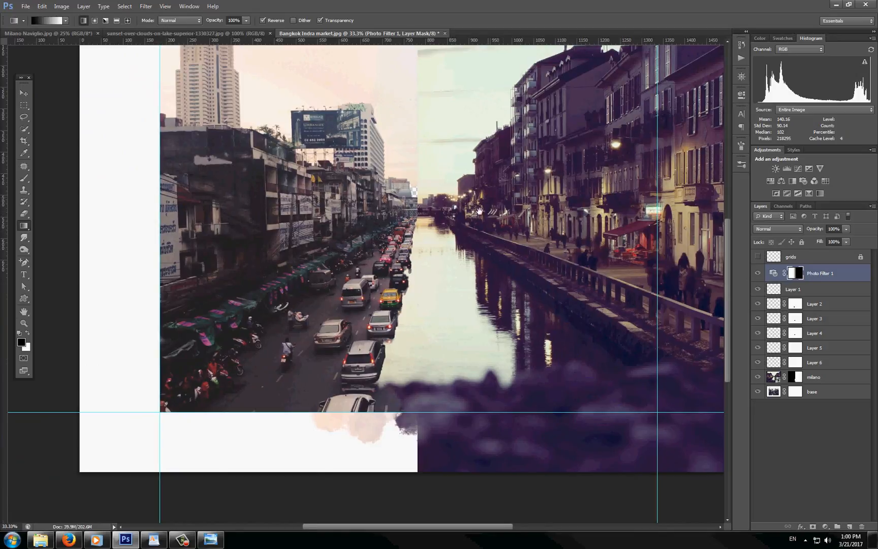
drag(489, 200, 463, 244)
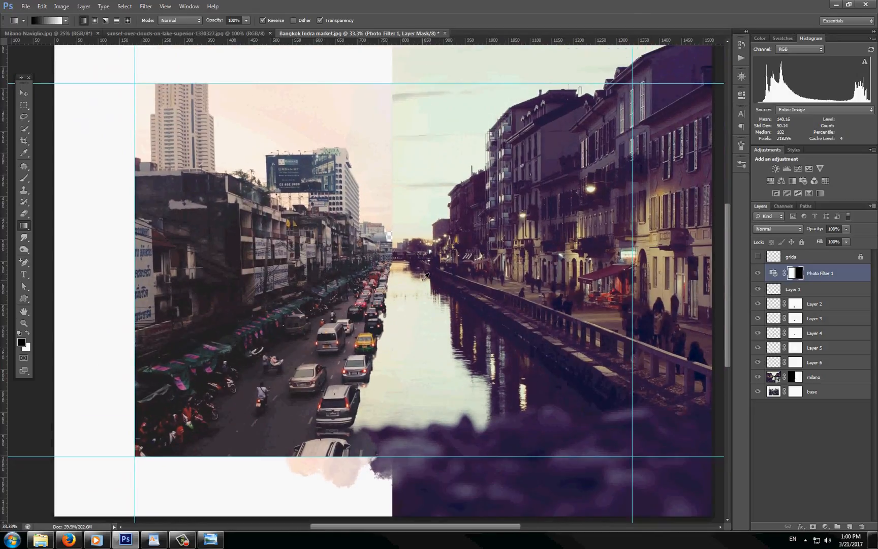
key(z)
alt+click(393, 301)
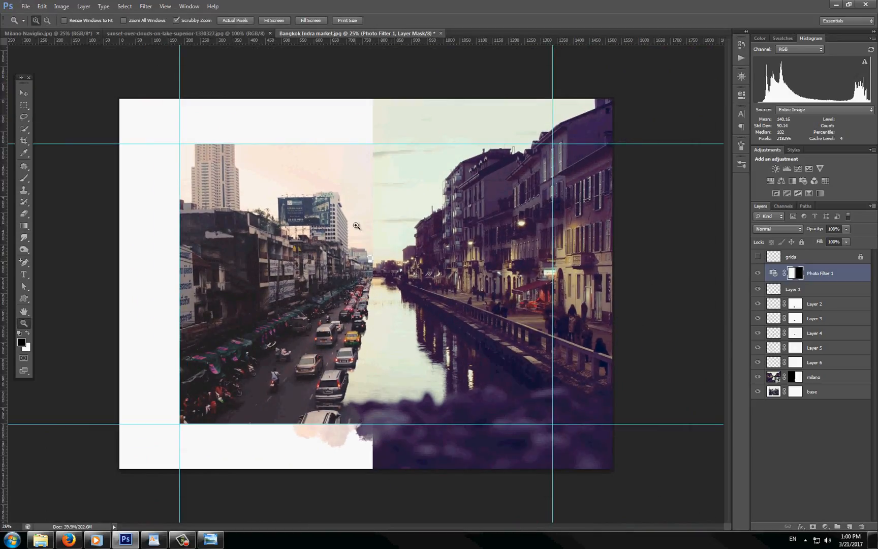
click(366, 202)
click(383, 177)
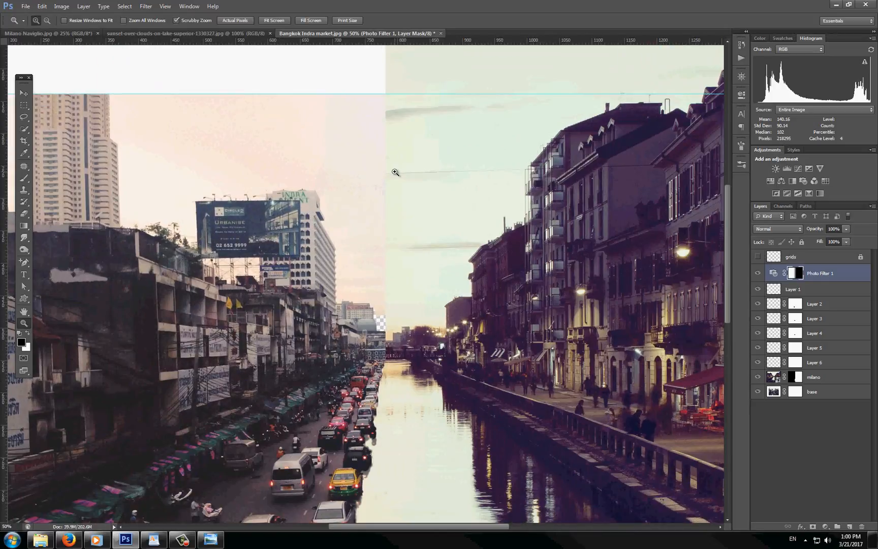
drag(414, 179, 432, 149)
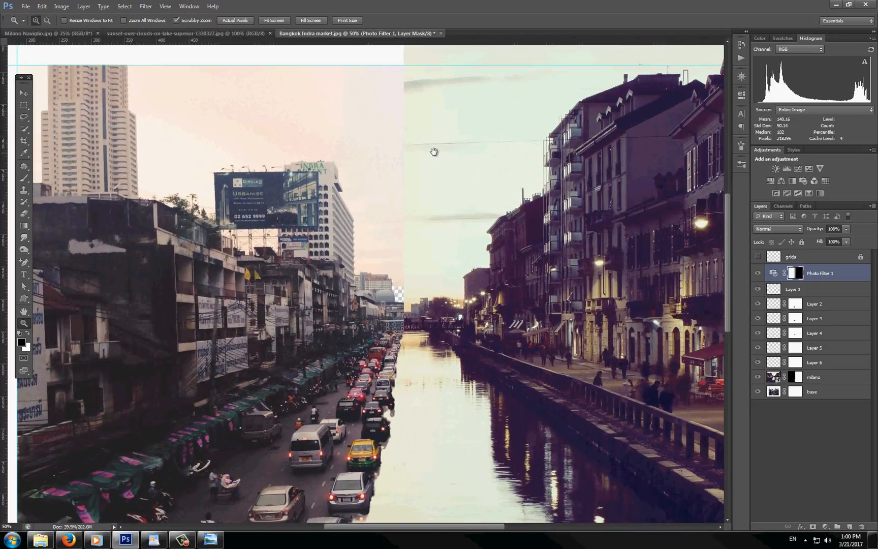
Copy the sunset-over-clouds image into the Bangkok document and place its layer at the top of the stack, above grids.
click(223, 34)
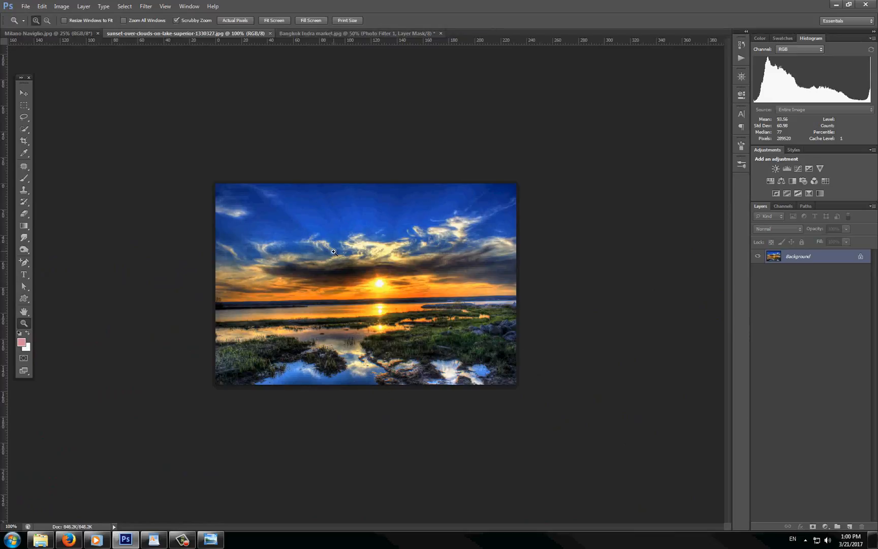
key(v)
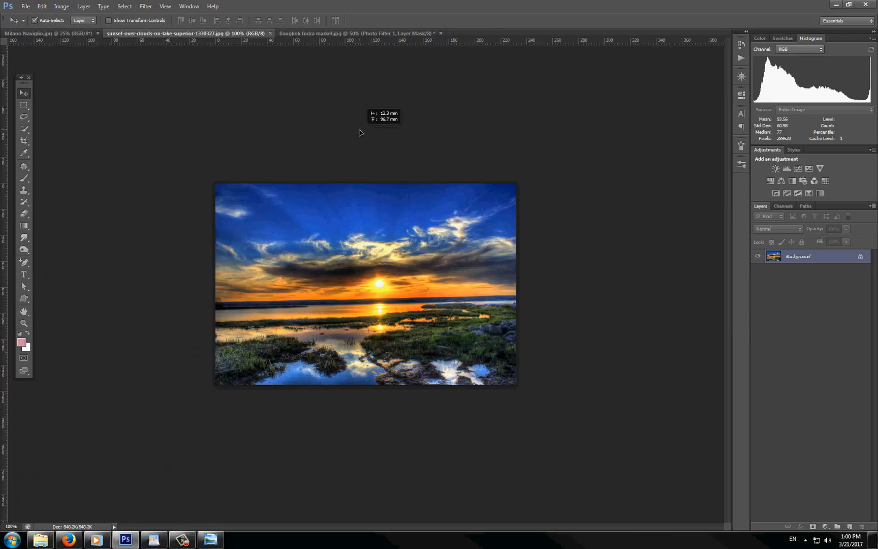
drag(339, 36, 421, 153)
drag(801, 273, 792, 253)
Scale the sunset on Layer 7 up to about 591% so it covers the sky of both city halves.
key(z)
alt+click(428, 304)
alt+click(428, 304)
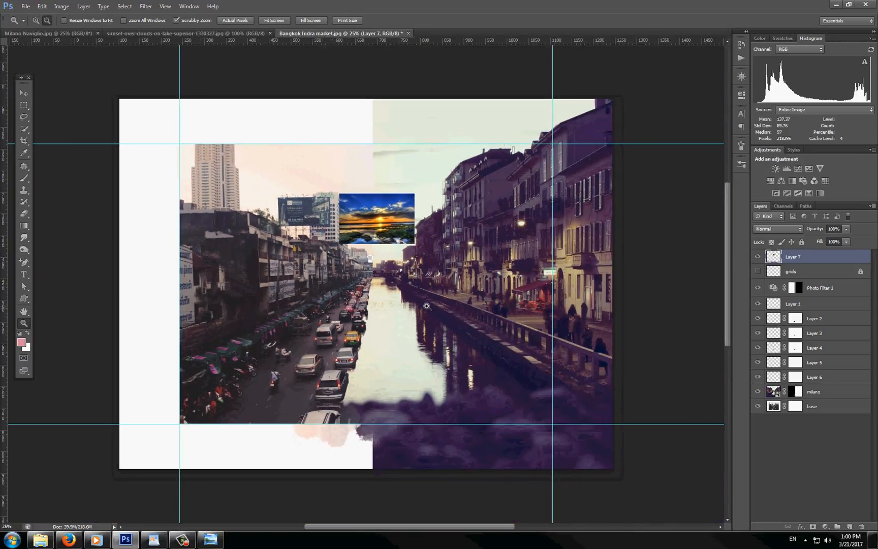
key(v)
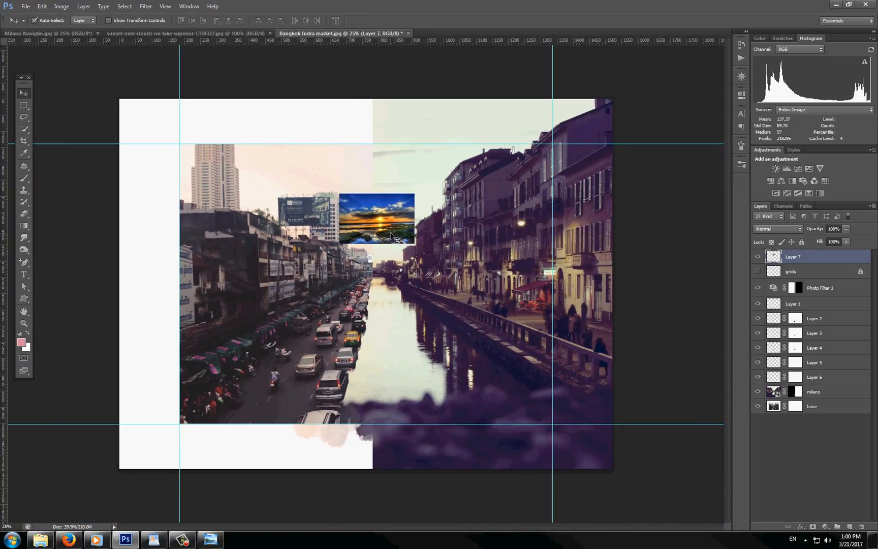
key(ctrl+t)
drag(415, 246, 596, 374)
key(Return)
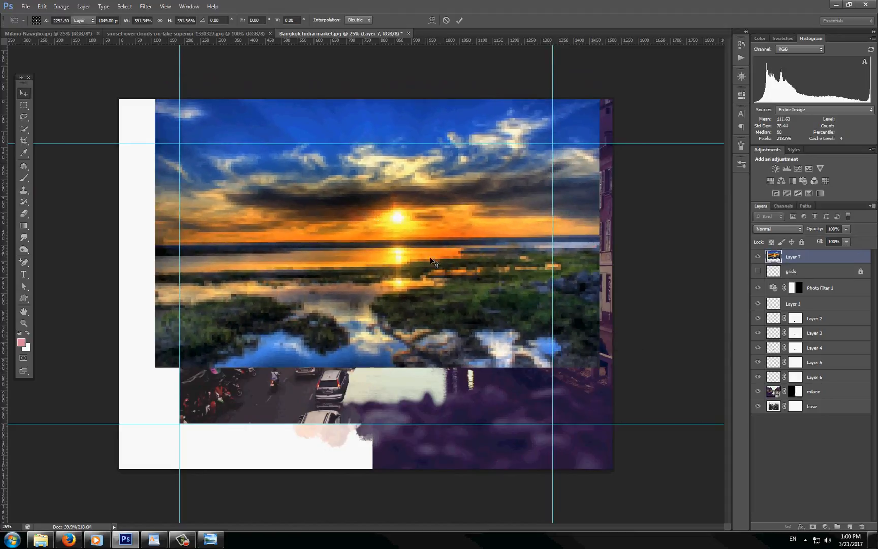
key(z)
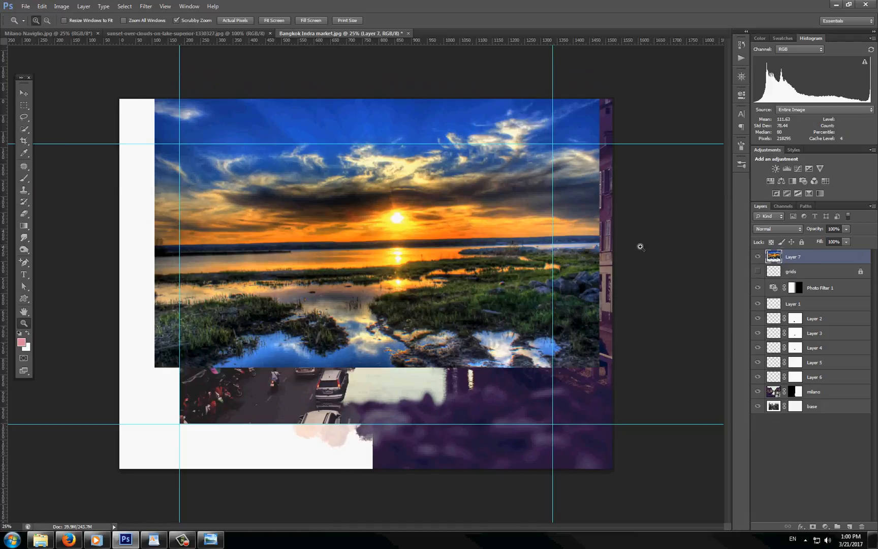
Hide the sunset on Layer 7 and make the milano layer active.
click(758, 257)
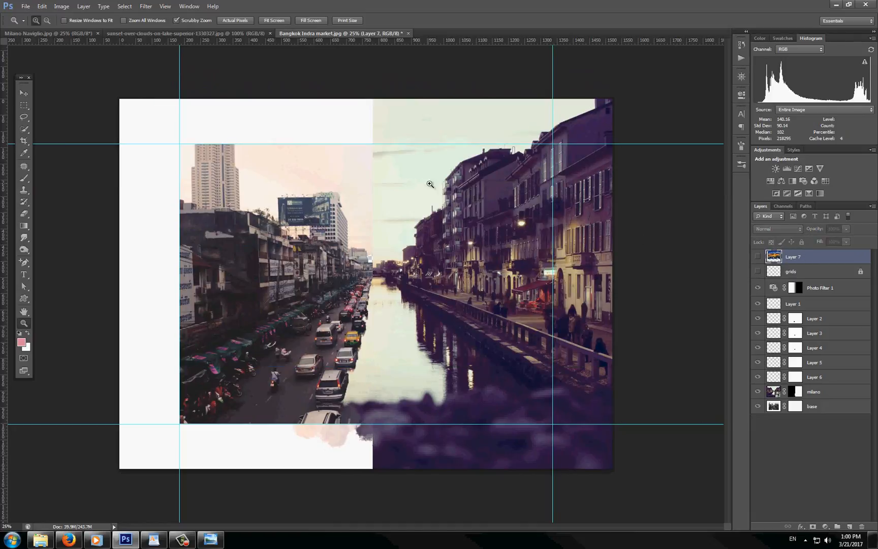
click(388, 203)
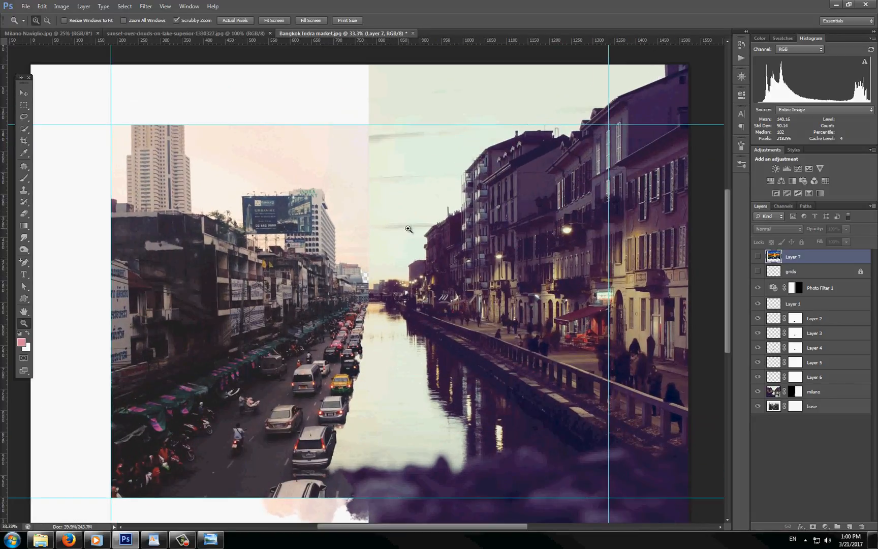
key(v)
click(420, 197)
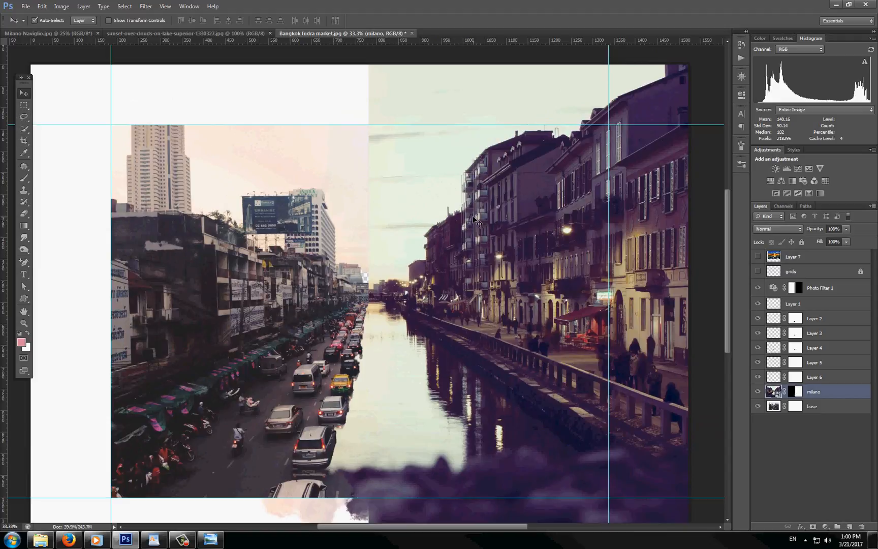
Try to select the Milan sky with the Quick Selection tool, check the selection edge around the balconies, and deselect it.
click(25, 129)
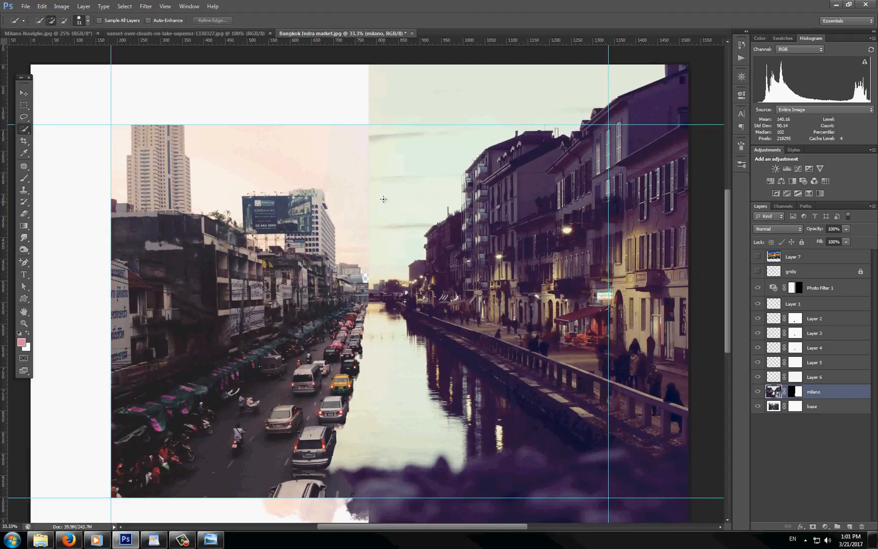
drag(405, 150, 401, 197)
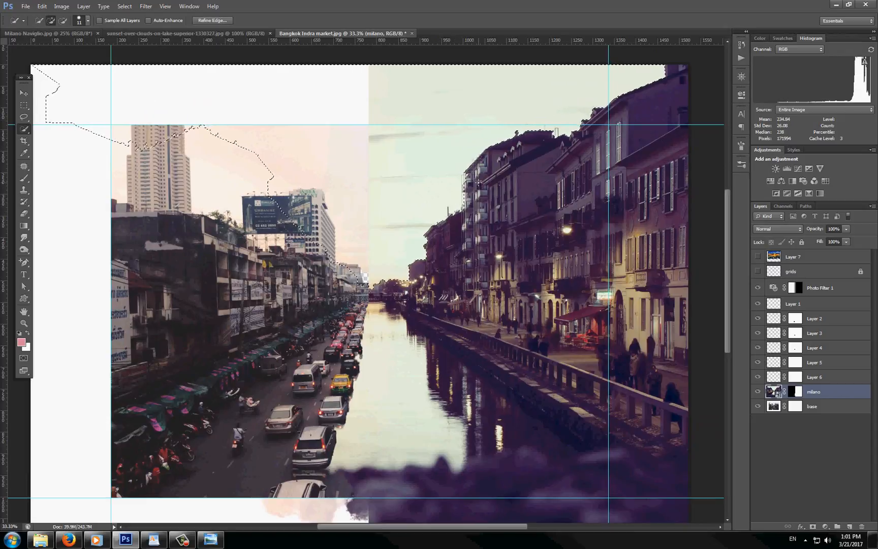
key(z)
click(471, 179)
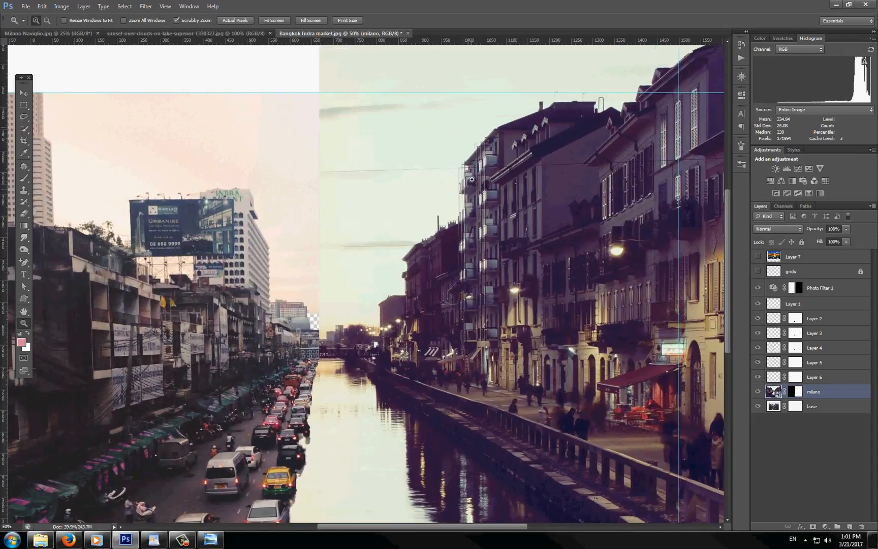
click(471, 179)
click(472, 179)
click(467, 180)
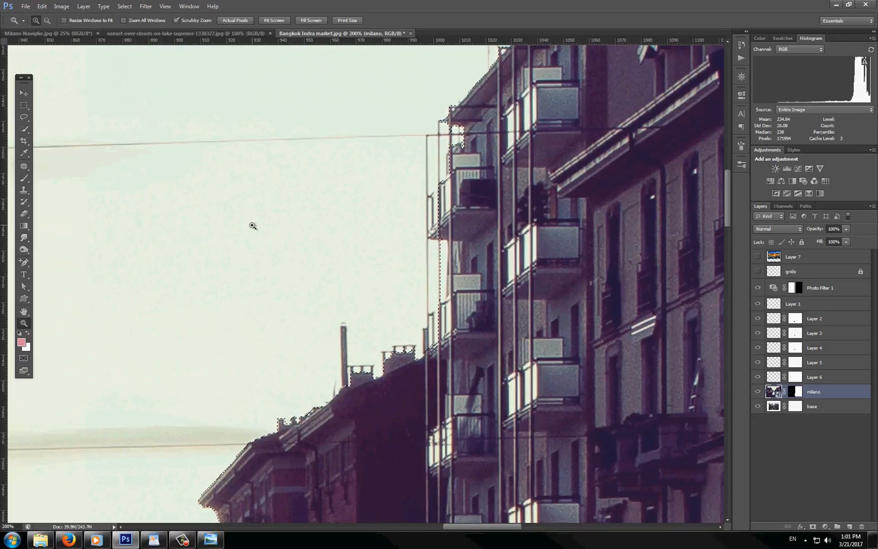
drag(294, 271, 343, 245)
key(ctrl+d)
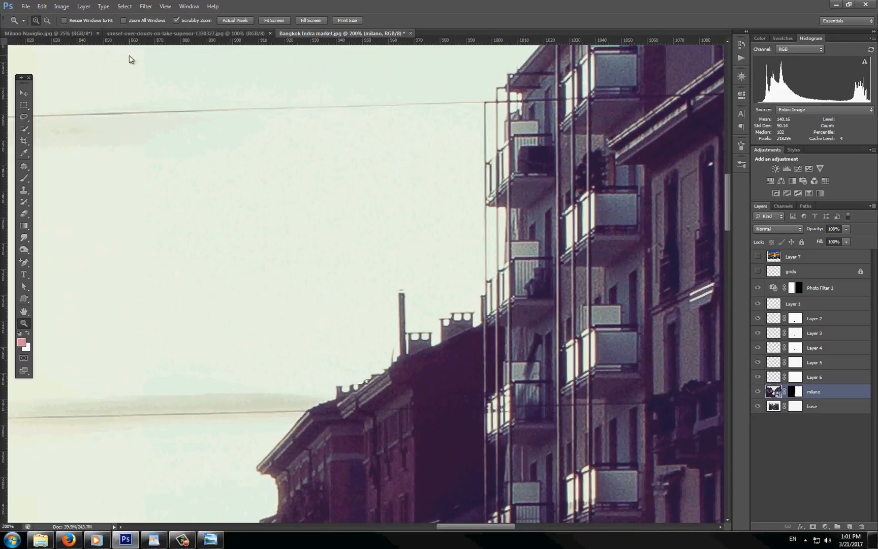
Select the Milan sky with Color Range, using a color sampled from the cloud streak above the rooftops and Localized Color Clusters off.
click(121, 8)
click(137, 86)
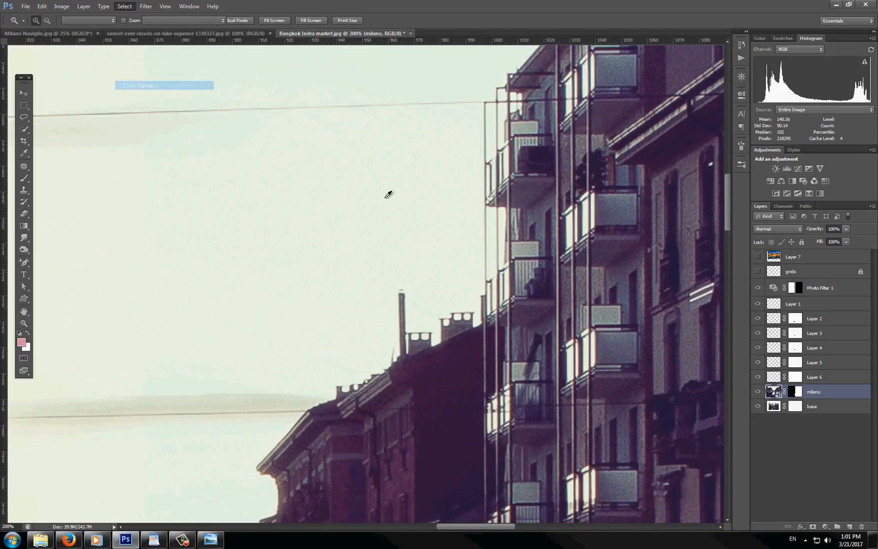
click(412, 185)
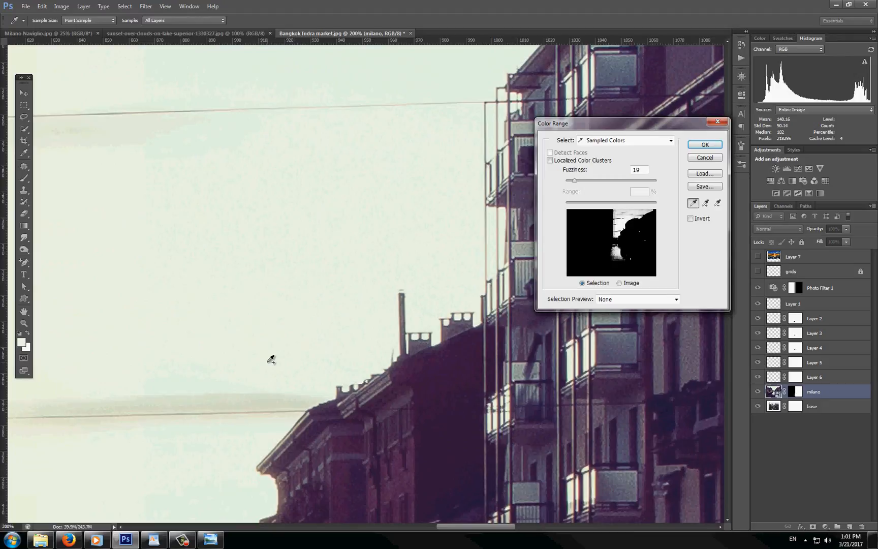
click(260, 399)
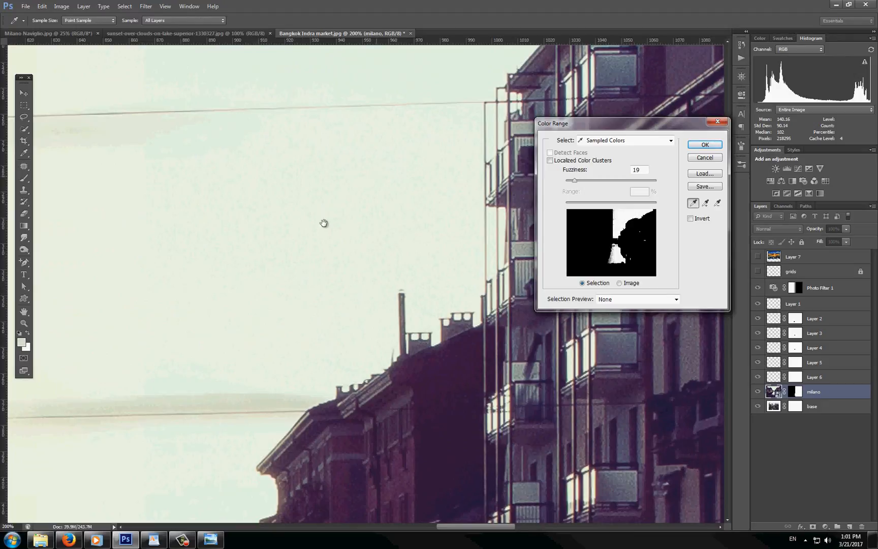
mouse_move(324, 223)
mouse_down()
mouse_move(406, 173)
mouse_move(333, 275)
mouse_move(340, 194)
mouse_move(331, 218)
mouse_up()
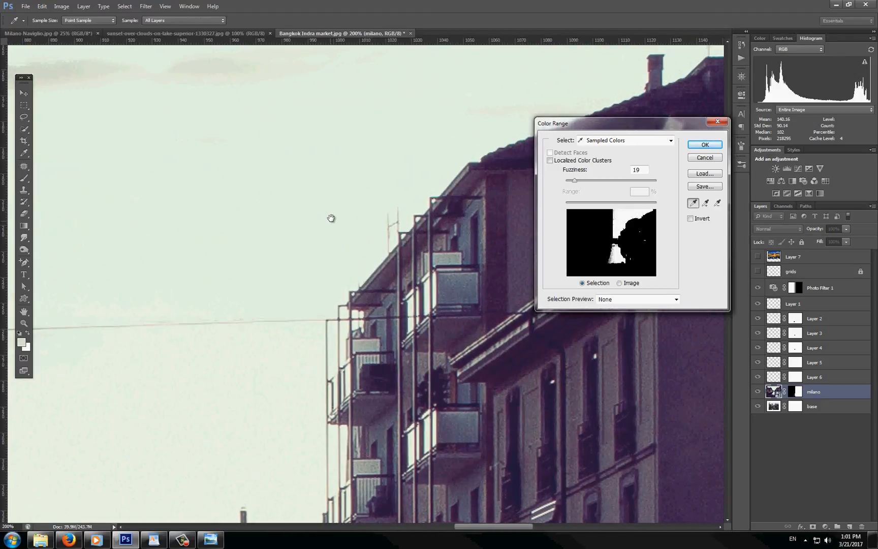
click(555, 162)
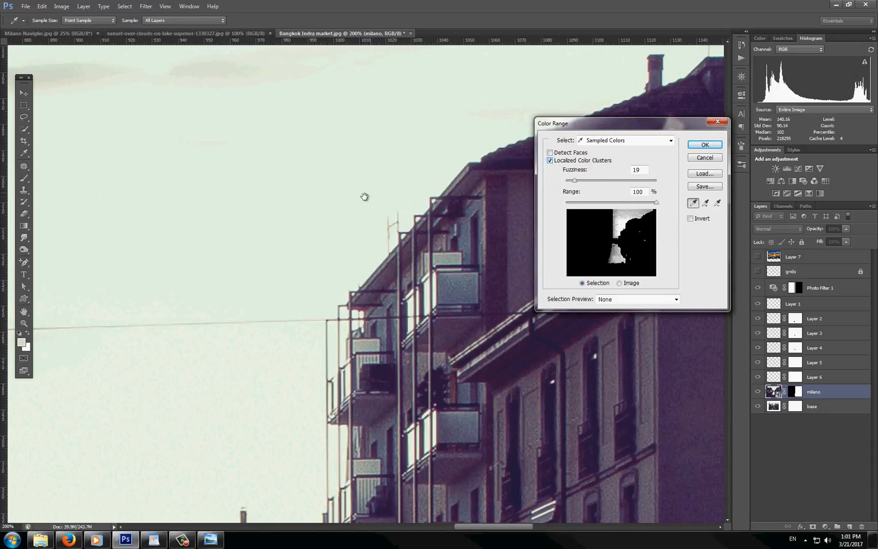
click(550, 160)
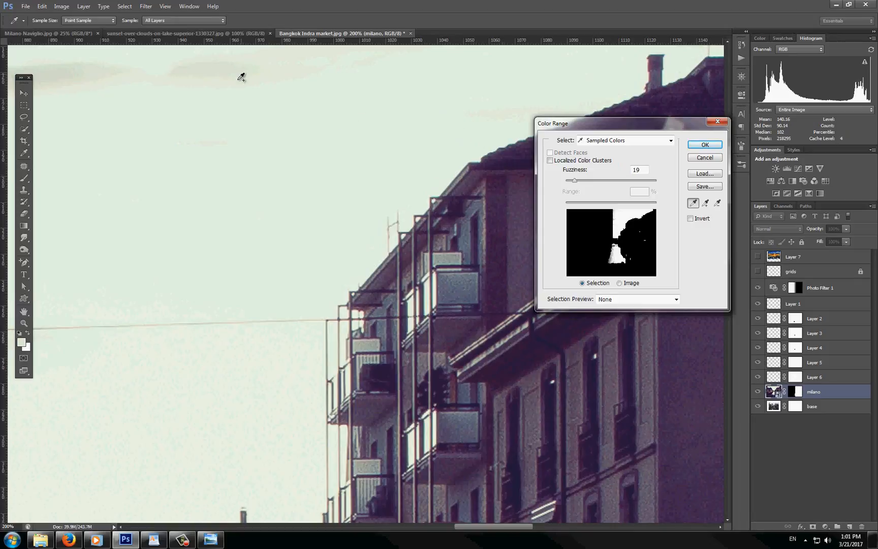
click(707, 146)
key(z)
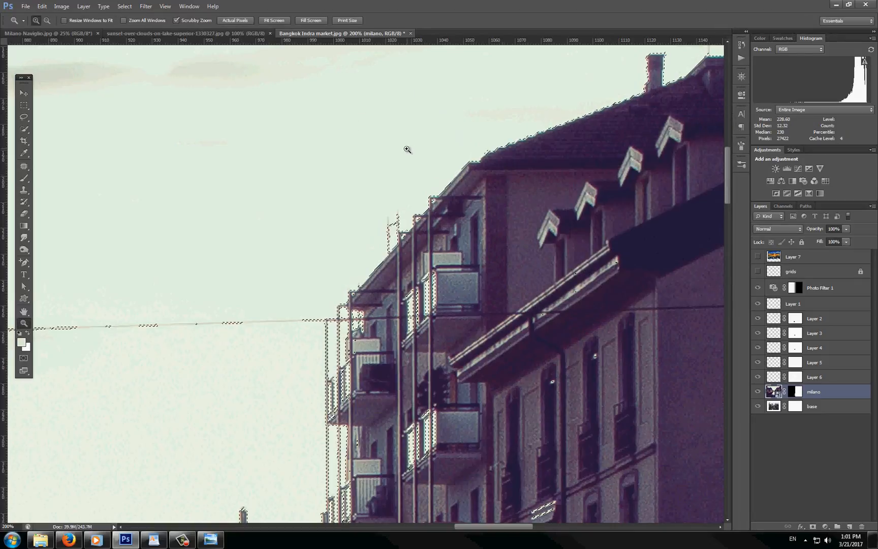
Fill the selected sky area with black on the milano layer mask and clear the selection.
alt+click(533, 145)
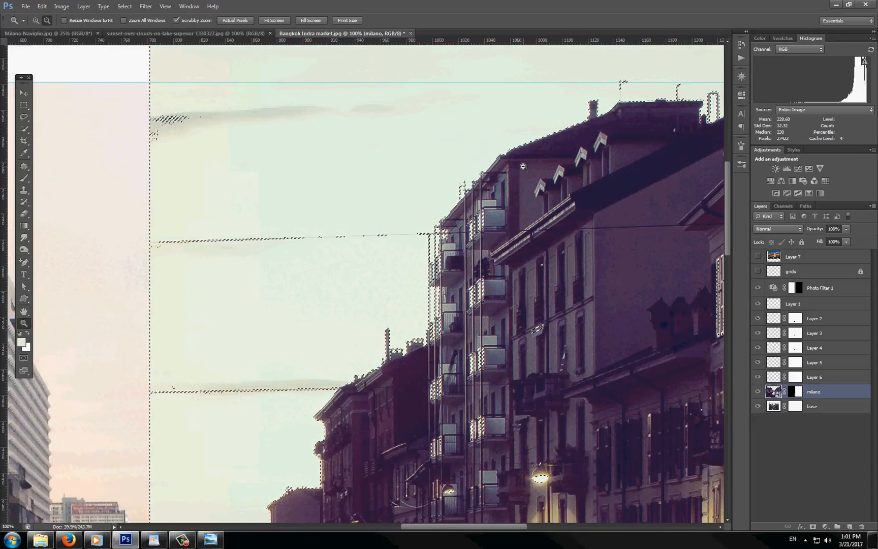
alt+click(523, 167)
drag(577, 151, 484, 255)
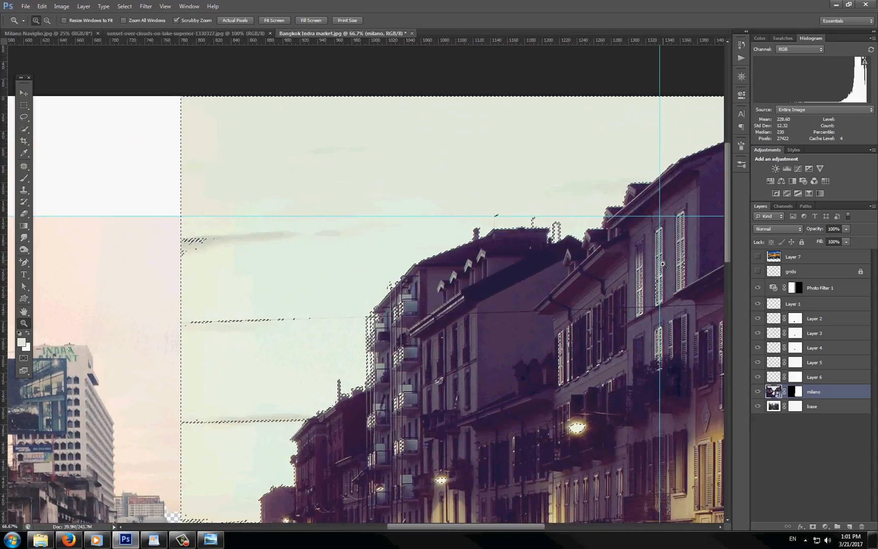
click(792, 392)
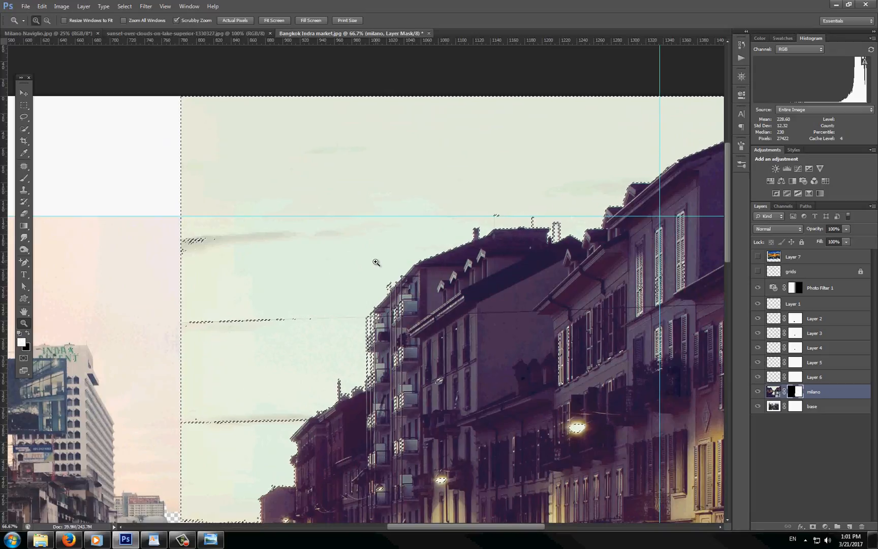
key(shift+F5)
key(Return)
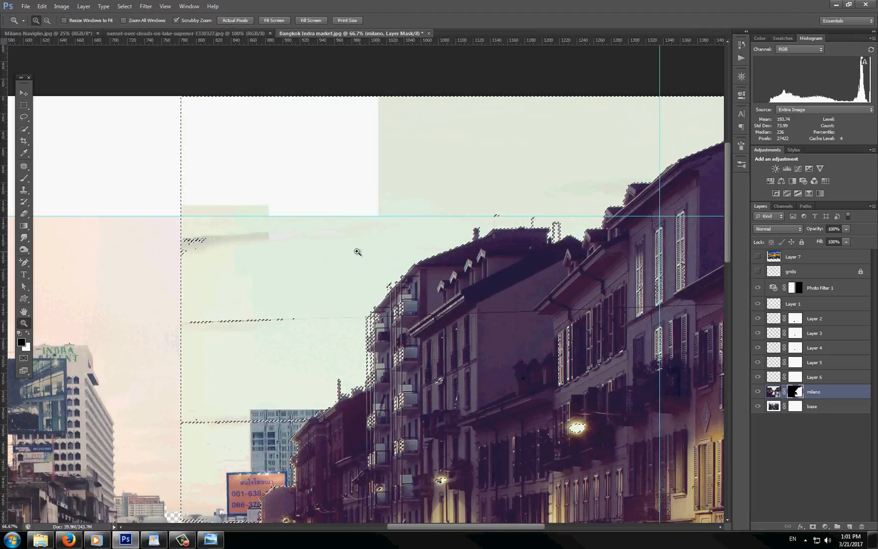
key(ctrl+d)
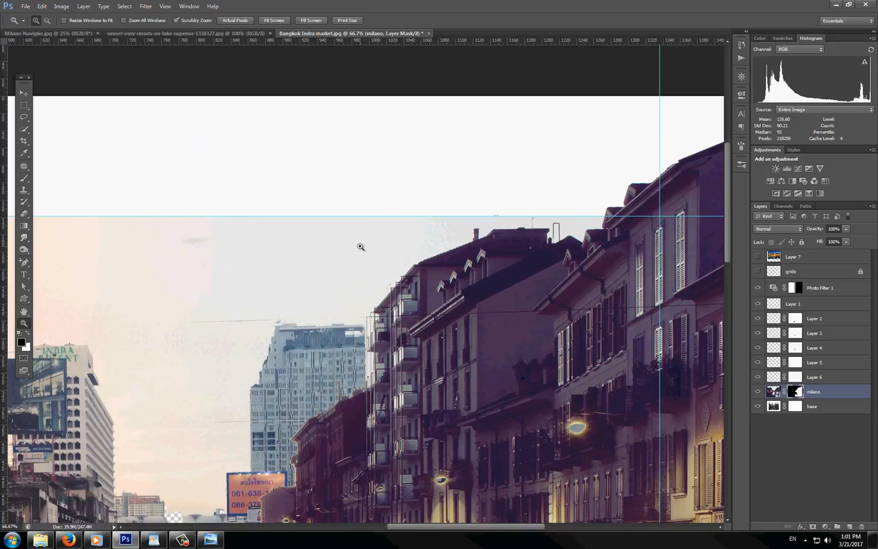
Paint black on the milano mask to hide the lower overhead wire crossing the sky and the glass tower.
alt+click(327, 288)
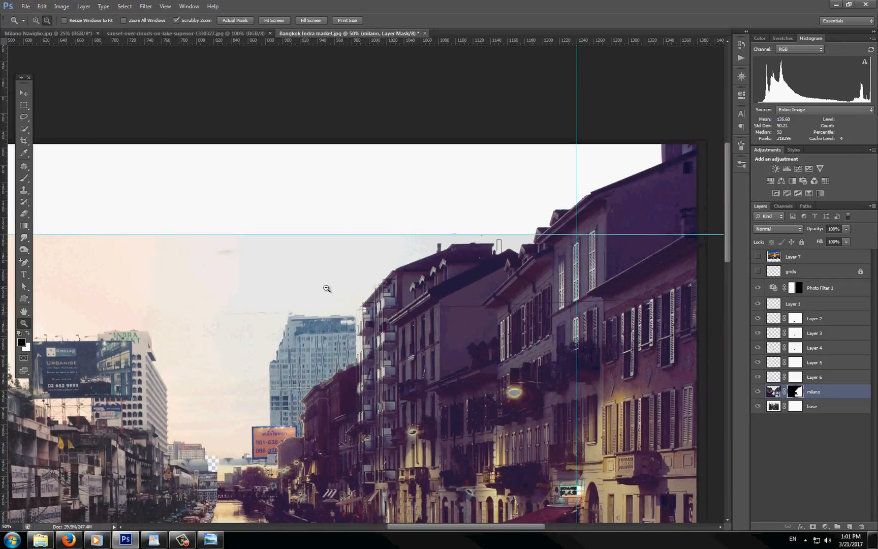
drag(333, 377, 430, 315)
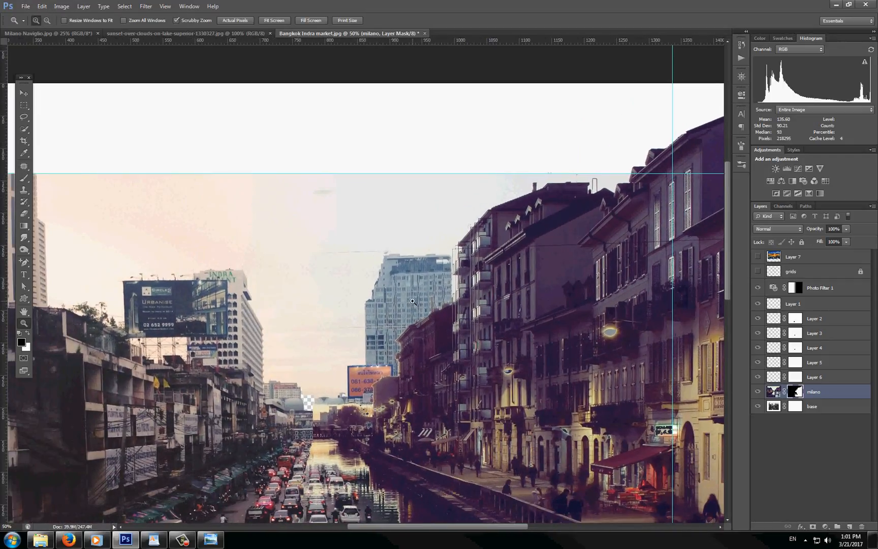
key(v)
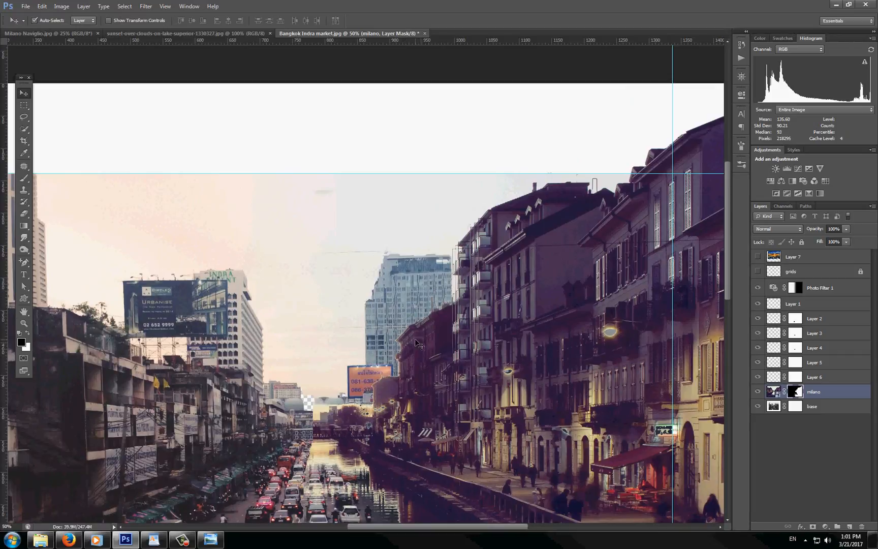
key(z)
click(395, 371)
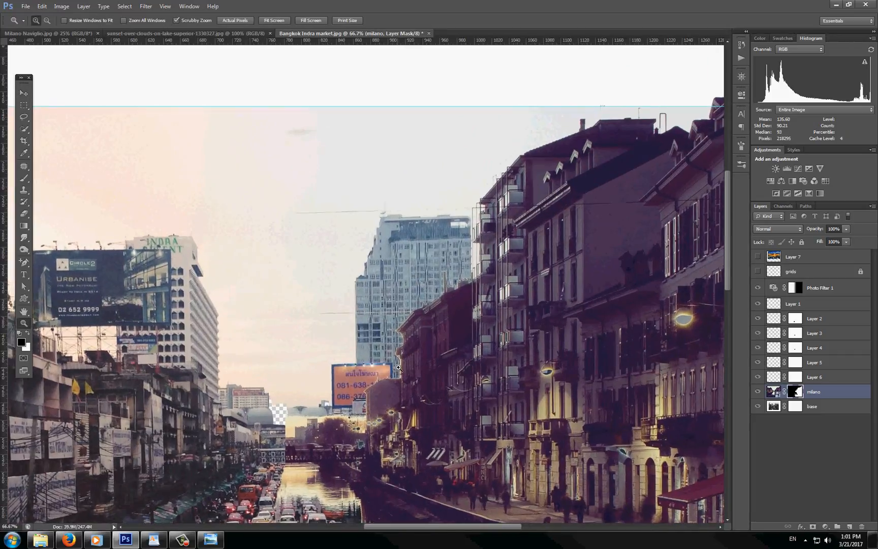
click(402, 351)
click(414, 320)
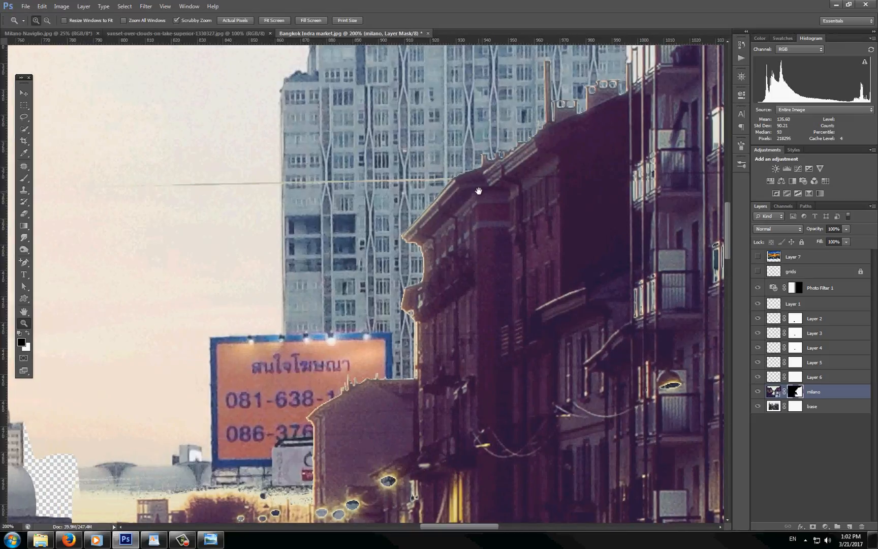
drag(478, 190, 508, 210)
key(b)
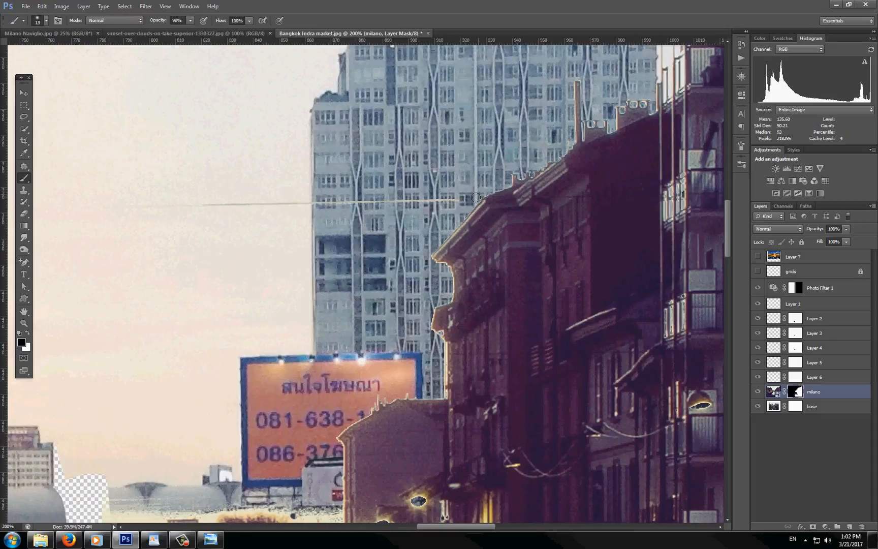
drag(165, 201, 92, 205)
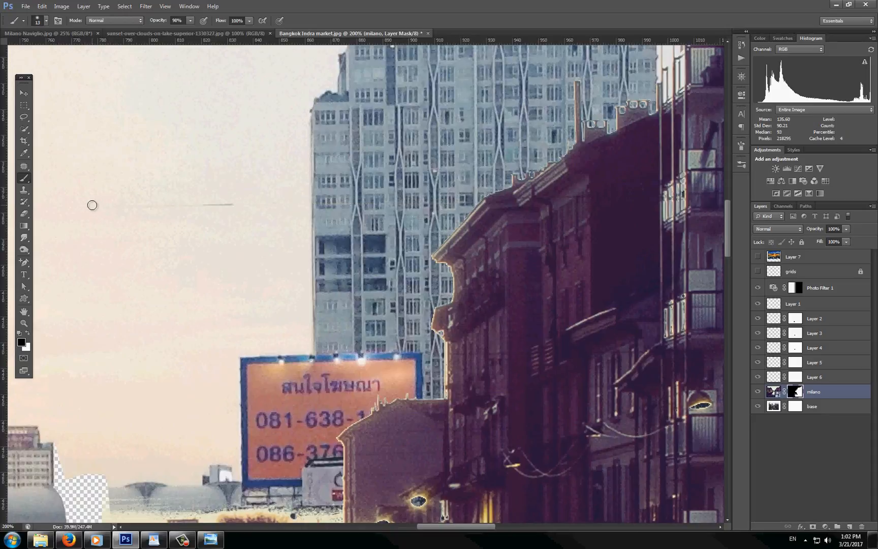
Mask out the upper overhead wire running through the sky beside the glass tower's roof.
drag(413, 163, 407, 288)
drag(329, 204, 545, 204)
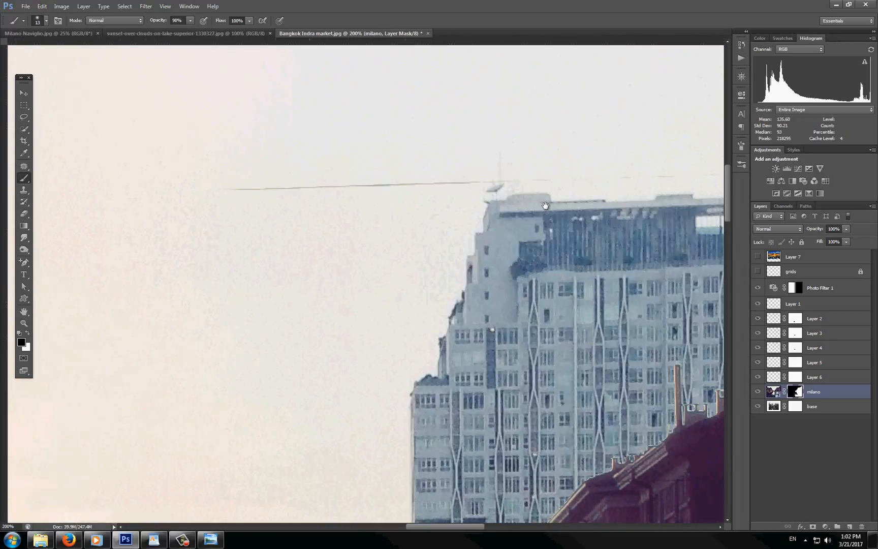
drag(223, 223, 358, 212)
shift+click(296, 185)
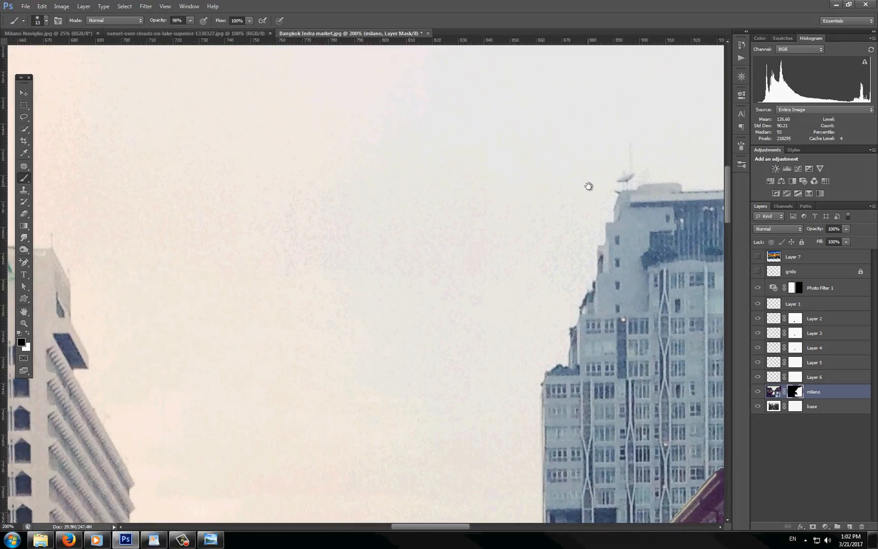
Mask out the remaining wire above the tower and the thin antenna over the Milan building's roof.
drag(516, 229, 288, 326)
drag(576, 201, 347, 304)
mouse_move(640, 178)
mouse_down()
mouse_move(601, 202)
mouse_move(584, 187)
mouse_up()
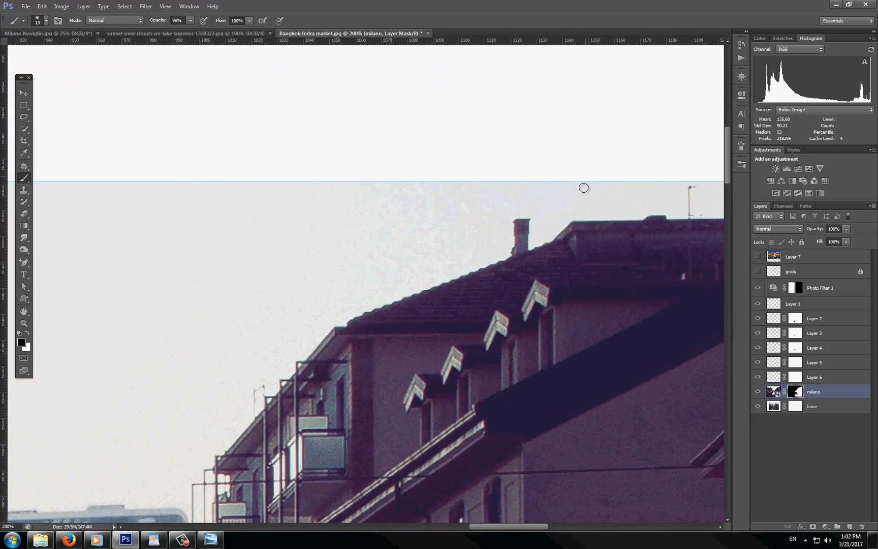
drag(657, 179, 496, 196)
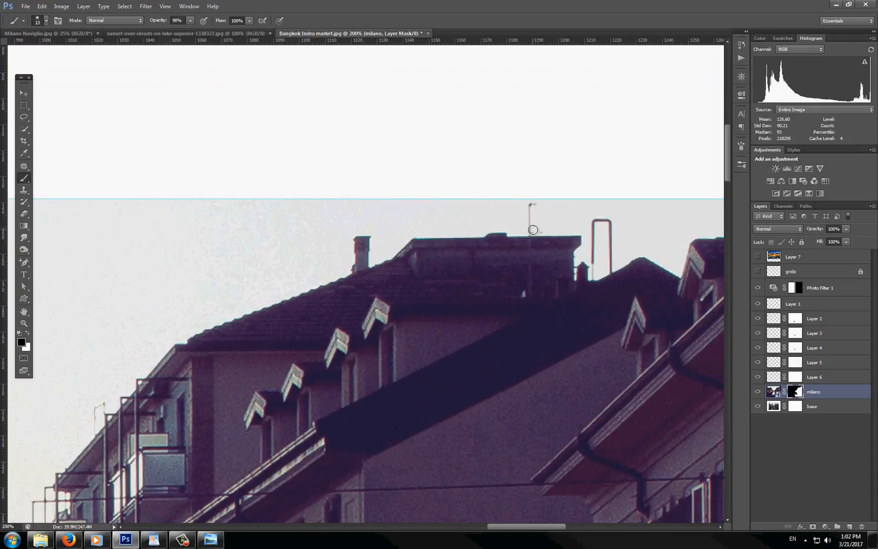
drag(523, 227, 539, 197)
key(x)
Paint white on the milano mask to restore the street lamps beside the small house and in front of the trees.
drag(551, 227, 666, 92)
drag(171, 426, 443, 181)
mouse_move(339, 370)
mouse_down()
mouse_move(409, 240)
mouse_move(430, 175)
mouse_move(484, 88)
mouse_up()
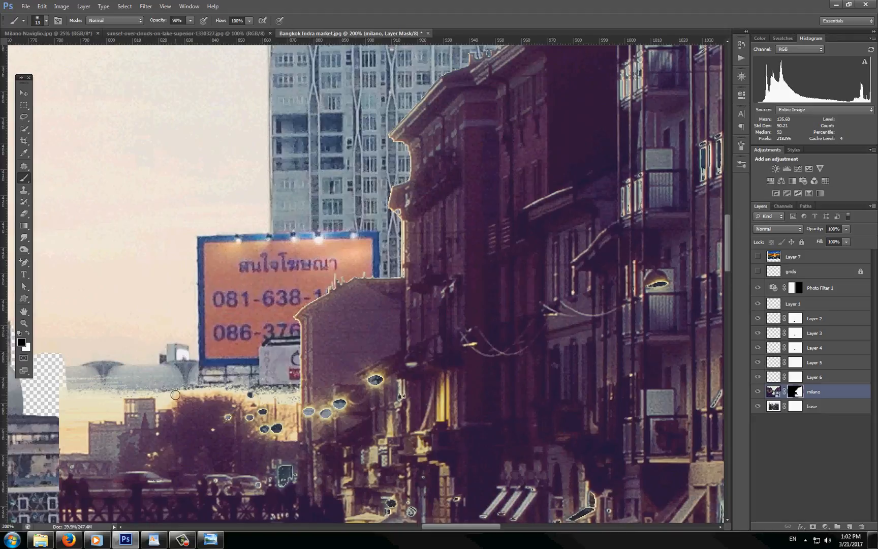
key(z)
alt+click(249, 441)
alt+click(260, 411)
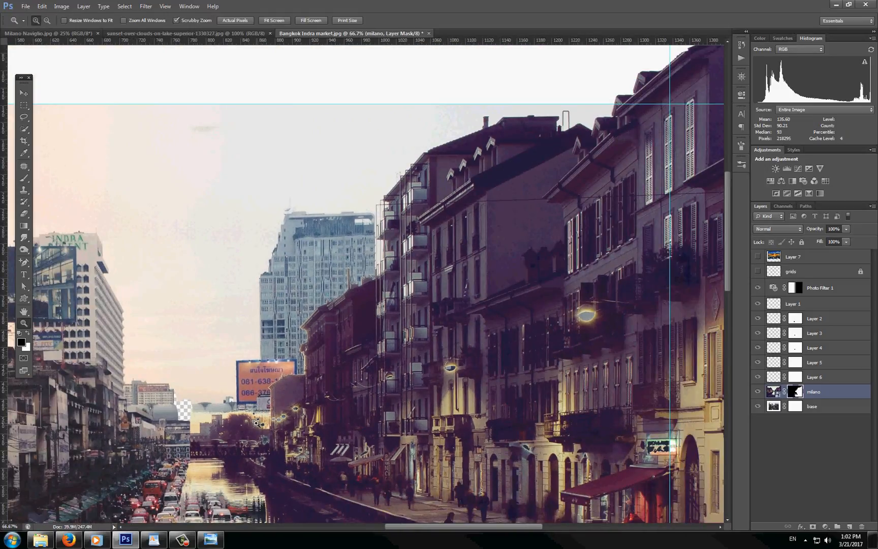
click(237, 418)
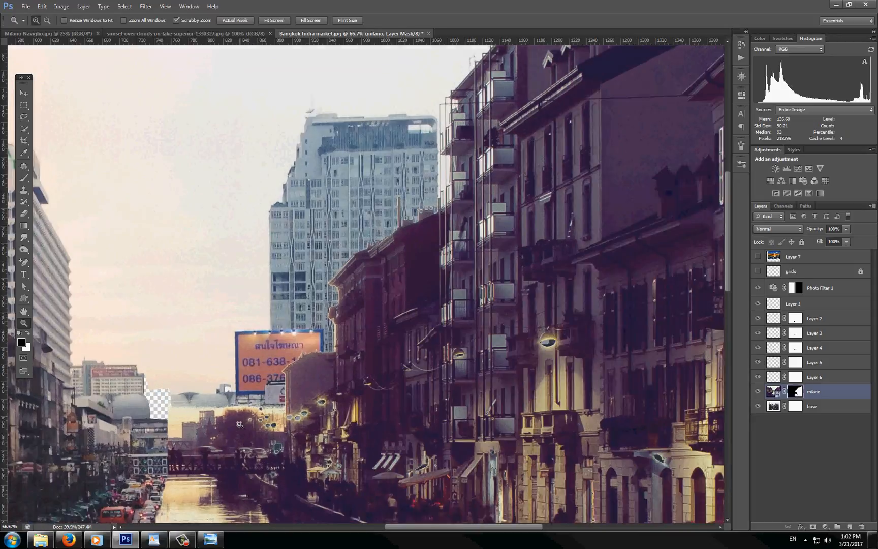
click(238, 432)
drag(375, 359, 378, 318)
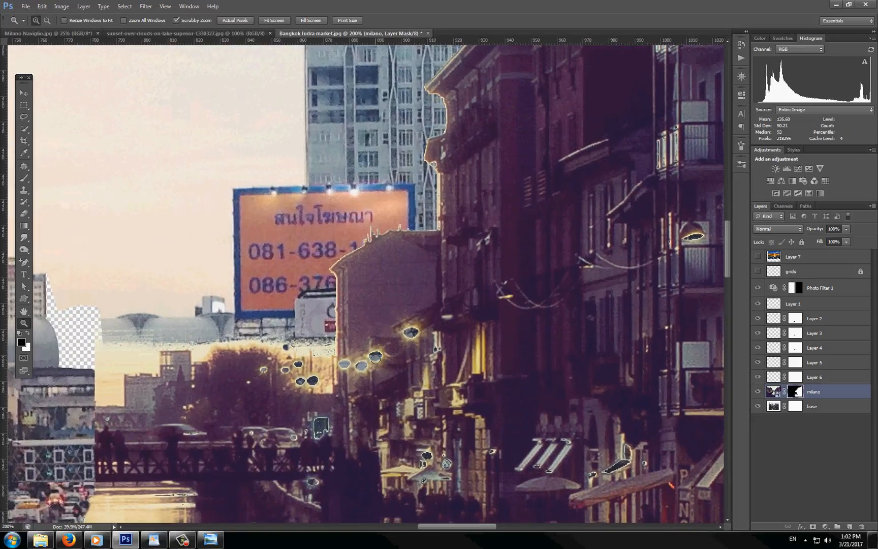
key(b)
key(x)
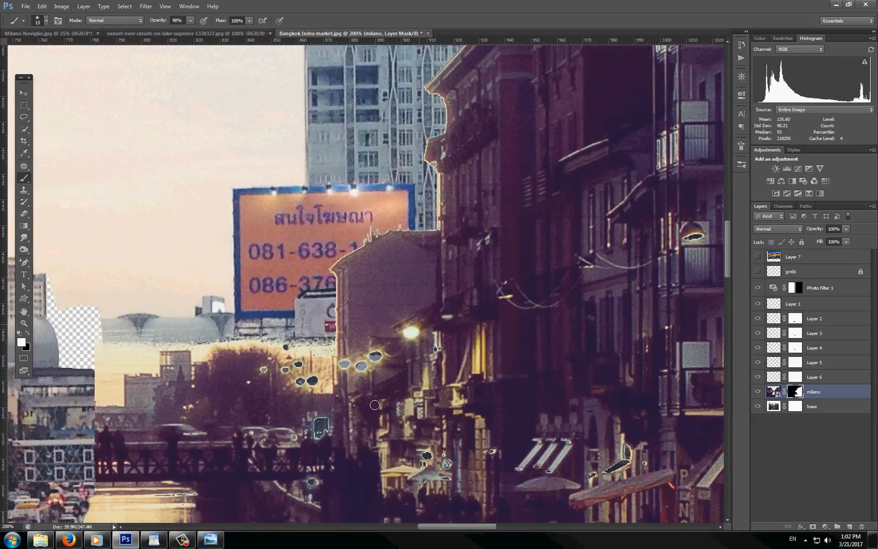
mouse_move(375, 405)
mouse_down()
mouse_move(364, 368)
mouse_move(368, 383)
mouse_move(379, 343)
mouse_up()
drag(298, 391, 310, 369)
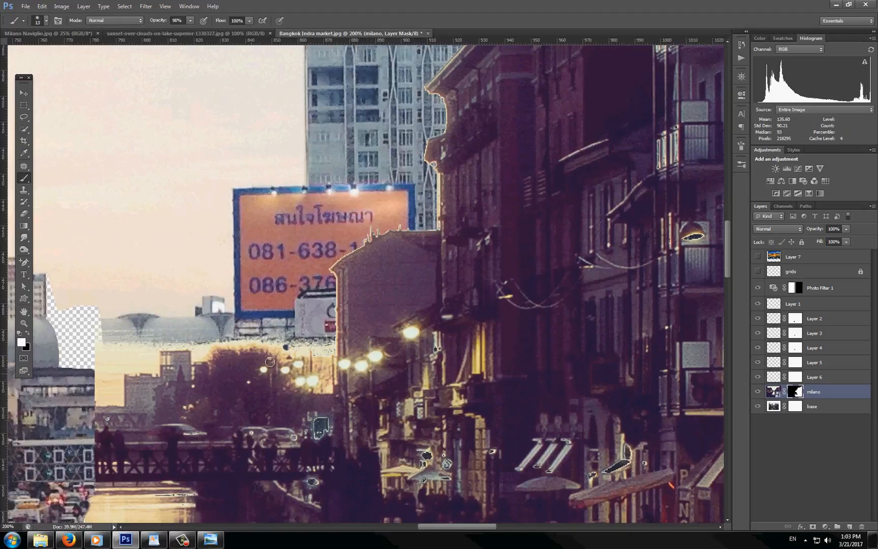
drag(291, 360, 294, 352)
Restore the lit sign, the car headlight and the lamp below the bridge by painting white on the mask.
key(z)
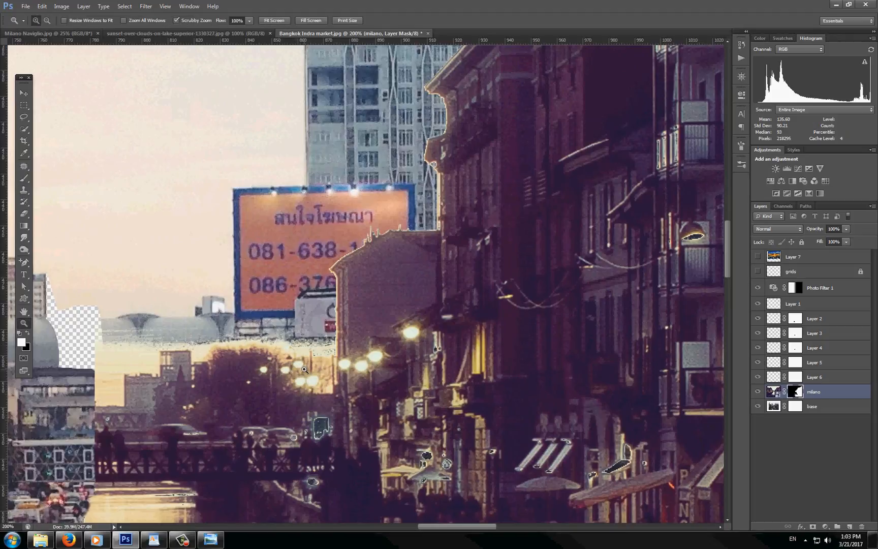
alt+click(303, 378)
click(311, 408)
click(312, 408)
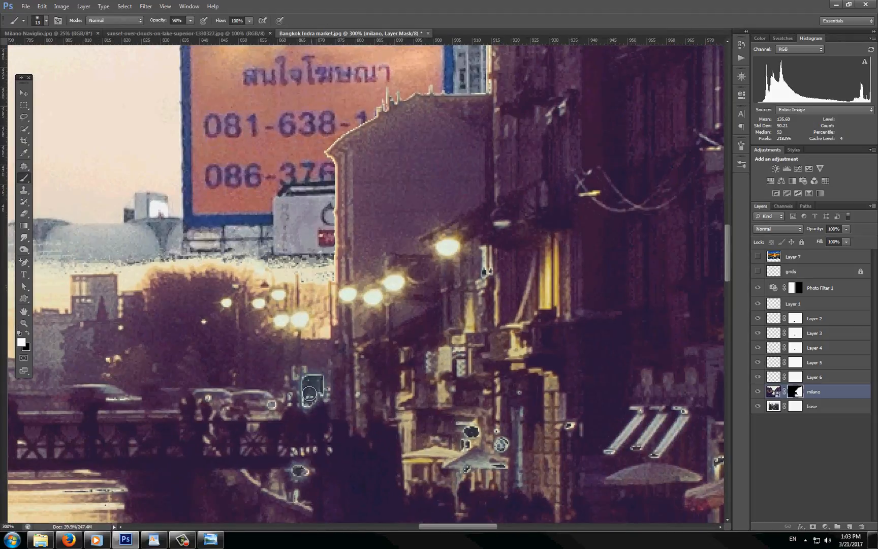
key(b)
drag(311, 412, 316, 362)
click(275, 403)
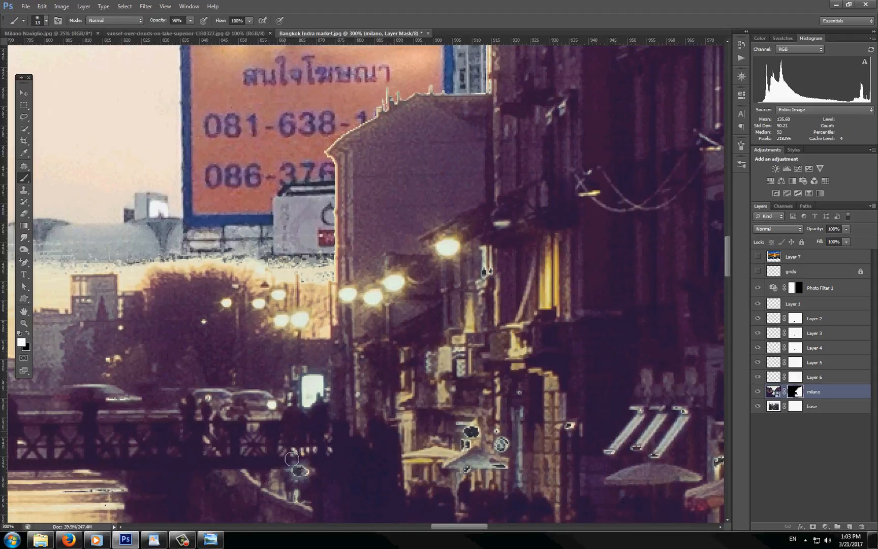
click(299, 470)
Paint white over the masked spots around the café umbrellas, awning lights and storefronts along the canal street.
mouse_move(471, 432)
mouse_down()
mouse_move(454, 466)
mouse_move(471, 471)
mouse_move(500, 434)
mouse_up()
mouse_move(559, 442)
mouse_down()
mouse_move(559, 431)
mouse_move(603, 453)
mouse_move(657, 452)
mouse_move(691, 425)
mouse_up()
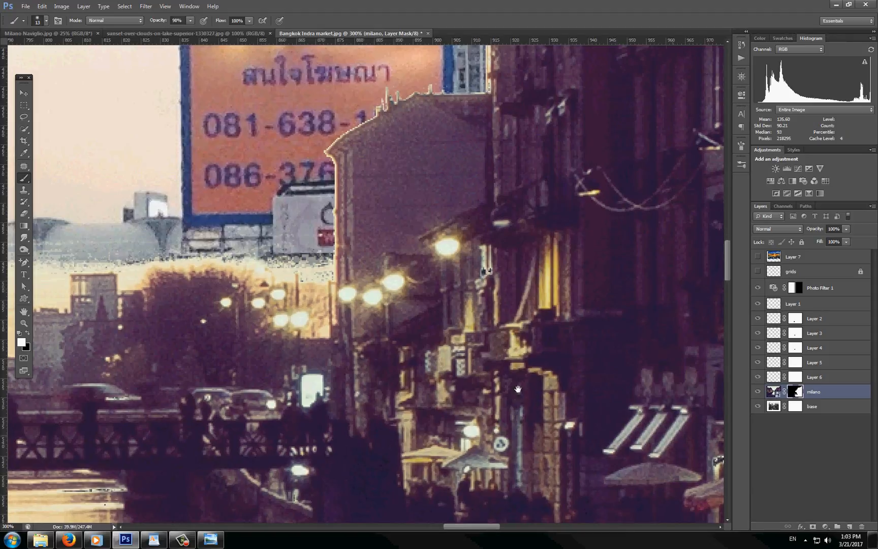
drag(565, 328, 411, 282)
click(330, 223)
mouse_move(563, 418)
mouse_down()
mouse_move(613, 382)
mouse_move(610, 414)
mouse_up()
Show the milano layer mask by itself on the canvas, with the Milan buildings' area in view.
key(z)
alt+click(648, 396)
alt+click(648, 395)
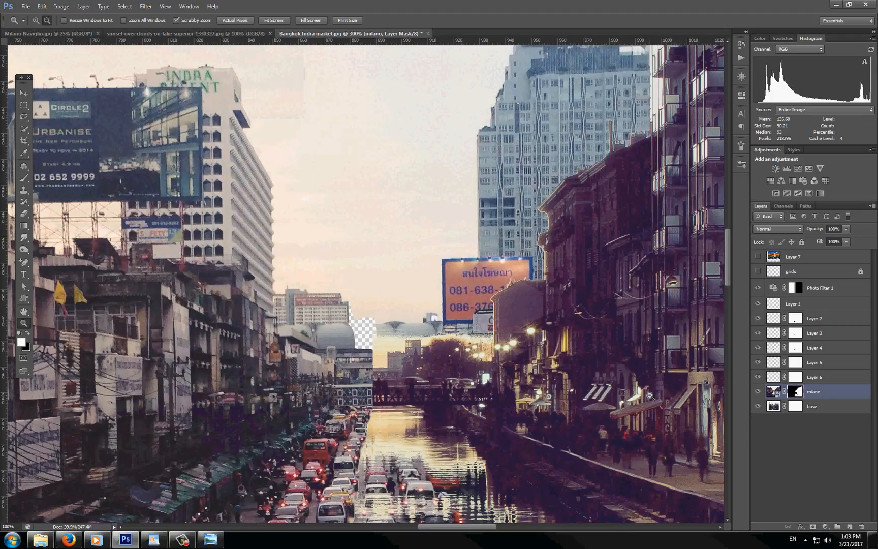
alt+click(648, 396)
key(b)
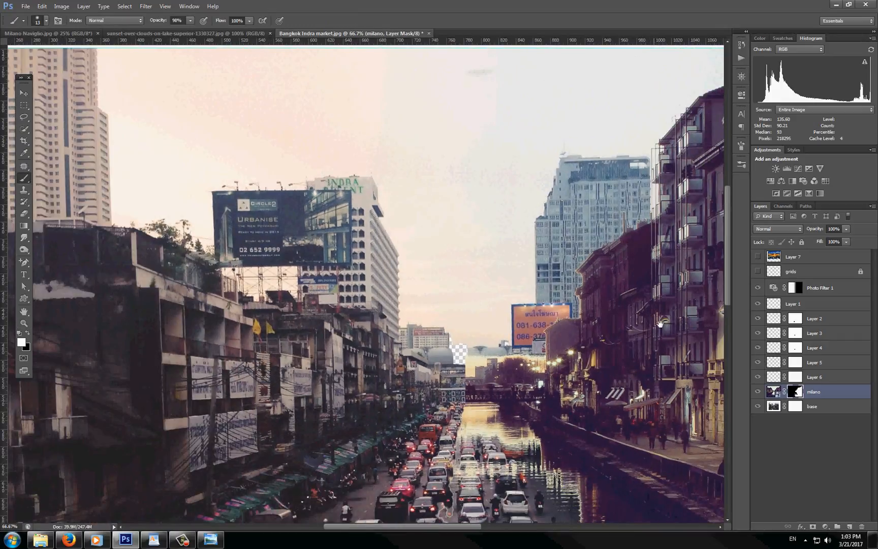
drag(660, 323, 630, 325)
key(z)
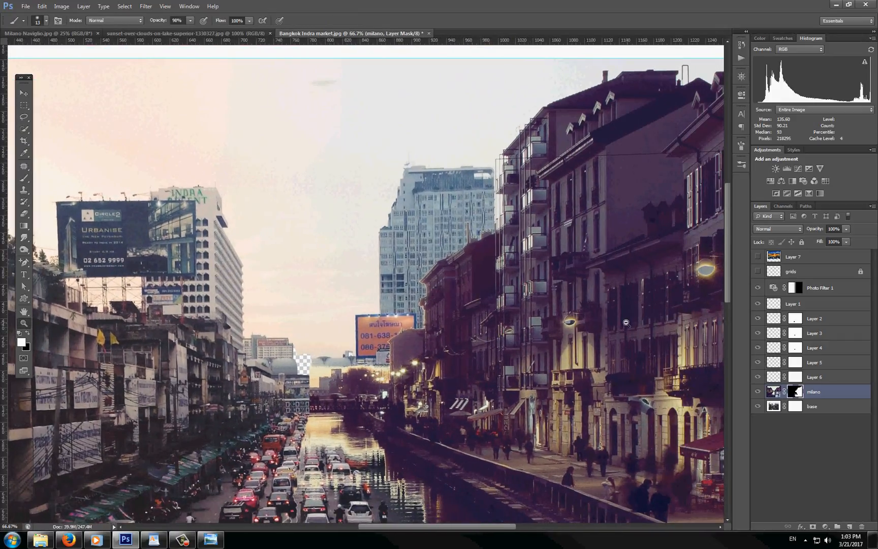
alt+click(626, 323)
alt+click(625, 330)
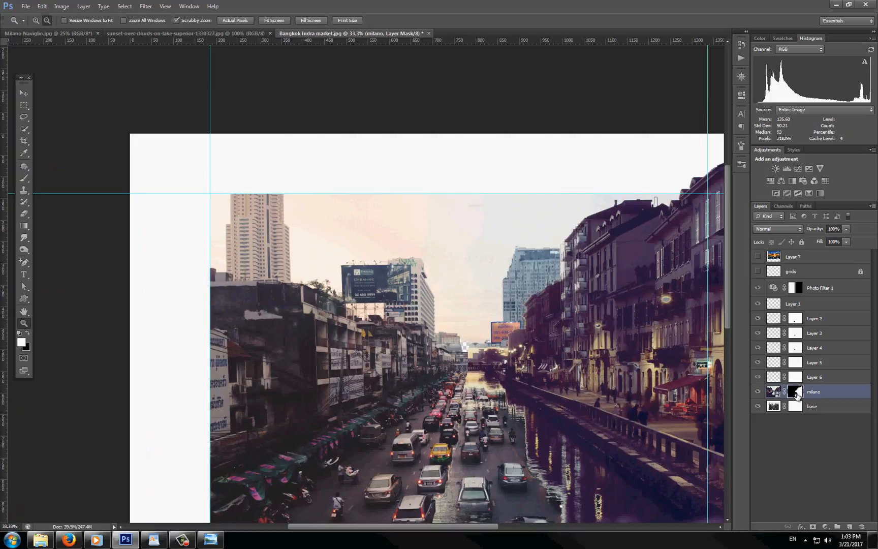
alt+click(794, 396)
drag(547, 280, 508, 274)
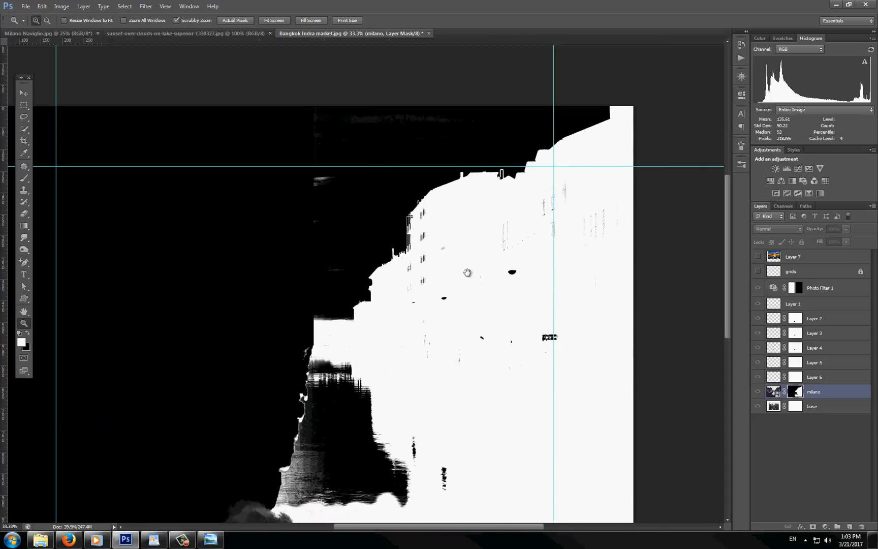
Lasso the specked interior of the Milan buildings on the mask, fill it with white and deselect.
click(24, 117)
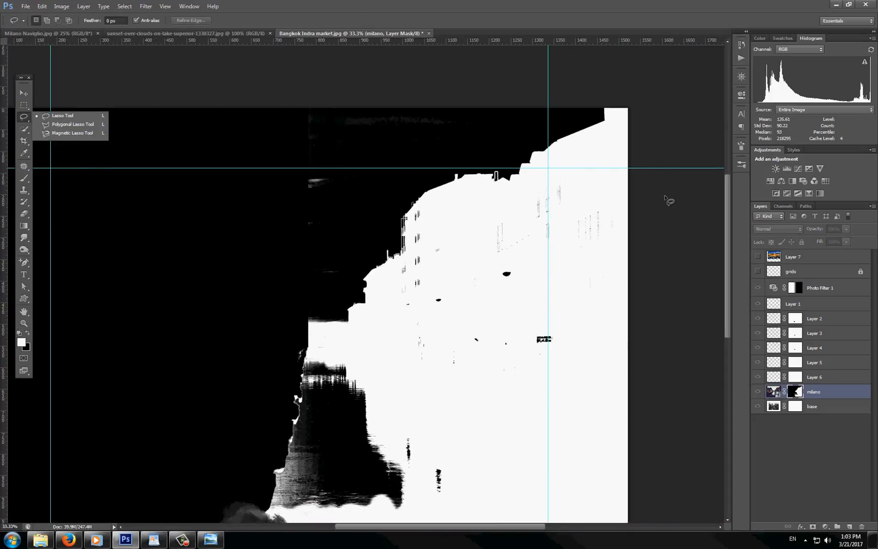
mouse_move(615, 153)
mouse_down()
mouse_move(491, 210)
mouse_move(430, 206)
mouse_move(411, 214)
mouse_move(408, 256)
mouse_move(385, 276)
mouse_move(382, 291)
mouse_move(387, 395)
mouse_move(449, 383)
mouse_move(526, 402)
mouse_move(571, 449)
mouse_move(632, 441)
mouse_move(662, 230)
mouse_move(658, 188)
mouse_move(621, 159)
mouse_up()
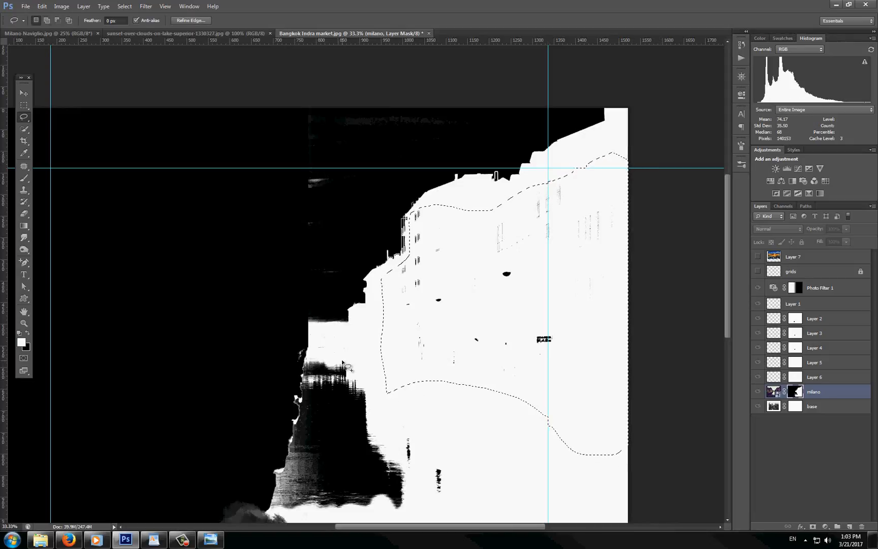
key(shift+F5)
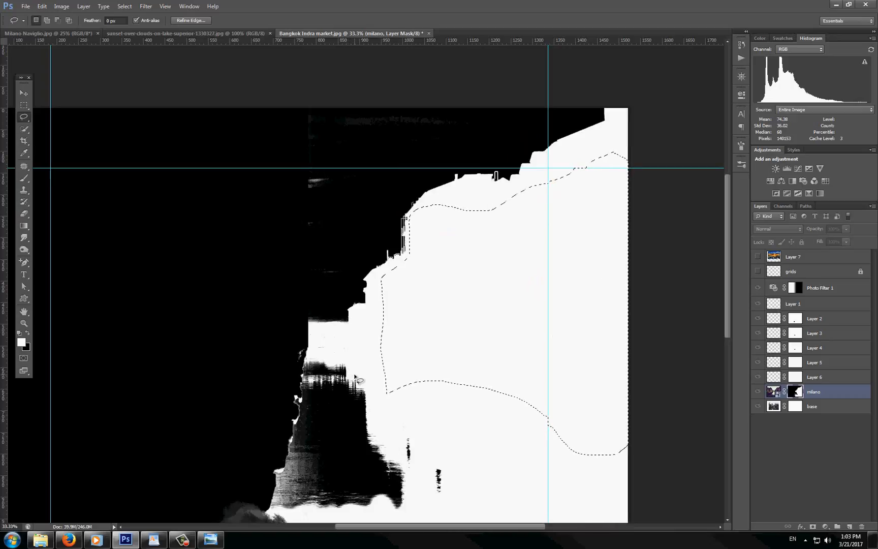
key(ctrl+d)
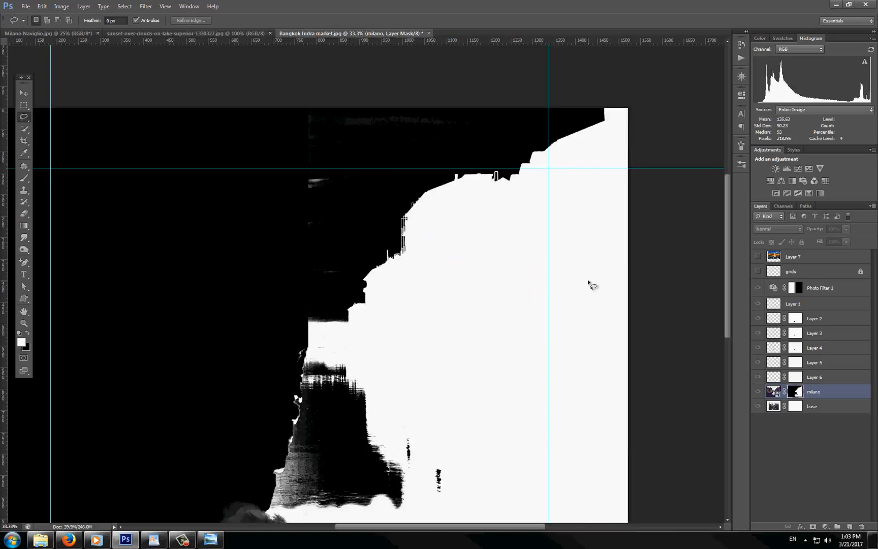
Paint black over the faint grey specks in the sky area of the milano mask and return to the composite image.
key(b)
right_click(412, 145)
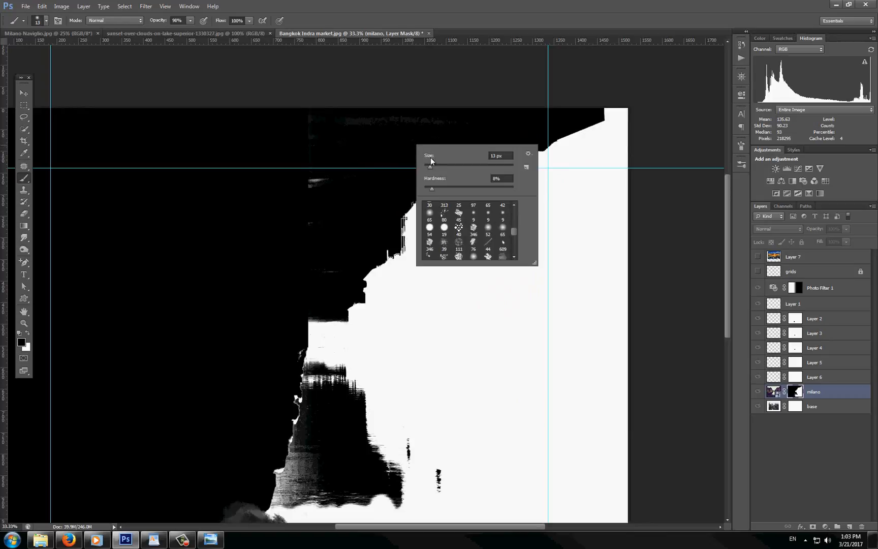
mouse_move(484, 121)
mouse_down()
mouse_move(335, 117)
mouse_move(387, 130)
mouse_move(492, 120)
mouse_move(420, 140)
mouse_up()
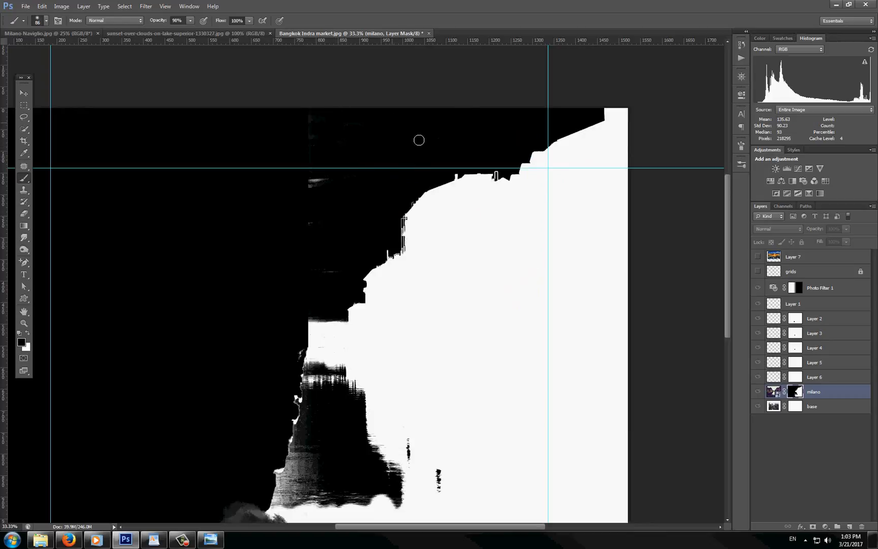
mouse_move(369, 153)
mouse_down()
mouse_move(317, 209)
mouse_move(309, 167)
mouse_up()
alt+click(795, 393)
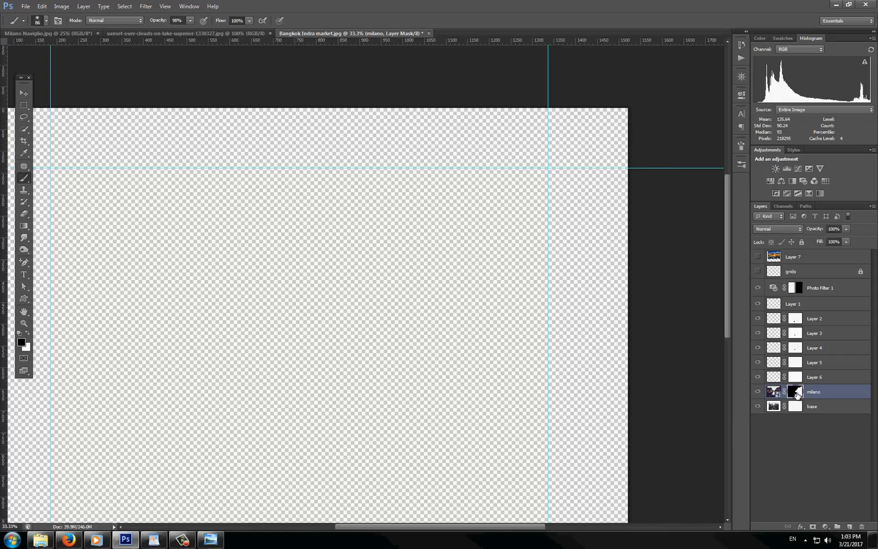
Make the sunset photo on Layer 7 visible over the whole composite and reduce its opacity to 36%.
key(z)
alt+click(314, 302)
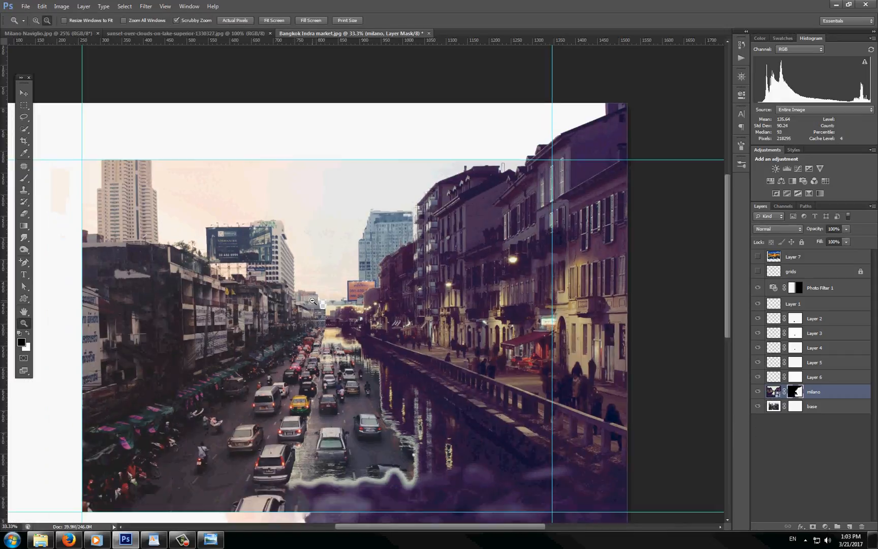
click(758, 258)
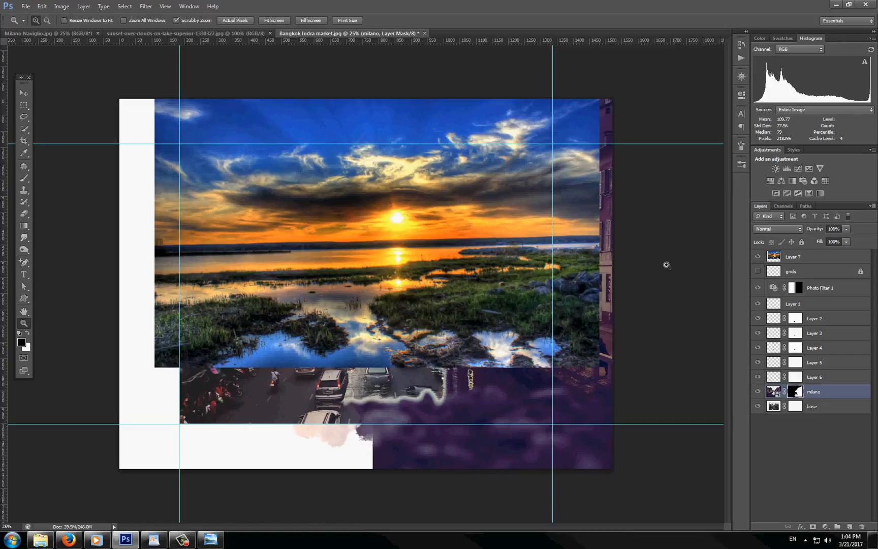
key(v)
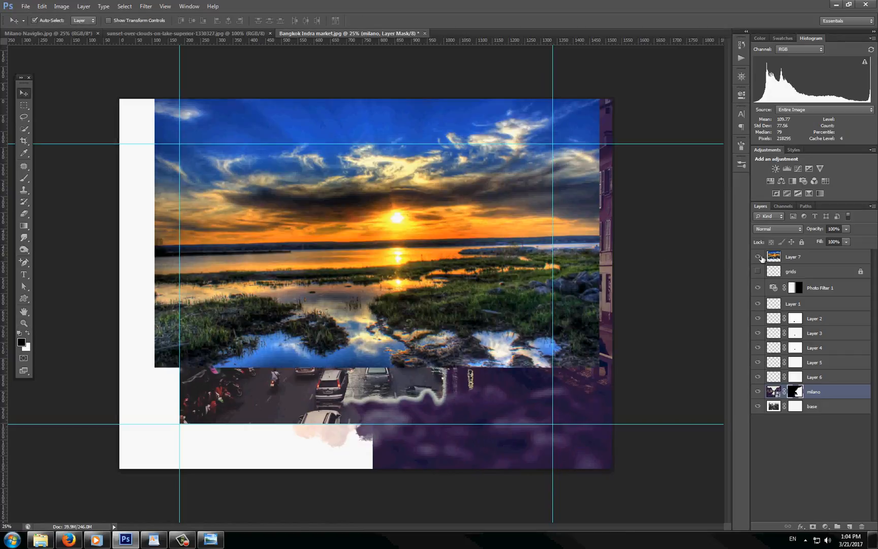
click(803, 259)
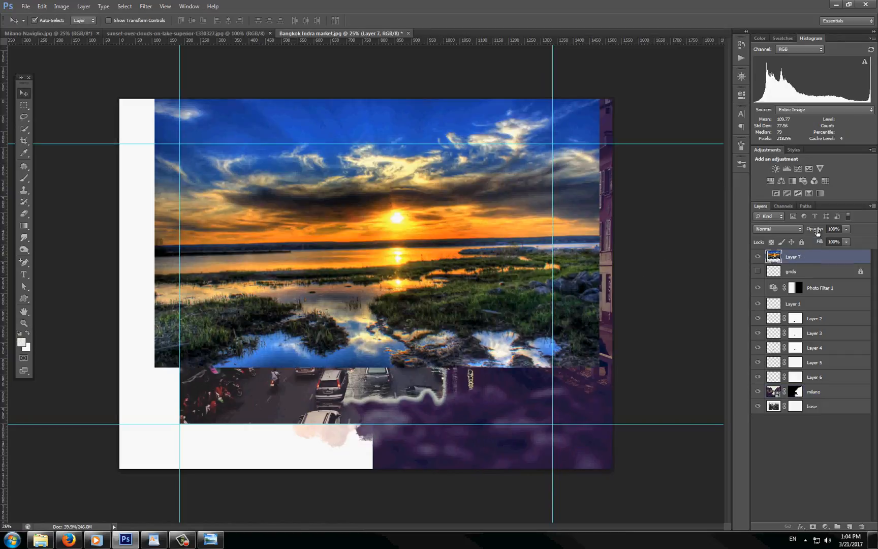
drag(817, 232, 743, 235)
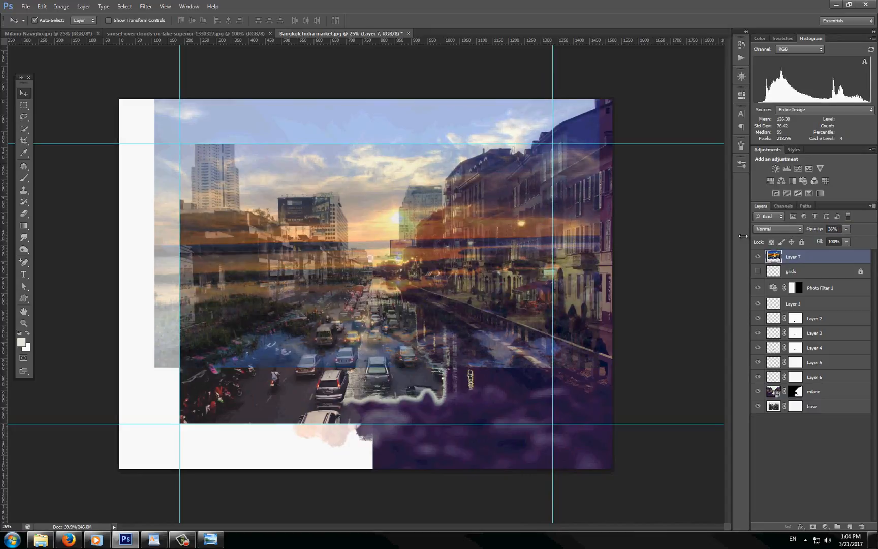
Move the sunset photo slightly right and down so its sun sits beside the distant canal buildings, with opacity at 46%.
key(z)
click(392, 226)
drag(435, 205, 414, 300)
key(v)
key(z)
alt+click(469, 184)
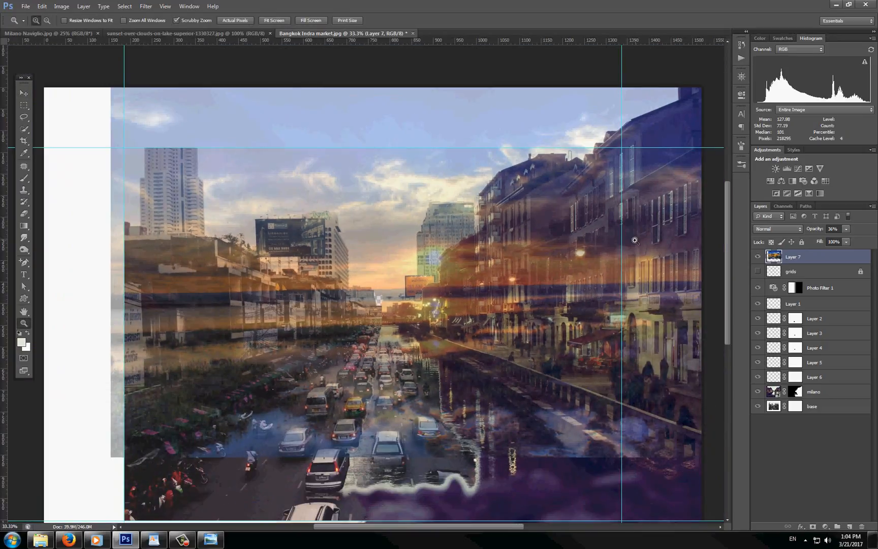
drag(813, 234, 826, 234)
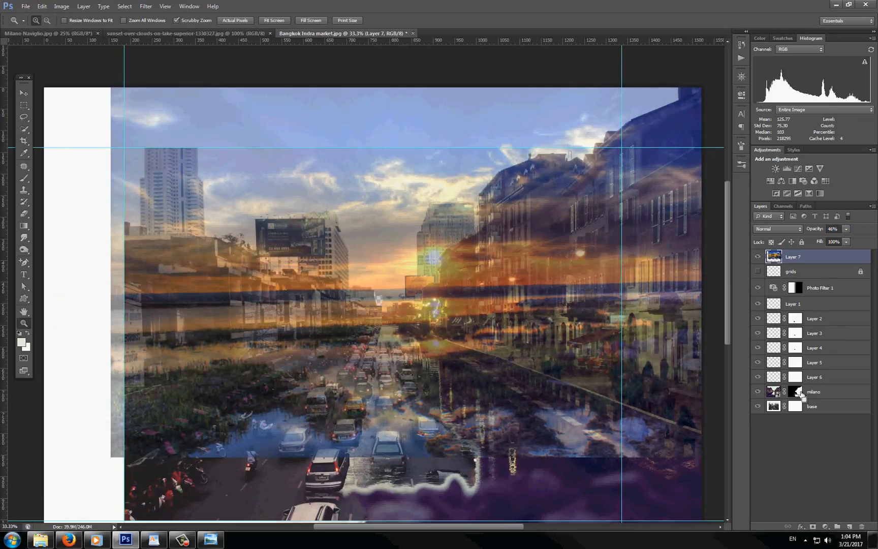
Copy the milano layer mask onto Layer 7 and invert it so the sunset stays off the Milan buildings.
drag(798, 393, 796, 259)
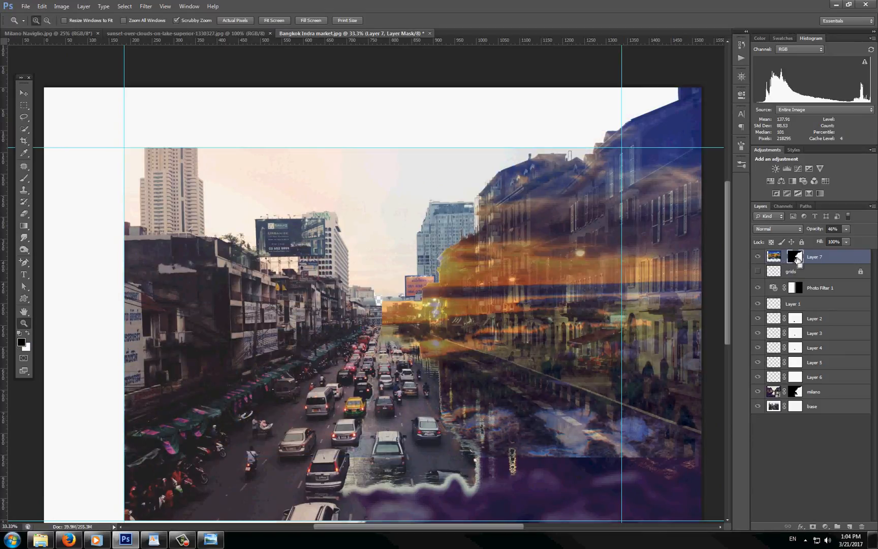
key(ctrl+i)
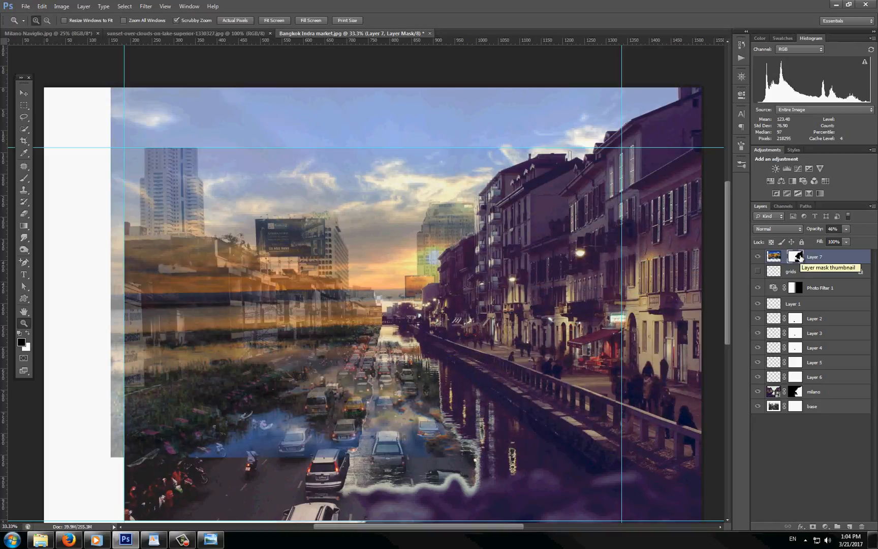
Show only the base layer and select the sky above the Bangkok skyline with the Quick Selection tool.
click(772, 407)
alt+click(758, 406)
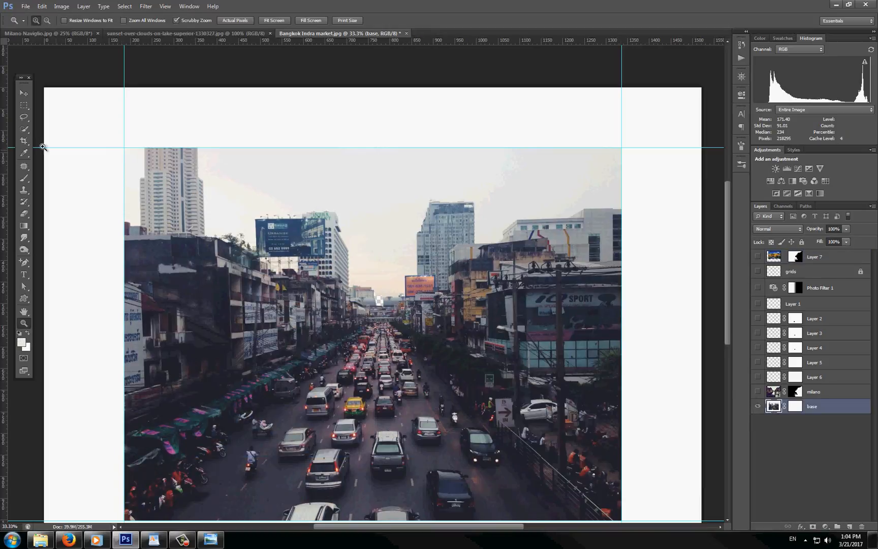
click(24, 129)
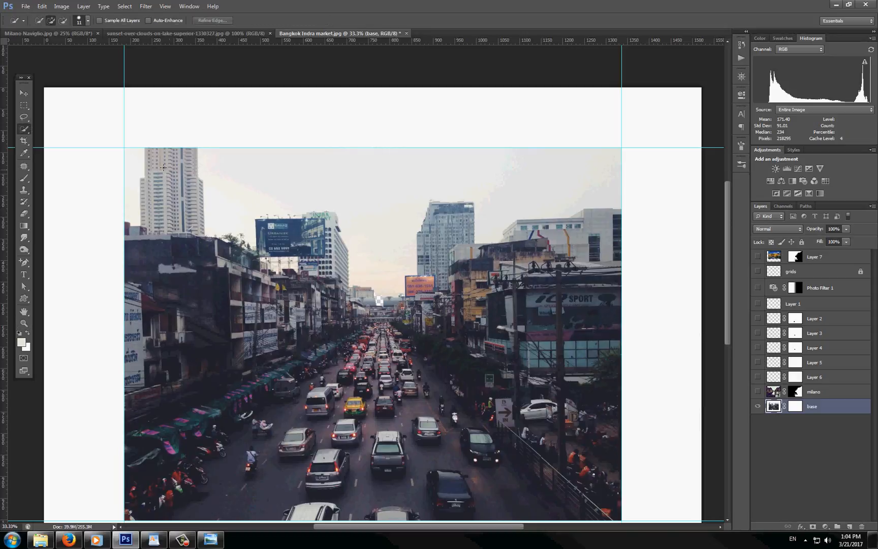
mouse_move(279, 179)
mouse_down()
mouse_move(352, 180)
mouse_move(338, 189)
mouse_move(373, 235)
mouse_move(395, 192)
mouse_move(445, 182)
mouse_move(498, 189)
mouse_move(492, 221)
mouse_move(503, 209)
mouse_move(487, 216)
mouse_up()
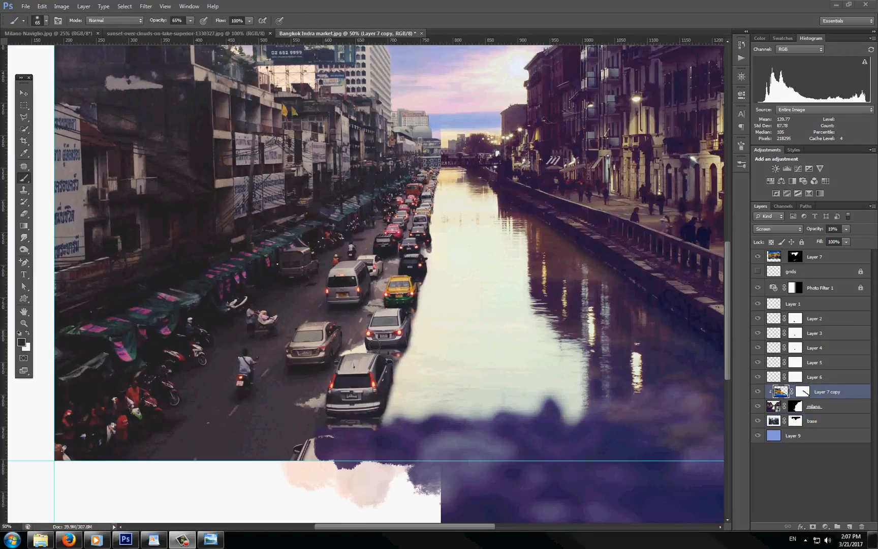
Examine the row of cars along the canal water's edge up close and in the wider street view.
key(z)
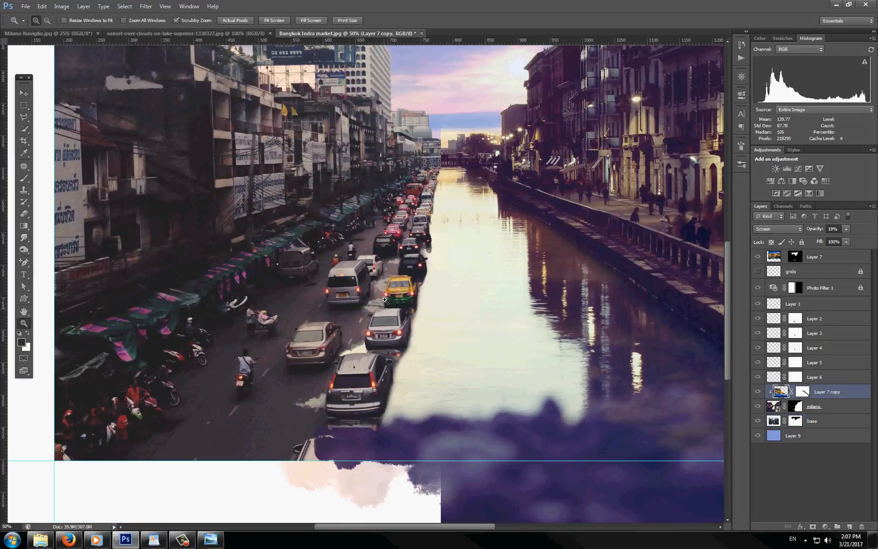
click(394, 262)
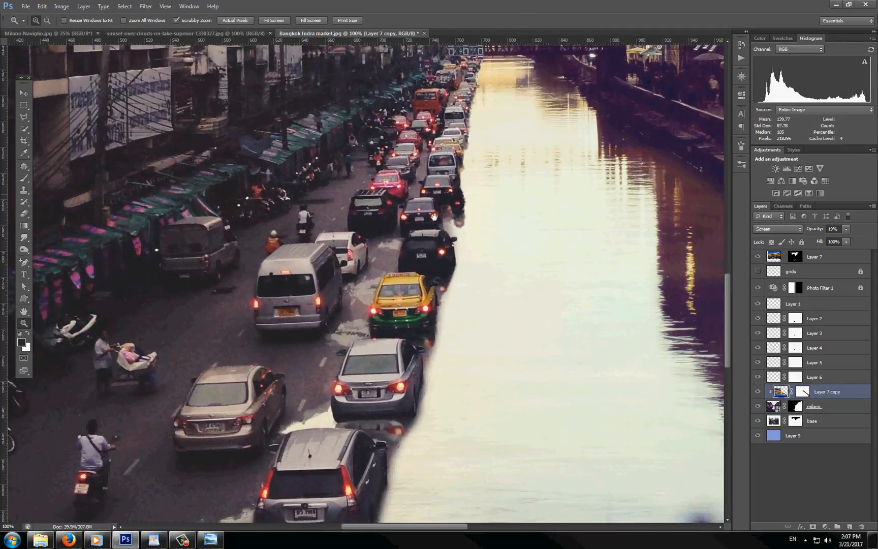
click(441, 226)
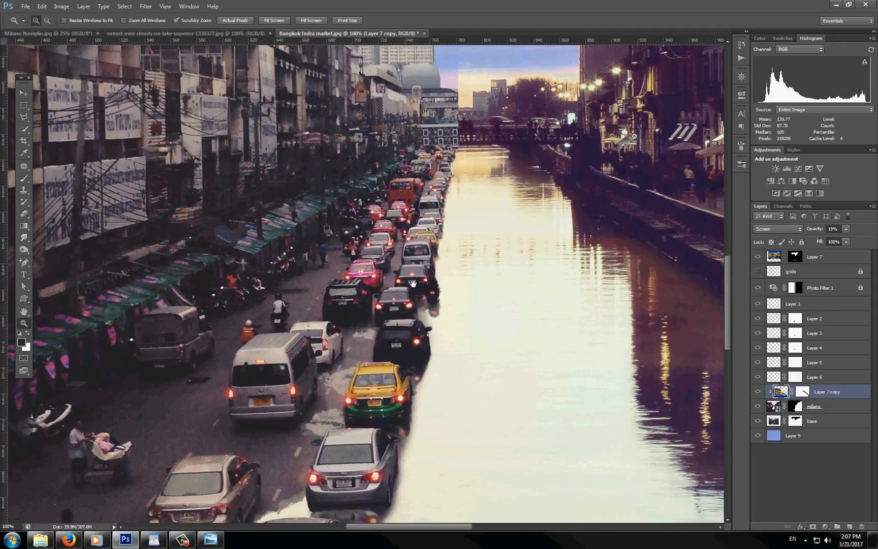
drag(442, 227, 477, 126)
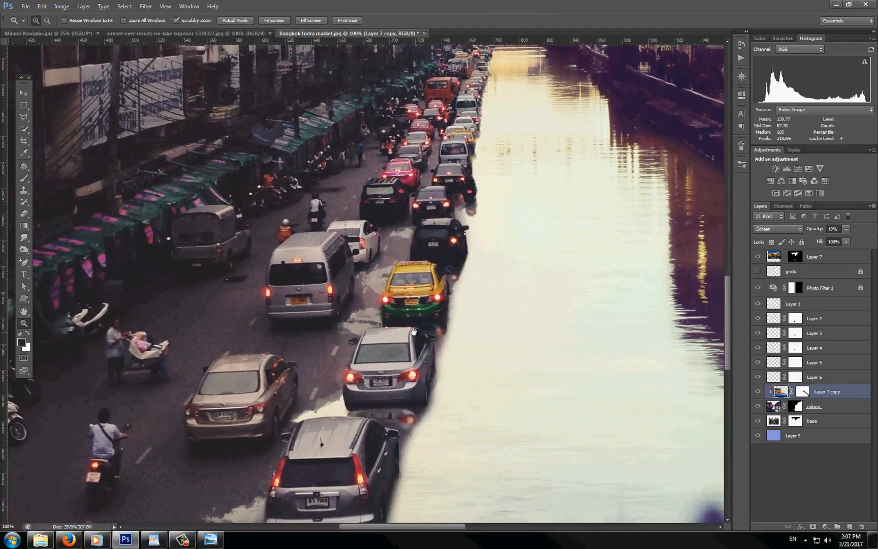
drag(415, 305, 428, 259)
alt+click(414, 316)
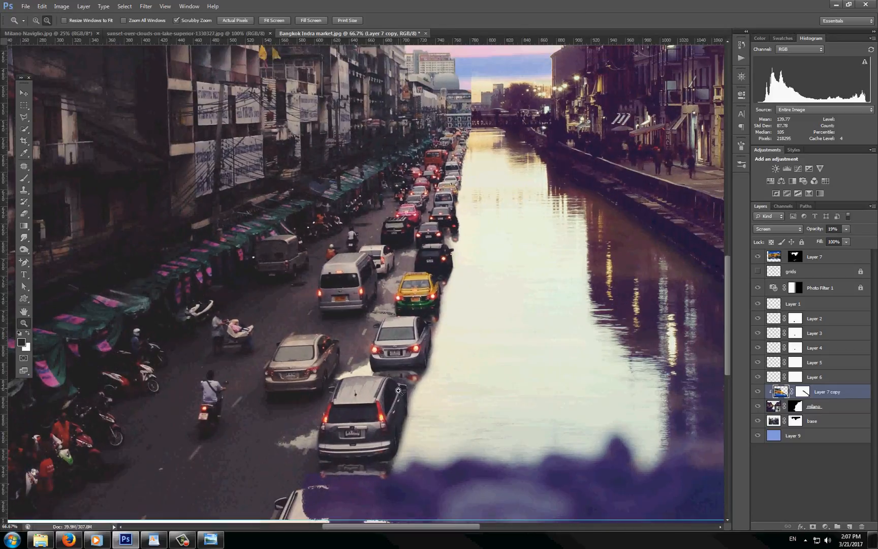
alt+click(374, 429)
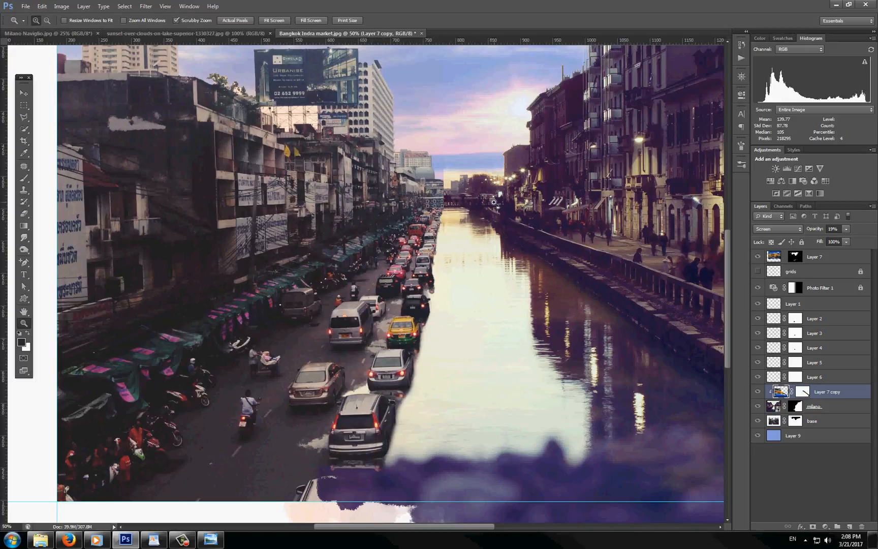
drag(513, 294, 462, 318)
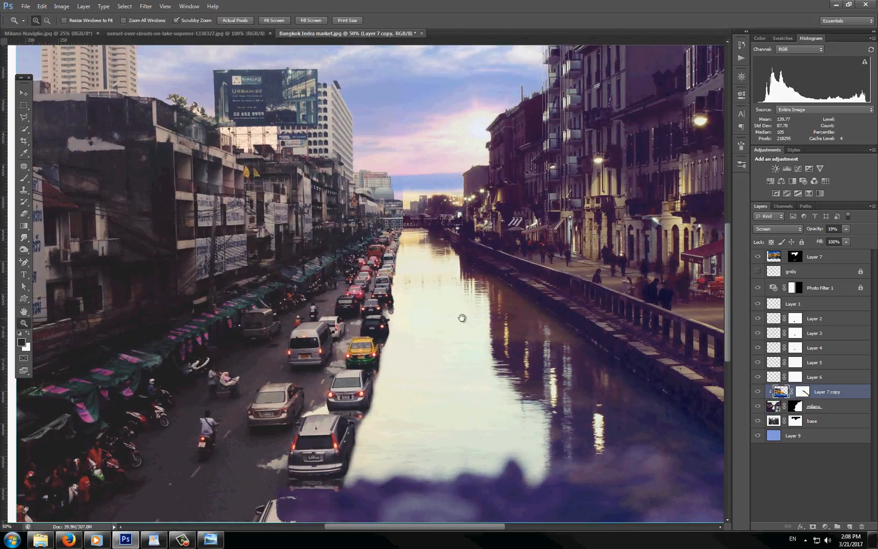
Compare the canal water with the clipped Layer 7 copy off and on, clearing the selection along the way.
key(v)
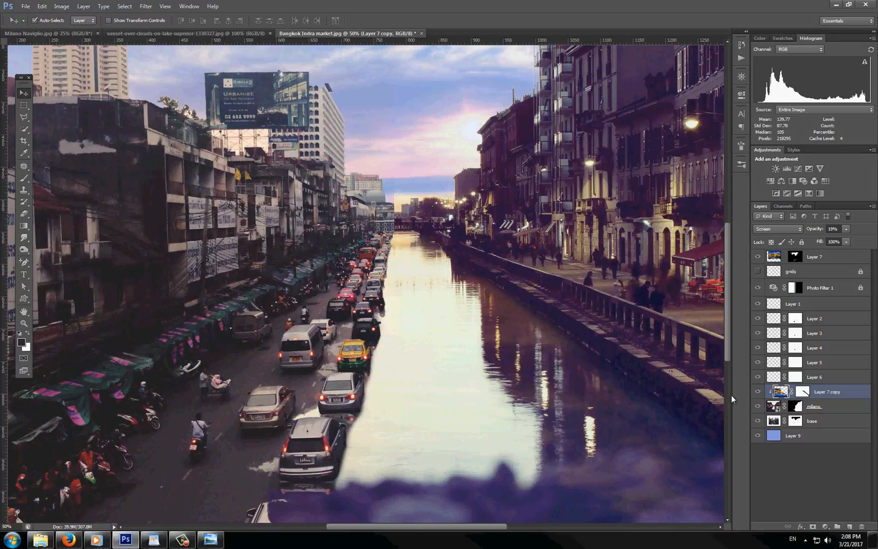
click(757, 392)
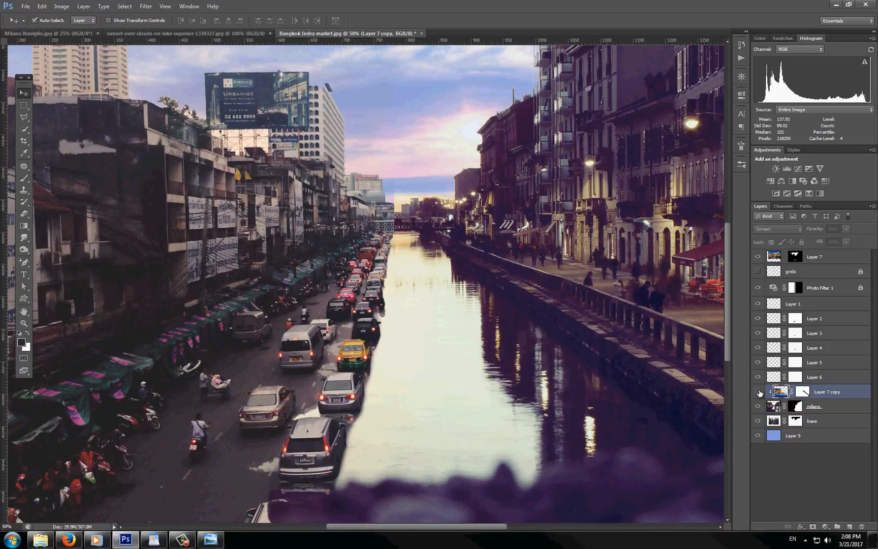
click(758, 392)
drag(559, 222, 517, 337)
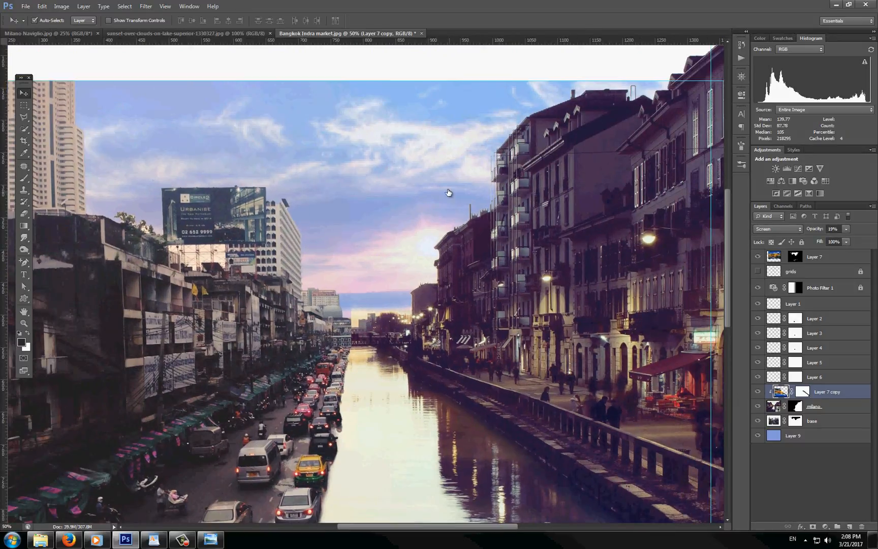
click(757, 392)
click(758, 392)
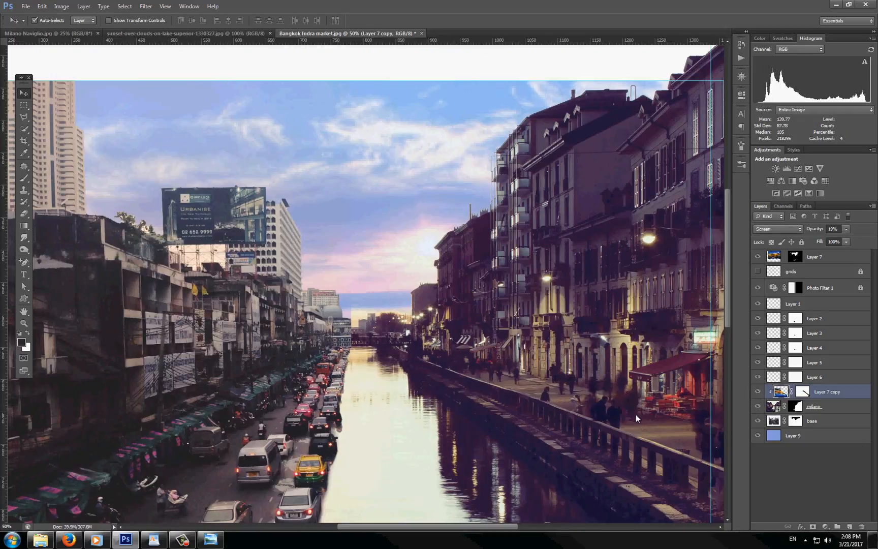
drag(408, 467, 403, 336)
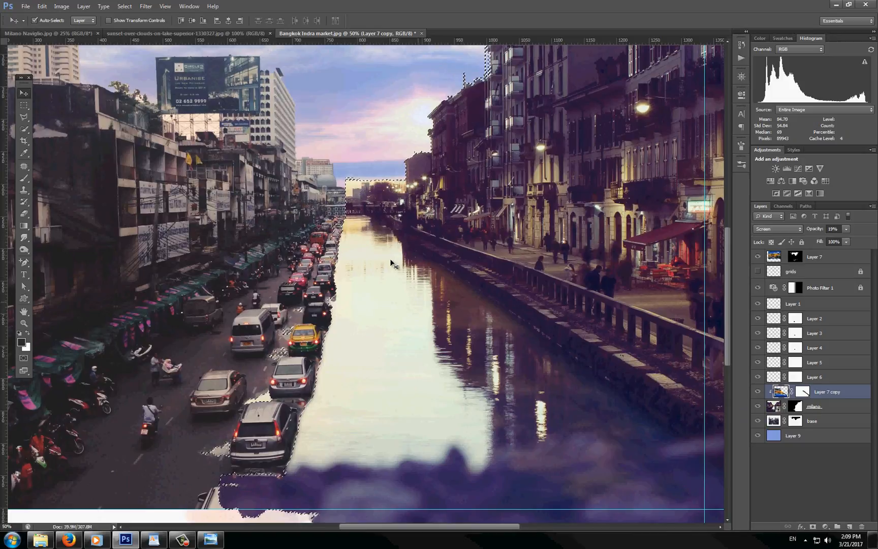
key(ctrl+d)
click(757, 392)
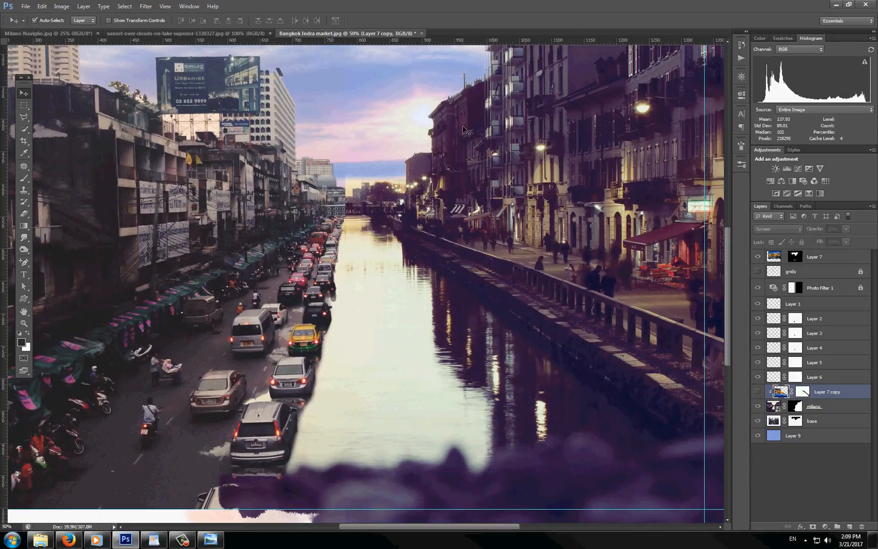
click(758, 392)
drag(322, 267, 373, 347)
Compare the horizon above the bridge with Layer 7 off and on, leave it hidden and select the milano layer.
key(z)
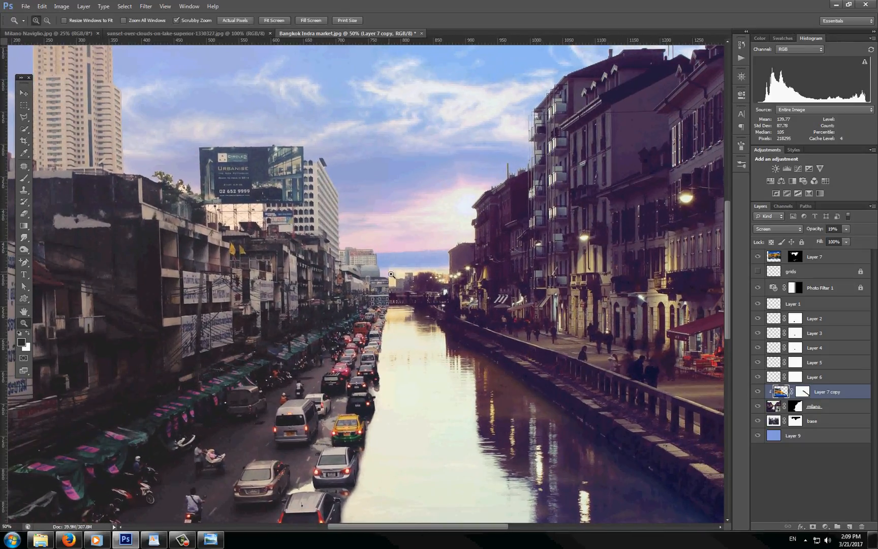
click(396, 281)
click(399, 281)
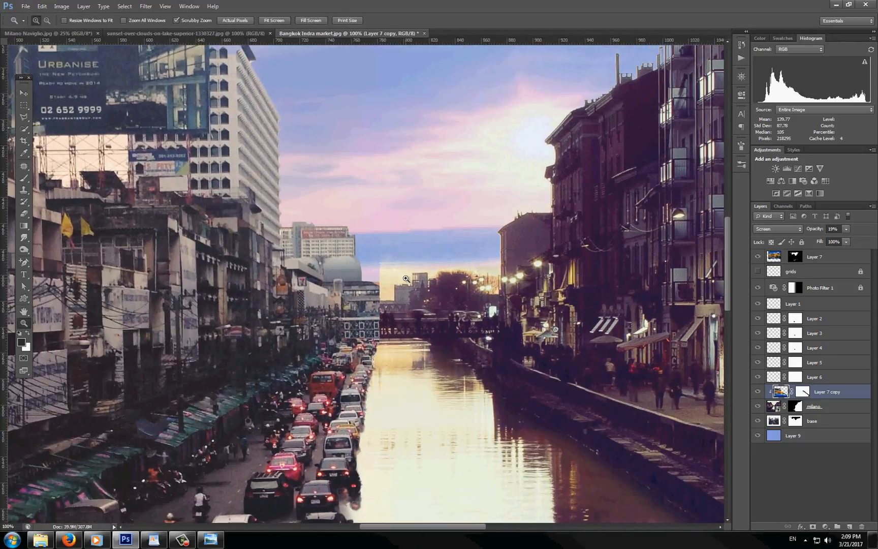
click(406, 279)
click(406, 280)
key(v)
click(371, 268)
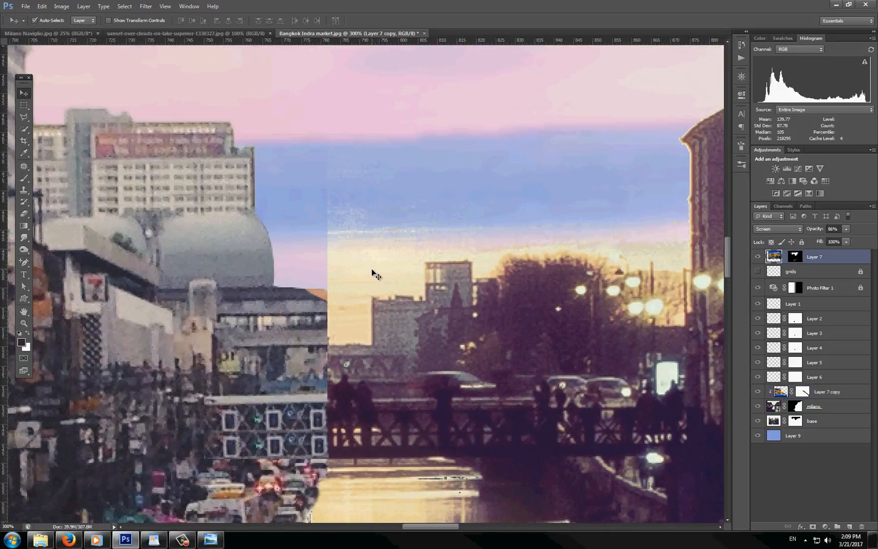
click(757, 257)
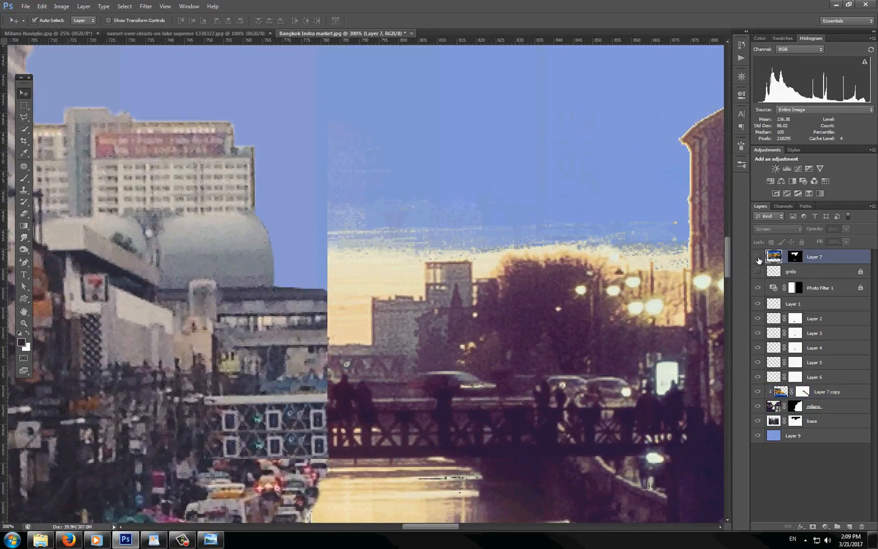
click(758, 257)
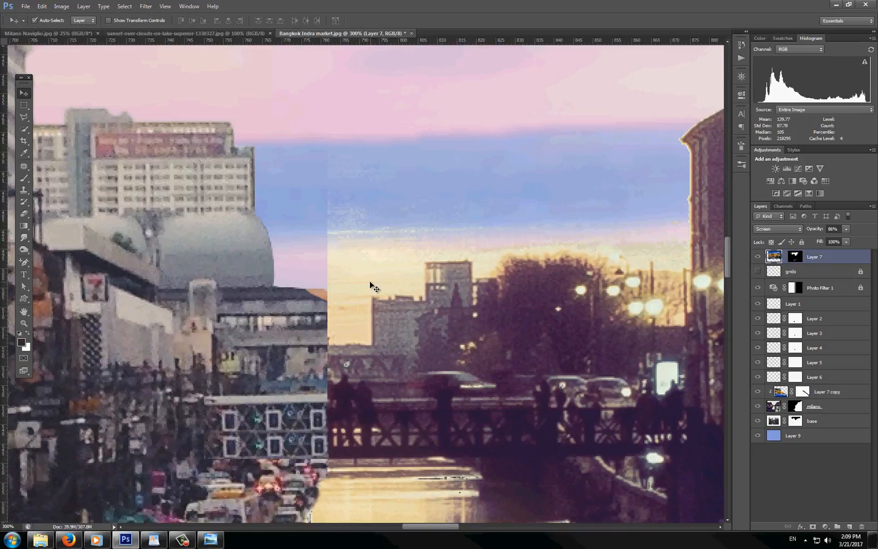
click(757, 257)
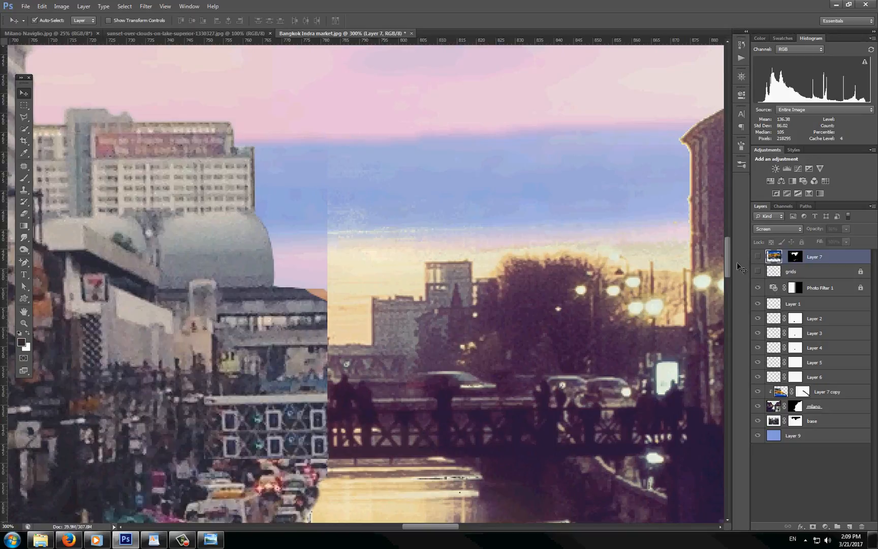
click(572, 361)
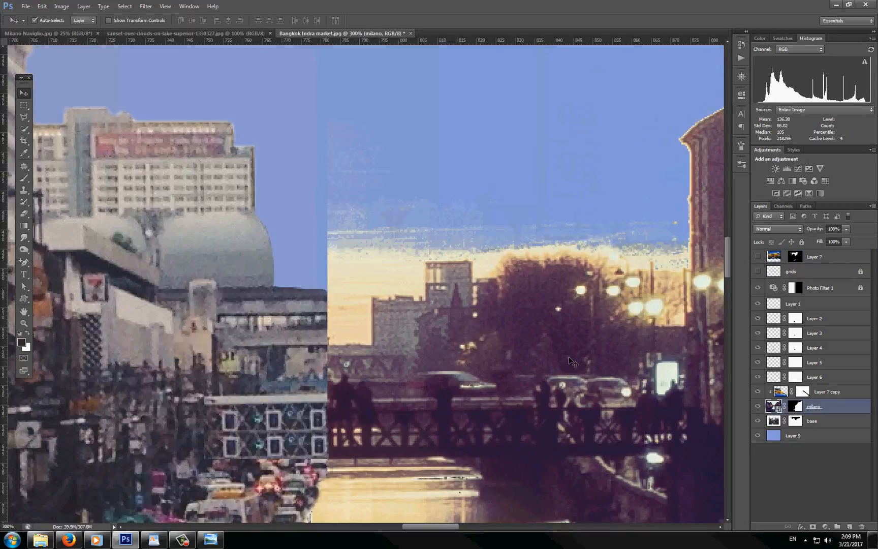
Activate the milano layer's mask and turn Layer 7 back on.
click(757, 406)
click(758, 406)
click(794, 406)
click(758, 257)
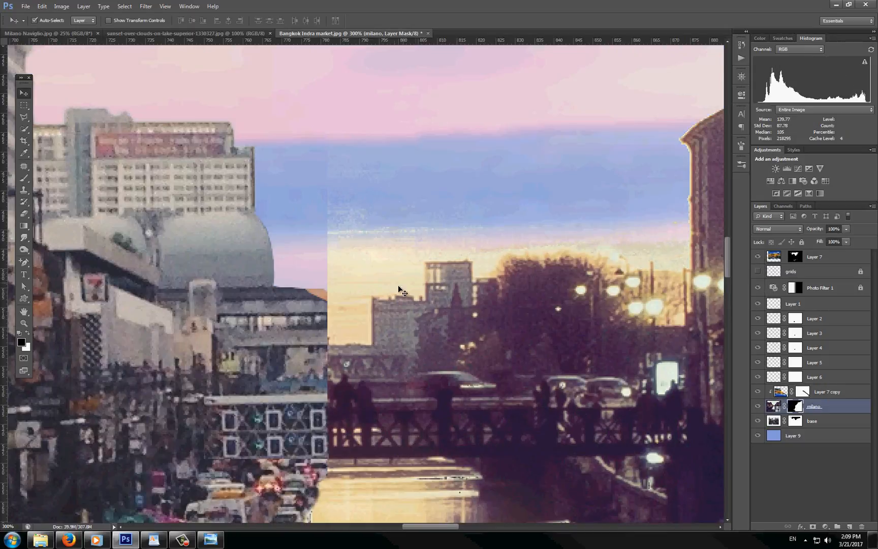
Outline the yellow Milan sky above the bridge with the Polygonal Lasso, following the distant buildings, treetops and the building on the canal's far side.
key(z)
click(367, 314)
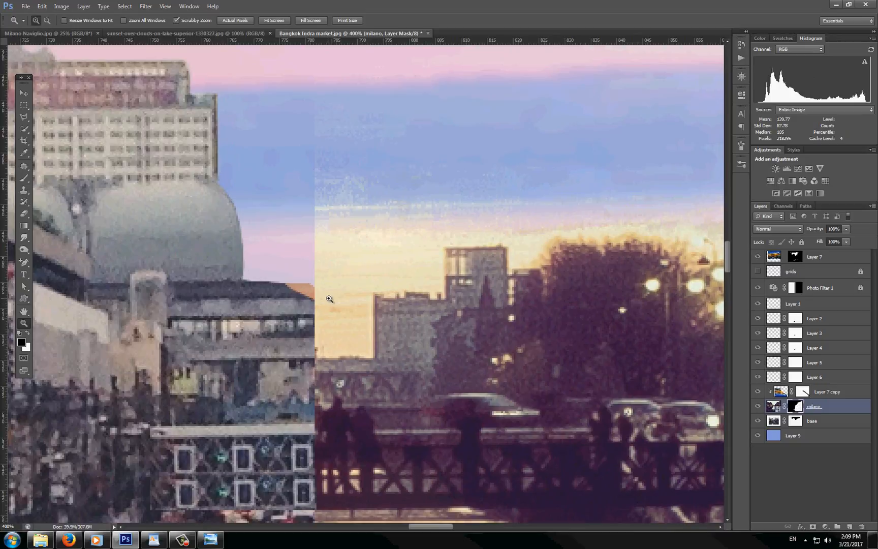
click(24, 117)
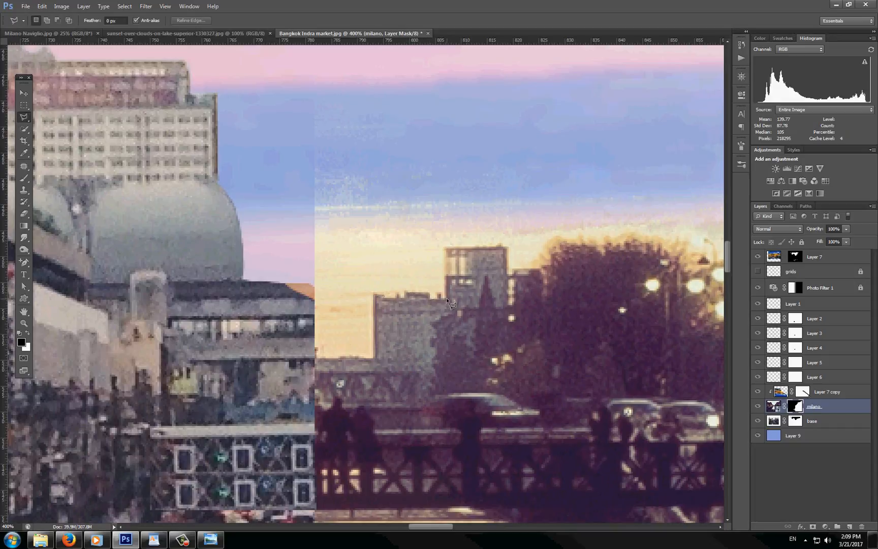
click(446, 248)
click(506, 249)
click(515, 308)
click(516, 270)
drag(557, 313, 419, 293)
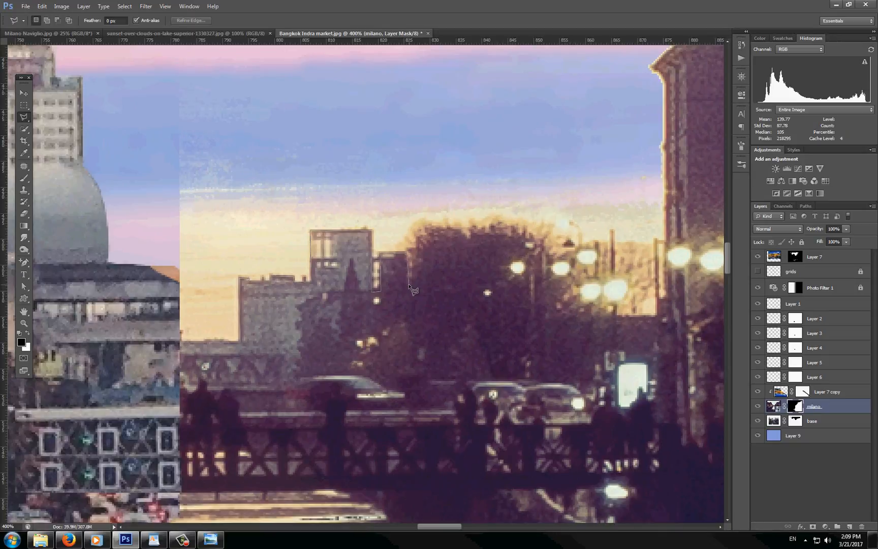
mouse_move(408, 285)
mouse_down()
mouse_move(410, 234)
mouse_move(422, 218)
mouse_move(522, 217)
mouse_move(574, 241)
mouse_move(610, 242)
mouse_move(613, 229)
mouse_move(616, 242)
mouse_move(650, 246)
mouse_move(664, 238)
mouse_move(664, 170)
mouse_up()
click(665, 170)
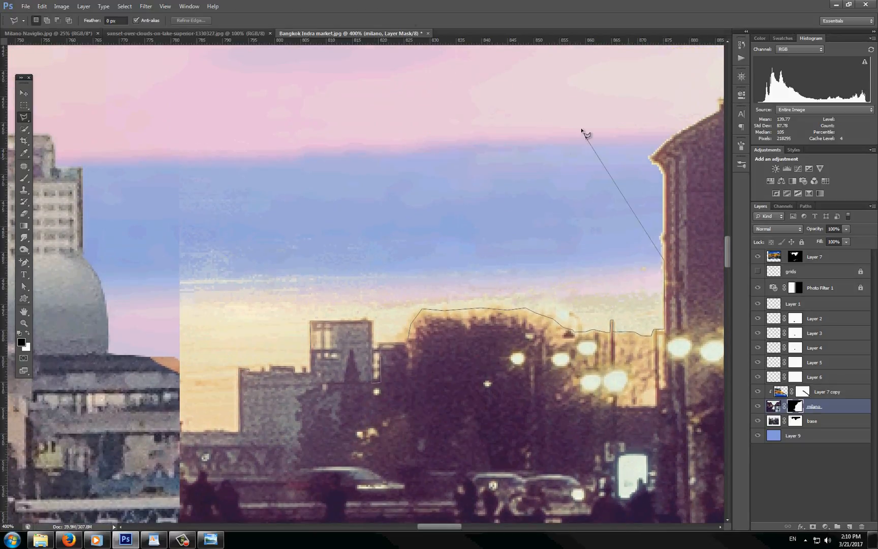
click(581, 129)
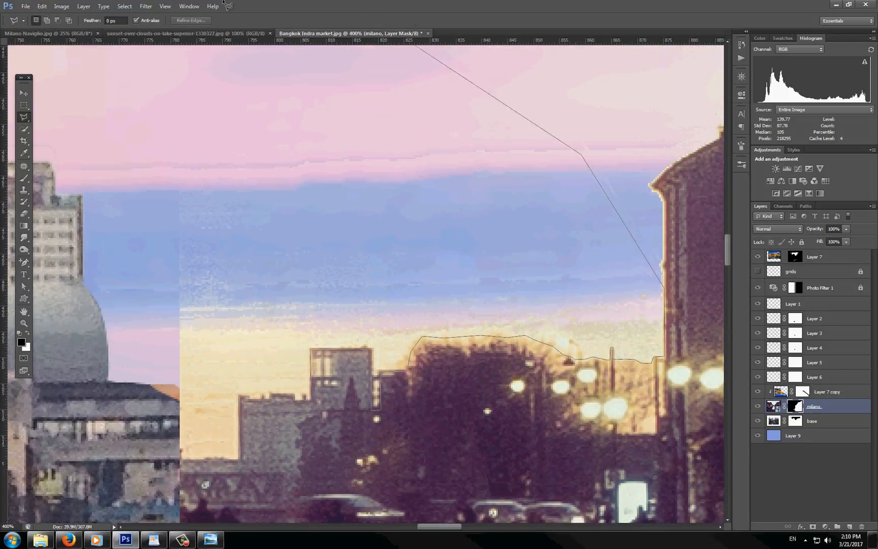
click(296, 85)
click(126, 70)
click(108, 177)
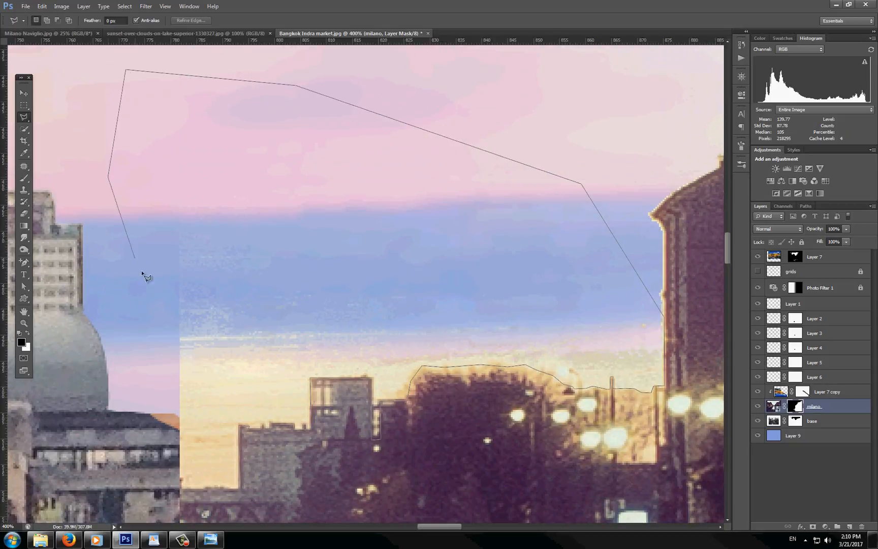
click(146, 281)
double_click(179, 406)
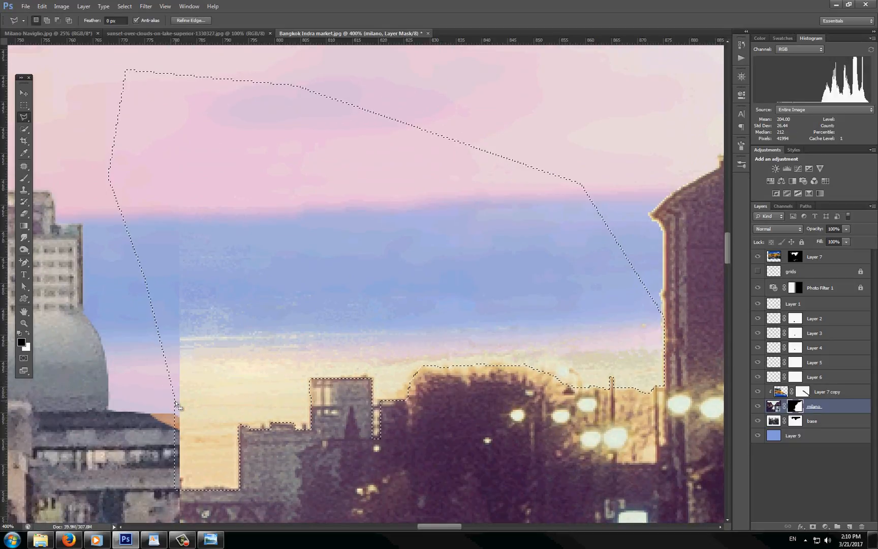
Fill the selected sky area on the milano mask with black to hide the yellow sky.
key(b)
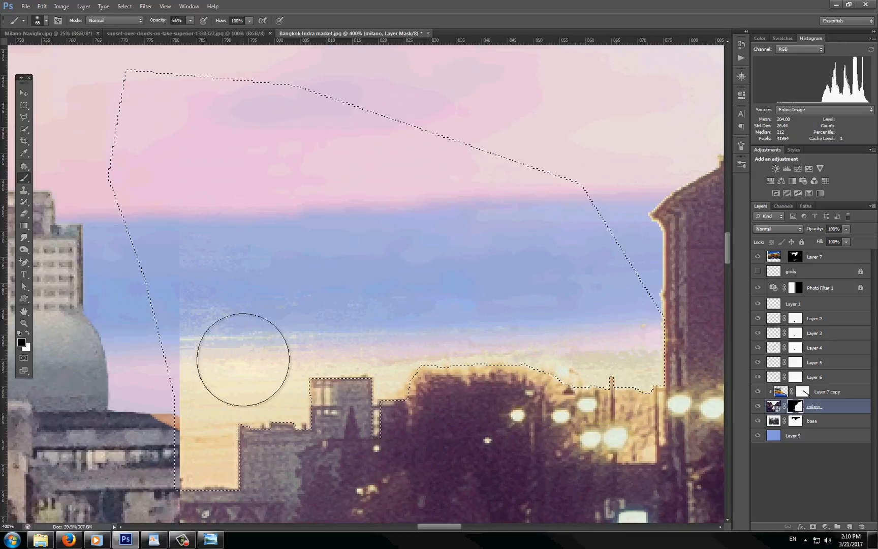
key(shift+BackSpace)
key(Return)
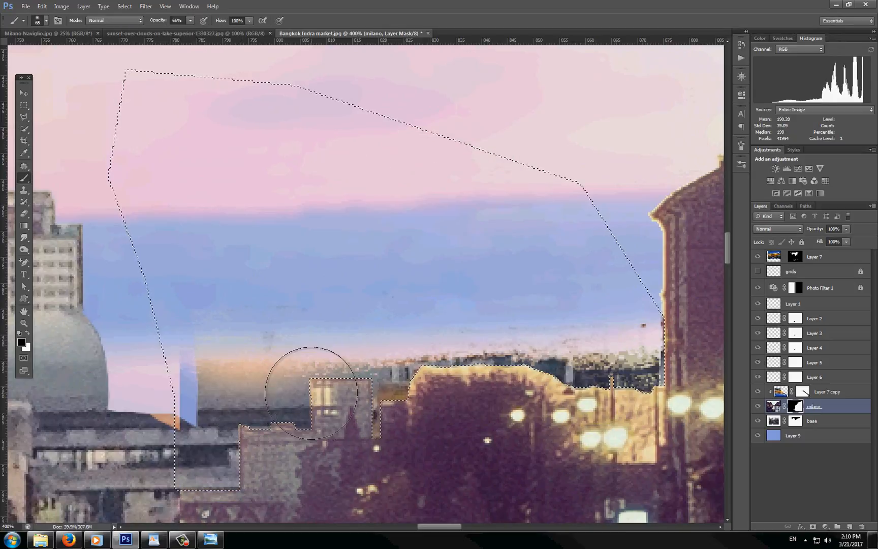
Fill the same area on the base layer's mask to hide the Bangkok buildings there, and clear the selection.
click(796, 422)
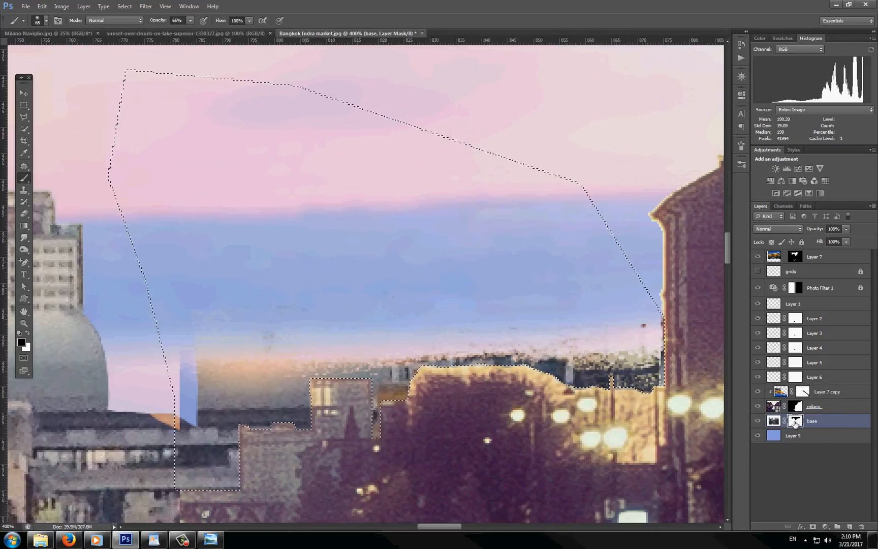
alt+click(759, 420)
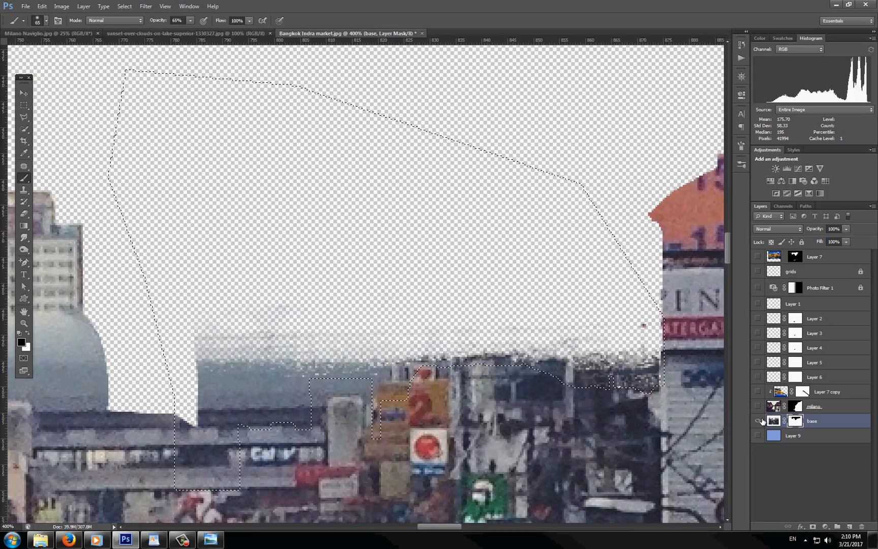
alt+click(759, 421)
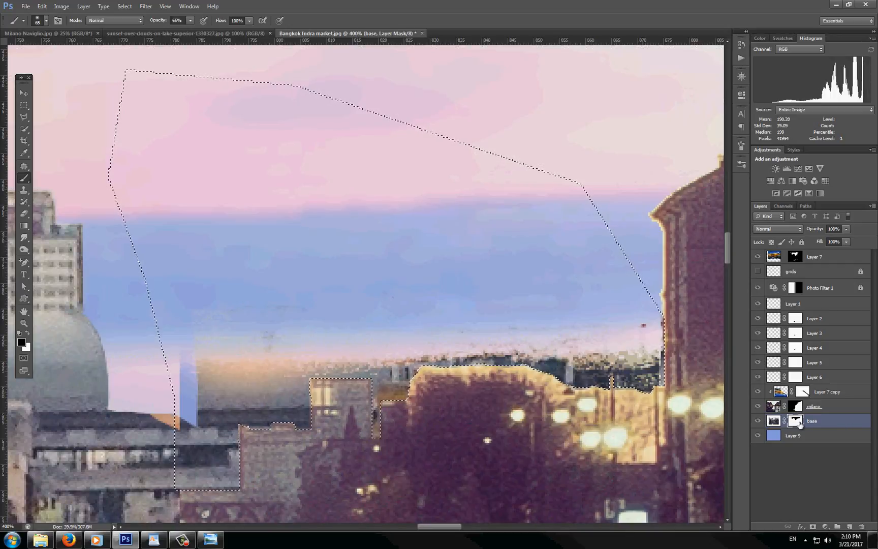
key(shift+F5)
key(Return)
key(b)
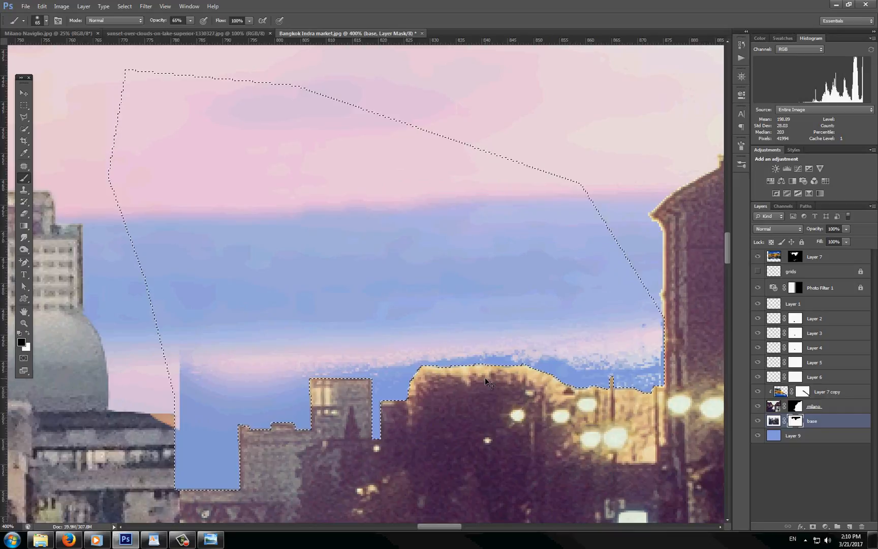
key(ctrl+d)
Examine the cleaned skyline at several magnifications, comparing it with the base, milano and Layer 7 layers off and on.
key(z)
alt+click(373, 363)
alt+click(303, 372)
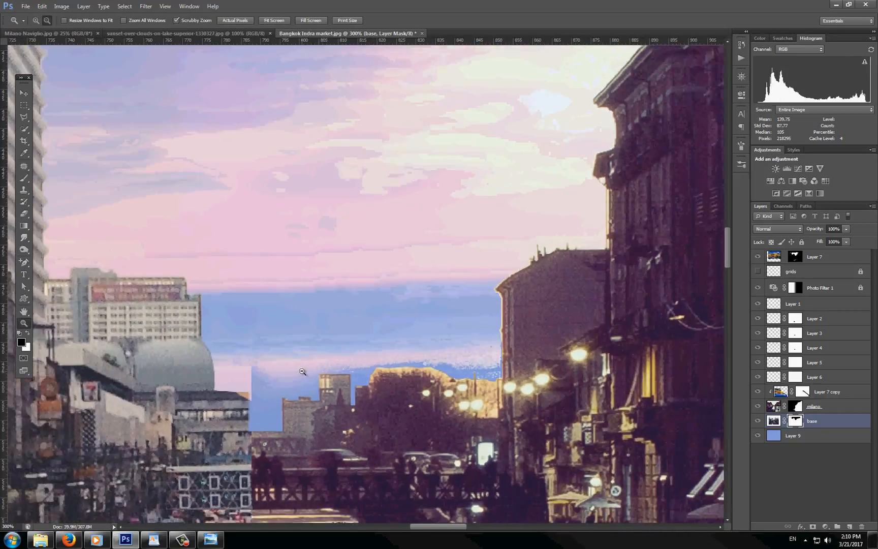
alt+click(303, 372)
click(320, 381)
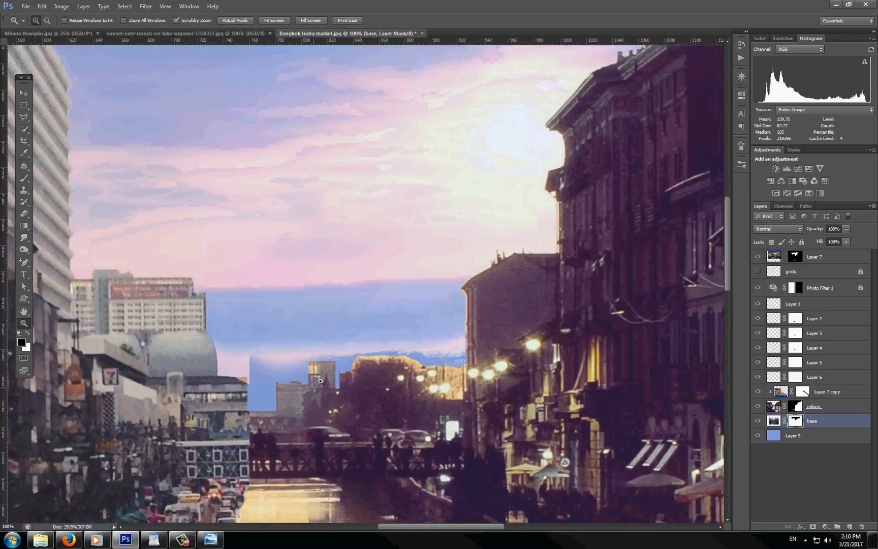
click(321, 382)
click(758, 421)
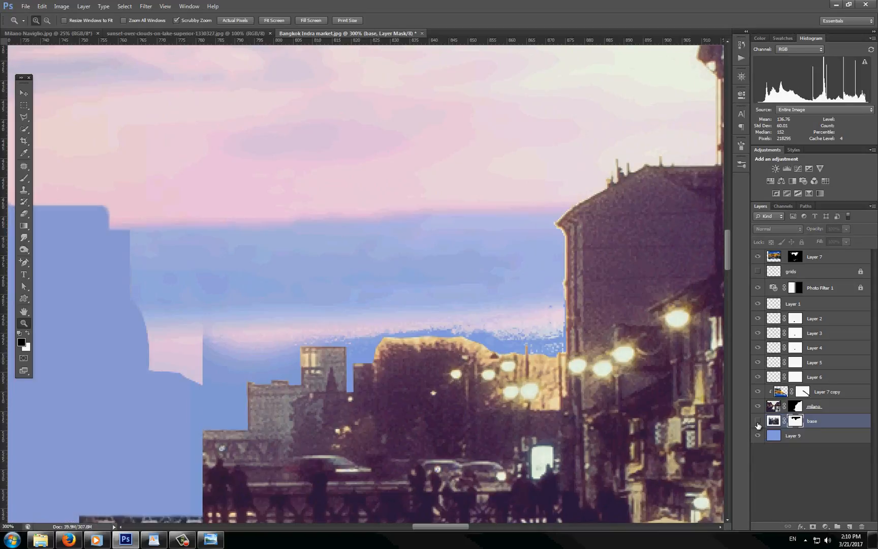
click(757, 421)
click(758, 406)
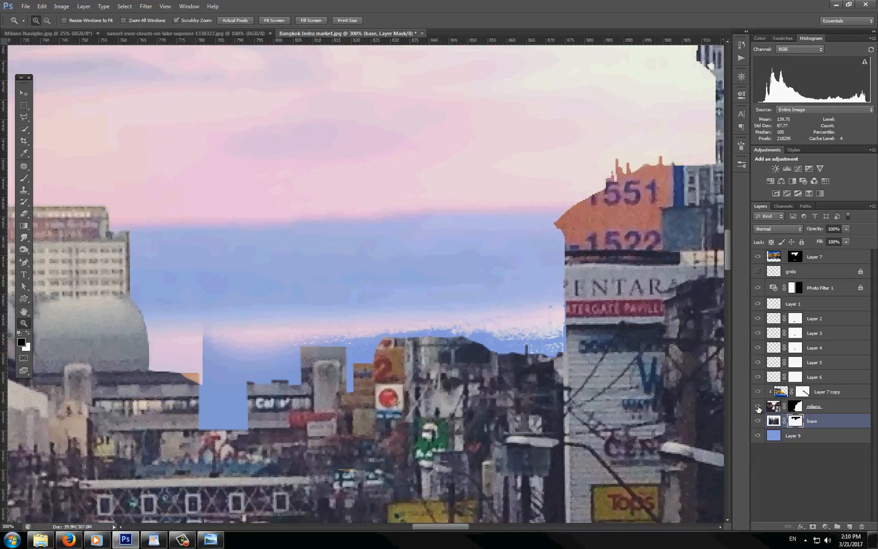
click(758, 407)
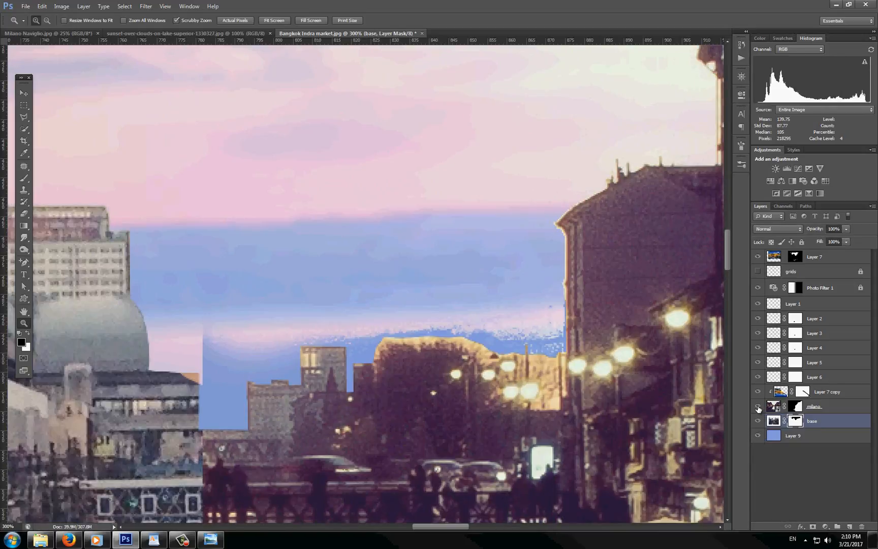
click(759, 257)
click(759, 256)
Make Layer 7's mask active, load the base layer's mask as a selection and invert it to cover the sky.
click(796, 257)
ctrl+click(796, 421)
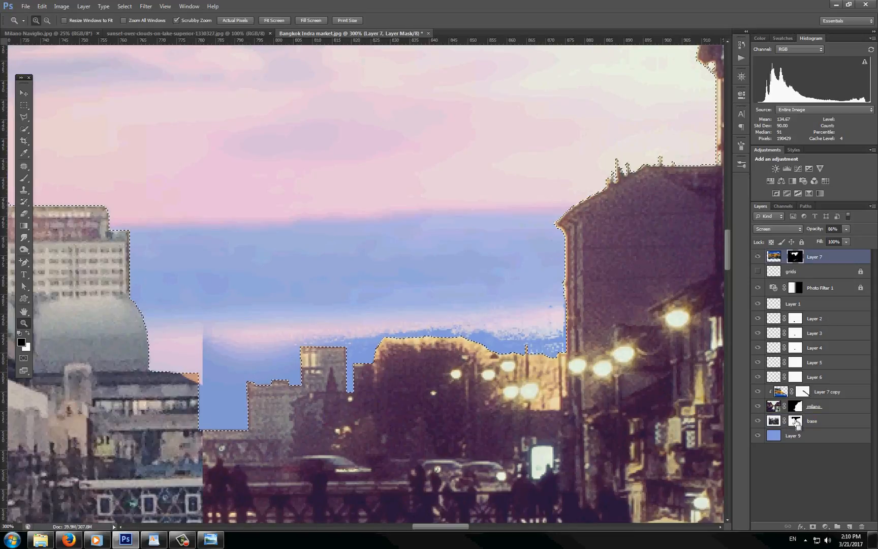
key(b)
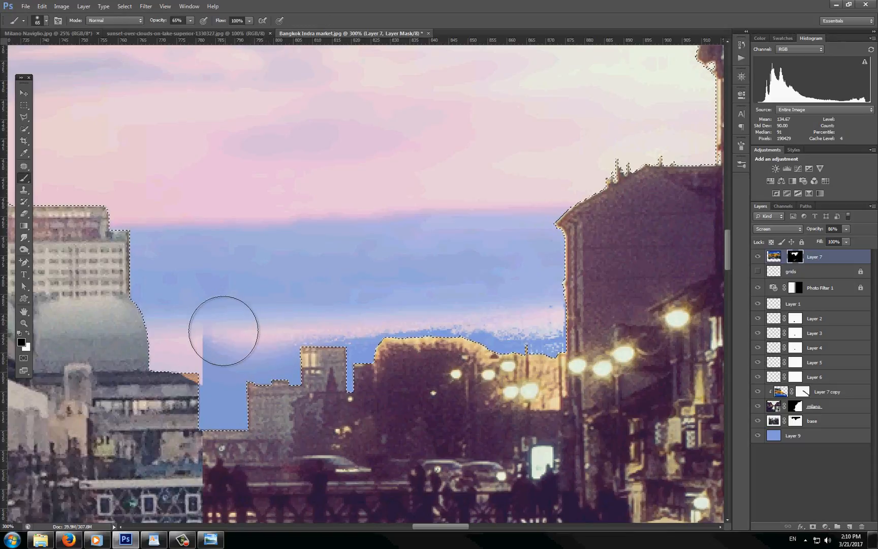
key(x)
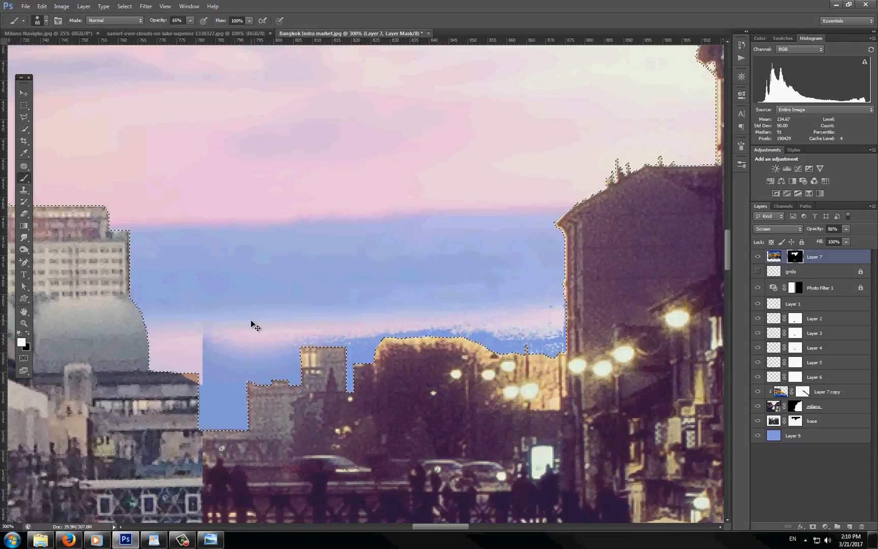
key(ctrl+alt+z)
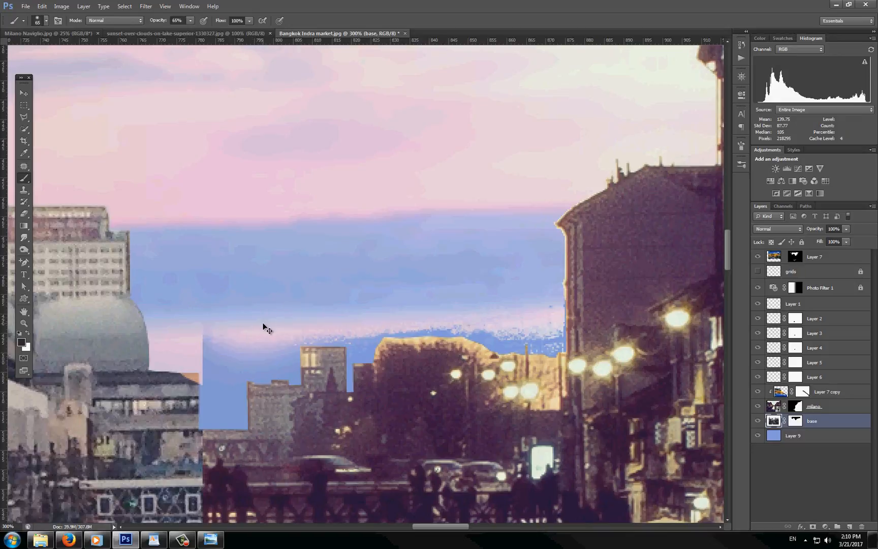
key(ctrl+shift+z)
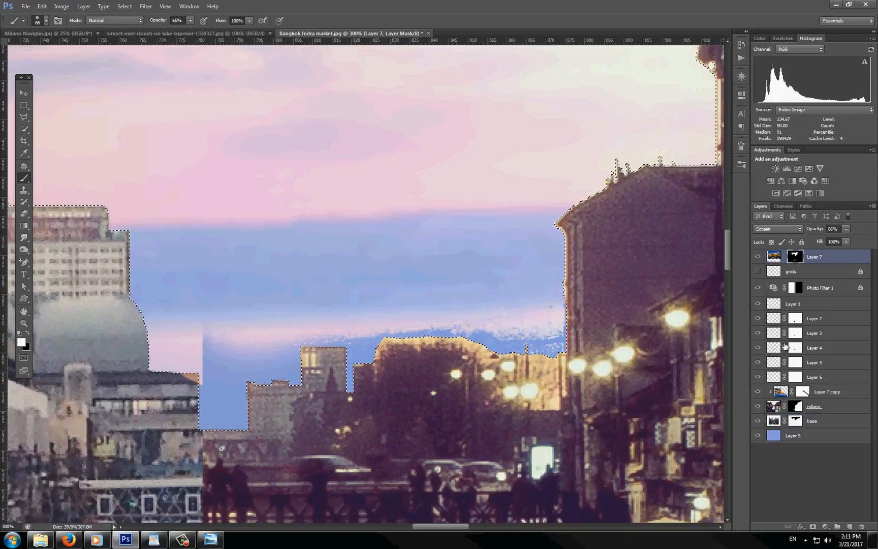
ctrl+click(798, 258)
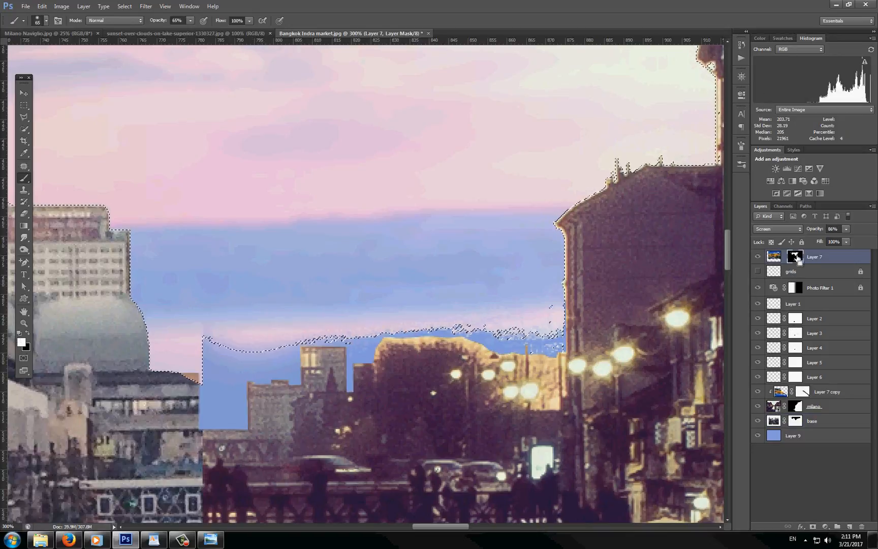
ctrl+click(796, 420)
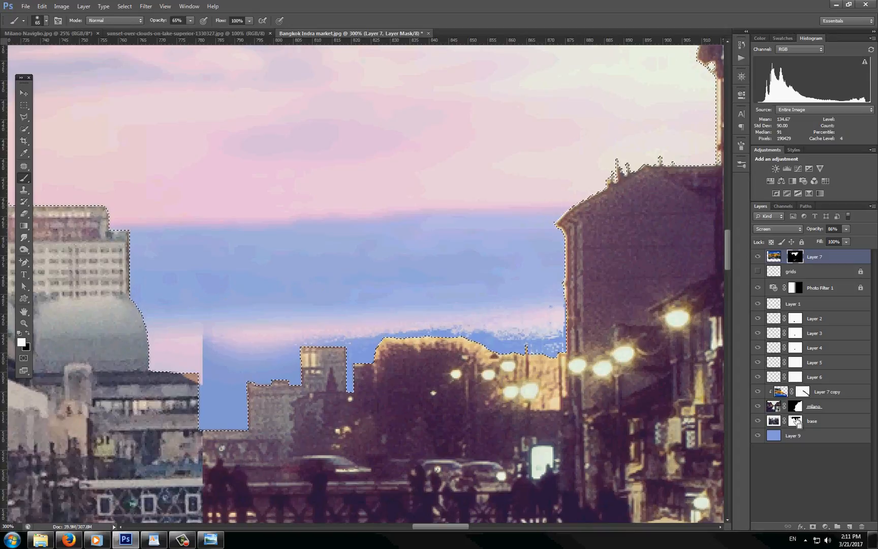
shift+click(800, 262)
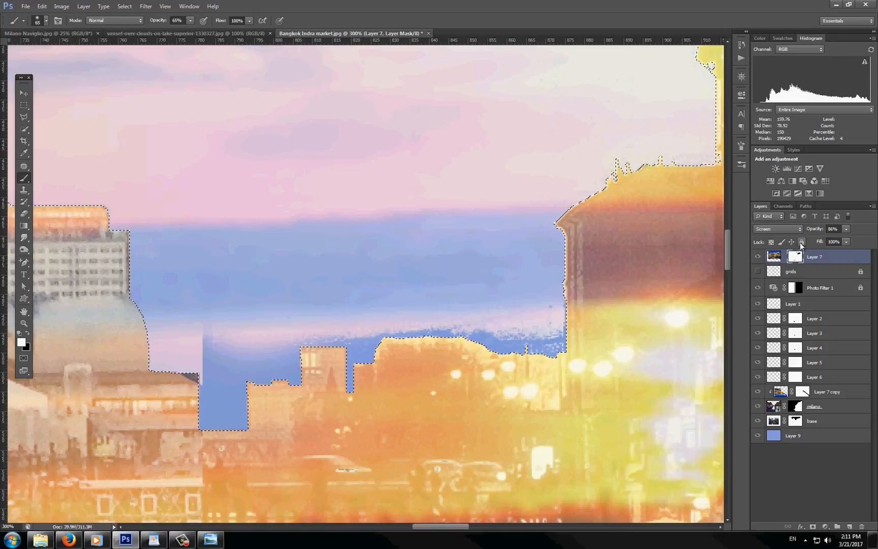
shift+click(801, 251)
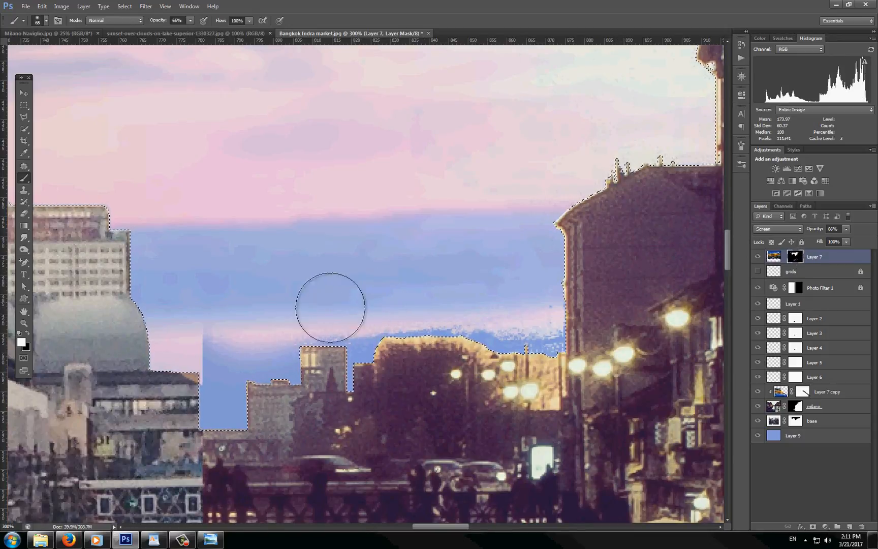
Paint white at 65% opacity on Layer 7's mask to extend the sunset sky down to the skyline, and clear the selection.
mouse_move(255, 337)
mouse_down()
mouse_move(213, 383)
mouse_move(218, 340)
mouse_move(205, 410)
mouse_up()
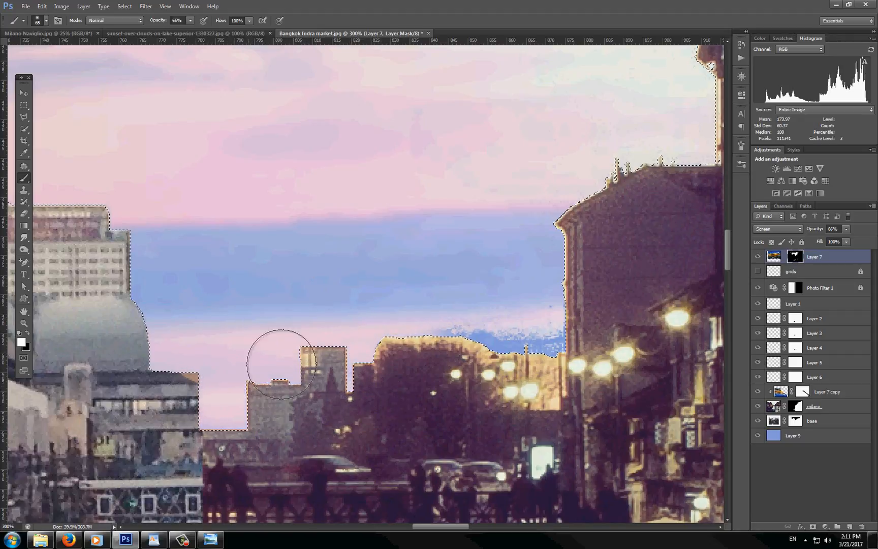
mouse_move(492, 333)
mouse_down()
mouse_move(438, 332)
mouse_move(465, 315)
mouse_move(546, 320)
mouse_move(556, 294)
mouse_move(540, 333)
mouse_up()
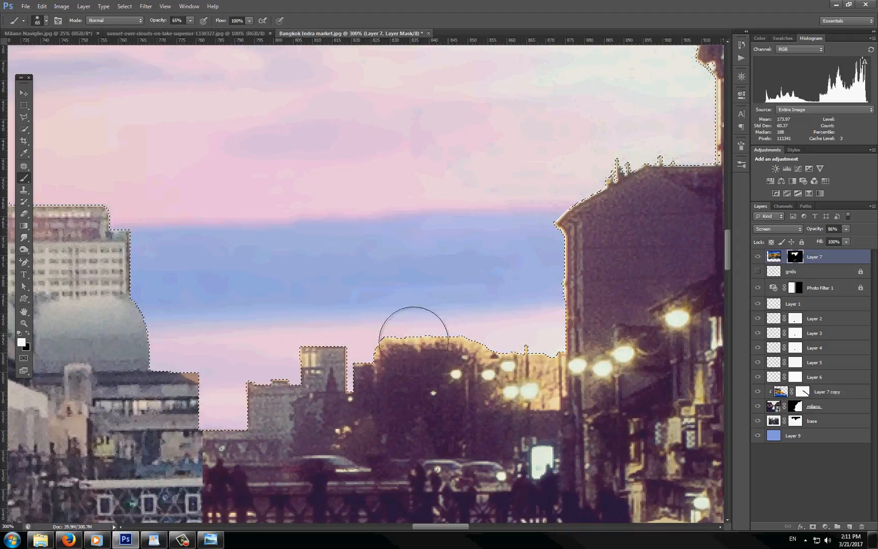
key(ctrl+d)
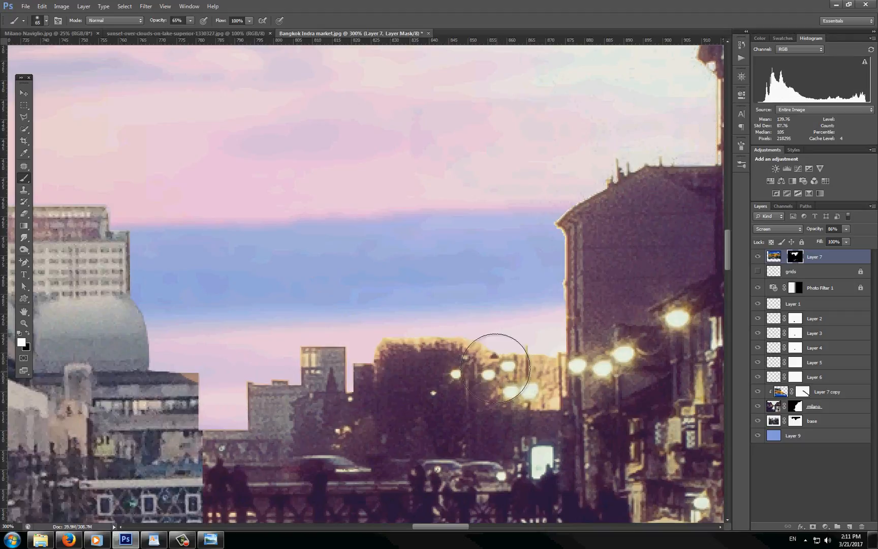
Review the blended horizon, sky and canal water in the whole composition.
key(z)
alt+click(491, 404)
alt+click(491, 404)
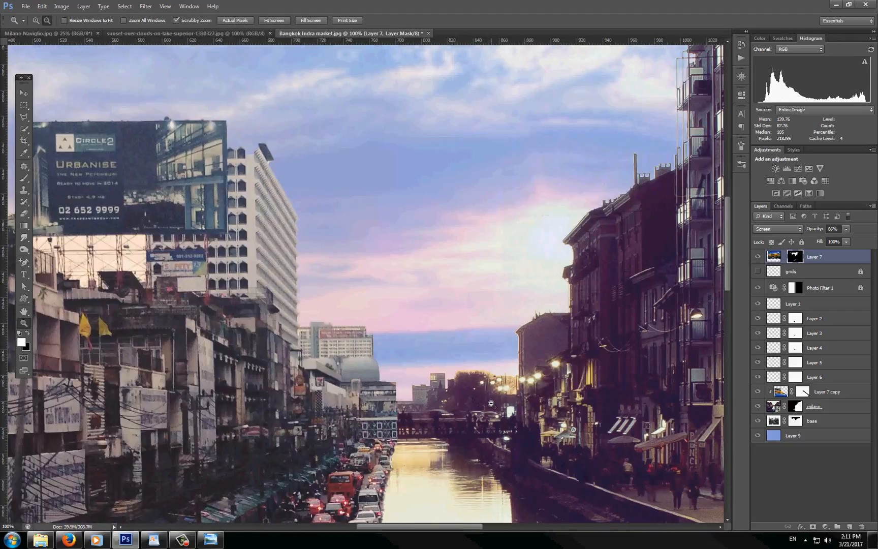
alt+click(491, 404)
alt+click(489, 416)
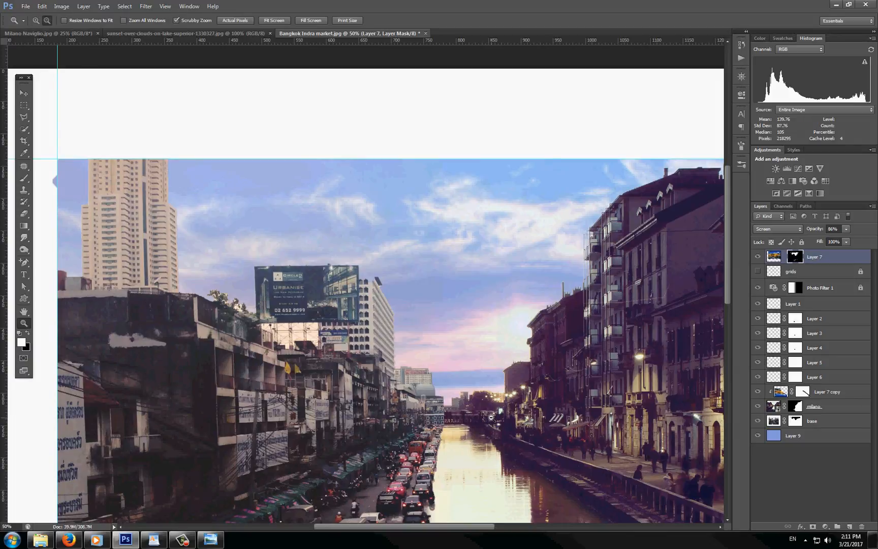
alt+click(491, 419)
key(h)
drag(475, 423, 443, 369)
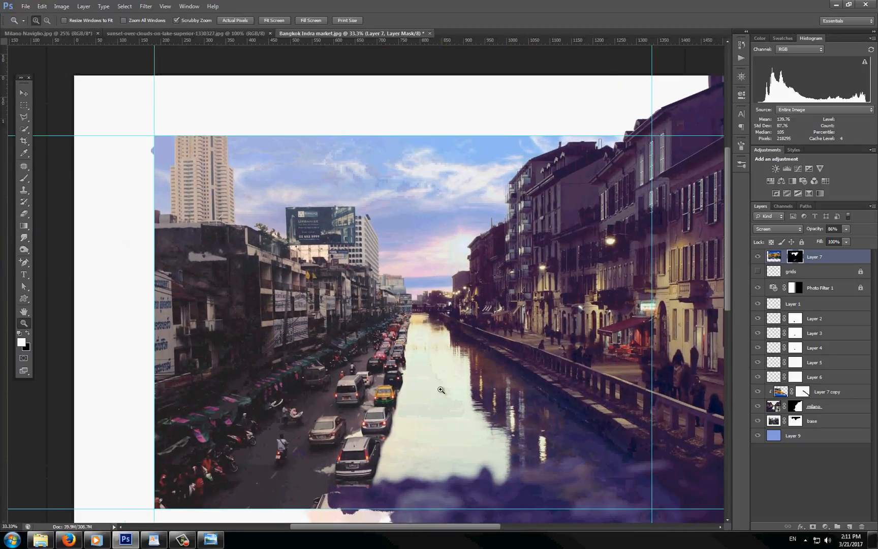
key(b)
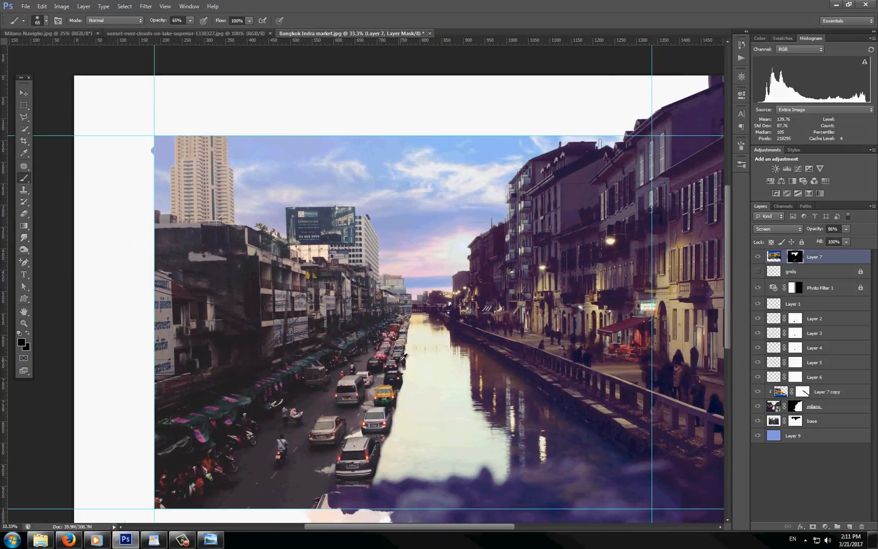
Make the base layer's image active and select a rectangle around the Bangkok buildings and street beside the canal.
key(z)
alt+click(404, 358)
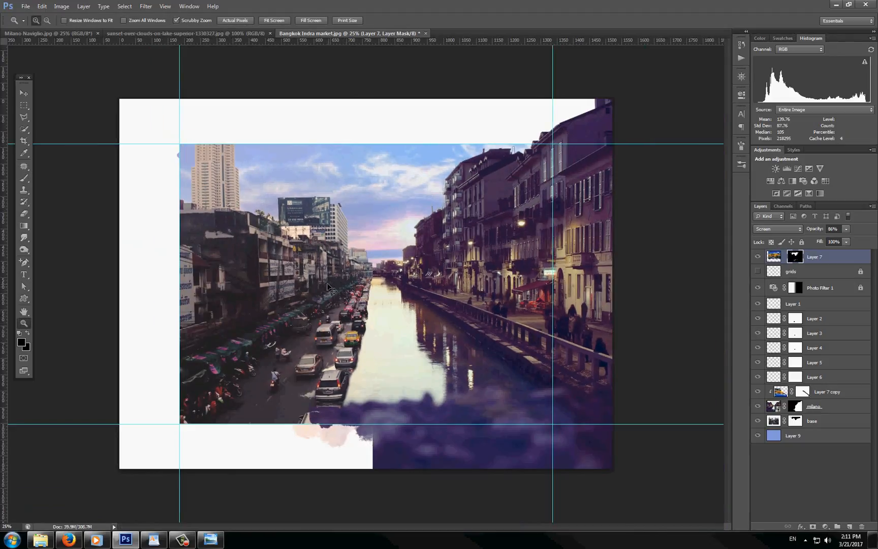
key(v)
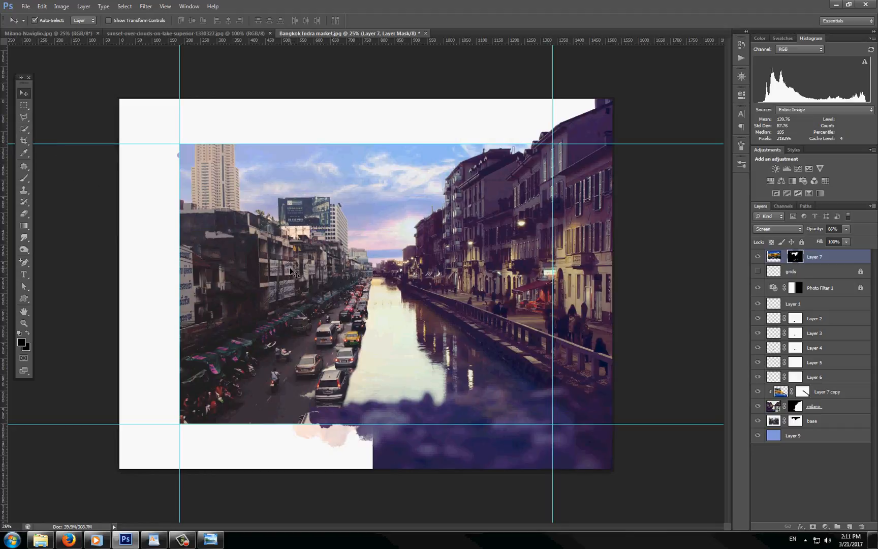
alt+click(758, 421)
alt+click(758, 421)
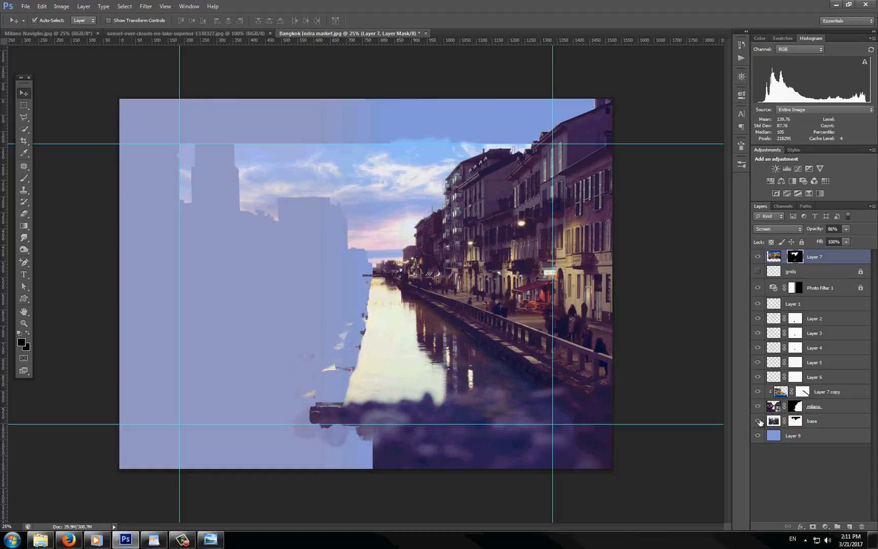
click(773, 420)
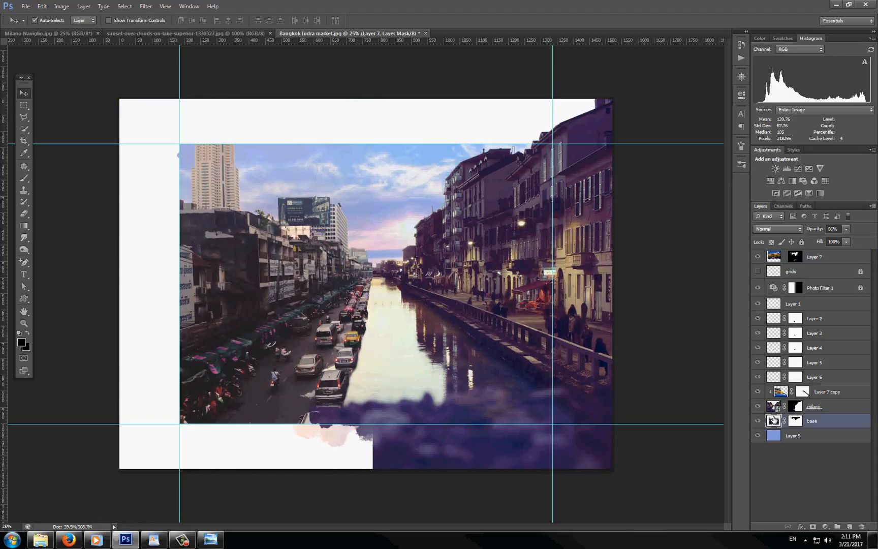
click(24, 106)
drag(145, 124, 361, 430)
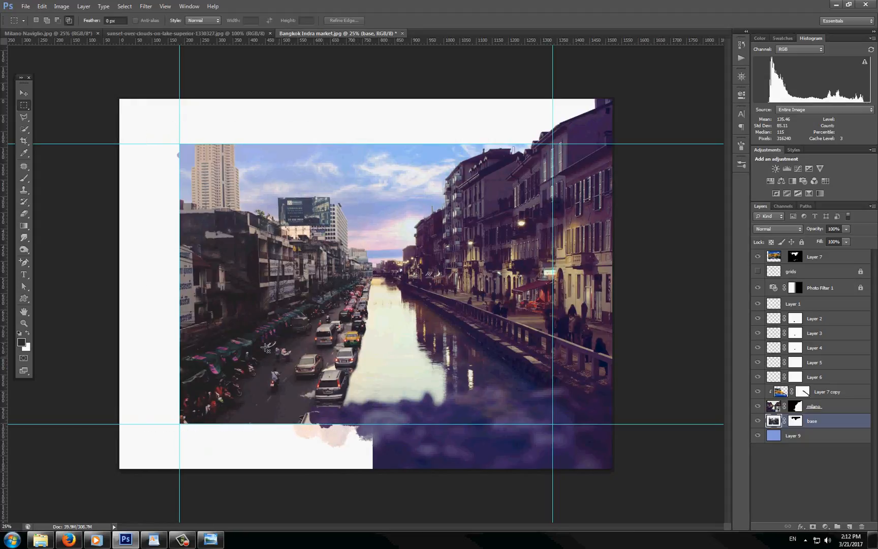
Subtract the street below the sloping foot of the buildings from the selection and copy the remaining area to a new layer.
click(24, 117)
key(alt)
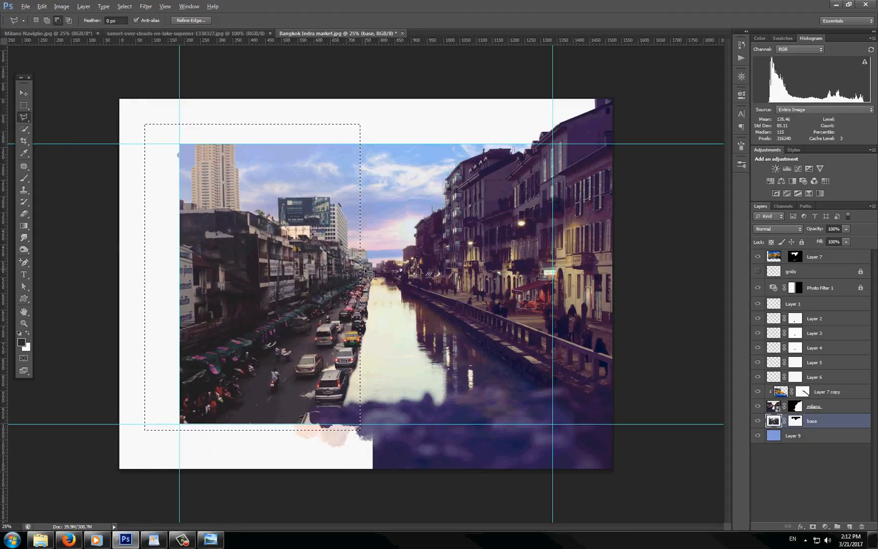
click(364, 275)
click(133, 392)
click(134, 445)
click(410, 454)
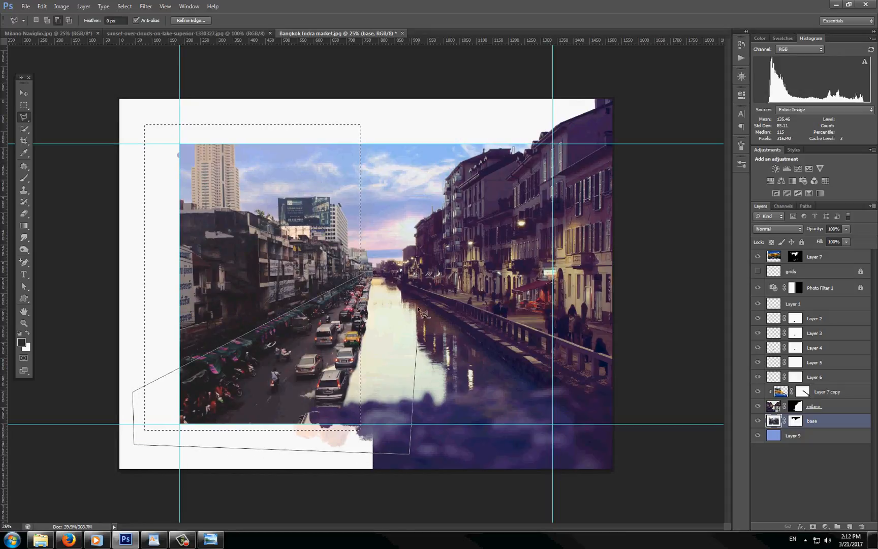
click(414, 301)
click(366, 276)
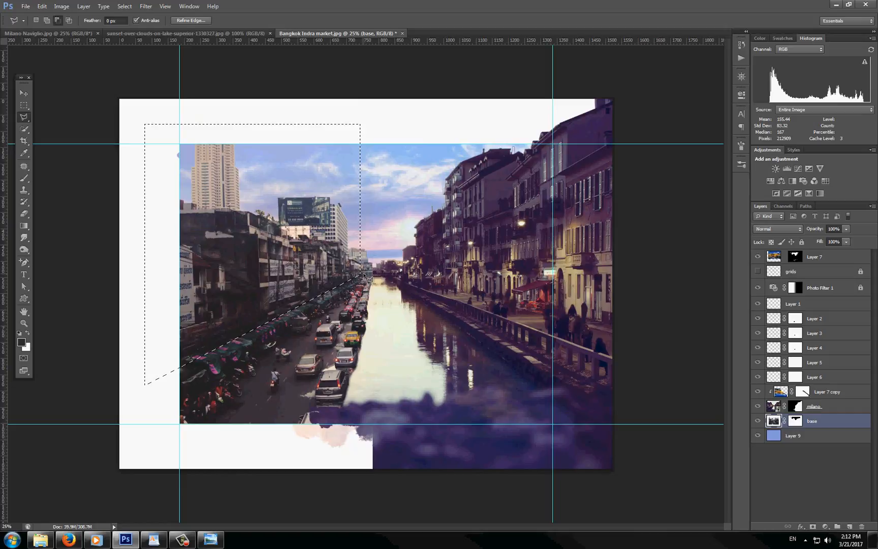
right_click(298, 285)
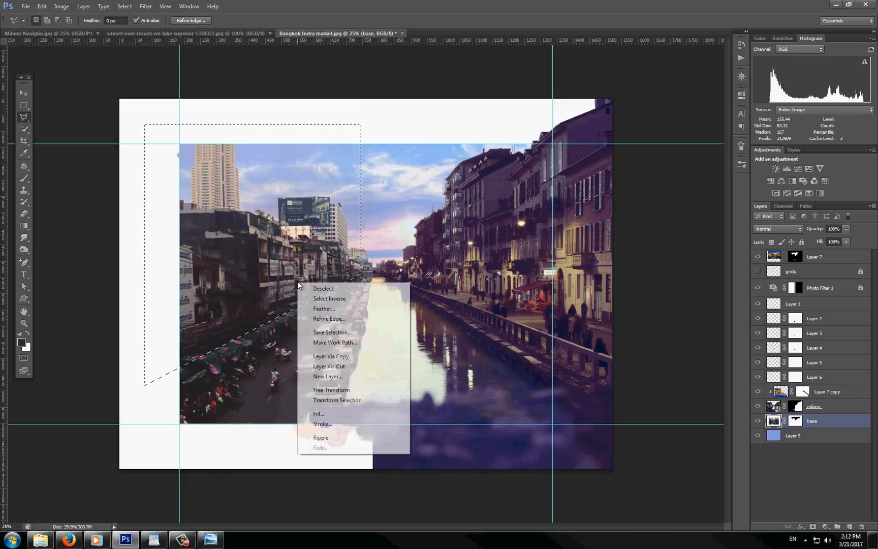
click(358, 353)
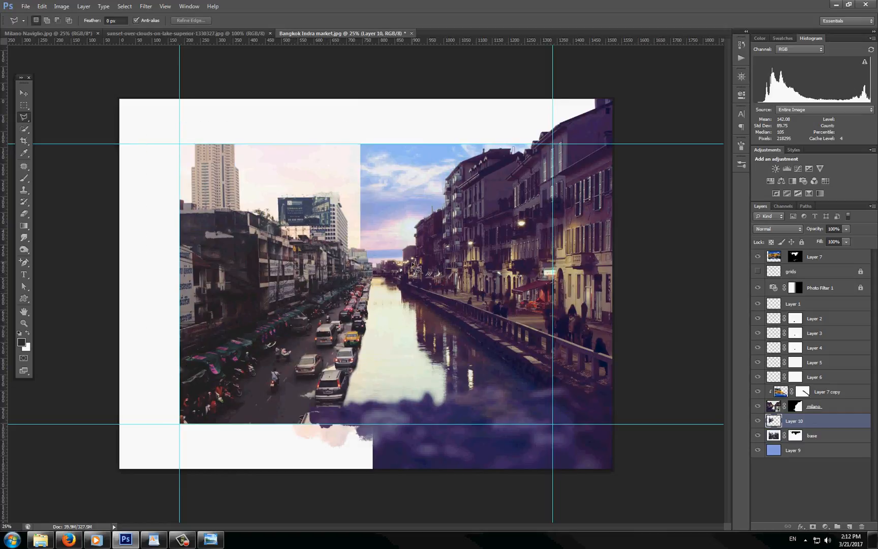
Copy the base layer's mask onto Layer 10 and offset the copied buildings down toward the canal.
ctrl+click(796, 436)
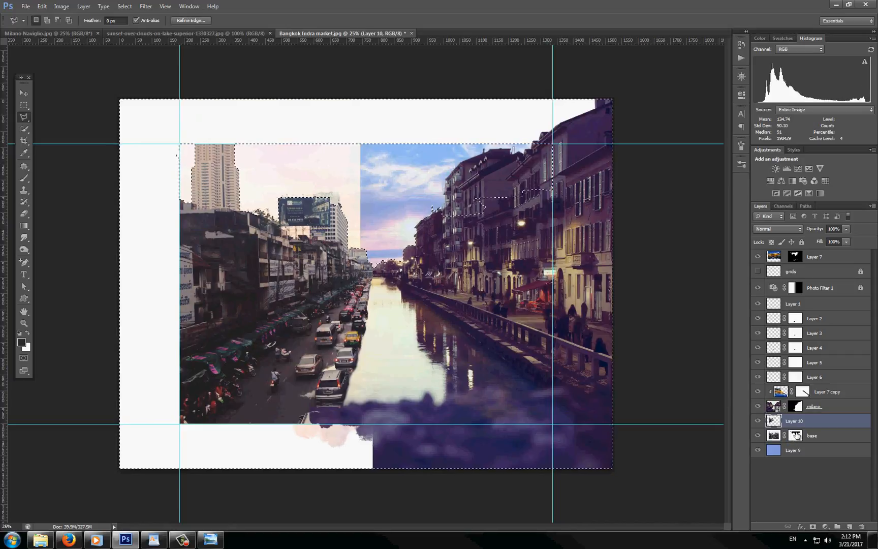
key(ctrl+d)
drag(796, 436, 800, 424)
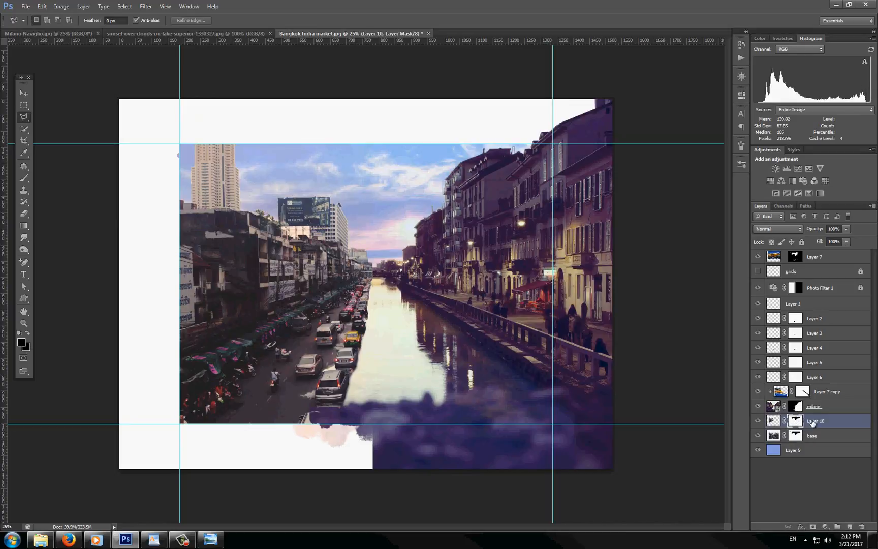
key(ctrl+t)
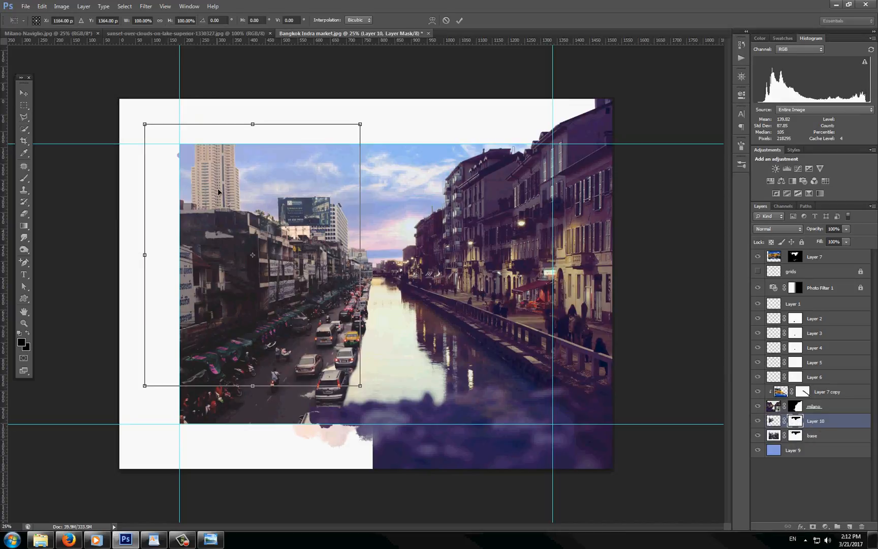
drag(218, 192, 306, 240)
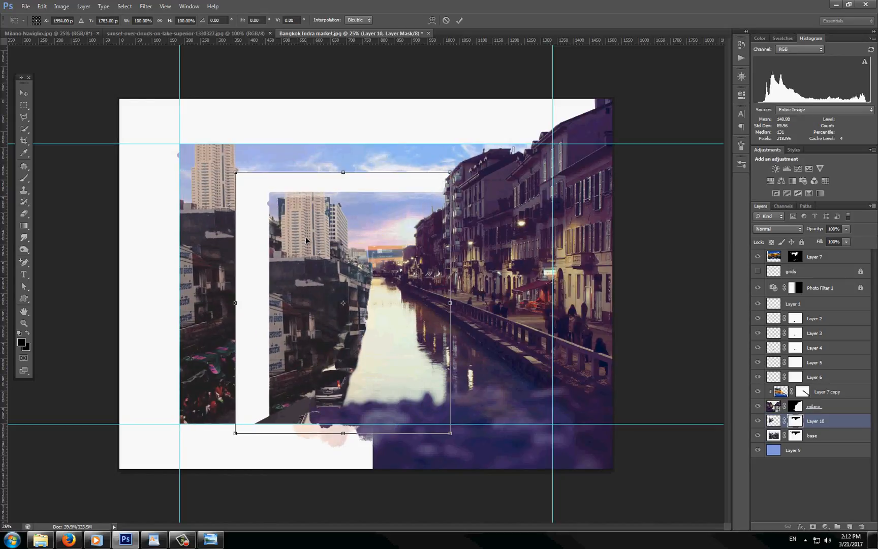
key(Return)
Select the white border around Layer 10's copied buildings with the Magic Wand, delete it and clear the selection.
key(w)
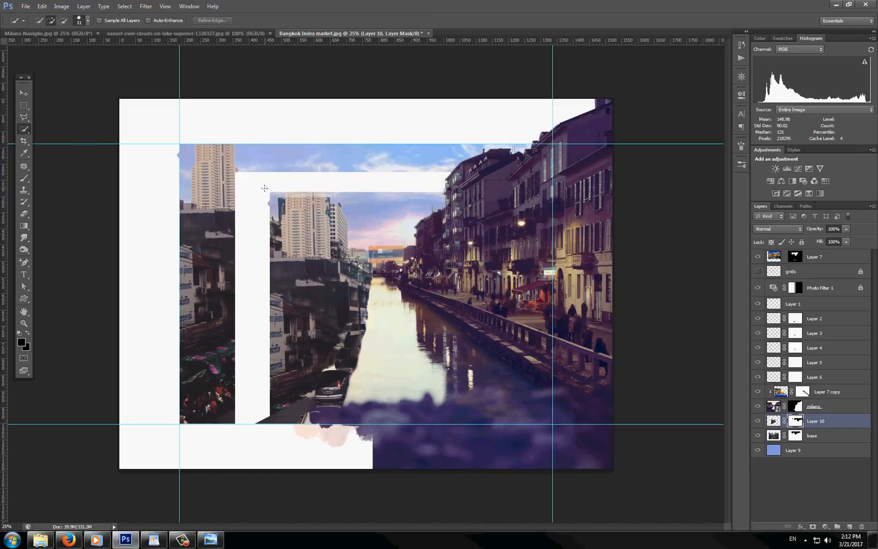
click(263, 187)
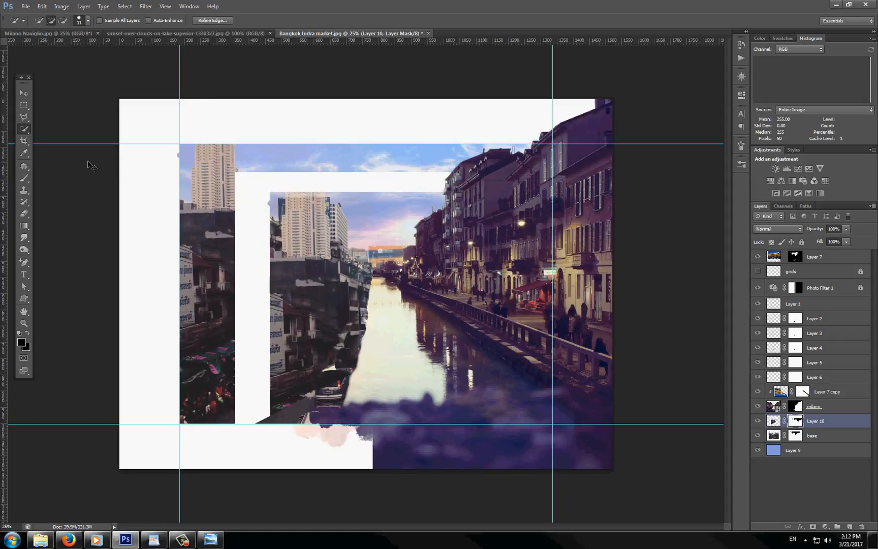
key(ctrl+d)
right_click(24, 129)
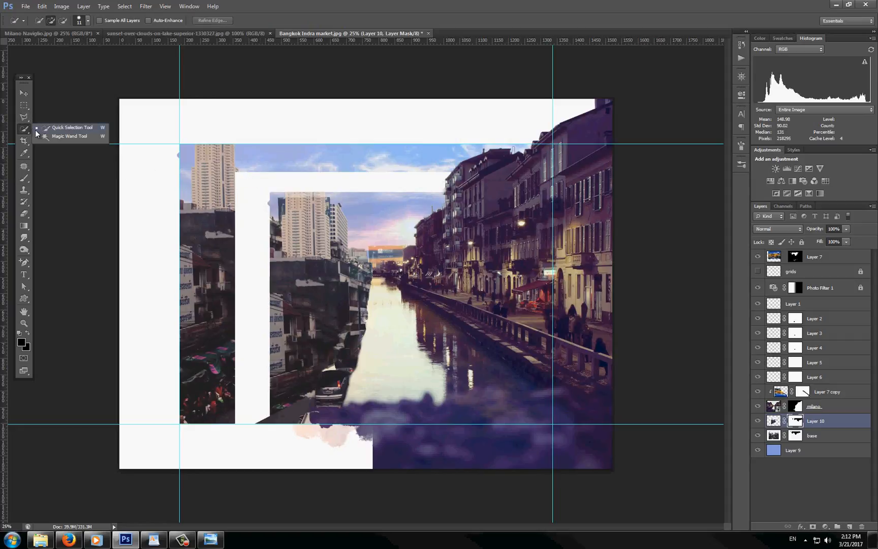
click(72, 139)
click(259, 188)
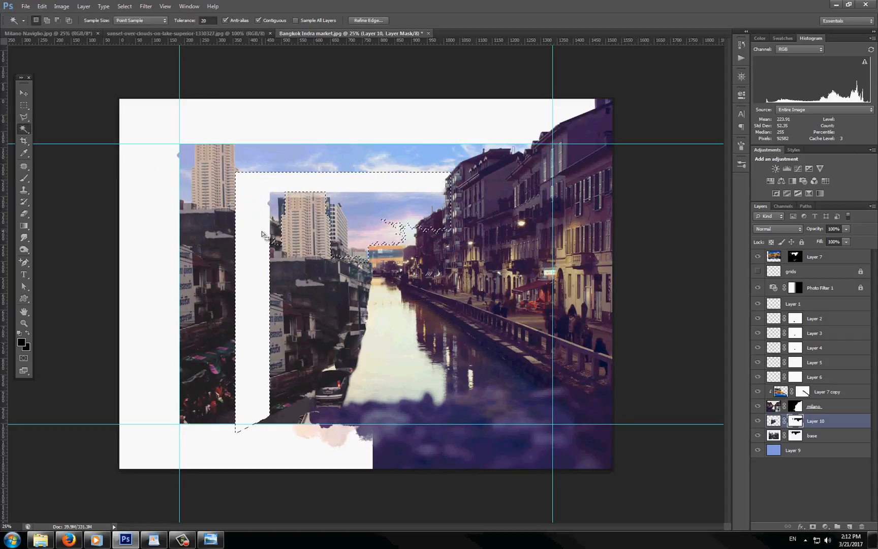
click(771, 420)
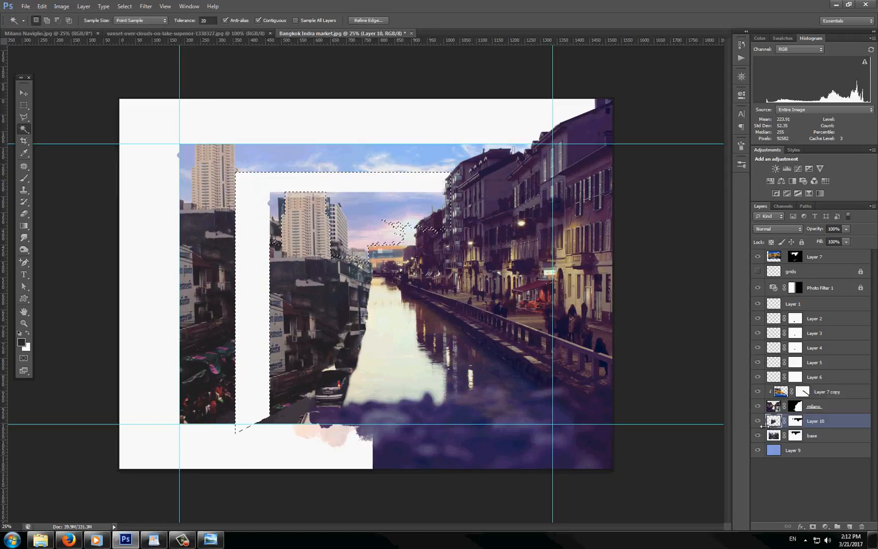
key(ctrl+d)
click(252, 254)
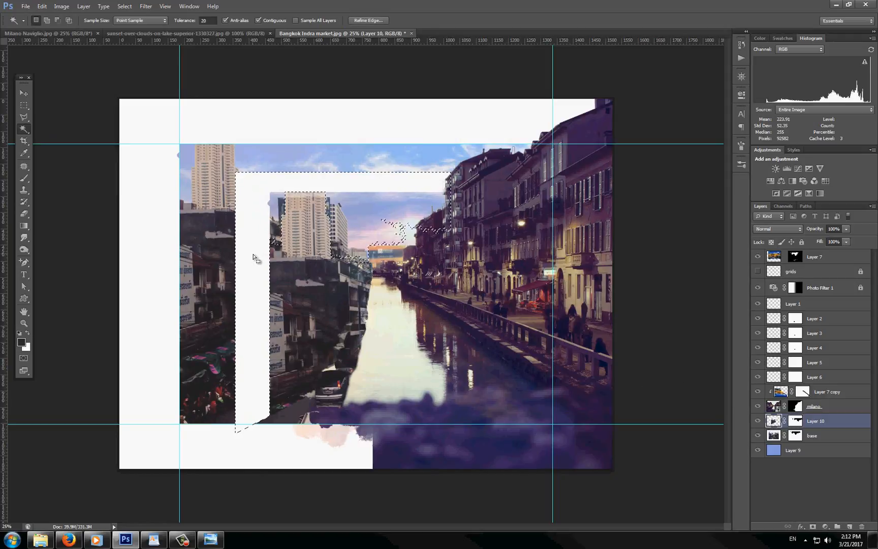
key(Delete)
key(ctrl+d)
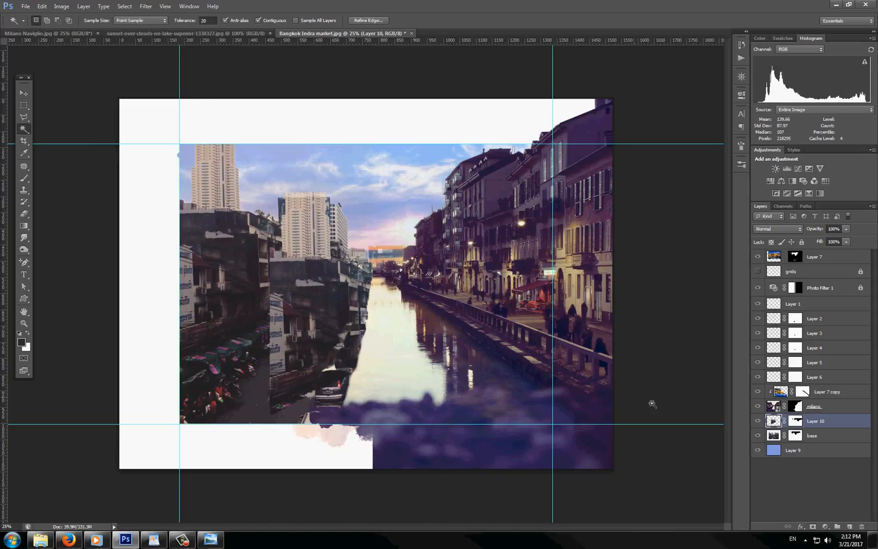
Flip Layer 10 vertically with a height of -100% and place it below the Bangkok buildings as their mirror image.
key(ctrl+t)
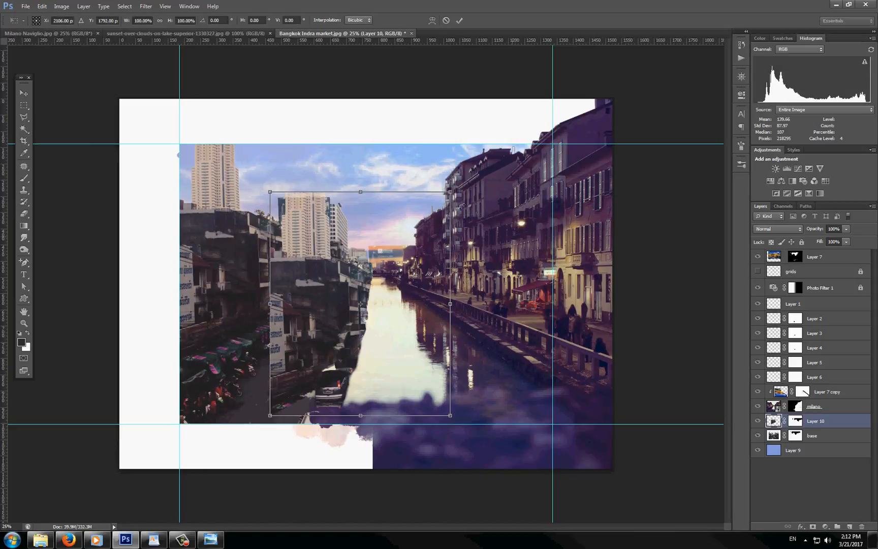
click(182, 19)
text(-100)
key(Return)
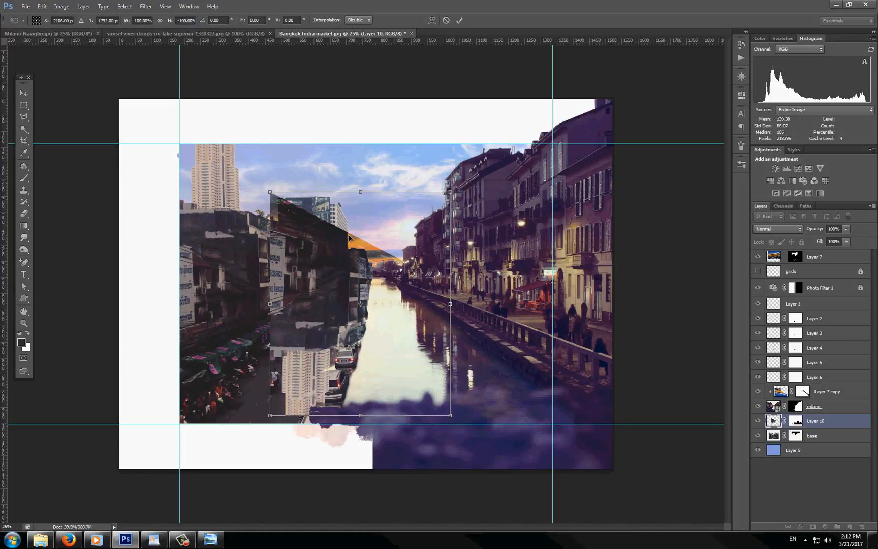
drag(349, 237, 259, 309)
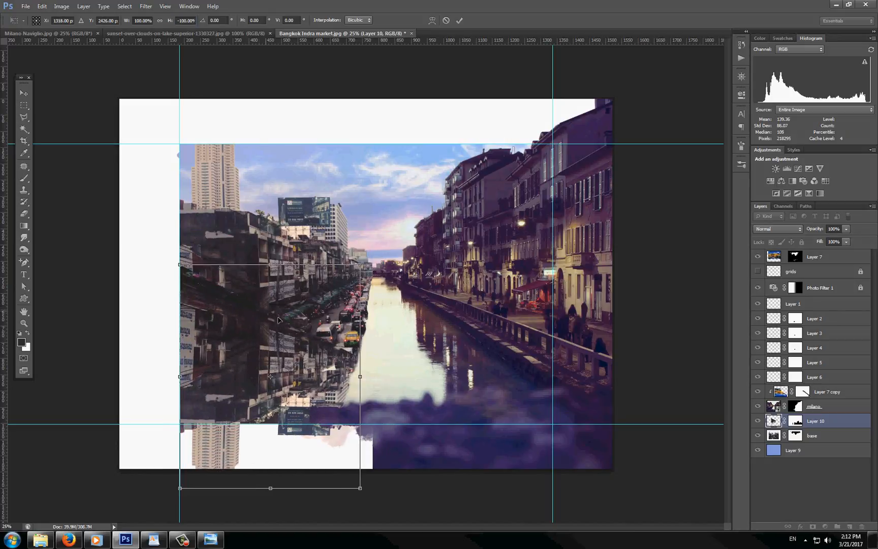
Distort the flipped buildings so the reflection follows the sloping foot of the Bangkok buildings toward the horizon.
right_click(330, 377)
click(364, 427)
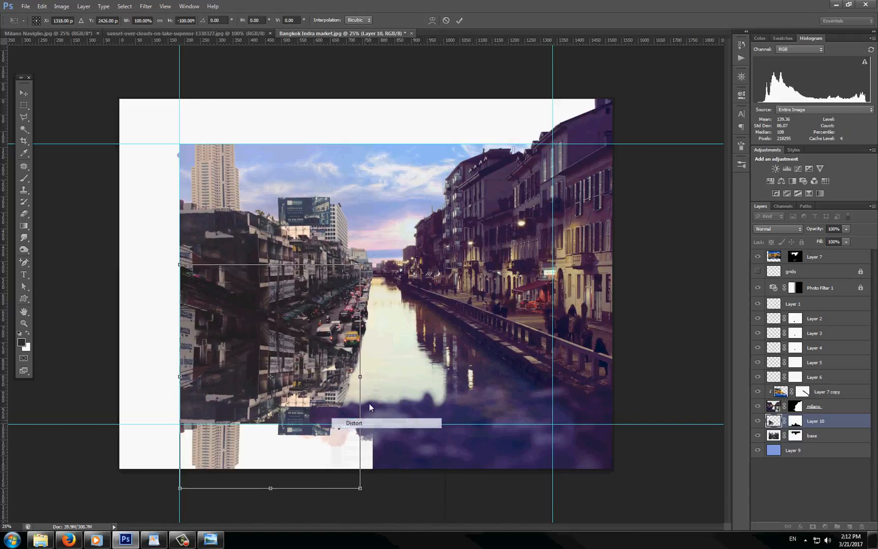
drag(361, 378, 373, 265)
drag(278, 434, 281, 476)
drag(271, 331, 267, 352)
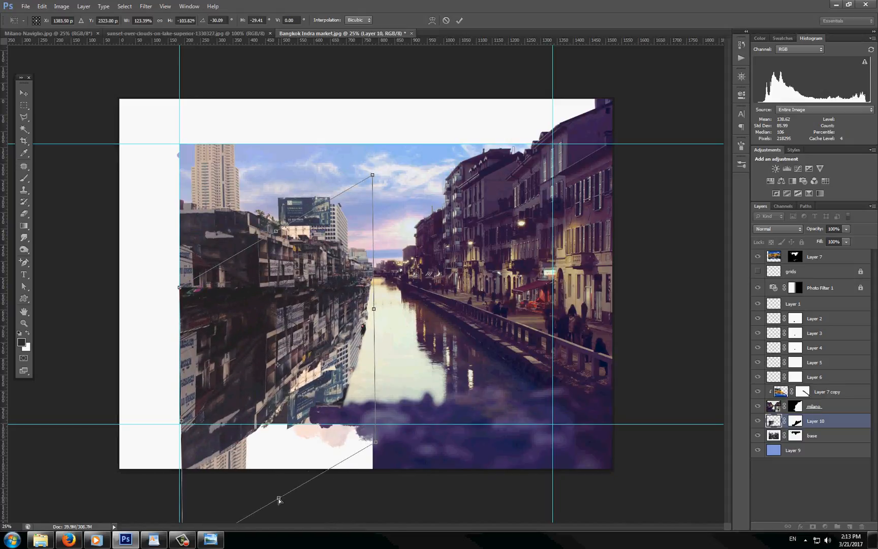
drag(279, 503, 283, 507)
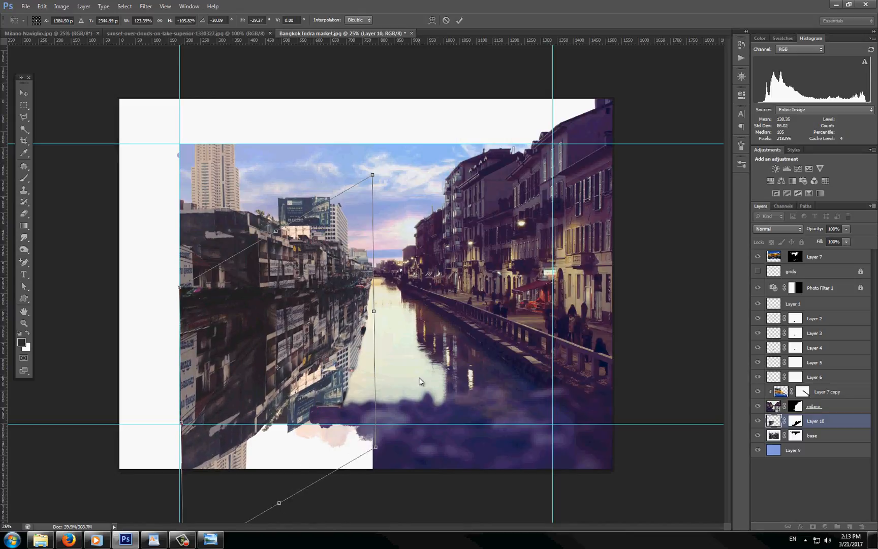
key(Return)
Replace Layer 10's mask with a copy of the milano layer's mask, and compare the image with milano hidden and shown.
key(w)
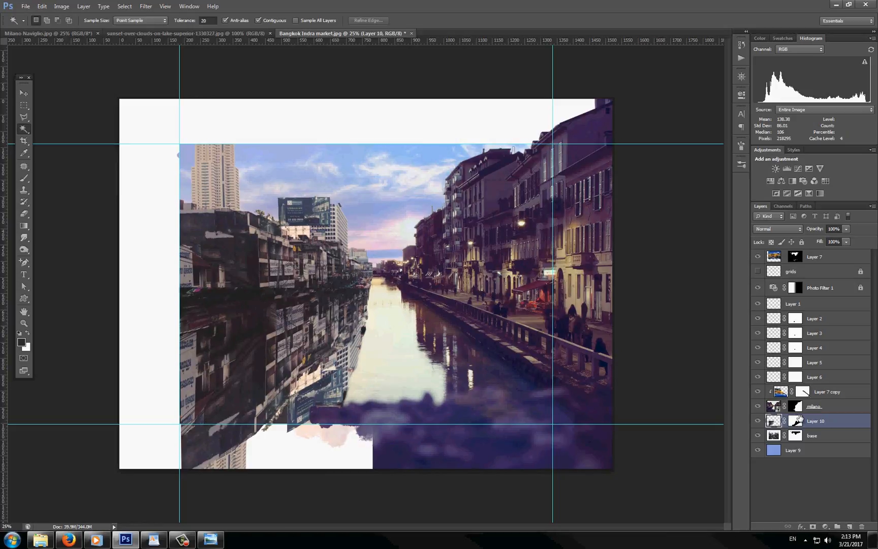
ctrl+click(799, 418)
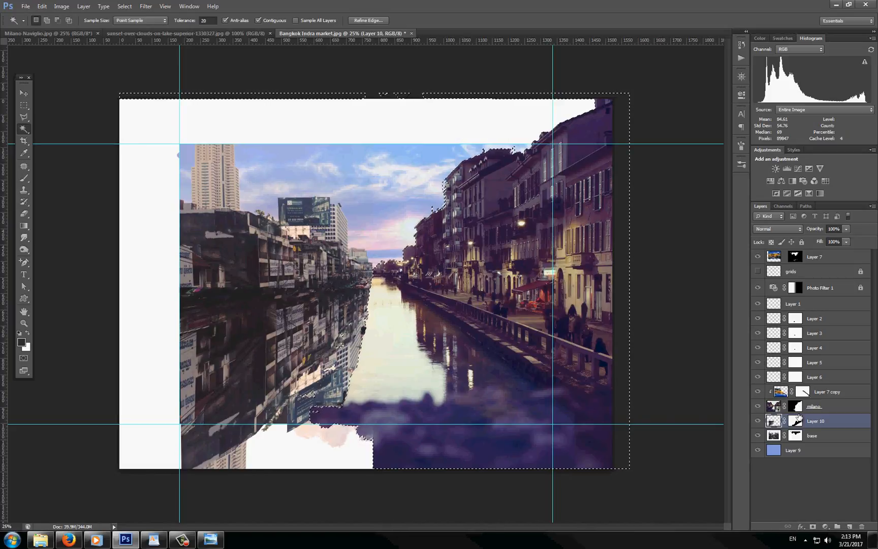
click(798, 407)
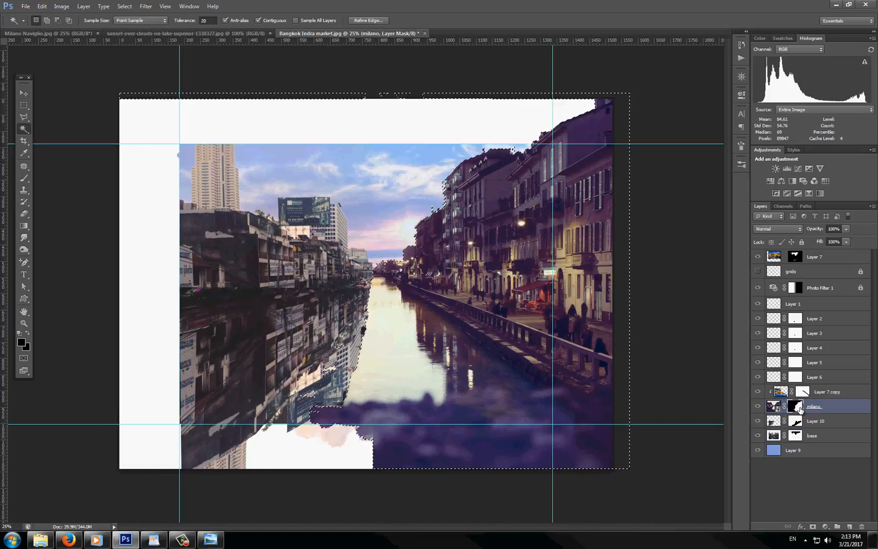
drag(800, 408, 801, 423)
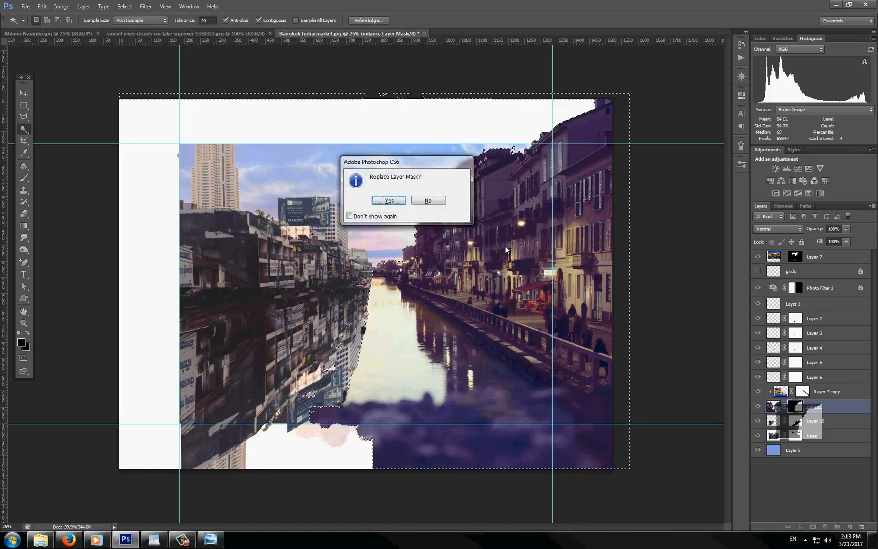
click(404, 203)
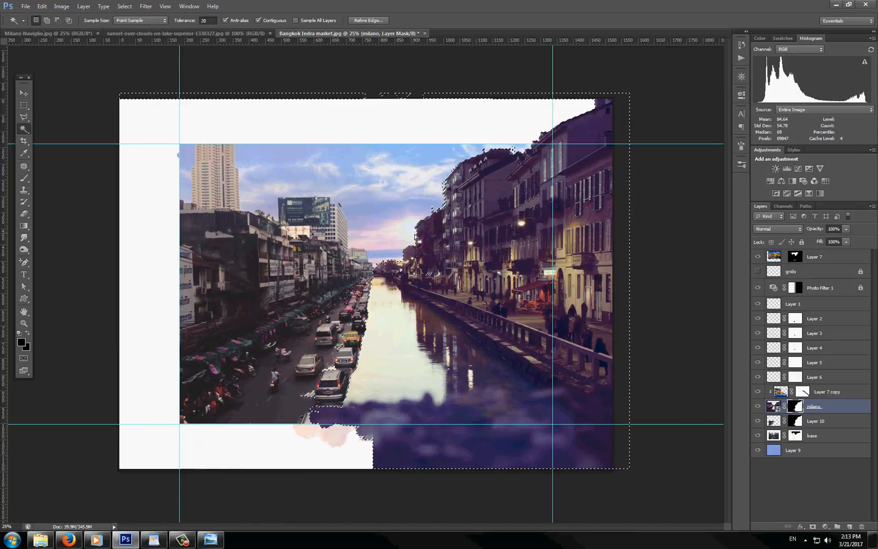
key(ctrl+d)
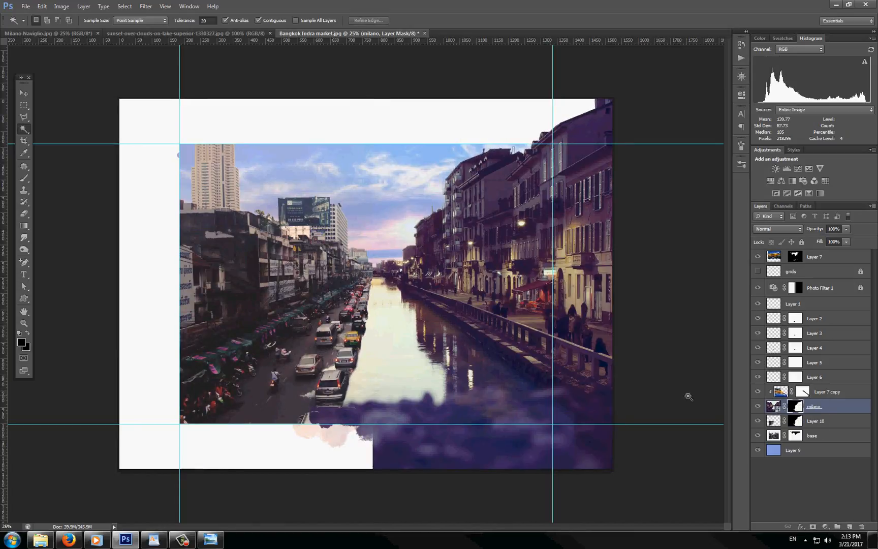
click(757, 407)
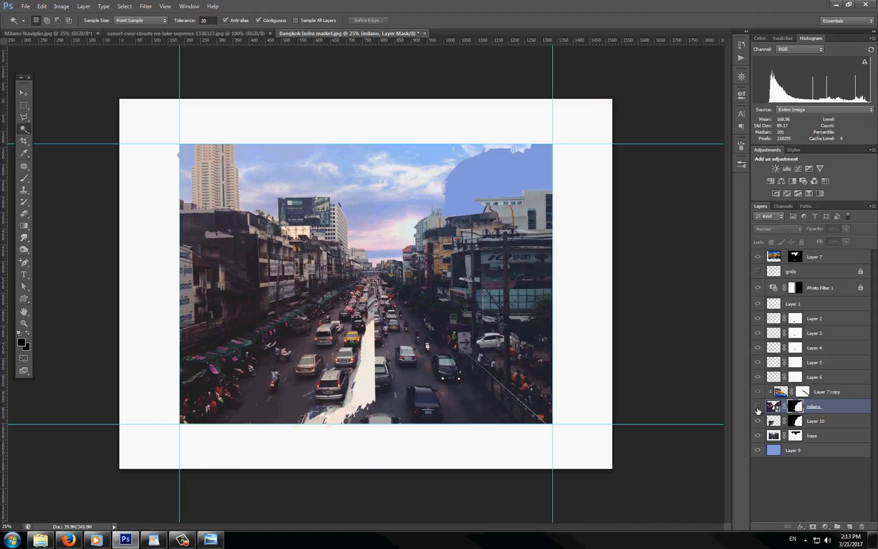
click(757, 407)
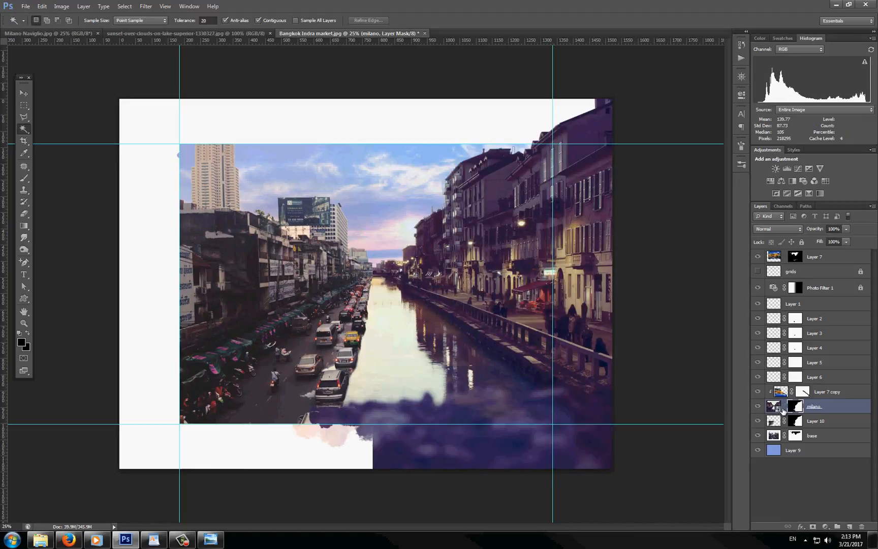
Shift Layer 10's flipped buildings sideways toward the canal and place the layer above Layer 7 copy.
click(771, 422)
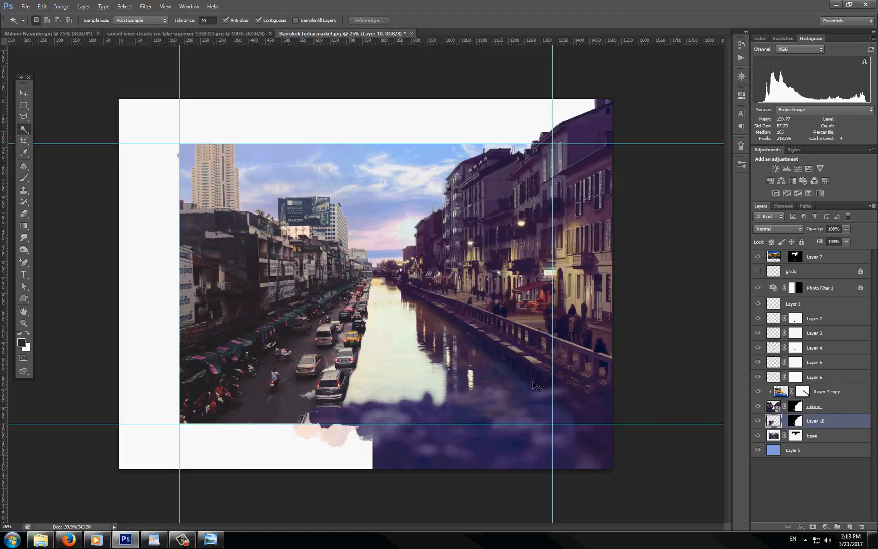
key(ctrl+t)
drag(284, 324, 338, 328)
key(Return)
key(w)
click(256, 326)
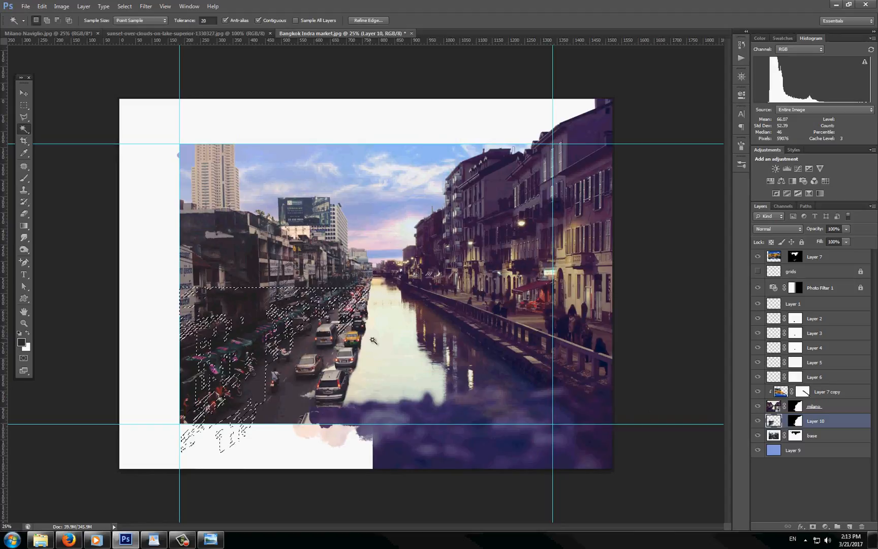
key(ctrl+d)
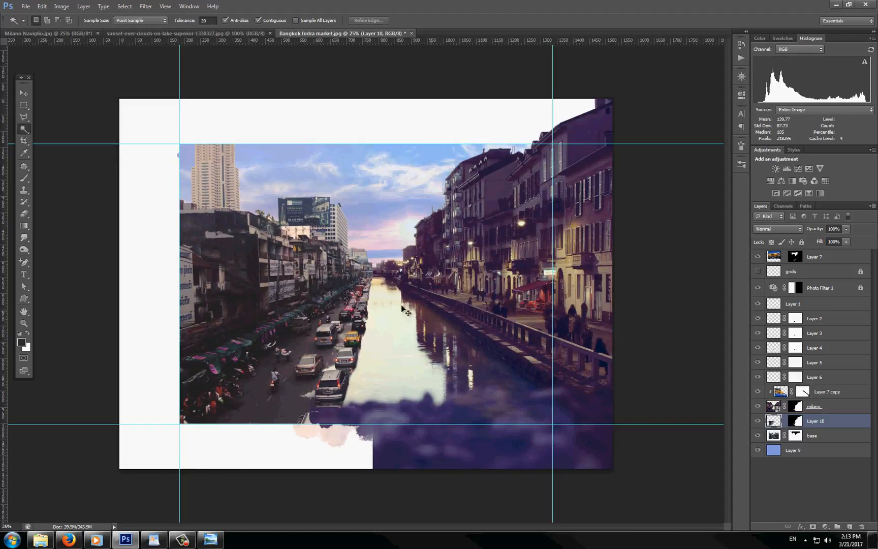
key(ctrl+t)
drag(331, 300, 420, 301)
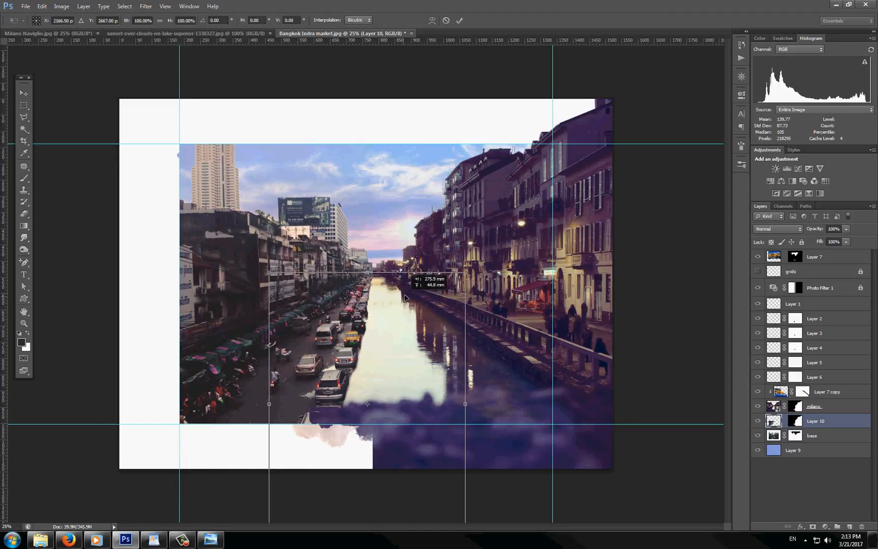
key(Return)
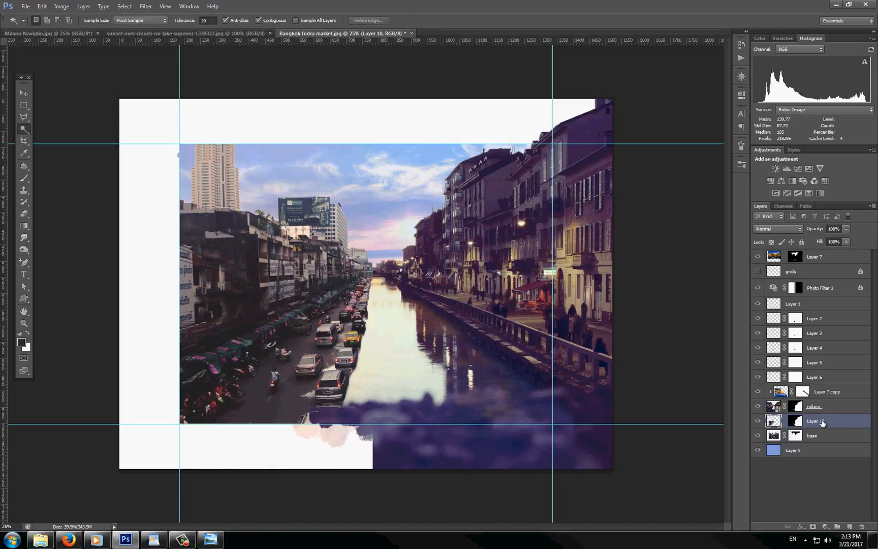
drag(822, 421, 828, 390)
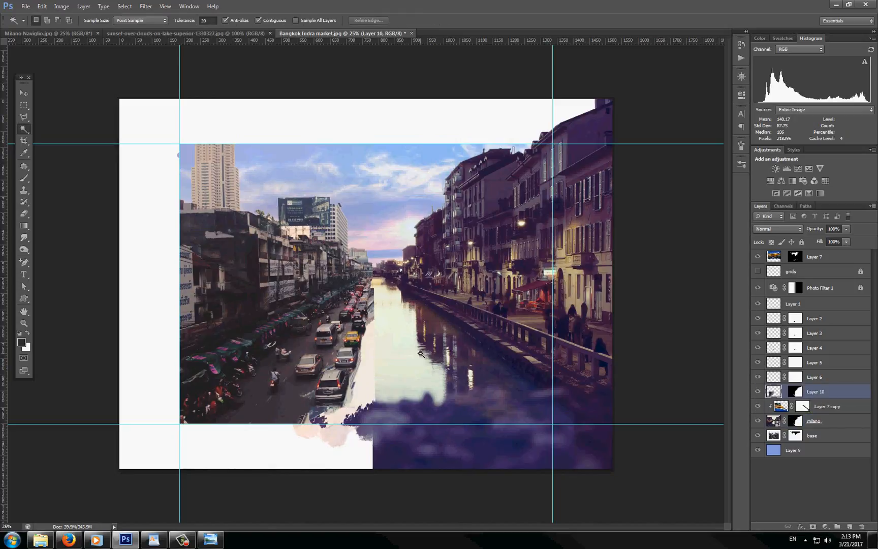
Paint black on Layer 10's mask with a 135-pixel brush at 65% opacity, hiding the pale area and hard edge over the canal water.
key(z)
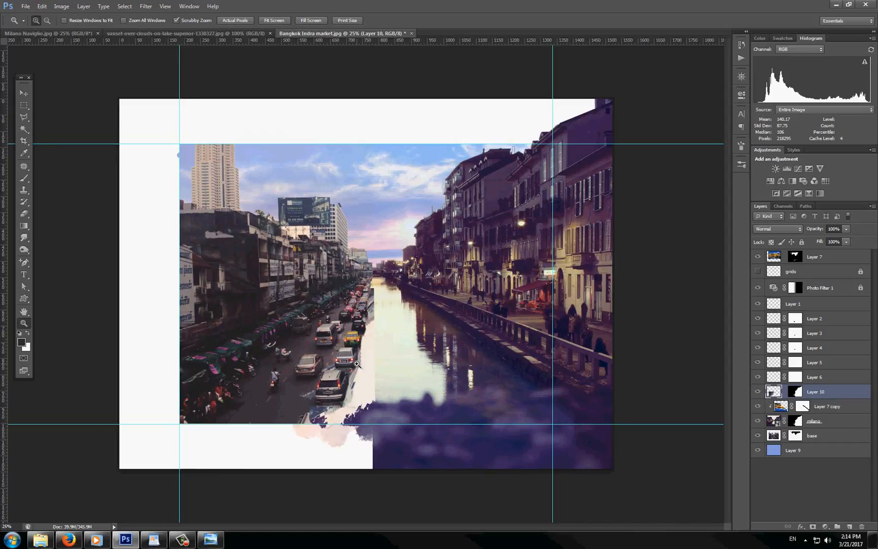
click(357, 364)
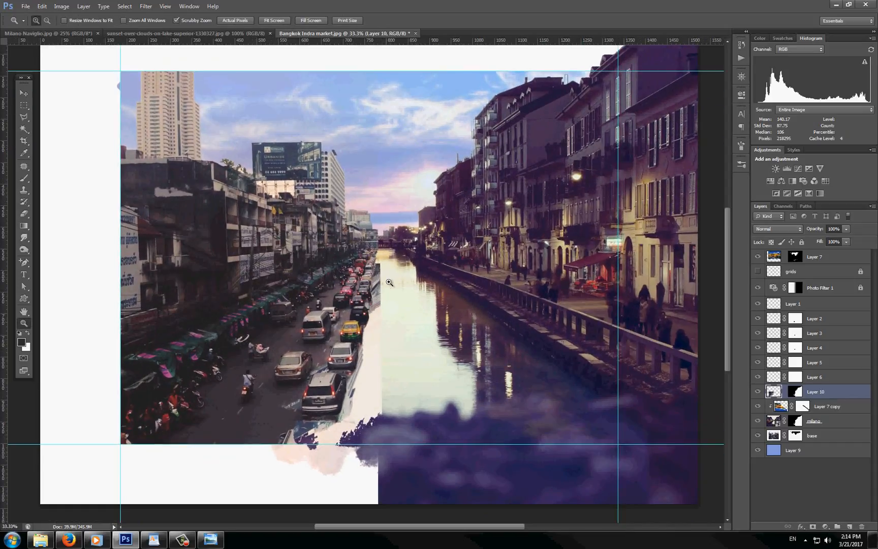
key(alt)
alt+click(358, 386)
click(345, 407)
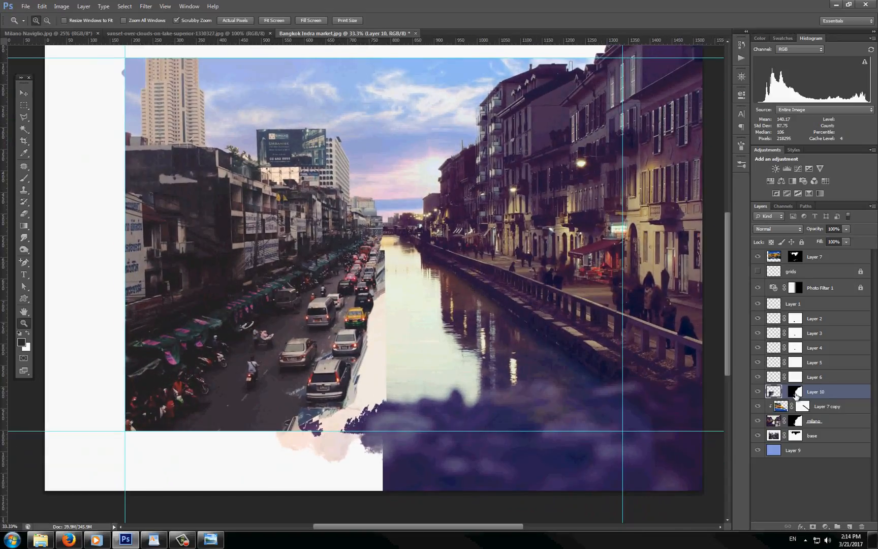
click(796, 396)
key(b)
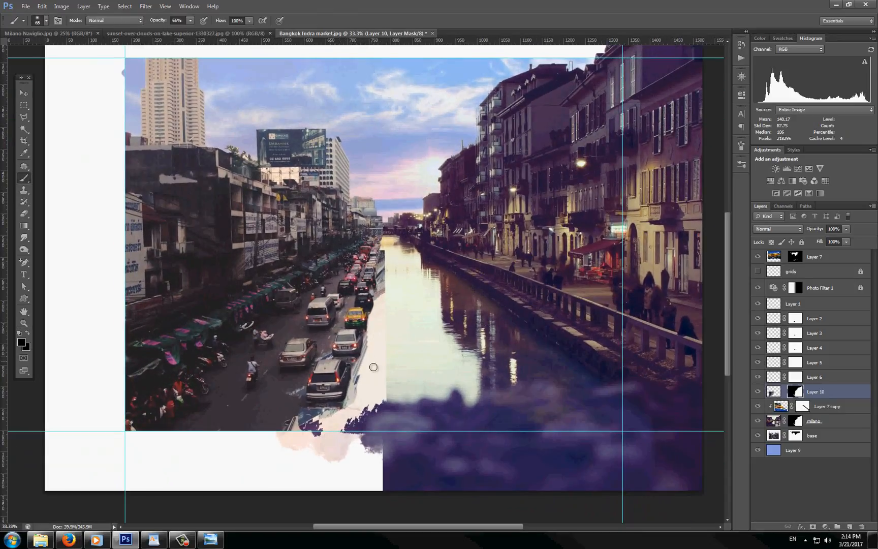
mouse_move(379, 406)
mouse_down()
mouse_move(387, 392)
mouse_move(380, 417)
mouse_move(448, 418)
mouse_up()
right_click(386, 392)
click(357, 435)
mouse_move(337, 446)
mouse_down()
mouse_move(384, 417)
mouse_move(381, 384)
mouse_up()
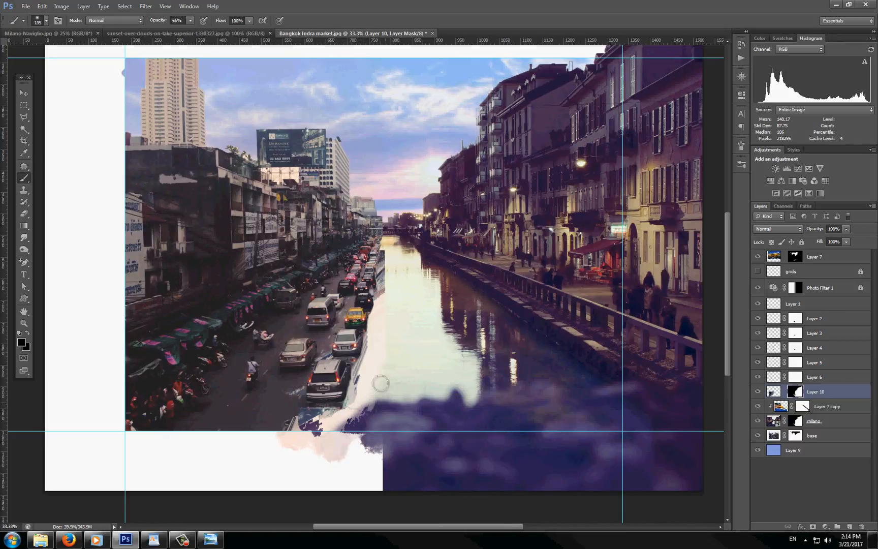
mouse_move(388, 330)
mouse_down()
mouse_move(390, 250)
mouse_move(383, 256)
mouse_move(394, 310)
mouse_move(394, 248)
mouse_move(390, 310)
mouse_move(384, 254)
mouse_move(386, 365)
mouse_move(386, 243)
mouse_move(394, 302)
mouse_up()
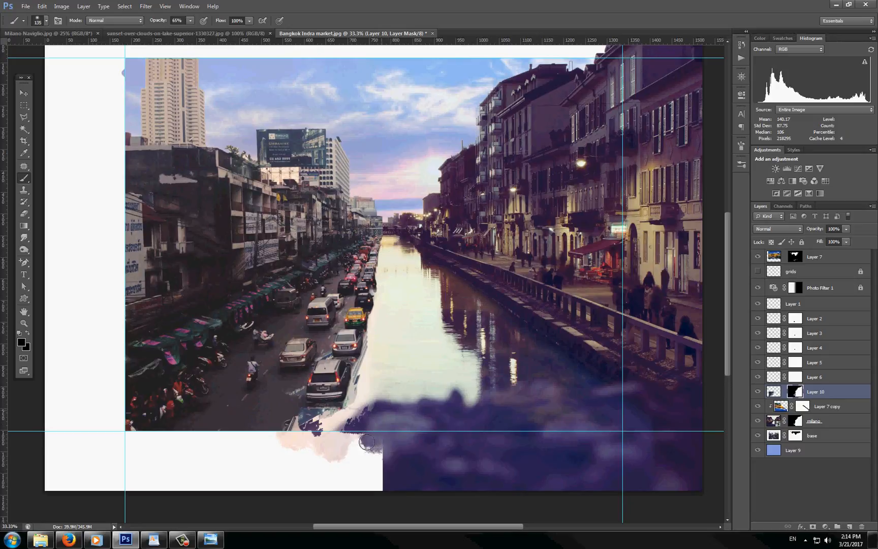
mouse_move(357, 414)
mouse_down()
mouse_move(374, 360)
mouse_move(352, 433)
mouse_up()
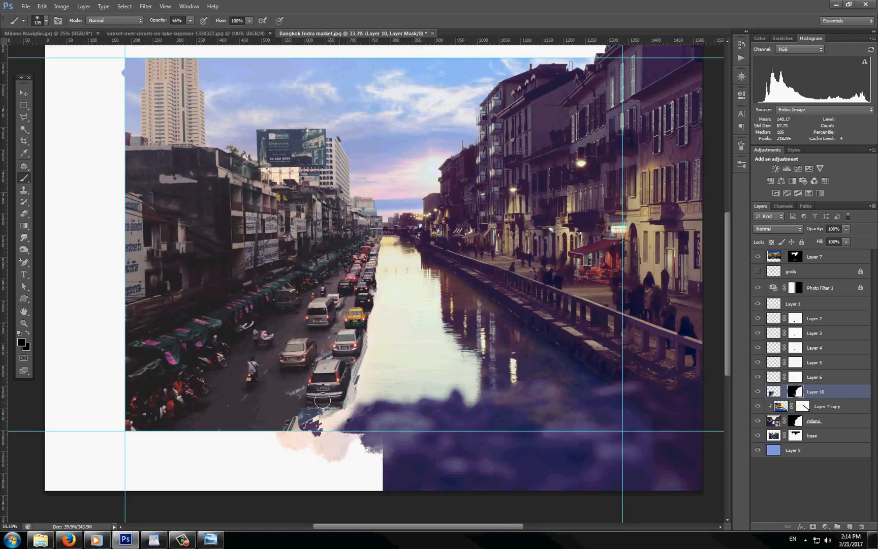
Compare the image with Layer 10 hidden and shown, and set the layer's opacity to 55%.
click(758, 391)
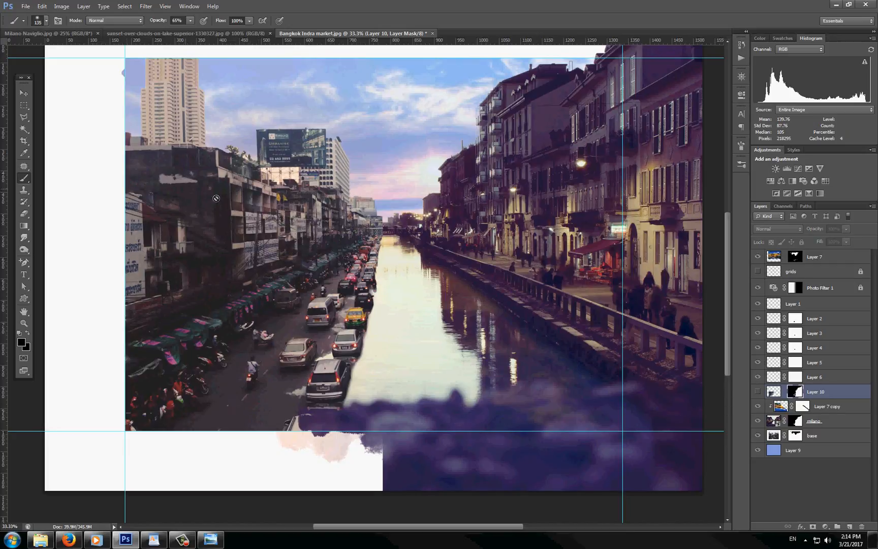
click(758, 392)
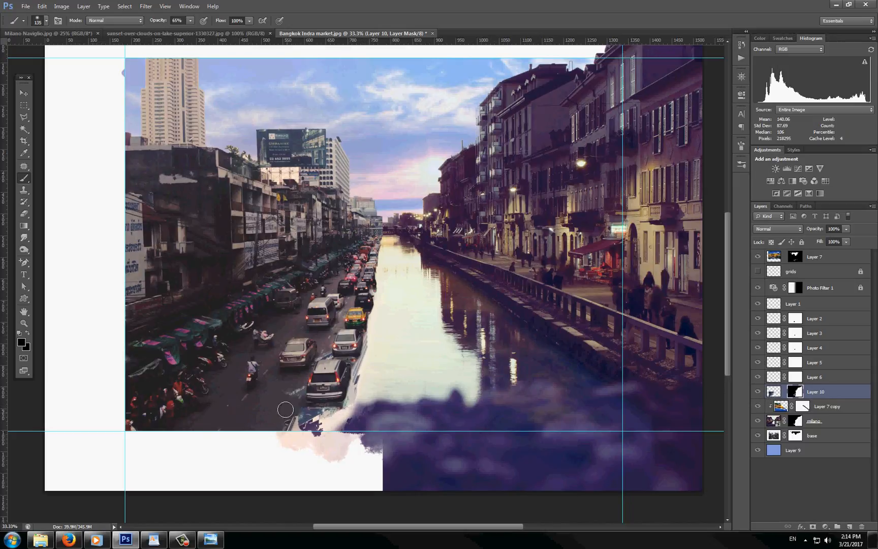
key(z)
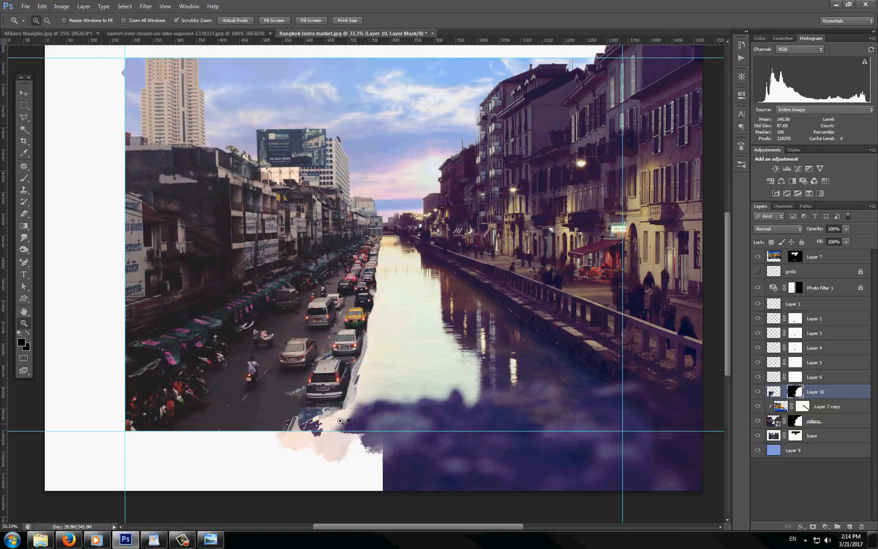
drag(311, 413, 321, 404)
click(322, 404)
click(321, 404)
key(b)
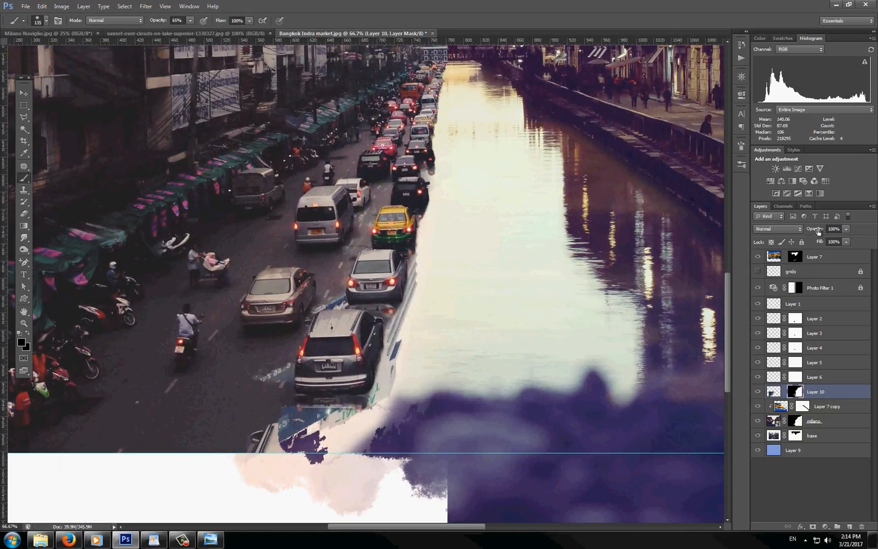
drag(819, 231, 798, 232)
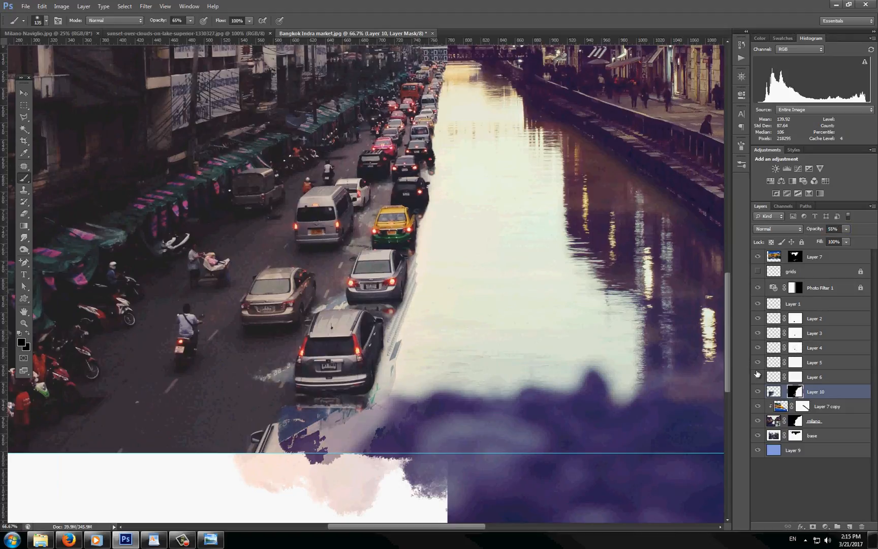
Apply the Ripple distortion filter with Small size to Layer 10's reflection, adjusting its amount.
click(145, 6)
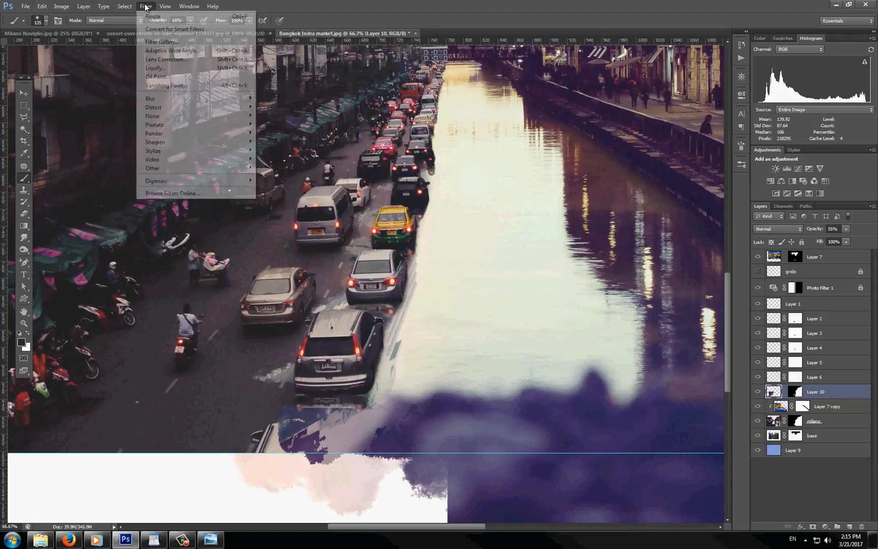
mouse_move(152, 107)
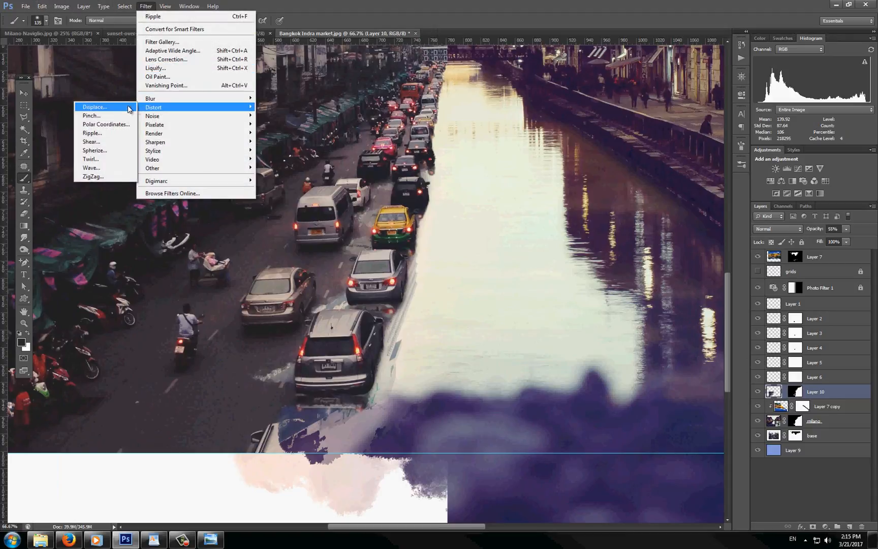
click(102, 134)
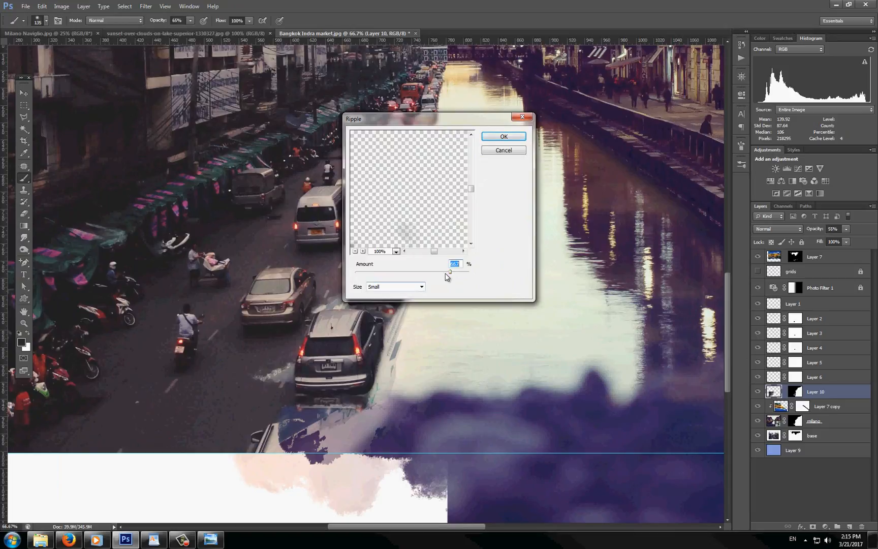
click(443, 272)
click(511, 136)
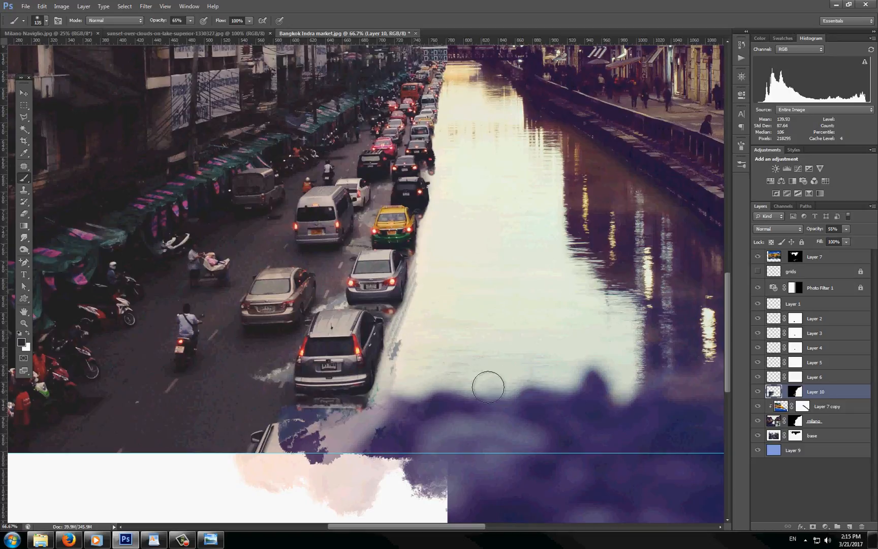
Try Dissolve and the following blend modes on Layer 10 and set it to Linear Burn.
click(769, 229)
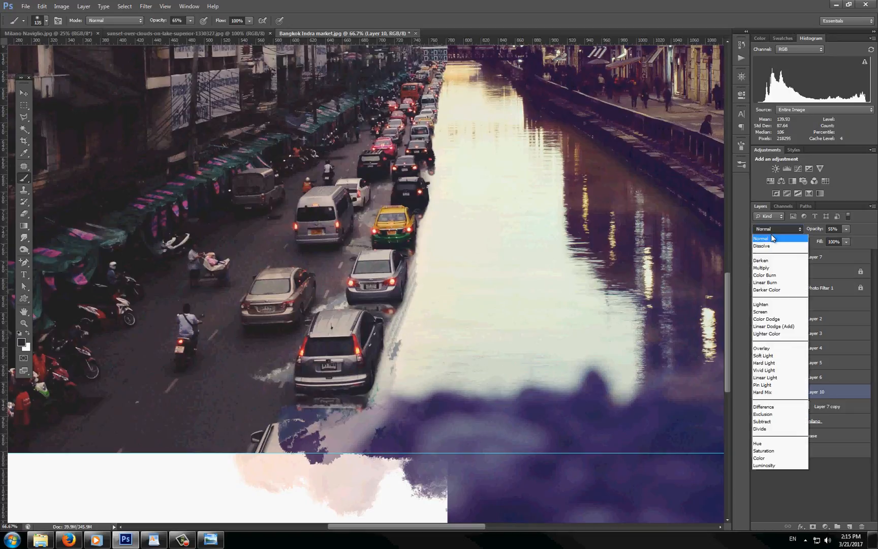
click(762, 245)
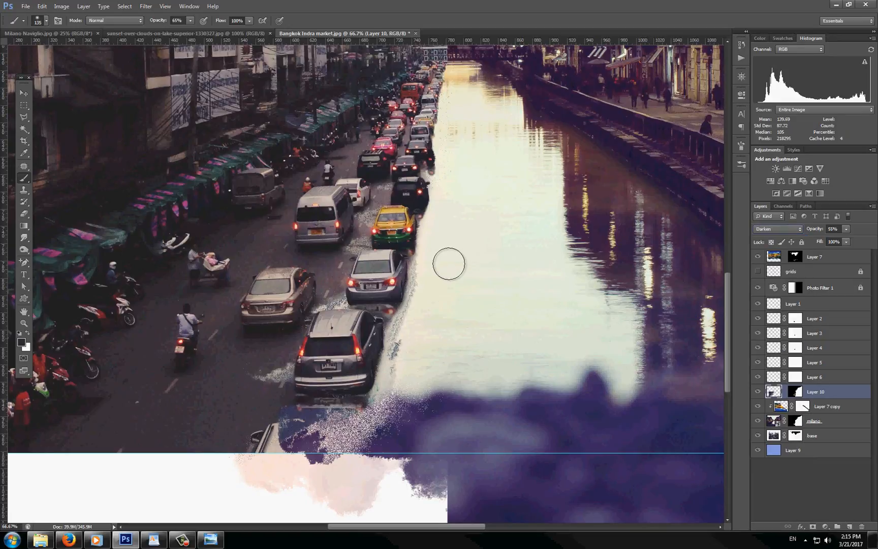
key(Down)
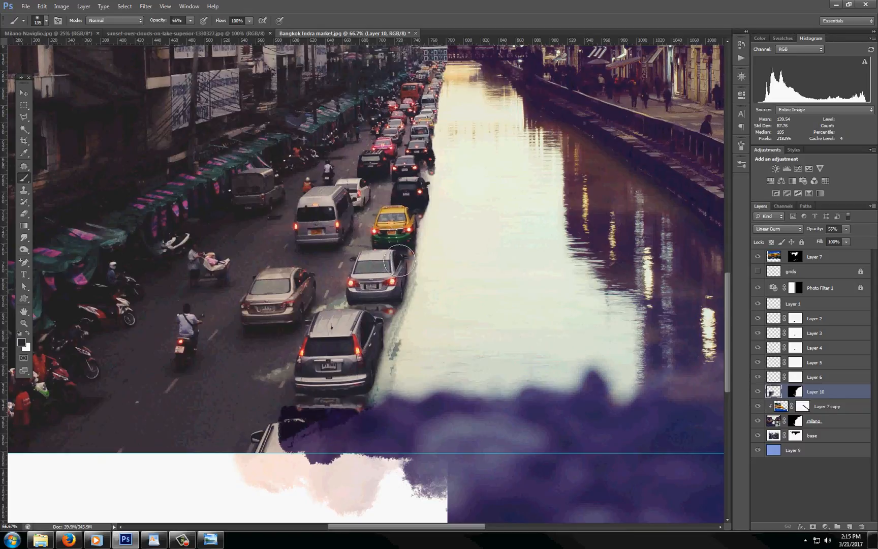
Check how the reflection blends with the canal and set Layer 10's opacity to 42%.
key(z)
alt+click(392, 295)
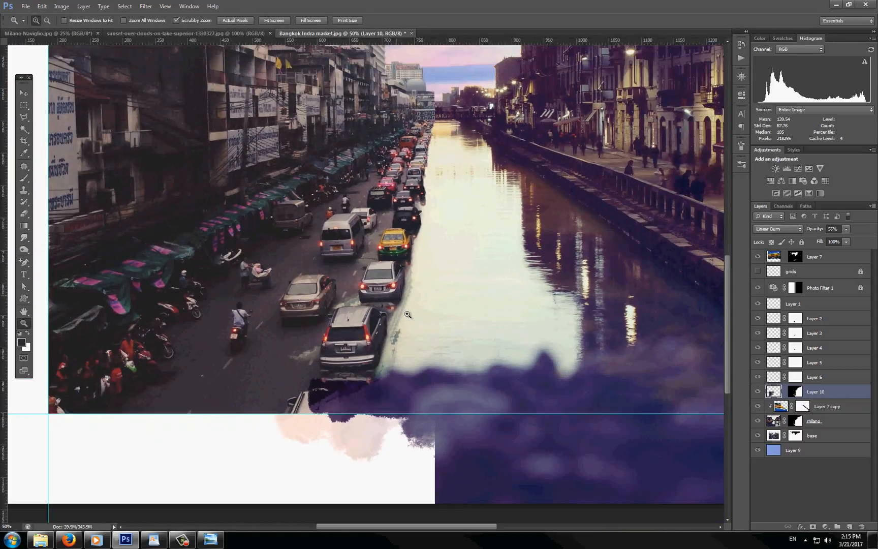
alt+click(404, 302)
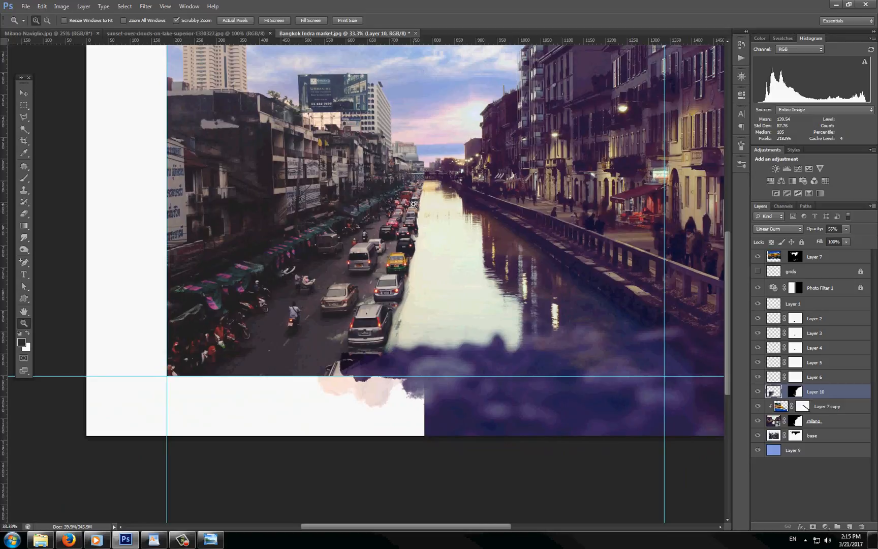
click(368, 319)
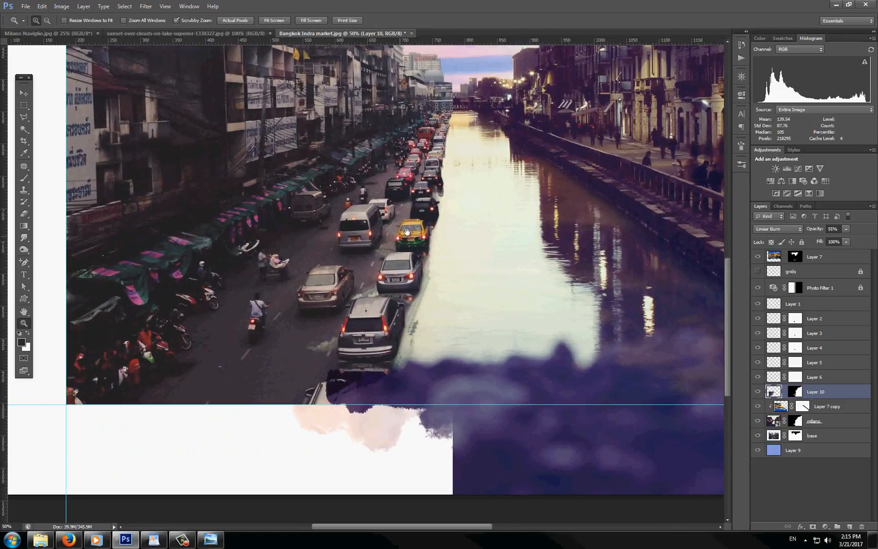
mouse_move(407, 231)
mouse_down()
mouse_move(363, 320)
mouse_move(357, 312)
mouse_up()
key(b)
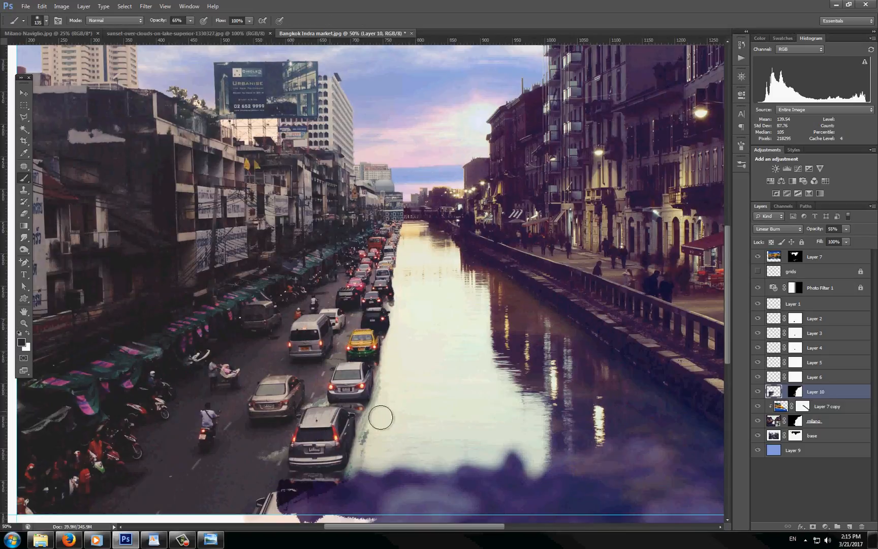
drag(815, 234, 802, 248)
Review the whole composite and select the base layer, followed by the milano layer, from their buildings on the canvas.
key(z)
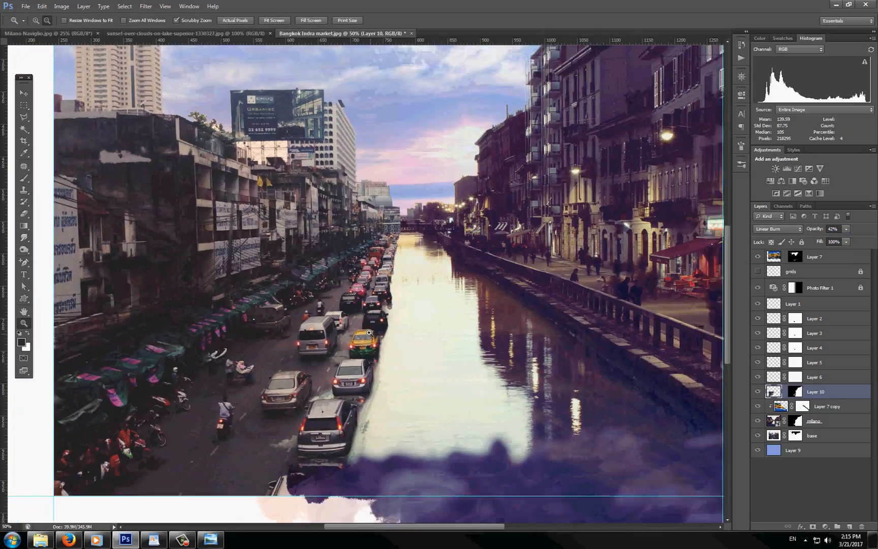
alt+click(358, 324)
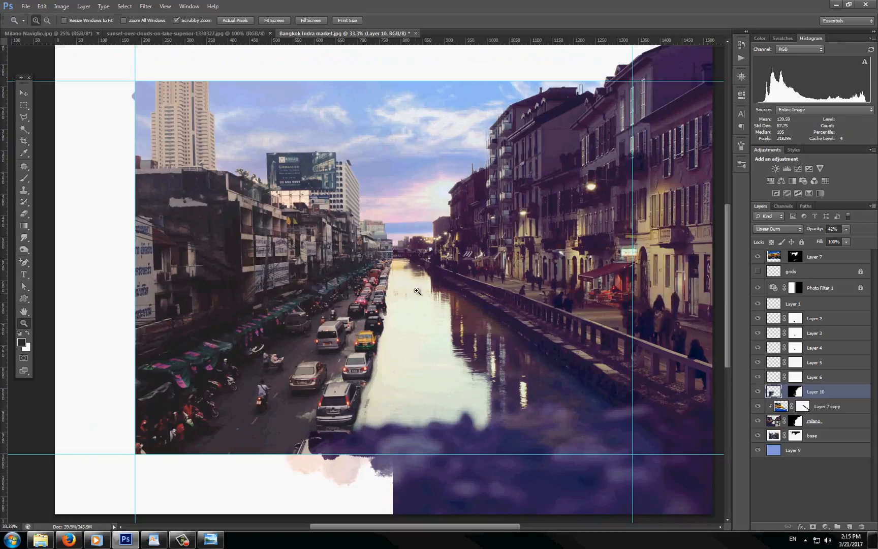
alt+click(426, 244)
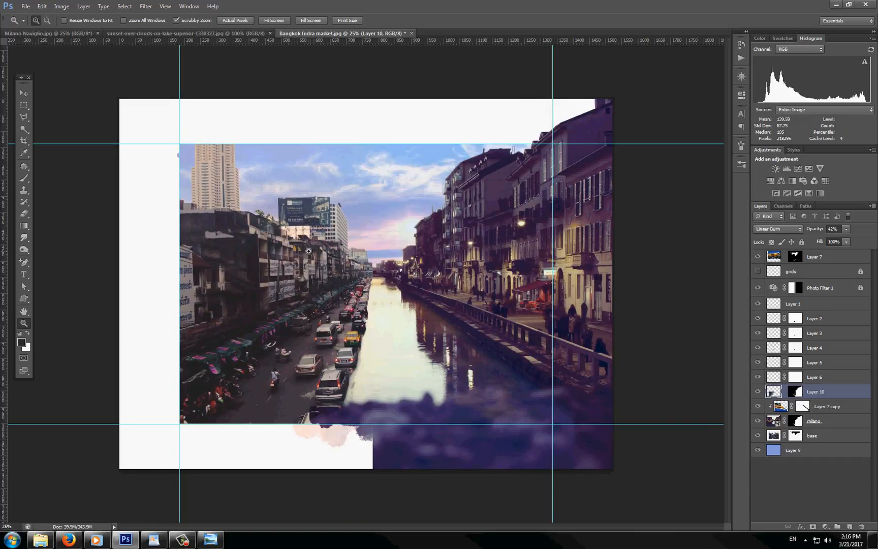
key(v)
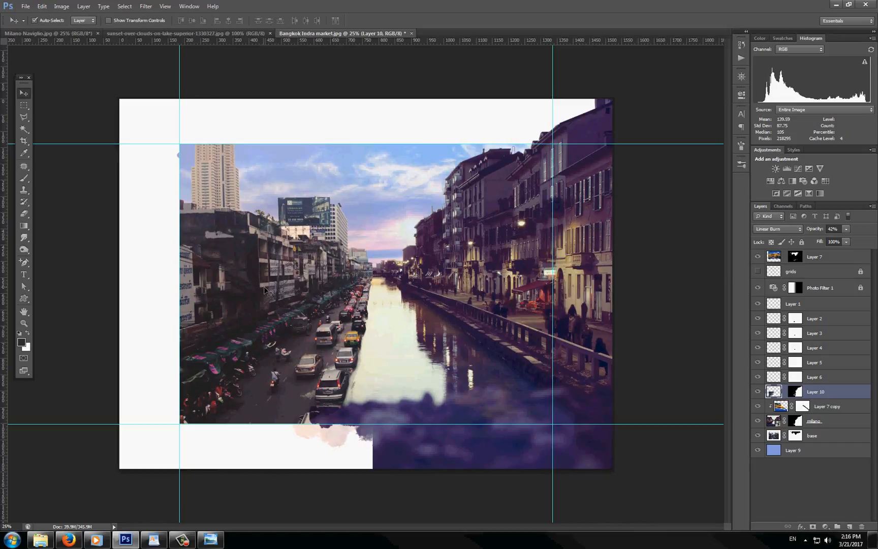
click(285, 279)
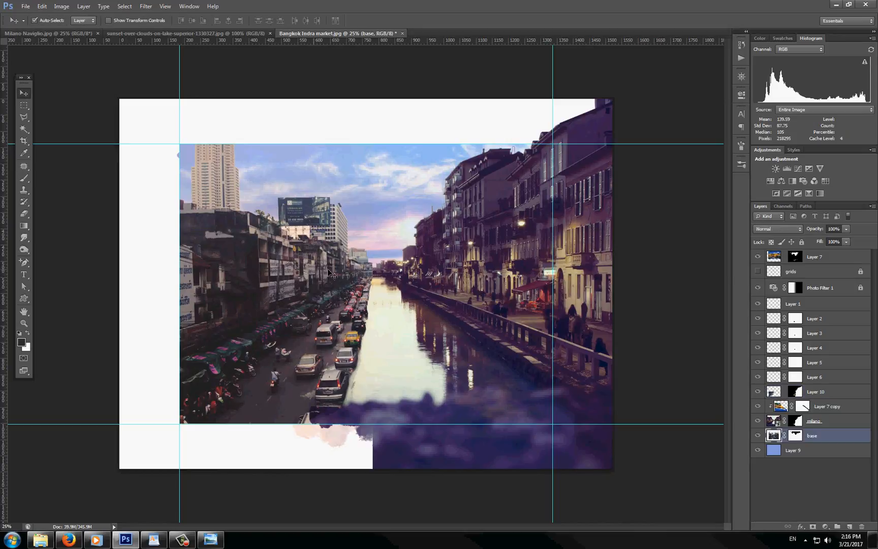
click(469, 261)
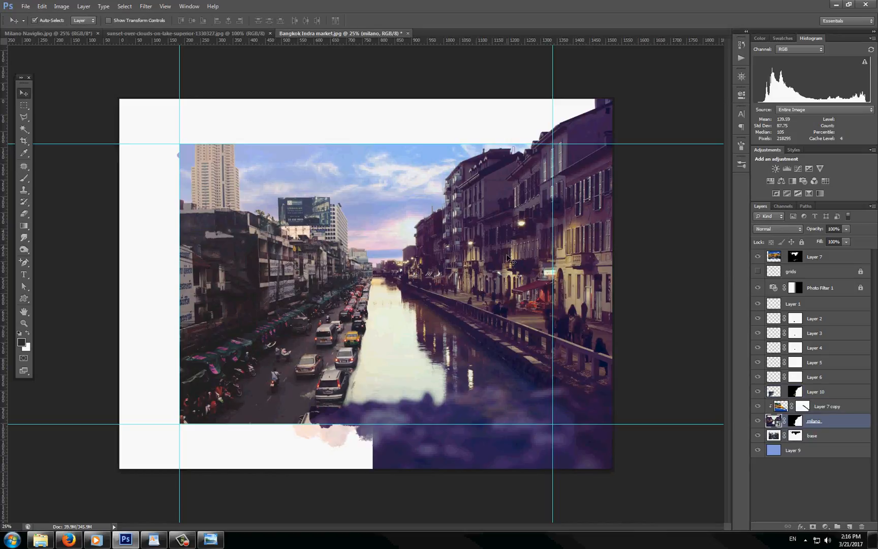
Select the base layer and add a Photo Filter adjustment above it, using the previous layer as its clipping mask.
click(296, 265)
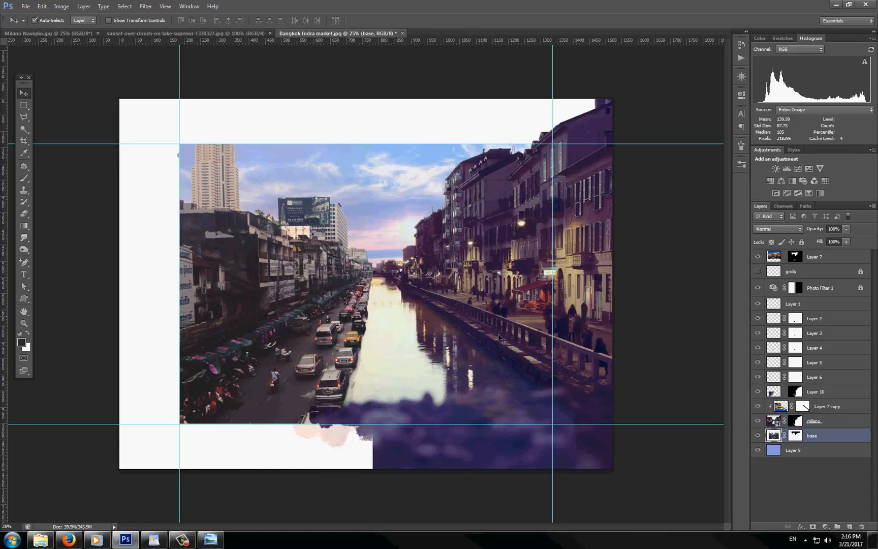
click(759, 435)
click(758, 435)
click(825, 529)
click(813, 445)
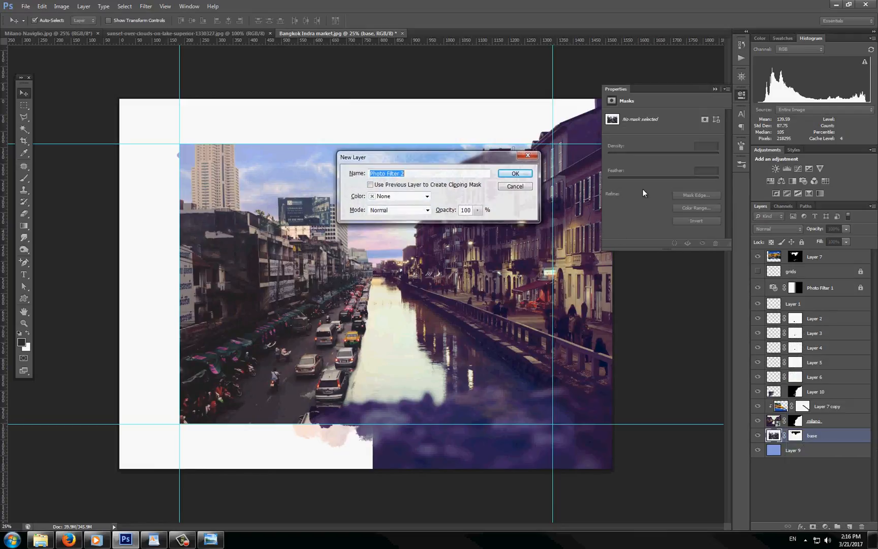
click(440, 186)
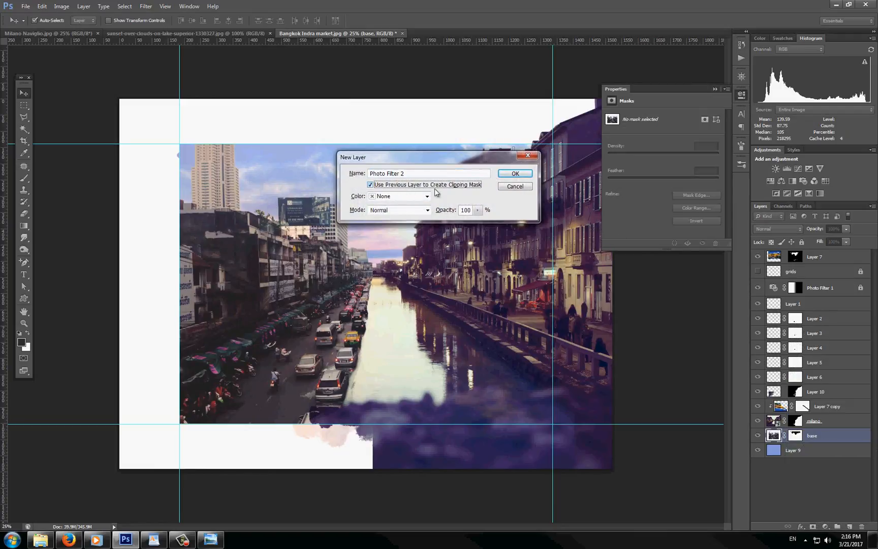
click(513, 174)
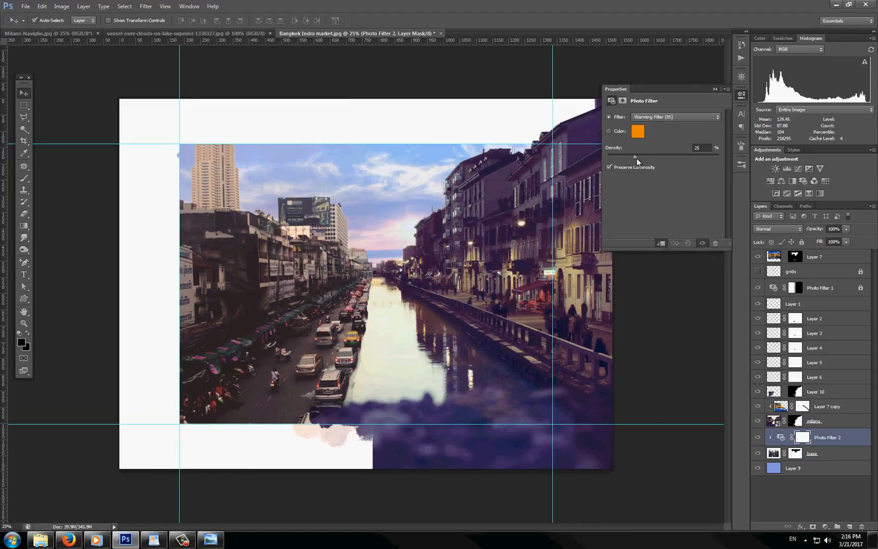
Set the base layer's photo filter to a custom purple colour, 6a169f.
click(638, 132)
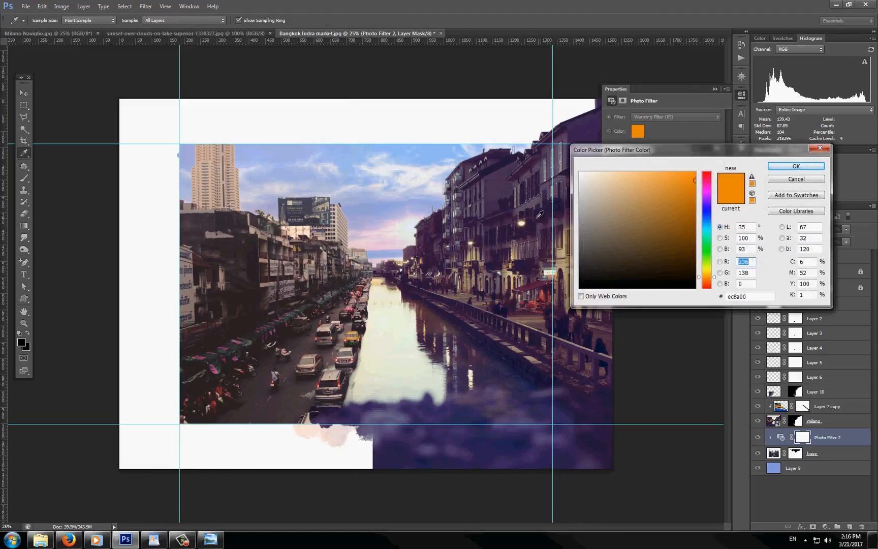
click(498, 198)
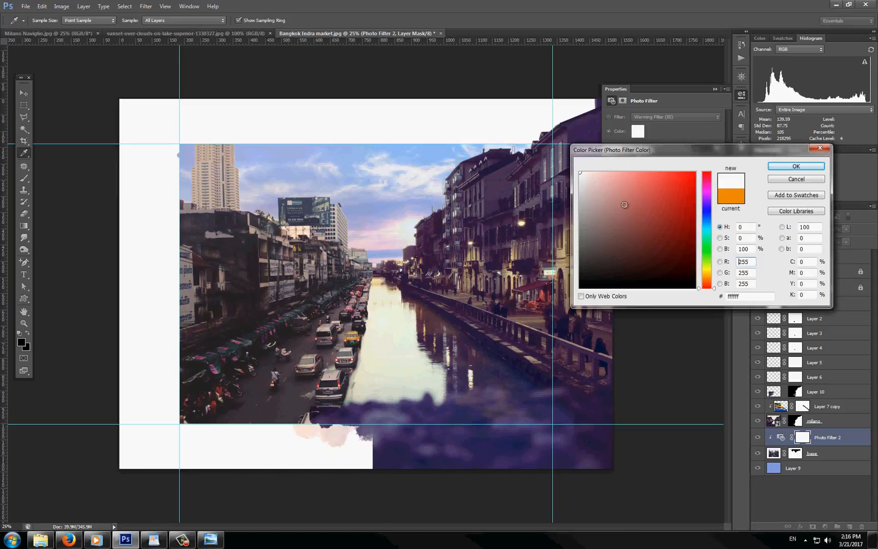
drag(638, 149, 535, 252)
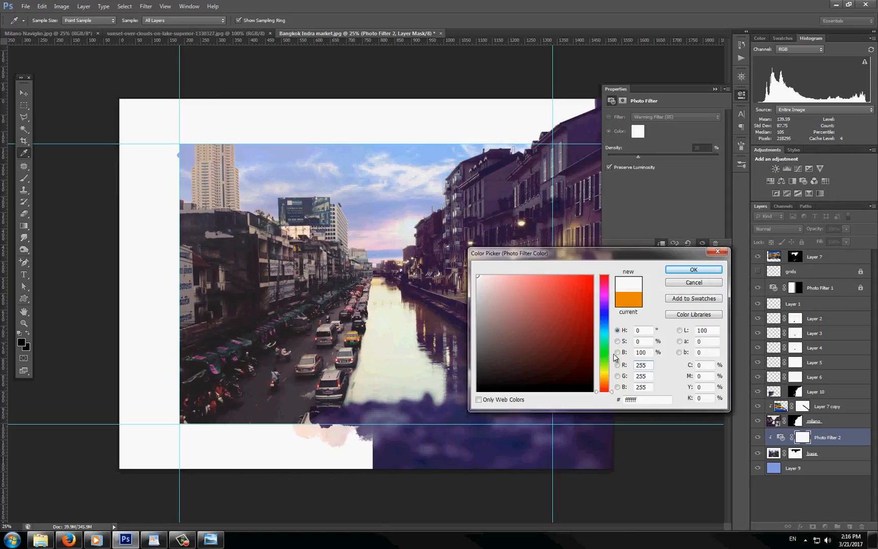
click(604, 301)
click(583, 298)
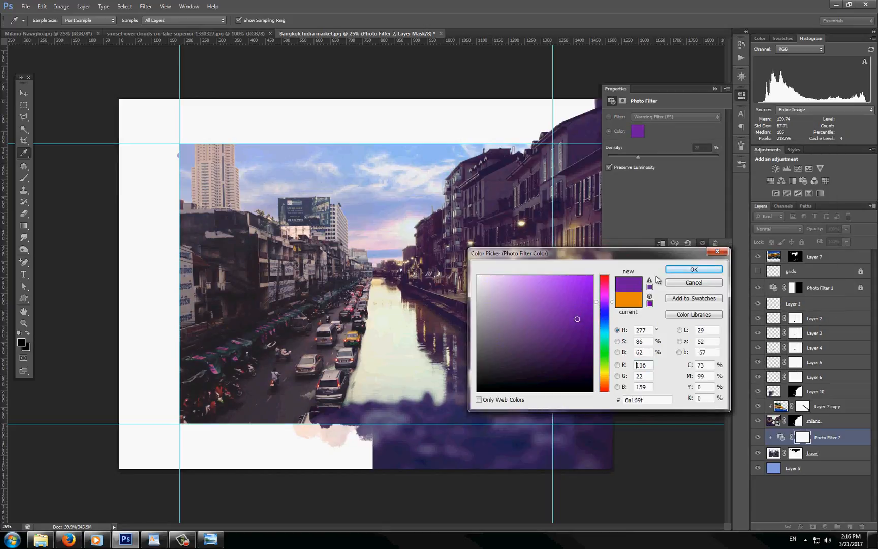
key(Return)
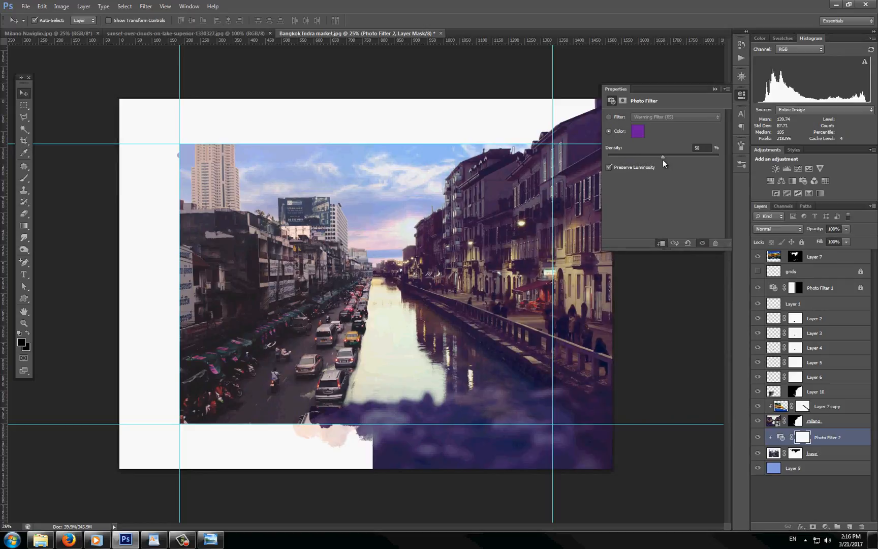
Set the purple filter's density to 71% with Preserve Luminosity on, and check Photo Filter 1's settings for comparison.
click(661, 155)
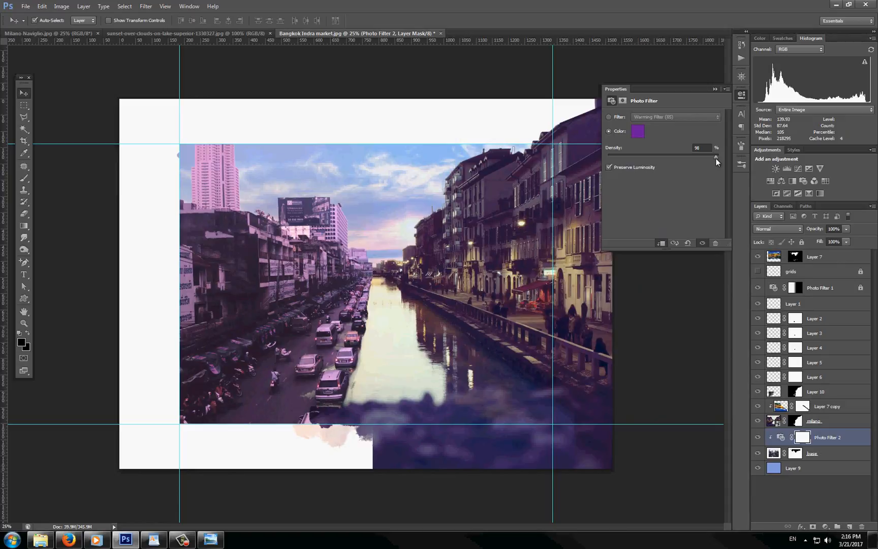
drag(716, 158, 715, 157)
click(610, 166)
click(610, 167)
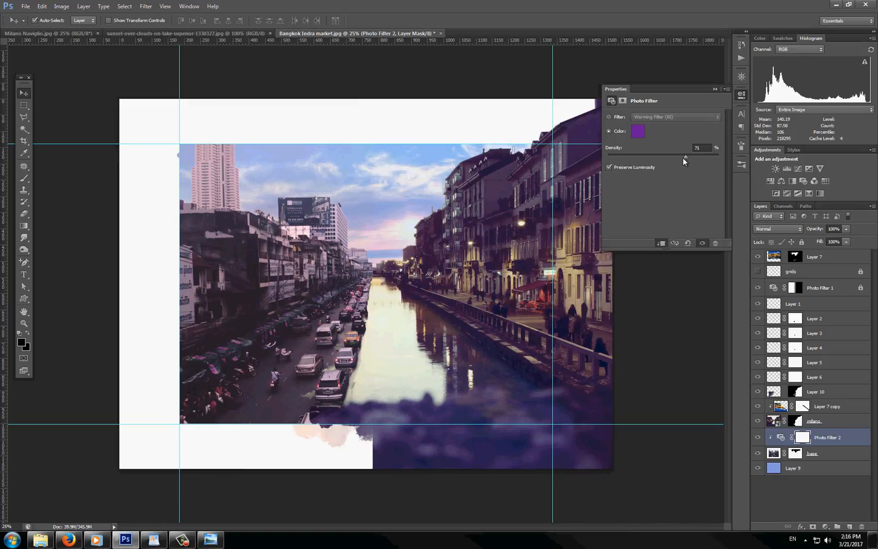
click(809, 287)
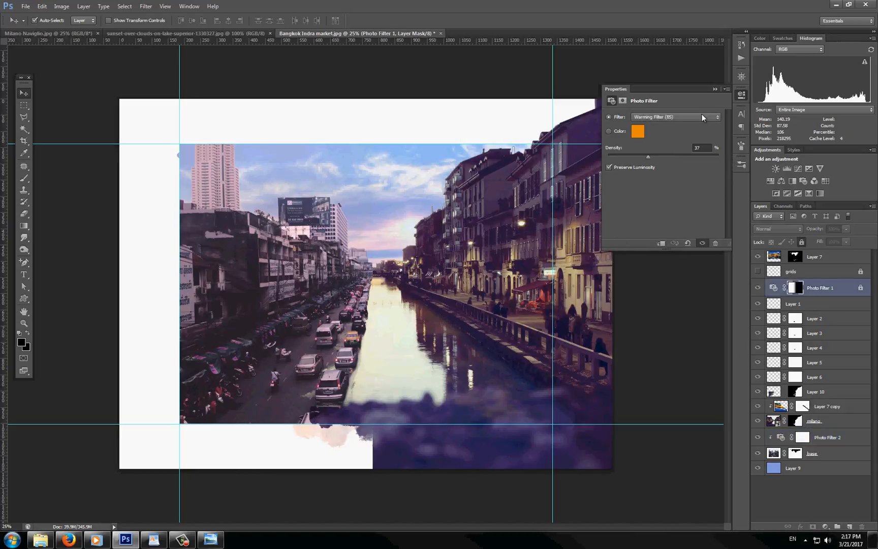
click(714, 90)
Inspect the street and canal blend up close and add a new empty layer directly above the grids layer.
key(z)
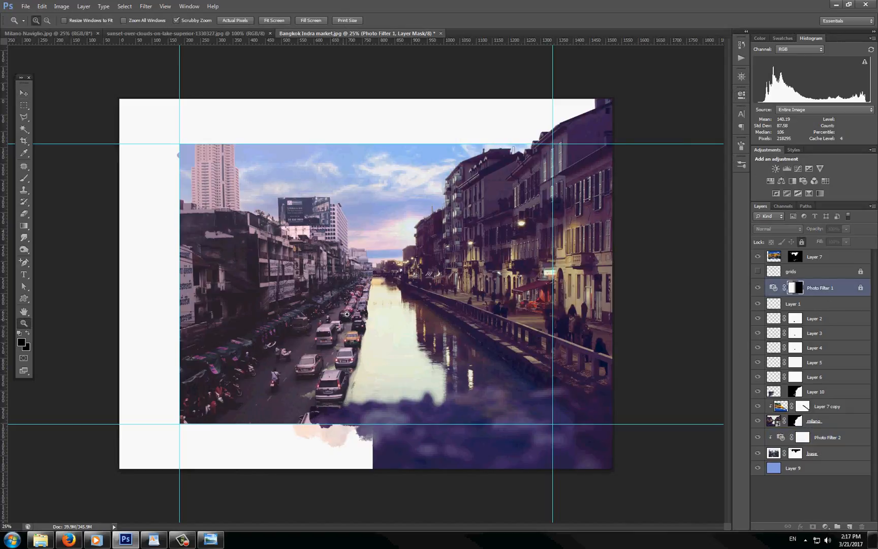
drag(359, 269, 369, 269)
click(369, 268)
alt+click(345, 264)
click(306, 358)
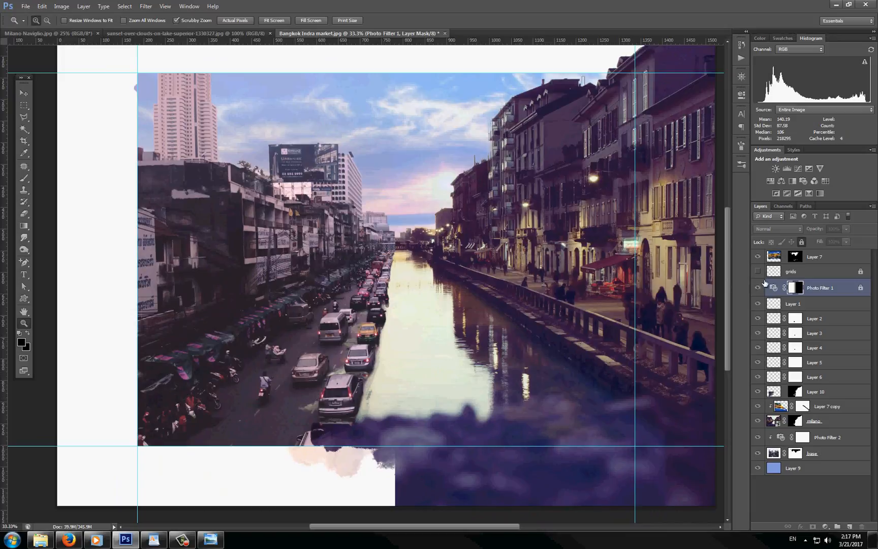
click(800, 275)
click(849, 526)
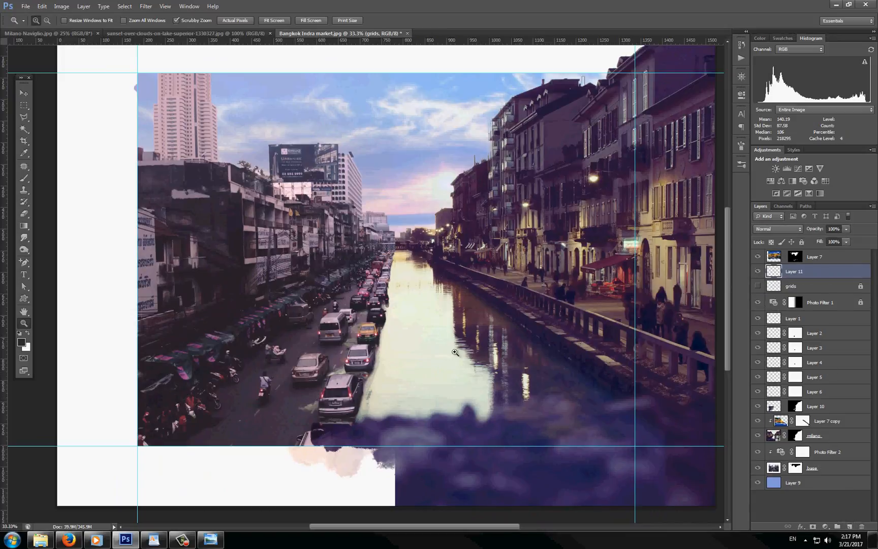
Paint two parallel dark tyre-track streaks down the road on Layer 11 with the textured 111 px brush.
key(b)
right_click(304, 395)
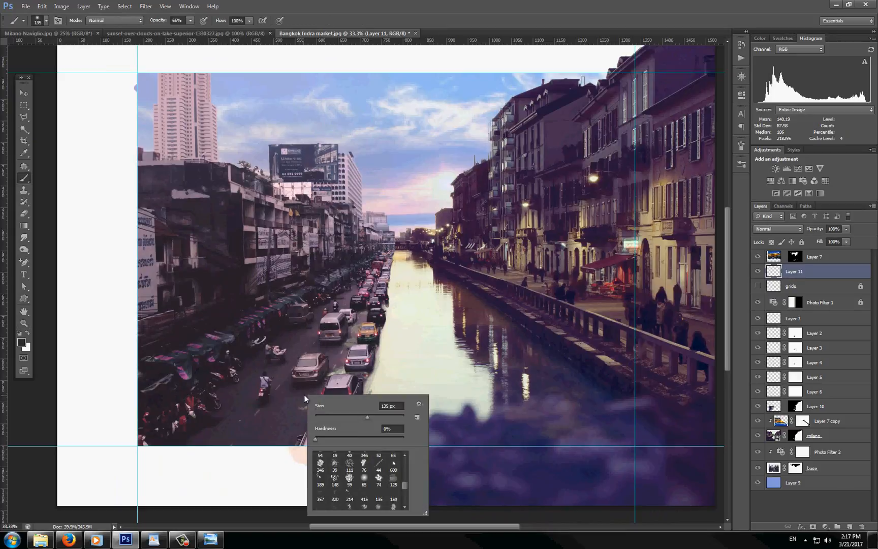
click(350, 463)
click(299, 385)
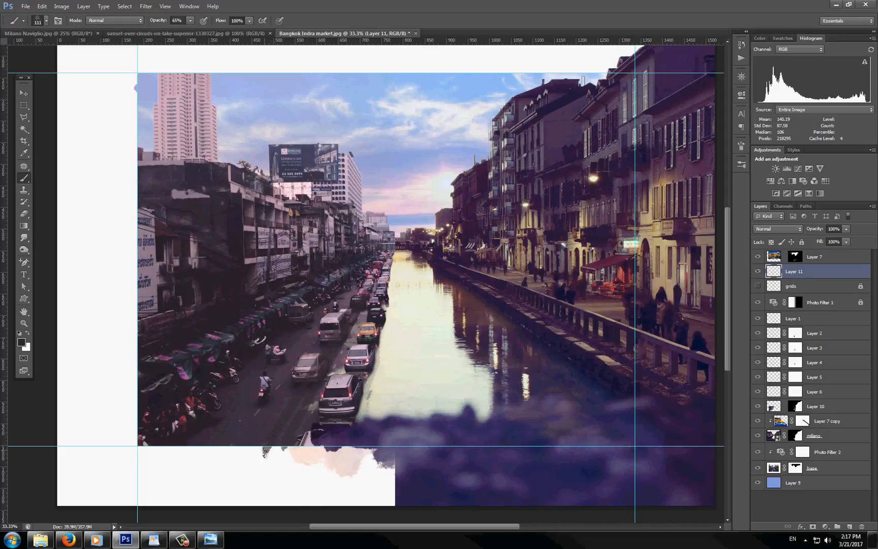
key(e)
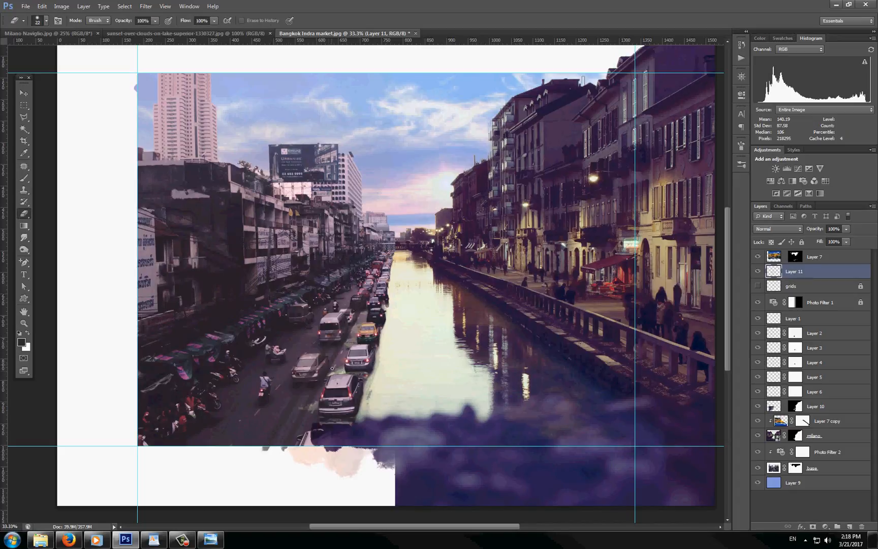
Set Layer 11's blend mode to Multiply to darken the tyre streaks on the road.
key(z)
click(309, 378)
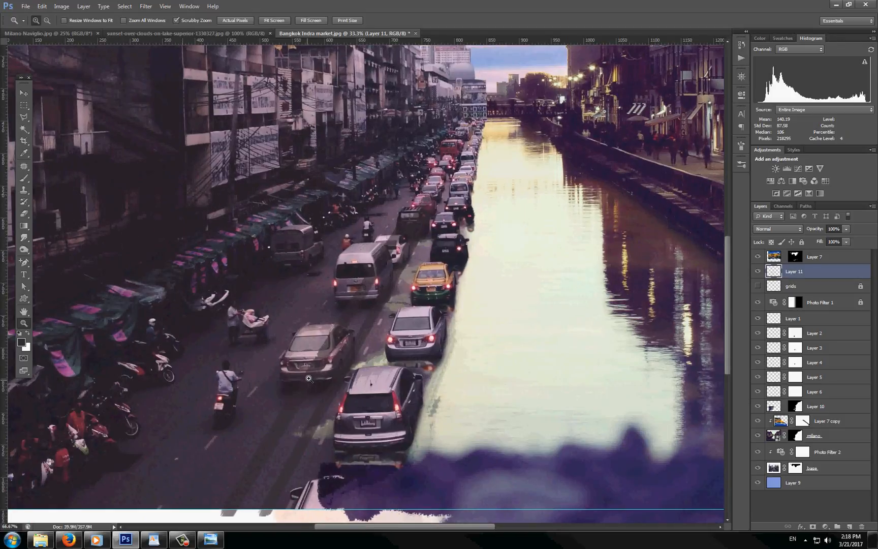
click(308, 378)
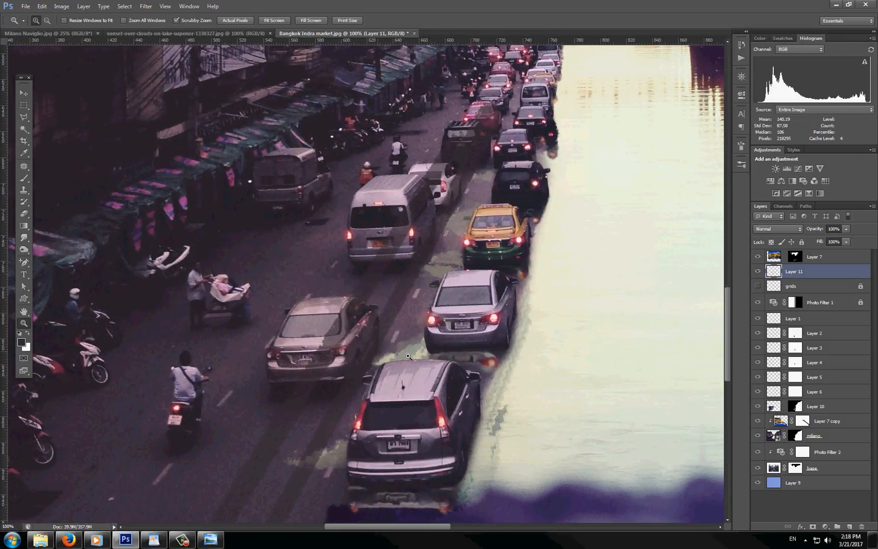
click(780, 232)
click(768, 254)
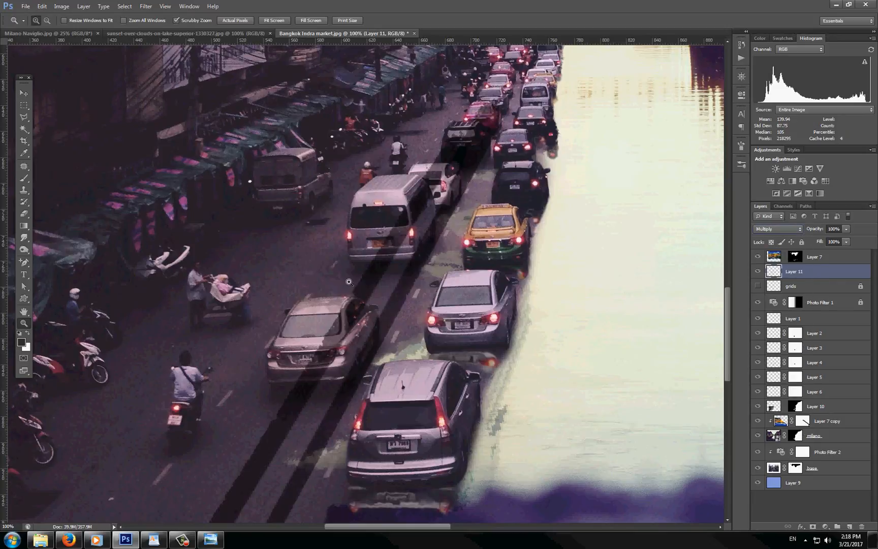
Soften the tyre streaks on Layer 11 with a Gaussian Blur, raising its radius slightly.
click(146, 6)
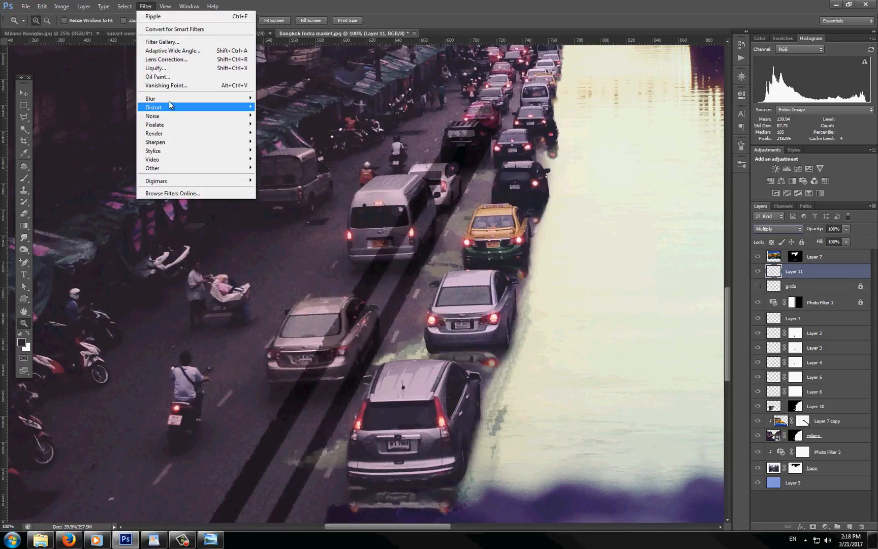
mouse_move(168, 103)
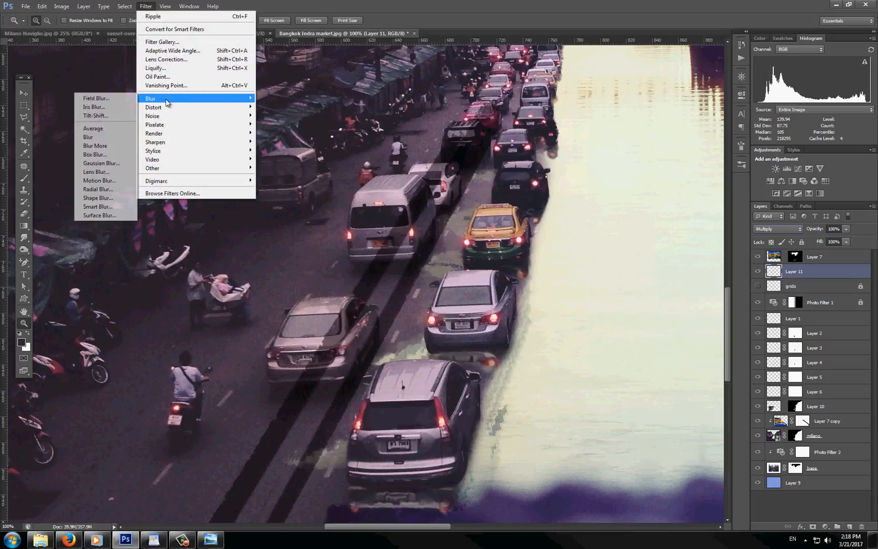
click(107, 164)
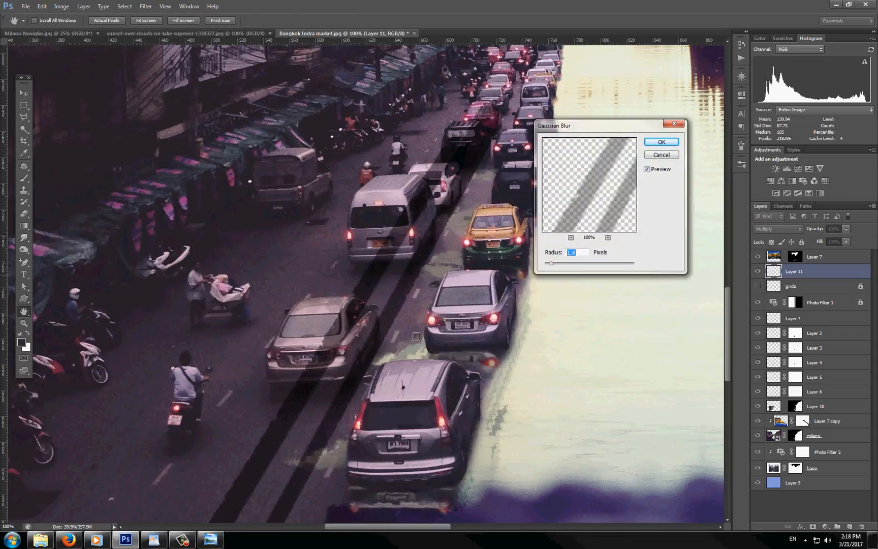
drag(551, 263, 557, 266)
click(653, 143)
Add a layer mask to Layer 11 and choose the soft 65 px brush for painting on it.
key(z)
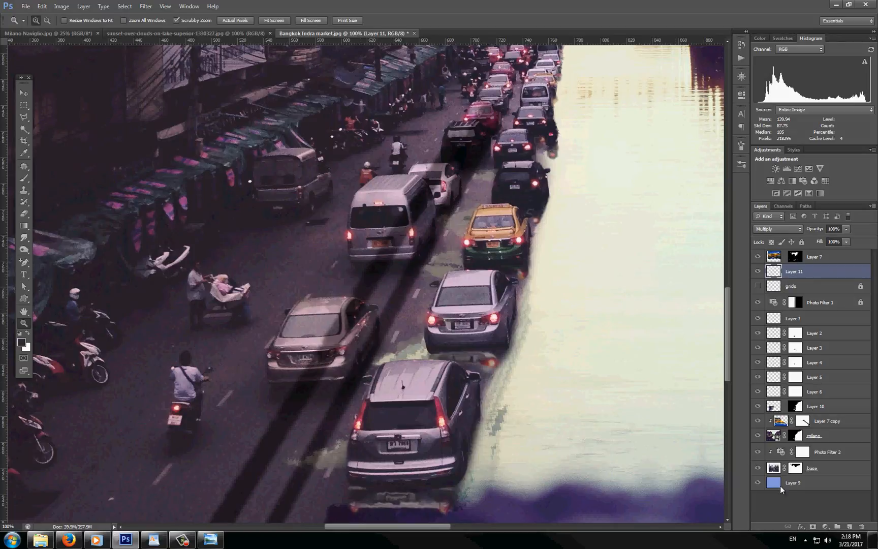
click(812, 527)
key(b)
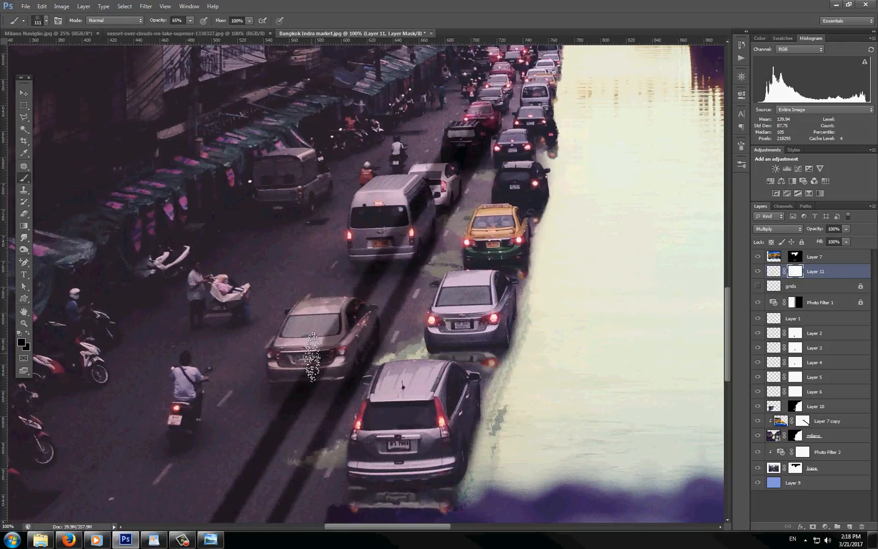
right_click(312, 356)
click(389, 431)
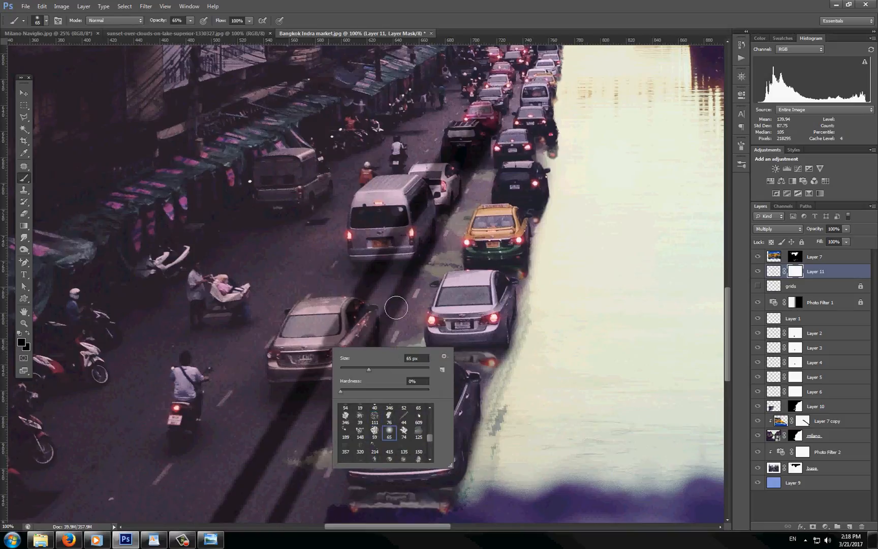
Turn off all the brush dynamics, including Shape Dynamics, Scattering, Texture, Dual Brush, Color Dynamics, Transfer and Wet Edges.
key(Return)
key(F5)
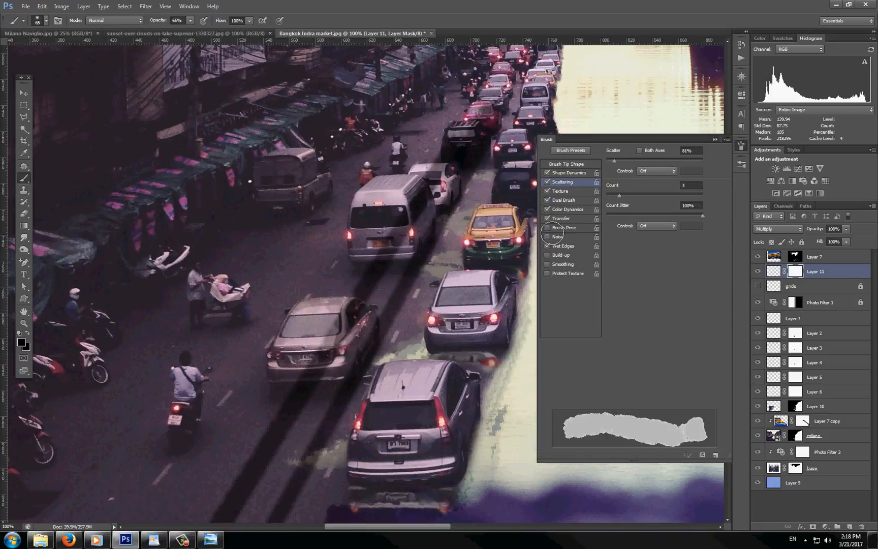
click(547, 245)
click(547, 200)
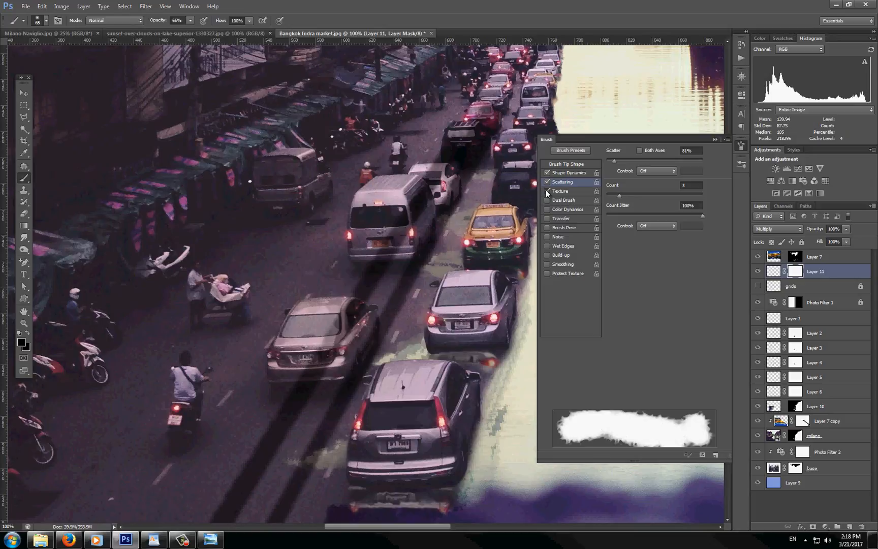
click(547, 191)
click(547, 181)
click(546, 173)
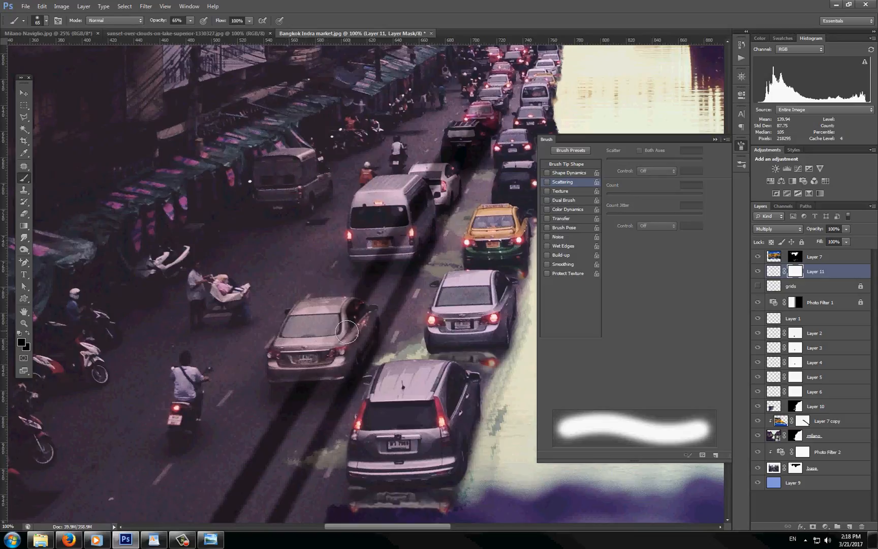
Mask the tyre streaks off the vehicles in the lane with the brush at 97% opacity, and check the result.
key(0)
key(9)
key(7)
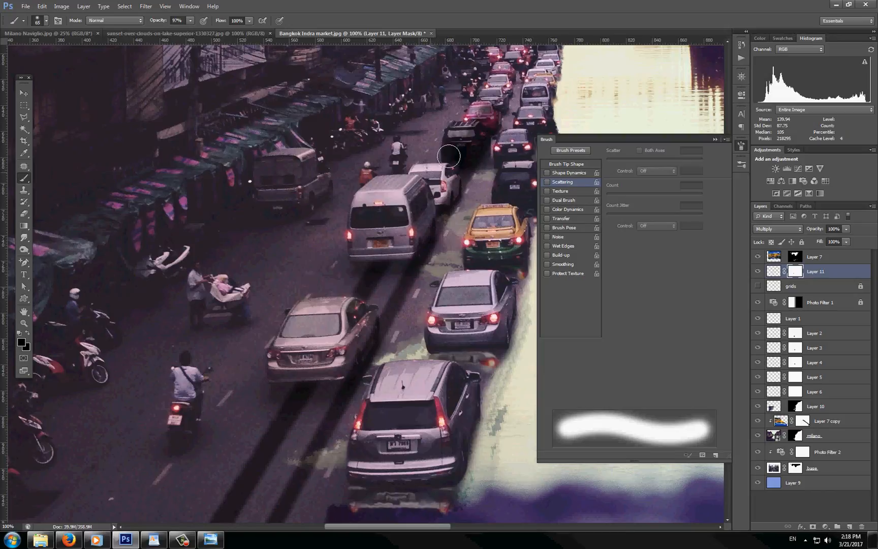
mouse_move(473, 139)
mouse_down()
mouse_move(505, 86)
mouse_move(451, 136)
mouse_move(479, 141)
mouse_move(472, 153)
mouse_move(460, 150)
mouse_move(469, 150)
mouse_up()
mouse_move(442, 187)
mouse_down()
mouse_move(428, 208)
mouse_move(448, 181)
mouse_move(413, 228)
mouse_move(431, 222)
mouse_move(412, 246)
mouse_up()
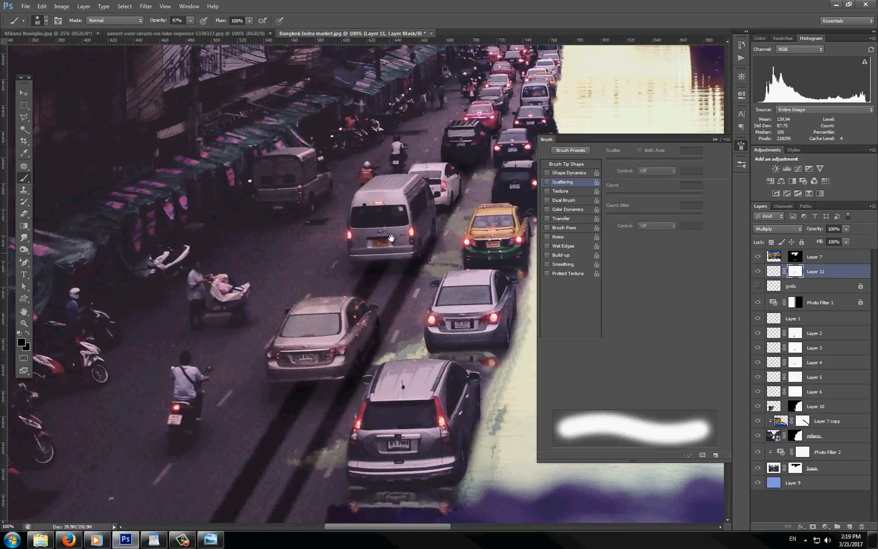
scroll(343, 315, down, 2)
mouse_move(343, 315)
mouse_down()
mouse_move(366, 309)
mouse_move(348, 343)
mouse_up()
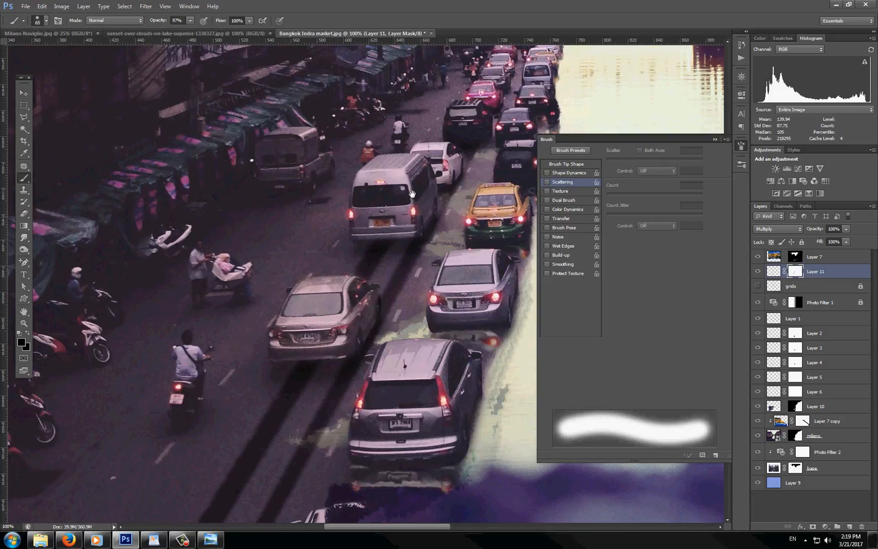
scroll(381, 249, down, 3)
scroll(381, 249, left, 1)
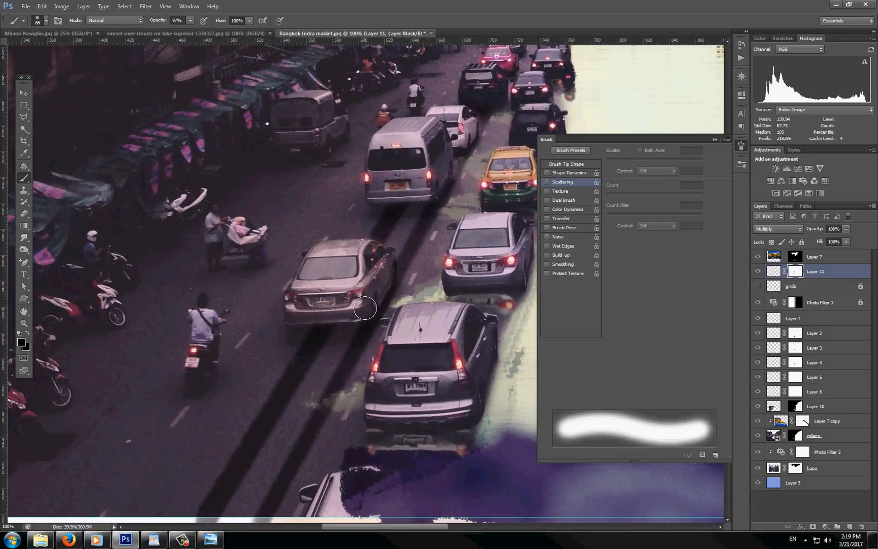
key(z)
alt+click(319, 392)
alt+click(325, 392)
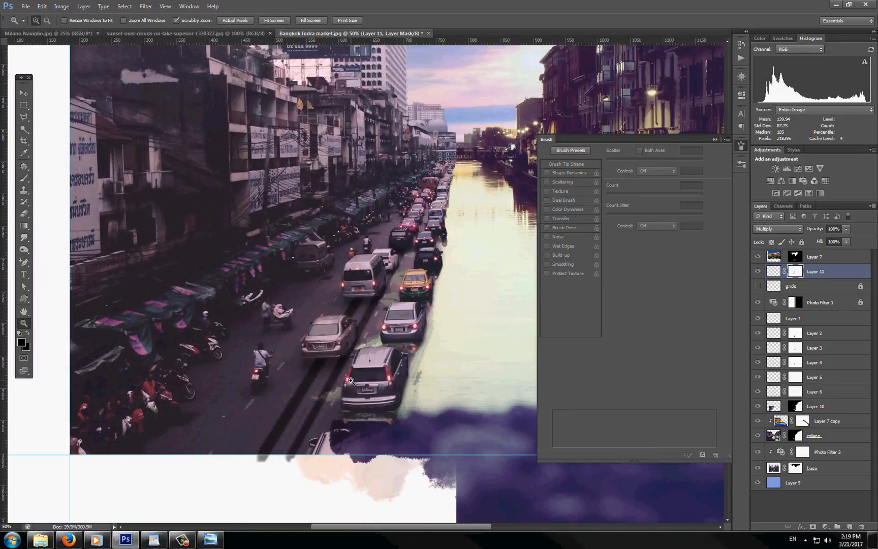
Lower Layer 11's opacity to 69% and distort its tyre streaks with a Ripple filter of Small size.
drag(813, 229, 804, 230)
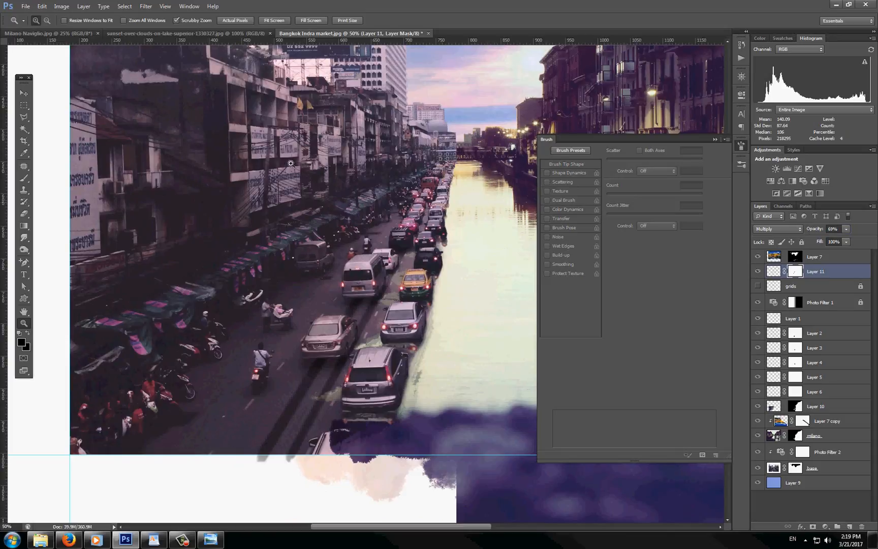
click(145, 8)
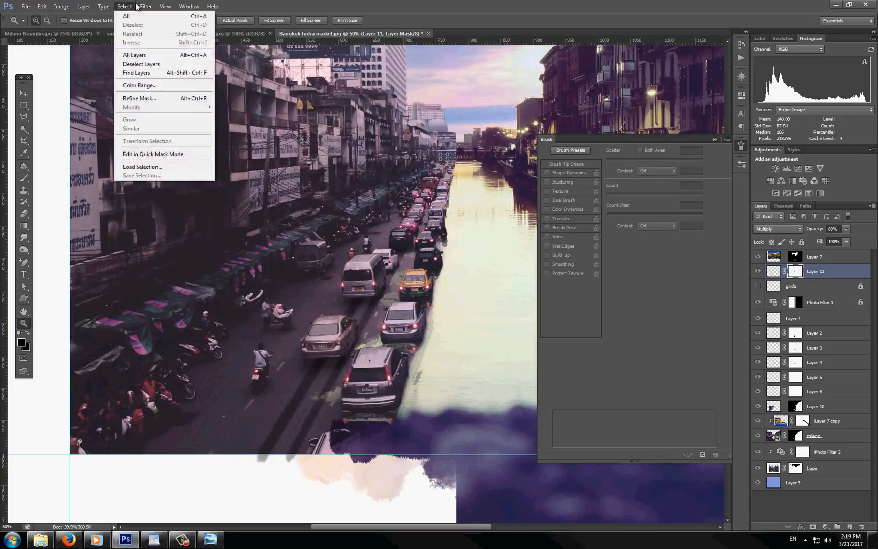
click(864, 283)
click(773, 272)
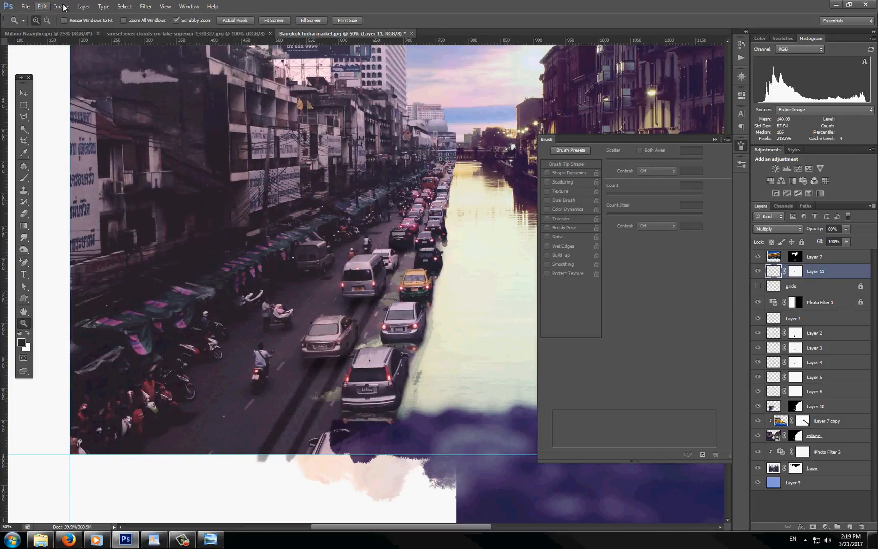
click(146, 6)
mouse_move(192, 109)
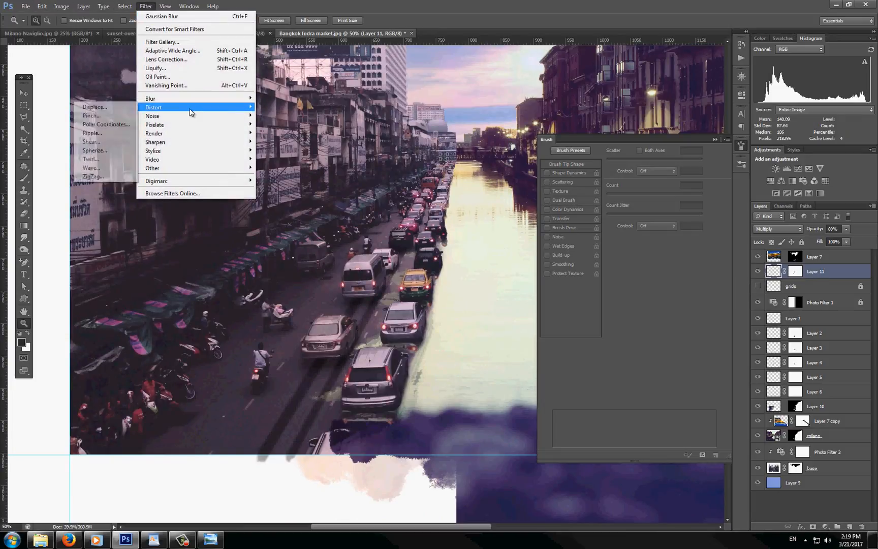
click(92, 133)
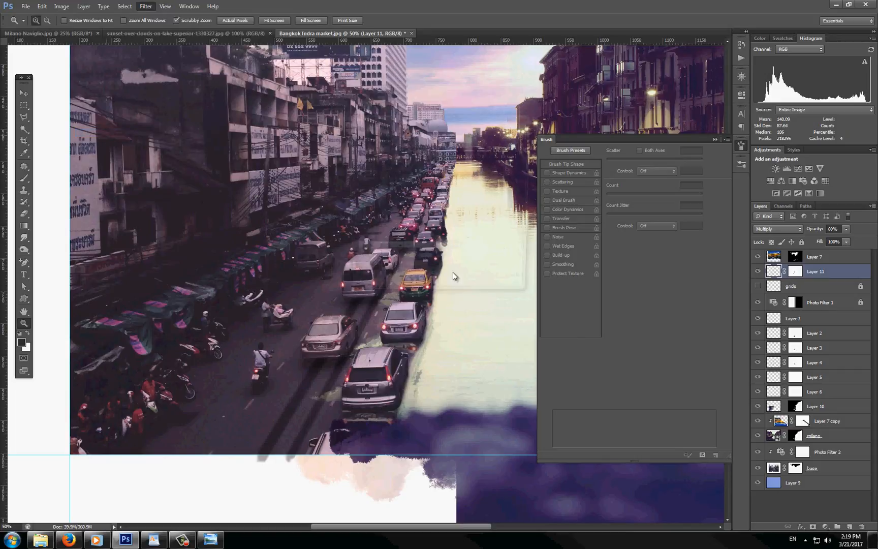
drag(401, 276, 432, 271)
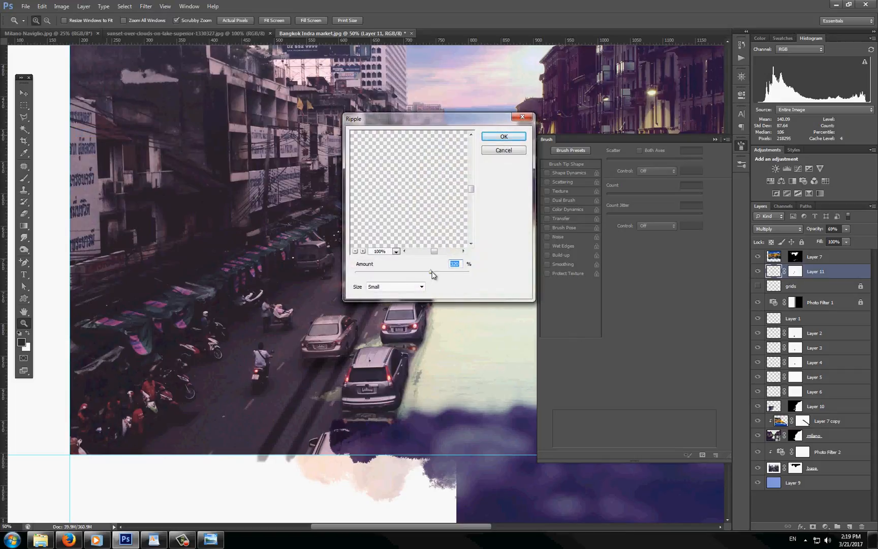
click(503, 136)
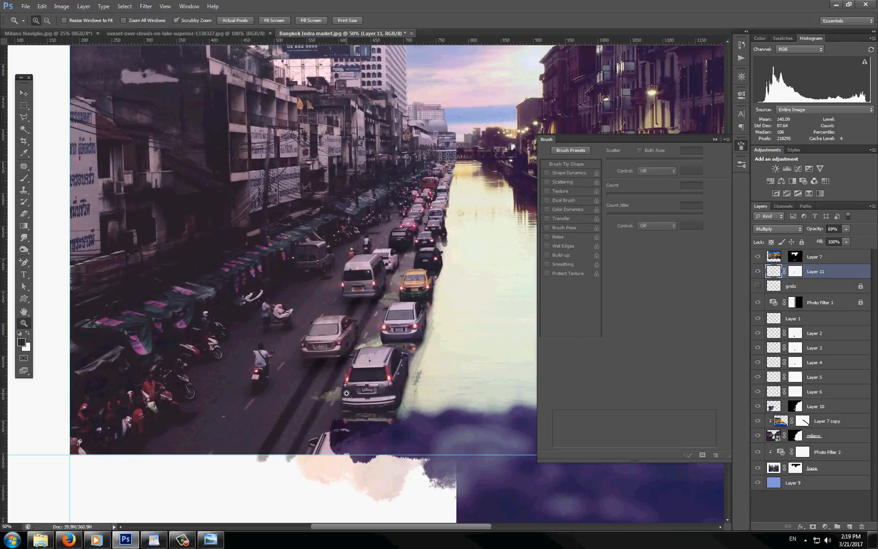
Soften Layer 11's tyre streaks with a 3.1-pixel Gaussian Blur, and set the layer's opacity to 47%.
click(146, 6)
mouse_move(155, 100)
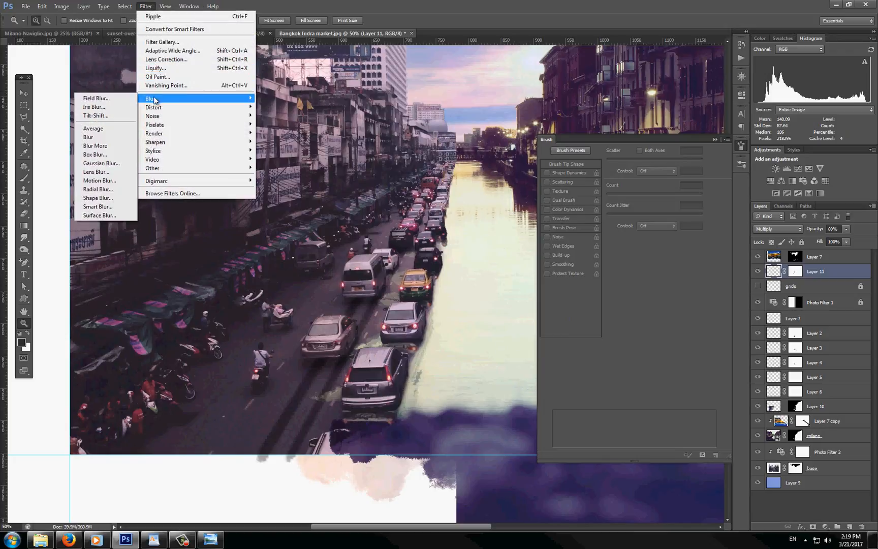
click(101, 163)
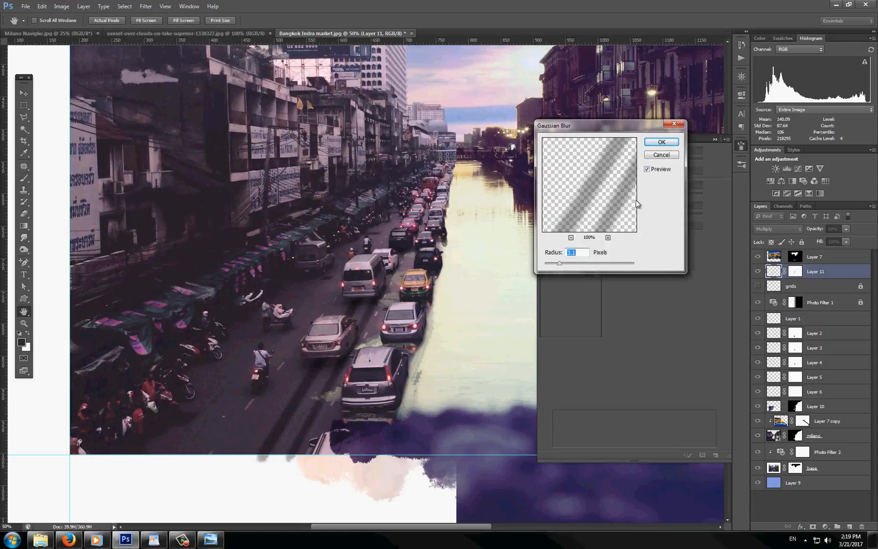
click(662, 142)
key(z)
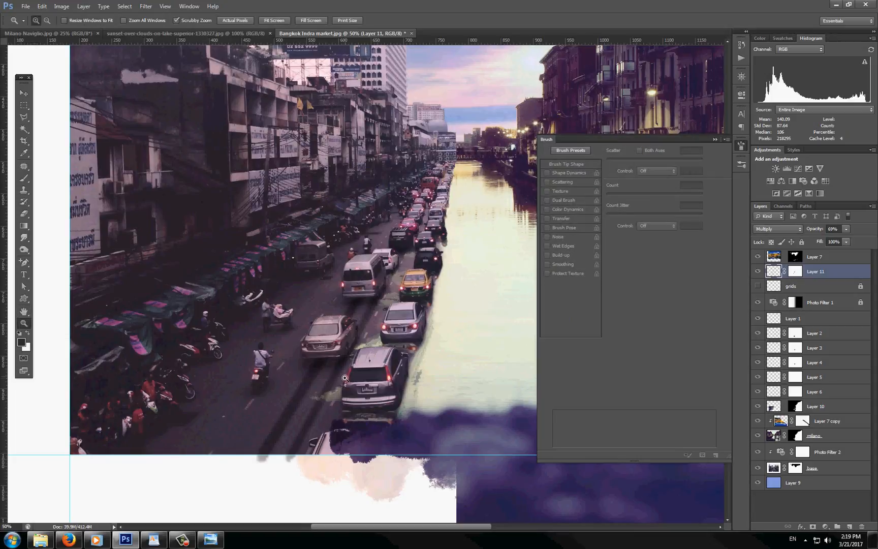
drag(815, 228, 806, 229)
click(714, 139)
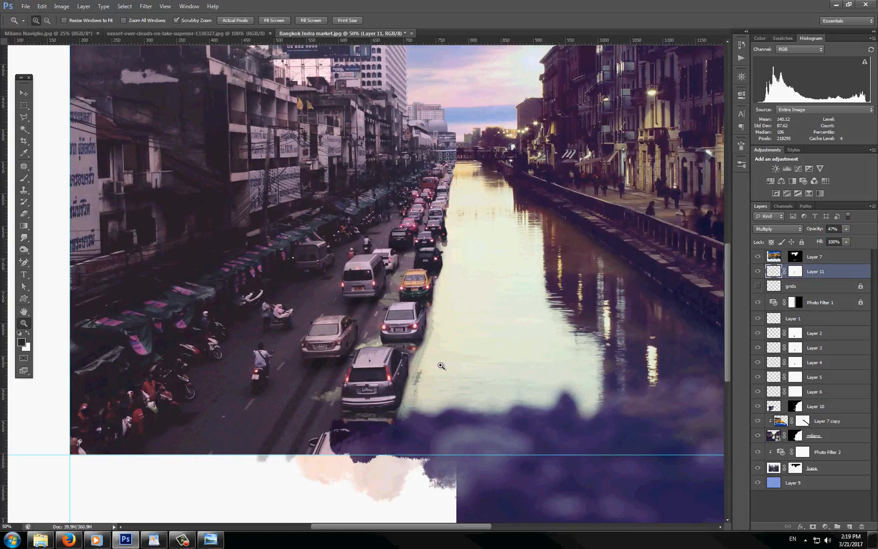
Add a new layer above Layer 11 and choose golden yellow #ecce6d as the brush colour.
alt+click(457, 362)
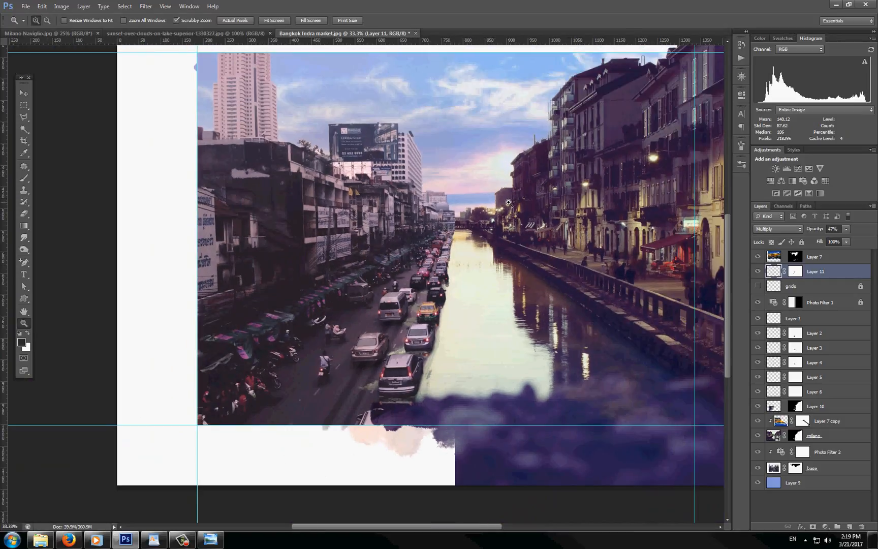
drag(508, 203, 369, 220)
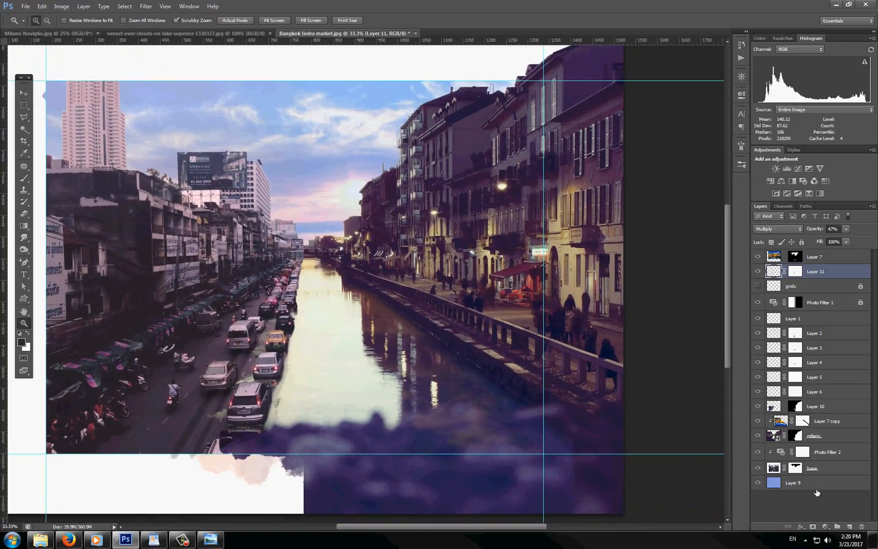
click(849, 526)
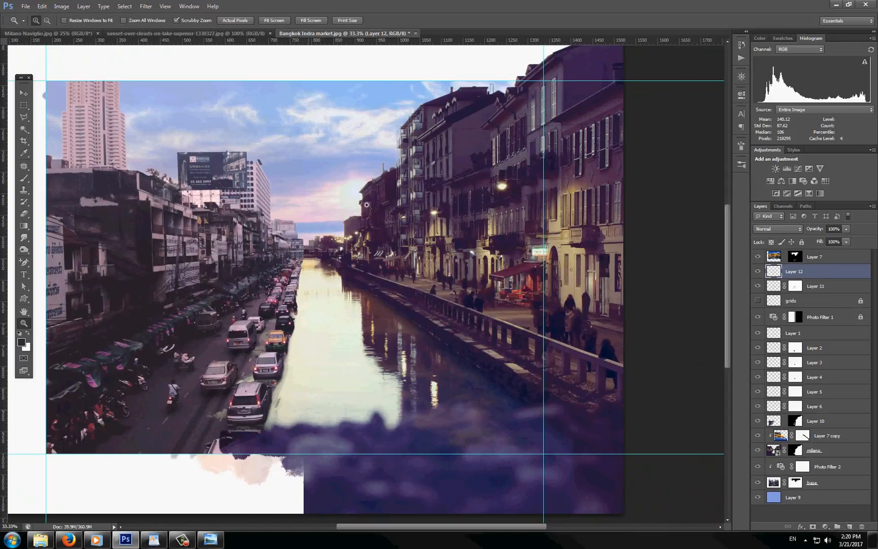
click(23, 178)
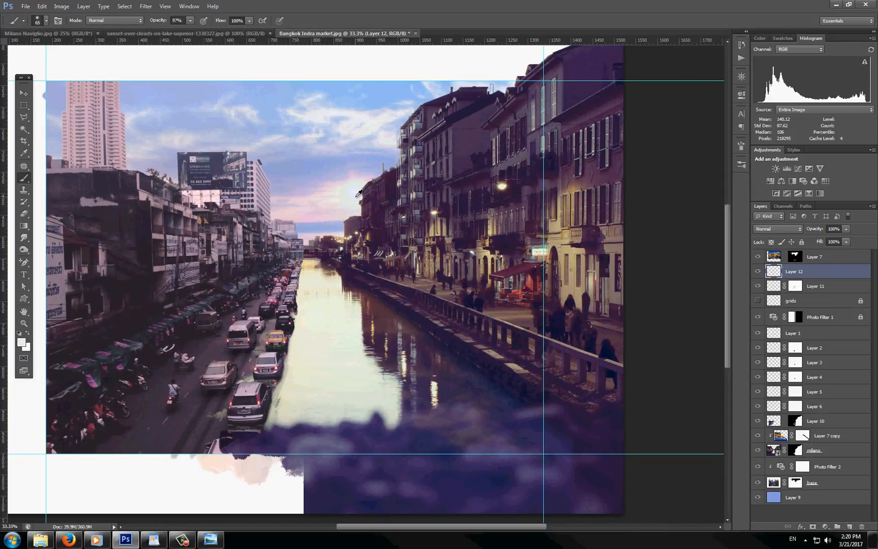
alt+click(357, 194)
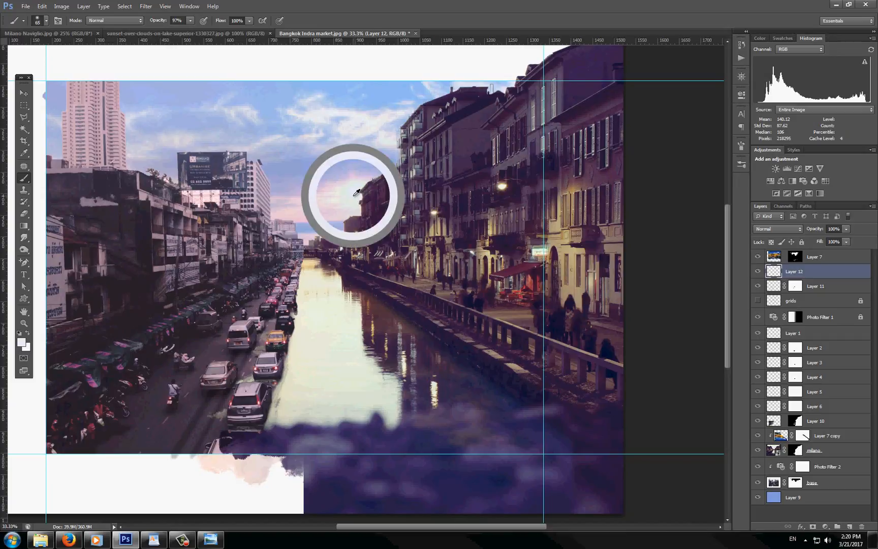
click(23, 342)
click(604, 375)
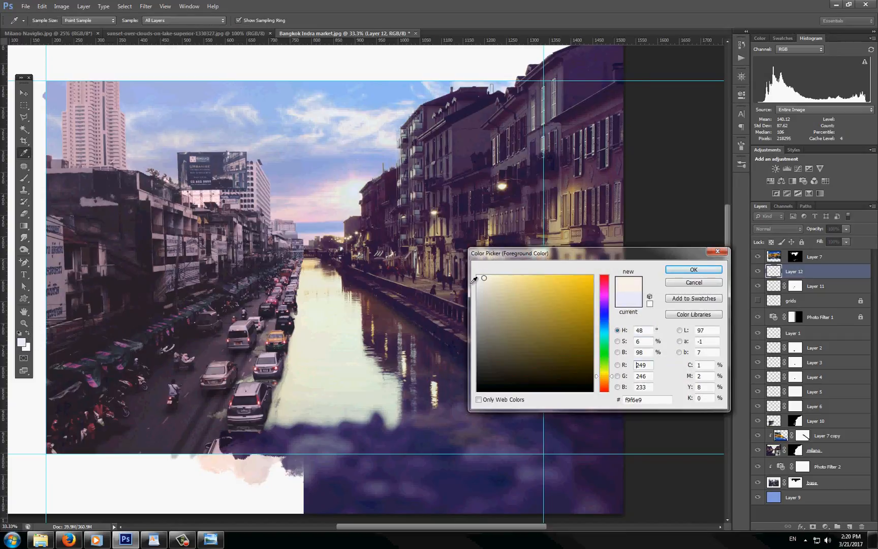
click(309, 260)
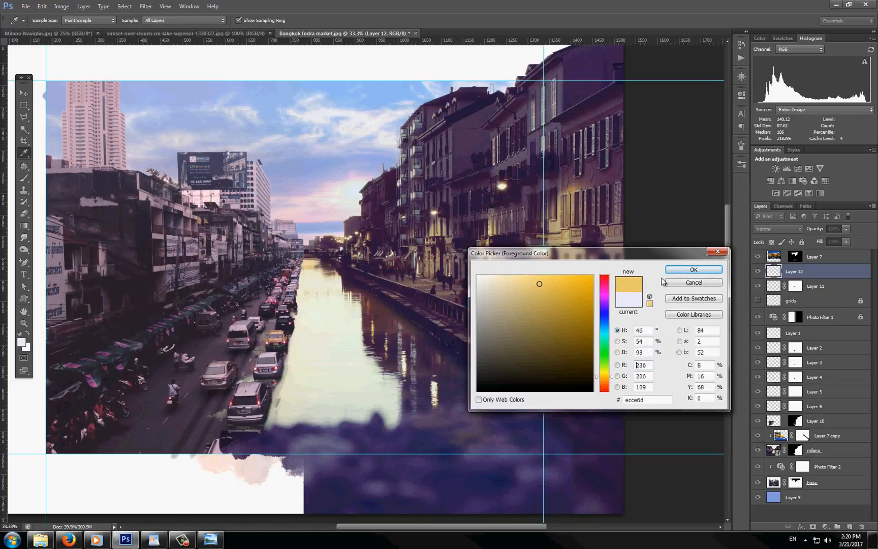
click(692, 270)
Set the soft brush to 463 px with 0% hardness and 46% opacity.
right_click(364, 212)
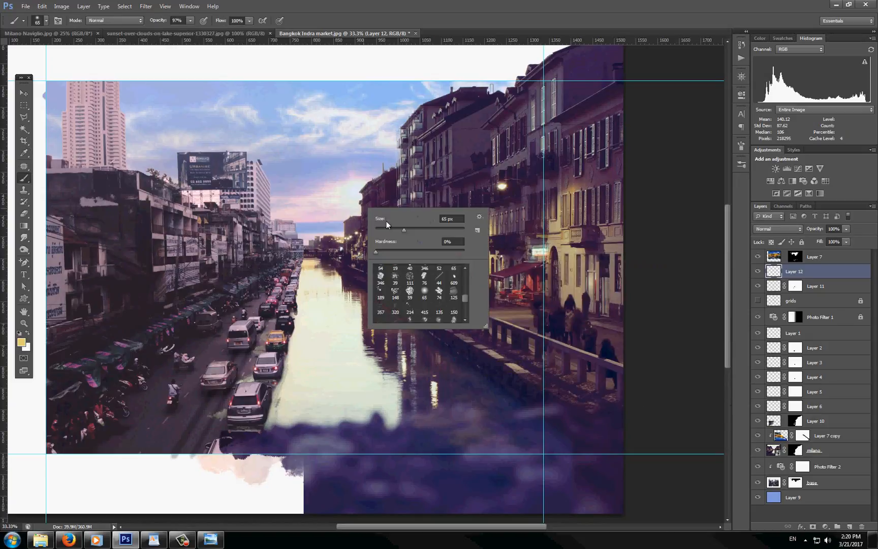
drag(410, 230, 435, 230)
click(153, 16)
drag(160, 22, 138, 22)
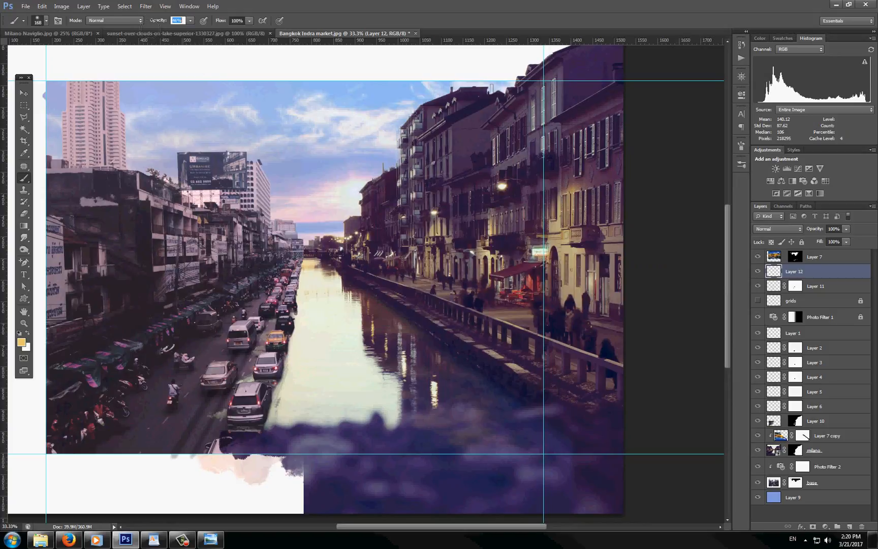
right_click(352, 203)
drag(440, 224, 443, 224)
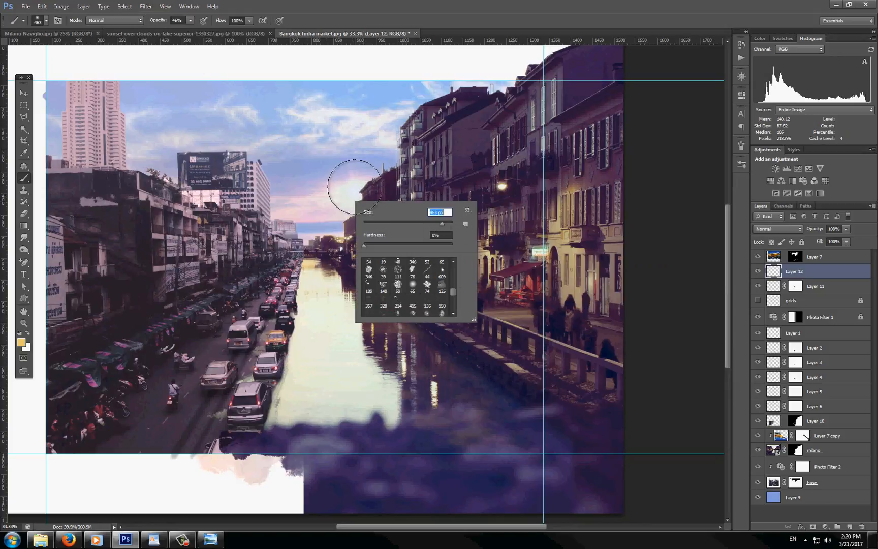
Paint a golden glow over the sun beside the distant canal buildings with several dabs on the new layer.
click(354, 188)
click(352, 194)
click(352, 194)
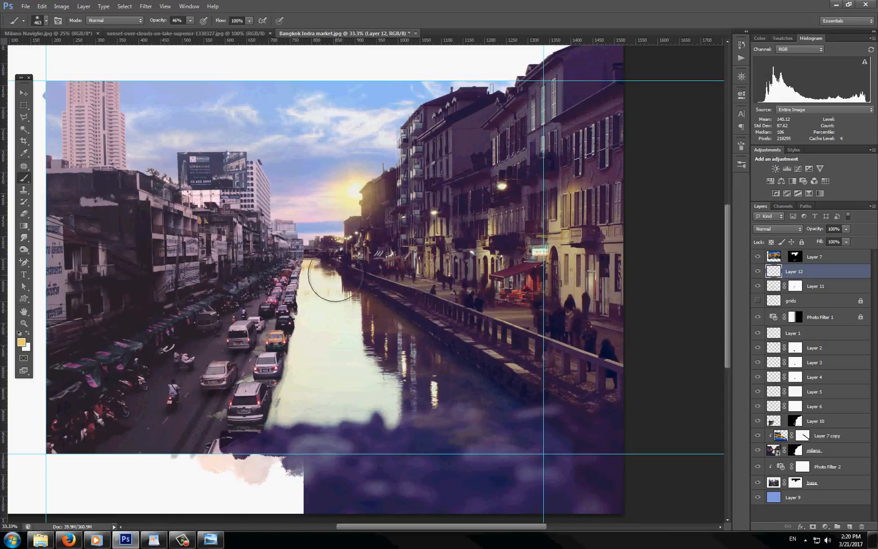
click(353, 187)
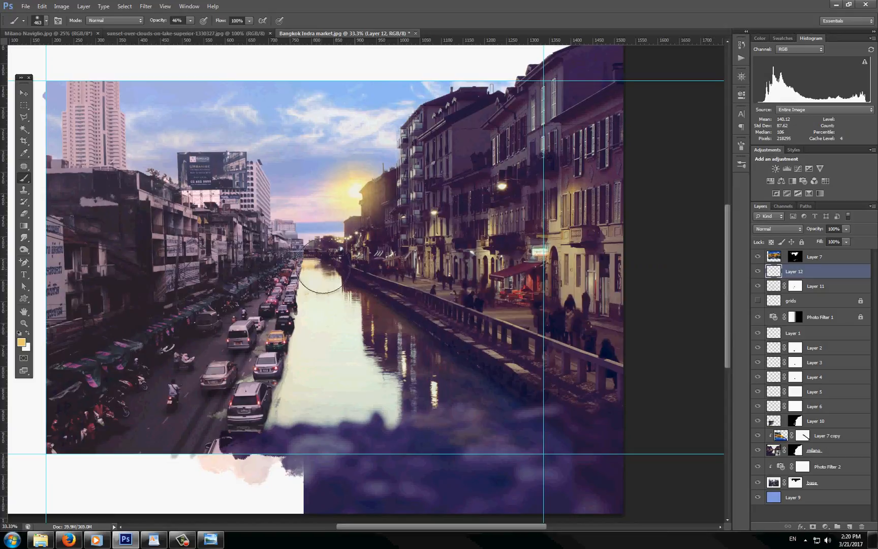
click(347, 199)
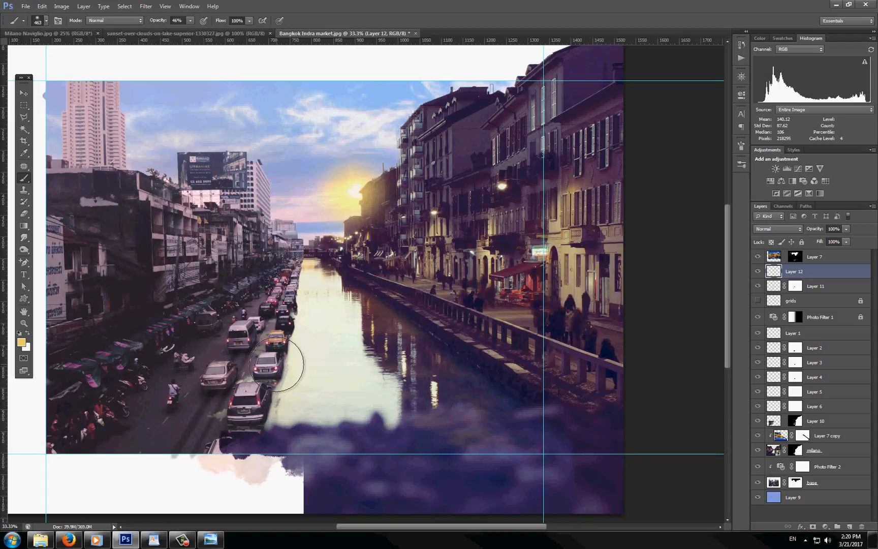
key(z)
alt+click(318, 331)
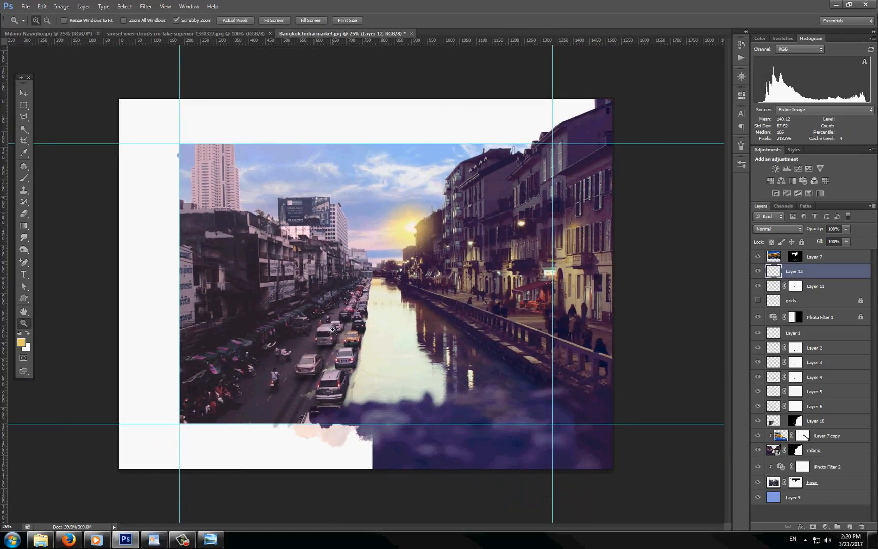
Add a Photo Filter adjustment above Layer 7 using Warming Filter (85) at 44% density.
click(815, 258)
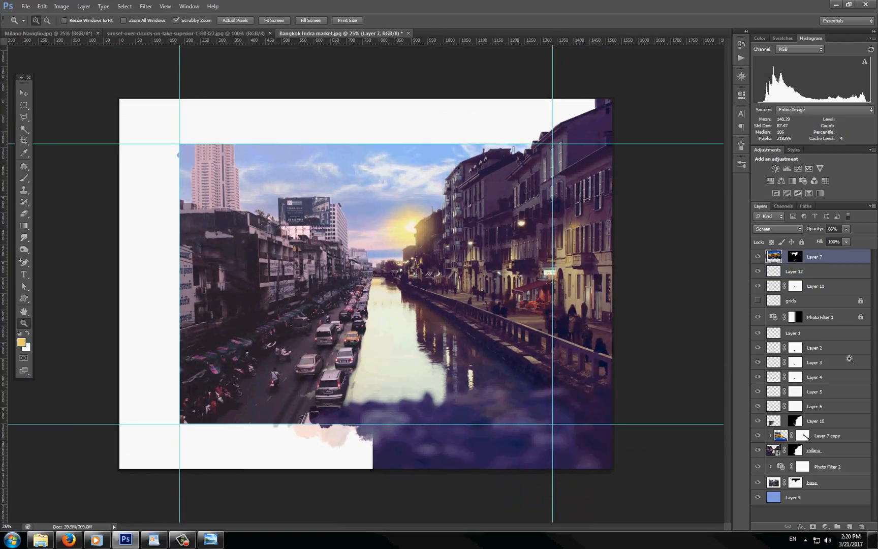
click(823, 527)
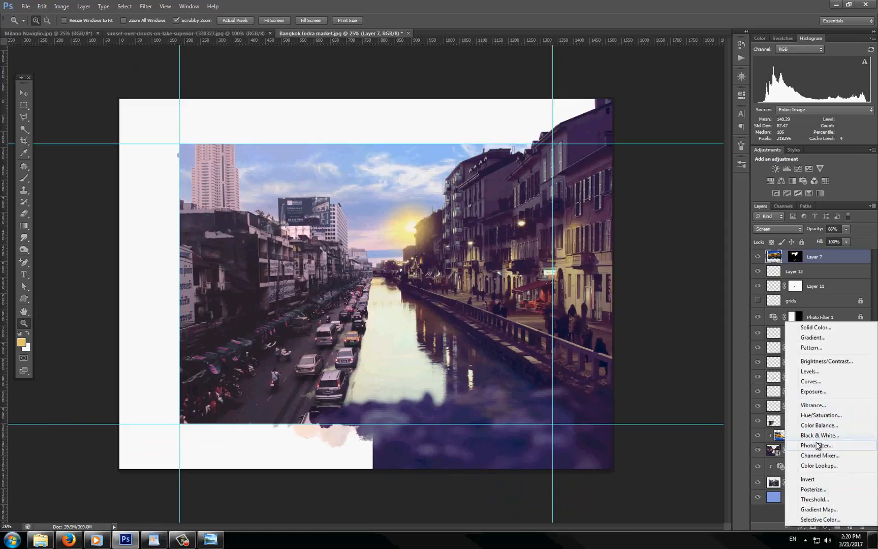
click(817, 445)
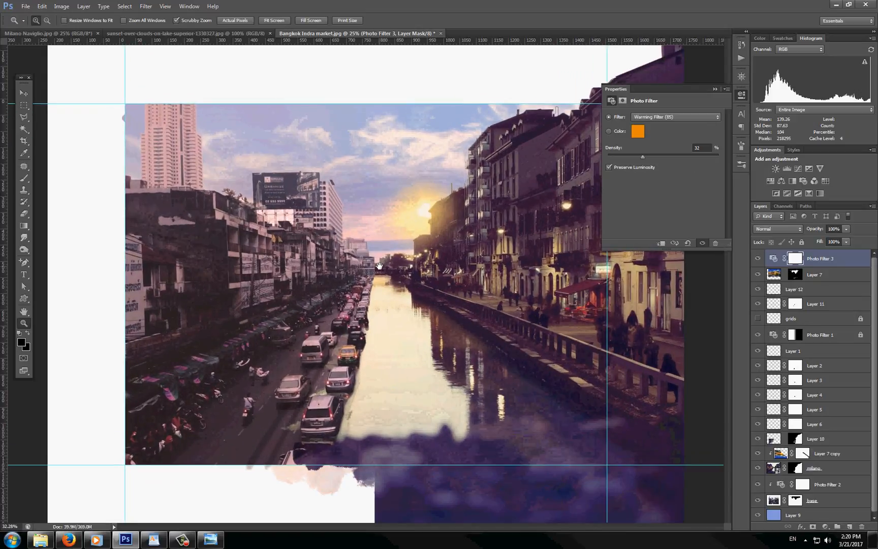
key(b)
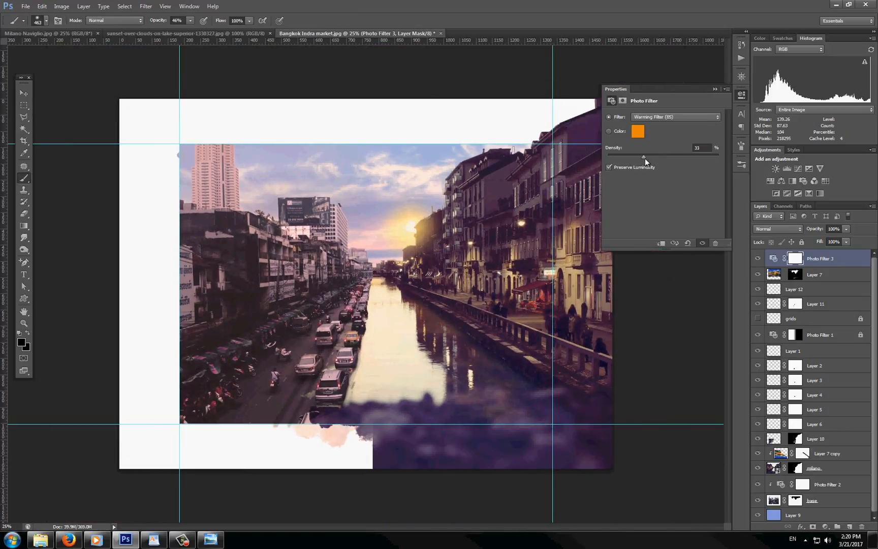
drag(644, 159, 645, 159)
drag(654, 157, 656, 157)
Fade the warming filter's mask with a black-to-white gradient, ending with a diagonal one from the sky by the canal buildings down to the market stalls.
click(24, 226)
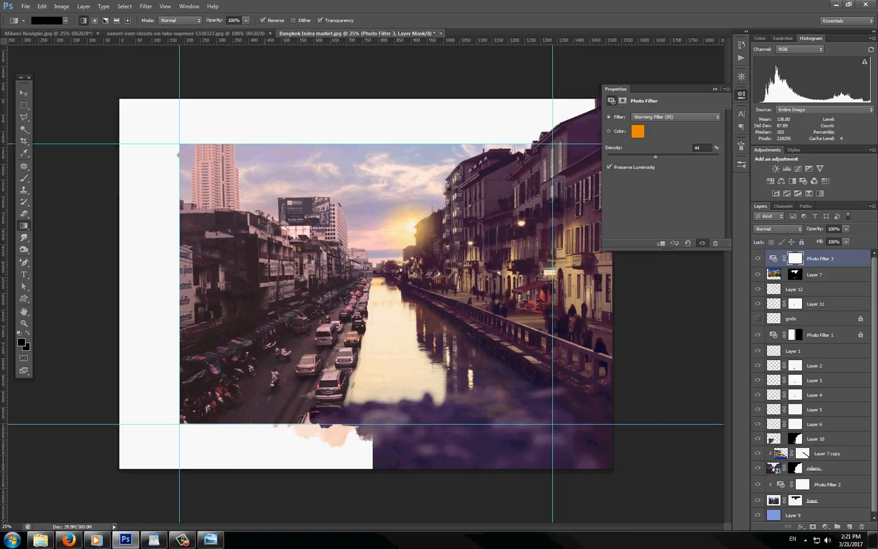
click(19, 333)
drag(206, 291, 457, 291)
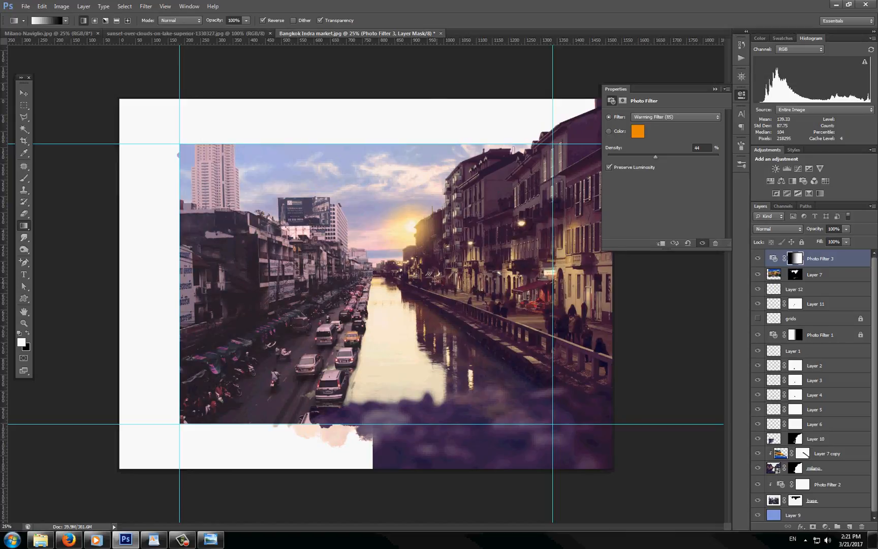
drag(272, 269, 231, 270)
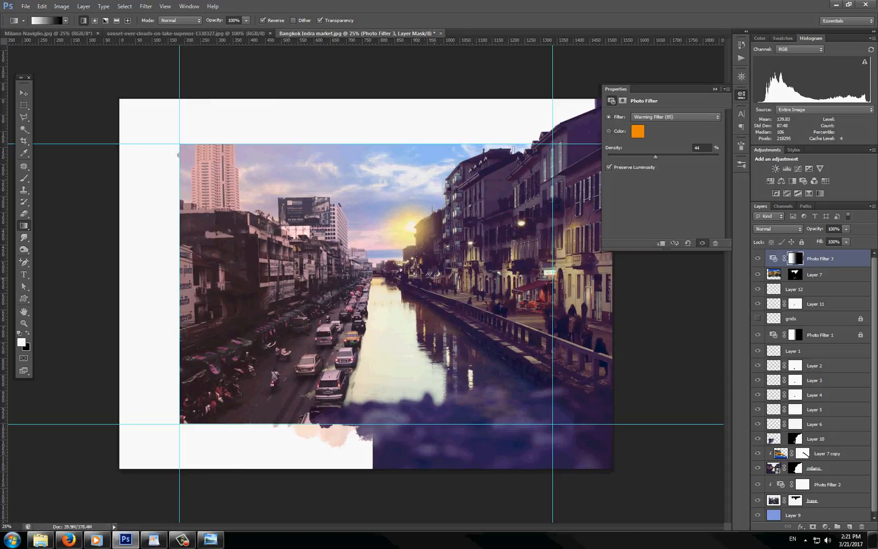
drag(456, 173, 223, 315)
click(717, 89)
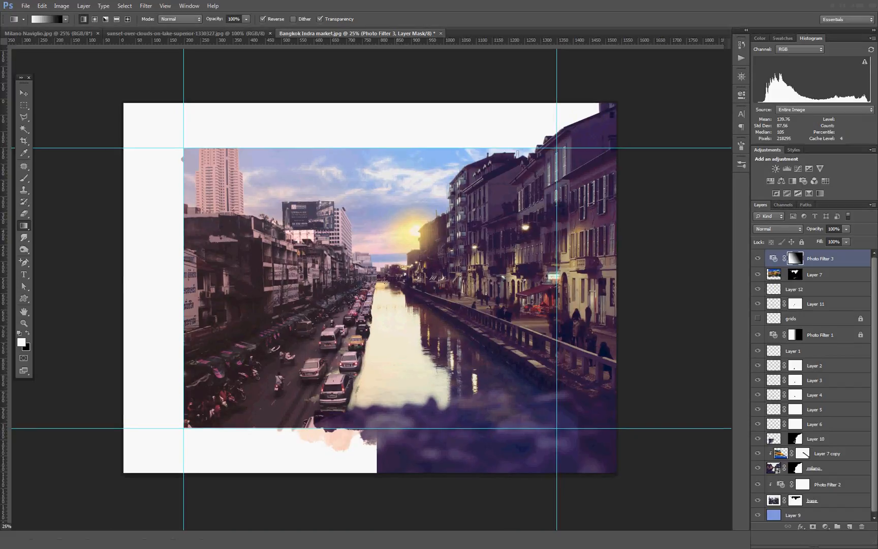
Switch to full-screen mode with the menu bar and examine the whole composite from further out.
key(f)
key(z)
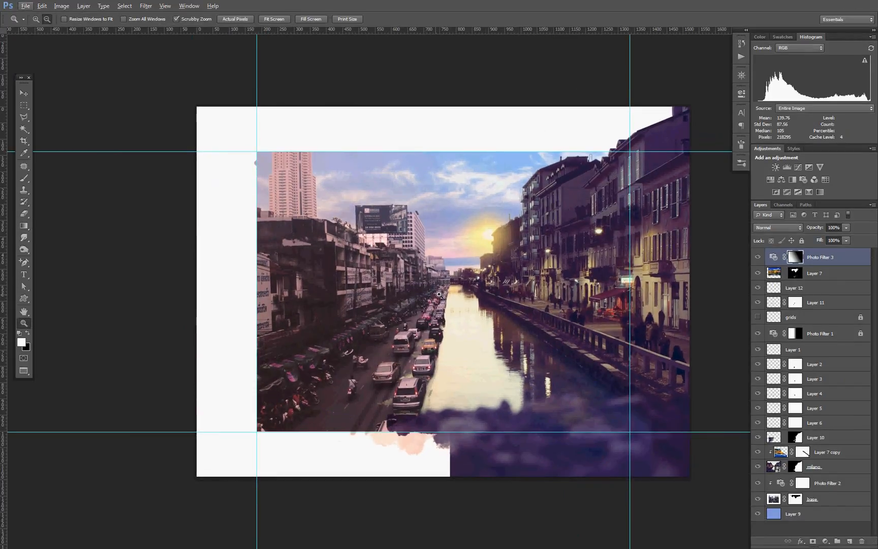
alt+click(469, 289)
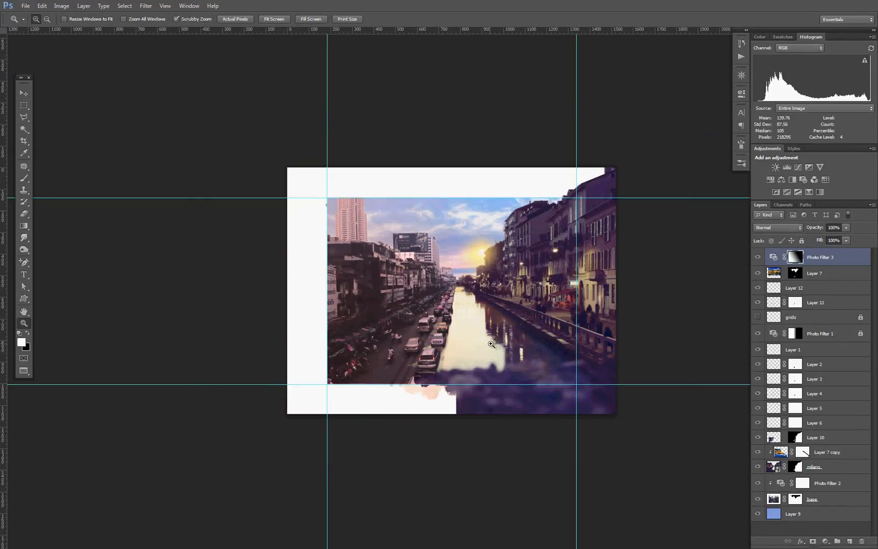
Recolour Photo Filter 3 from its warming preset to a custom pale yellow, ffebaf.
click(518, 286)
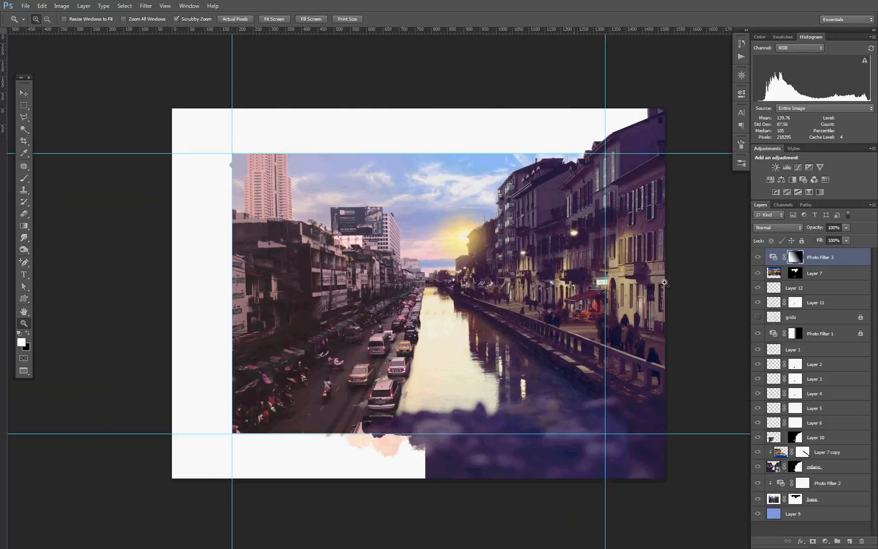
double_click(773, 256)
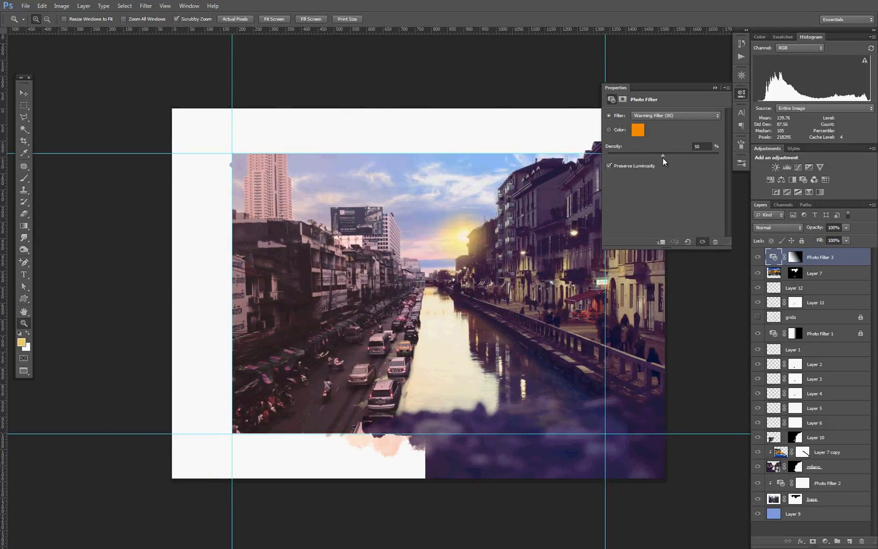
click(638, 130)
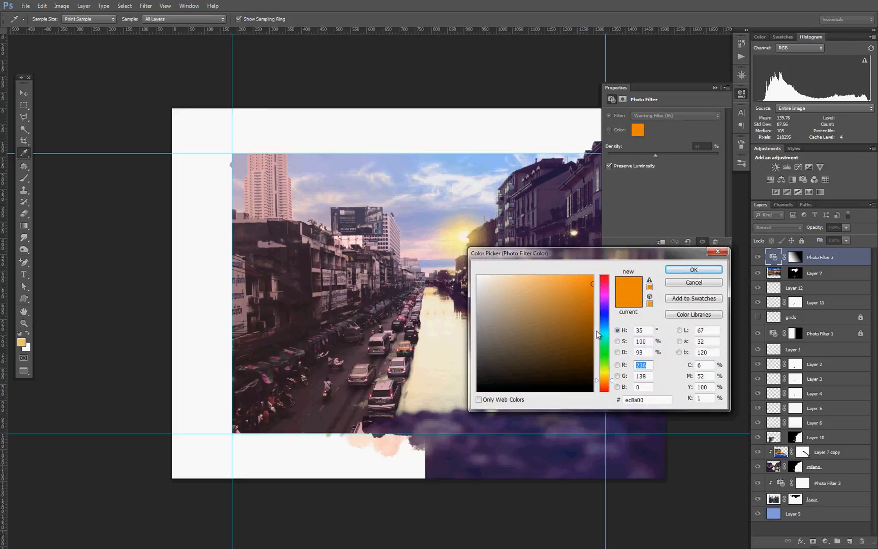
click(606, 376)
click(561, 281)
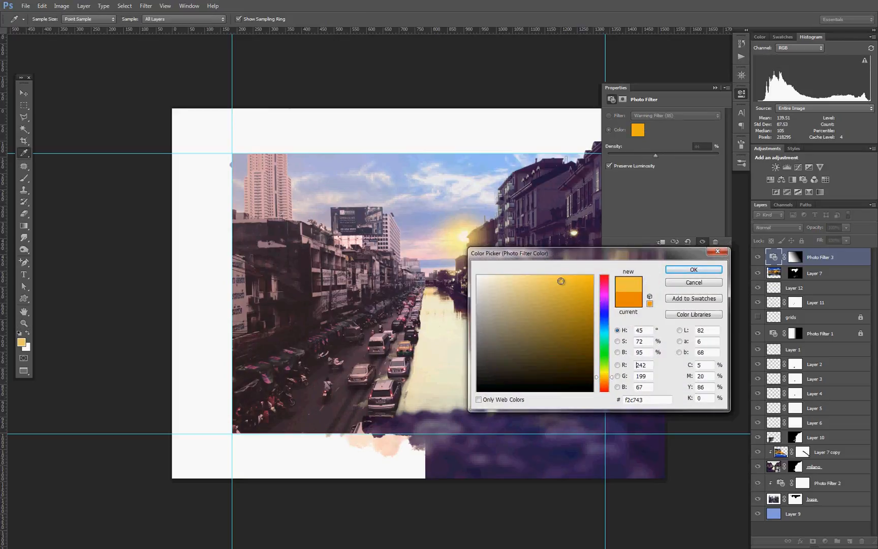
click(549, 276)
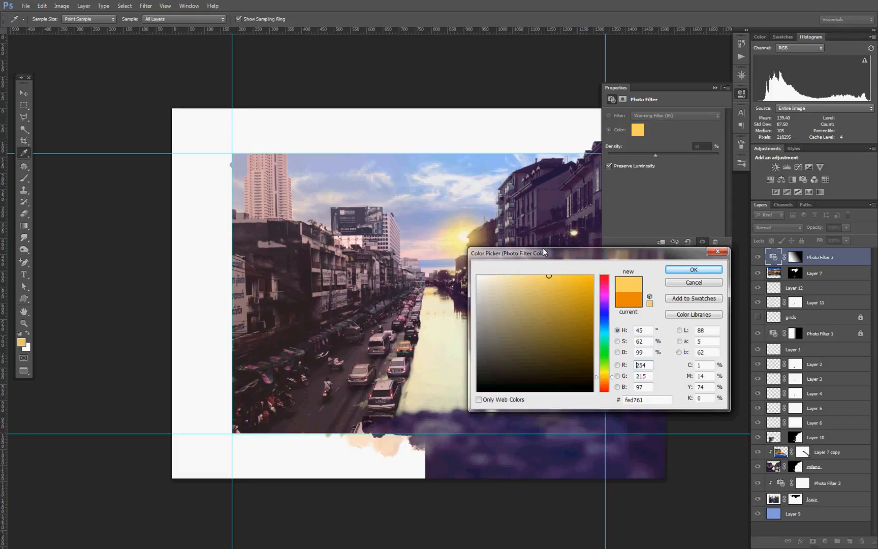
drag(543, 253, 579, 304)
click(549, 328)
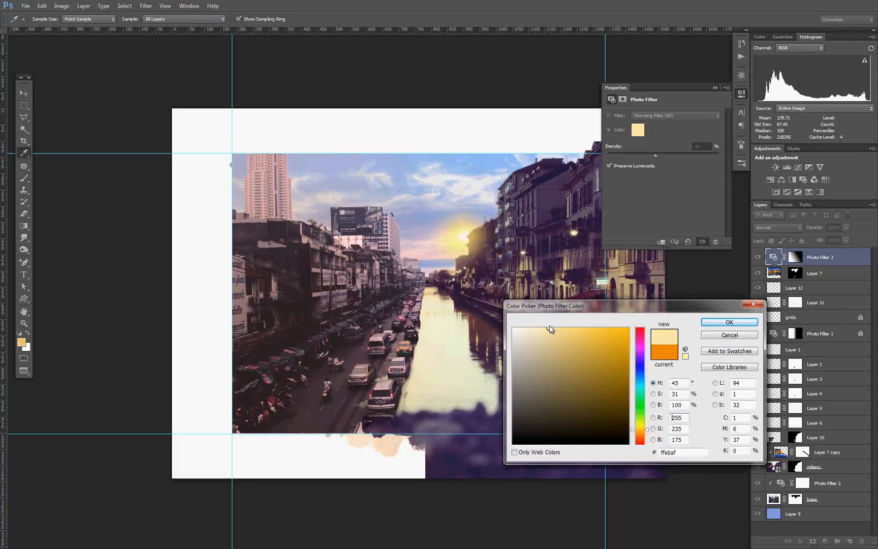
click(712, 323)
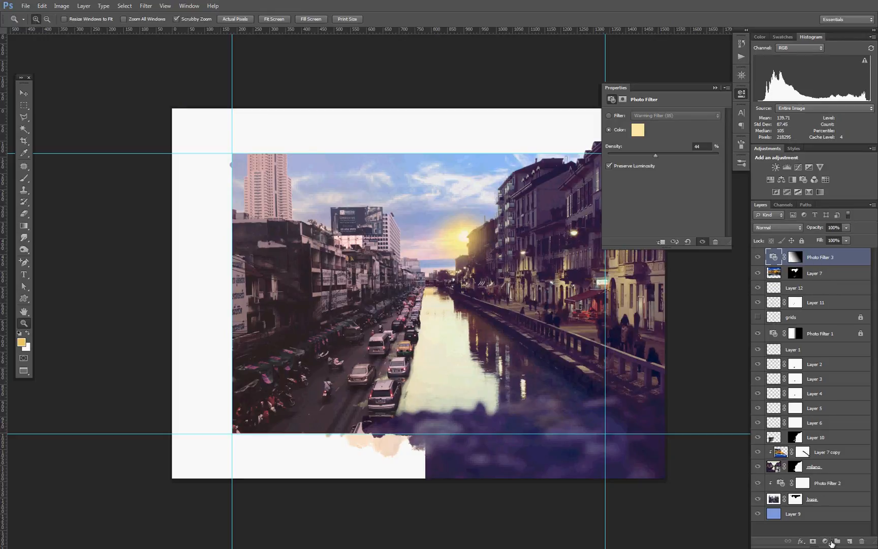
Add a Hue/Saturation adjustment above Photo Filter 3 with saturation at +29.
click(825, 540)
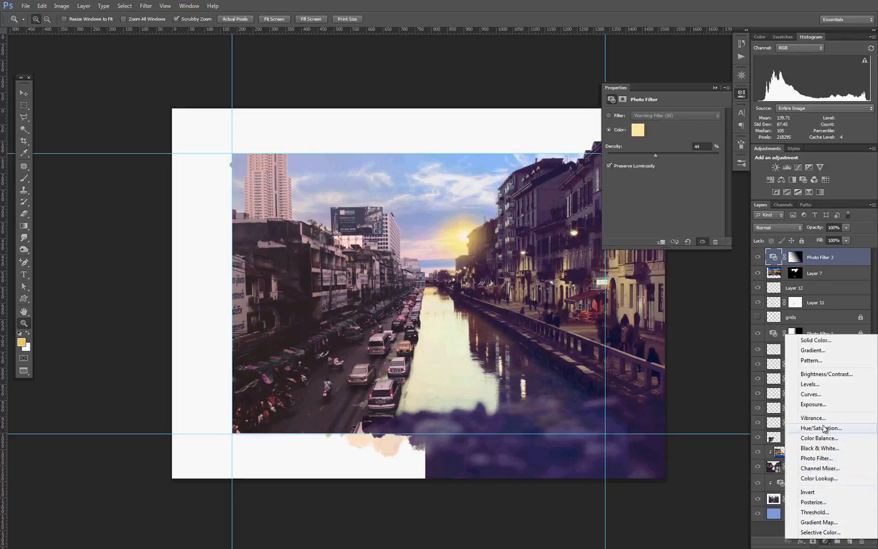
click(823, 429)
drag(664, 169, 672, 170)
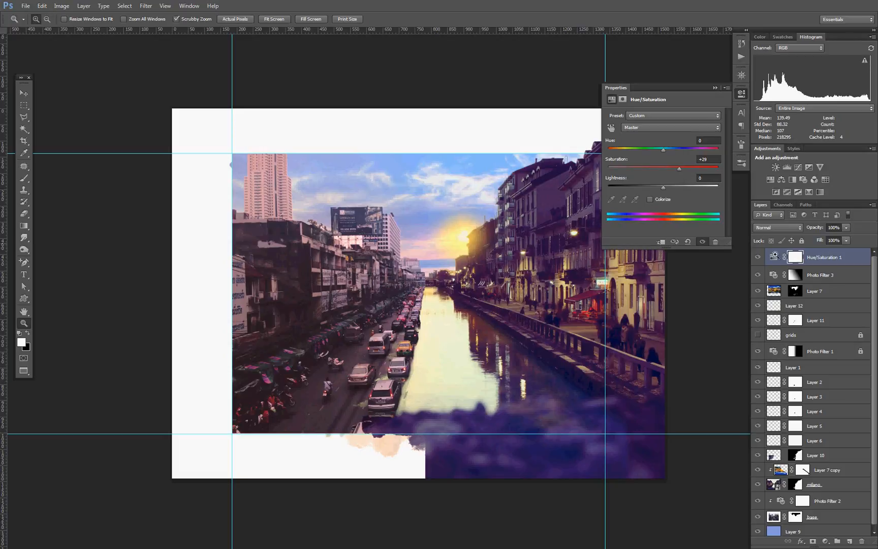
Copy Photo Filter 3's gradient mask onto Hue/Saturation 1, replacing its existing layer mask.
click(795, 276)
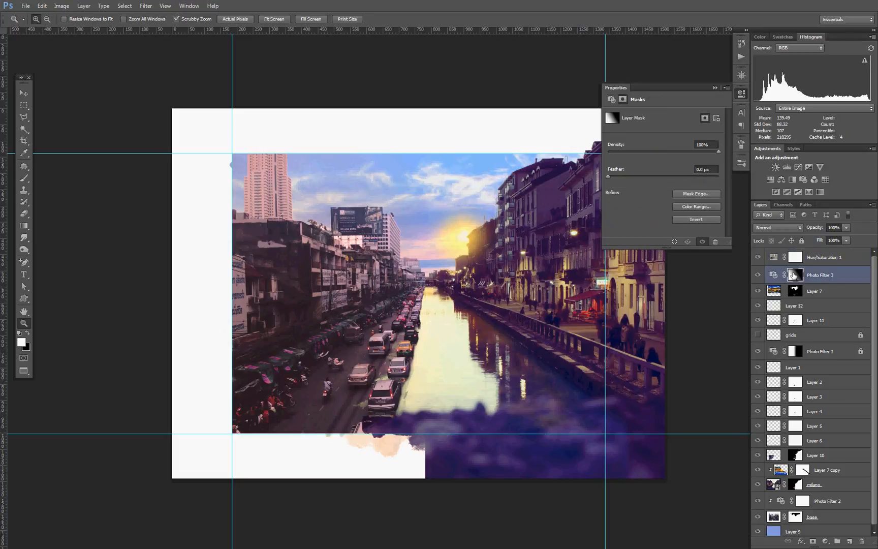
drag(796, 276, 796, 261)
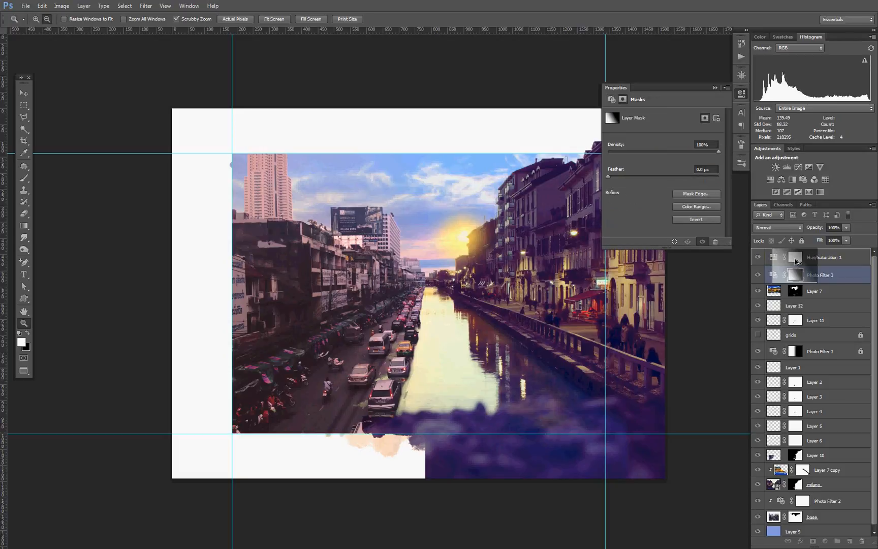
drag(796, 261, 795, 260)
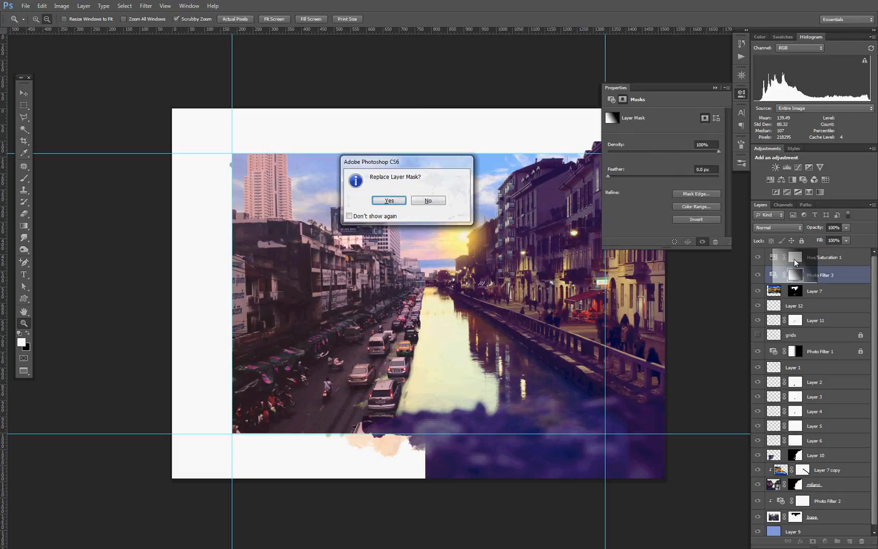
click(388, 200)
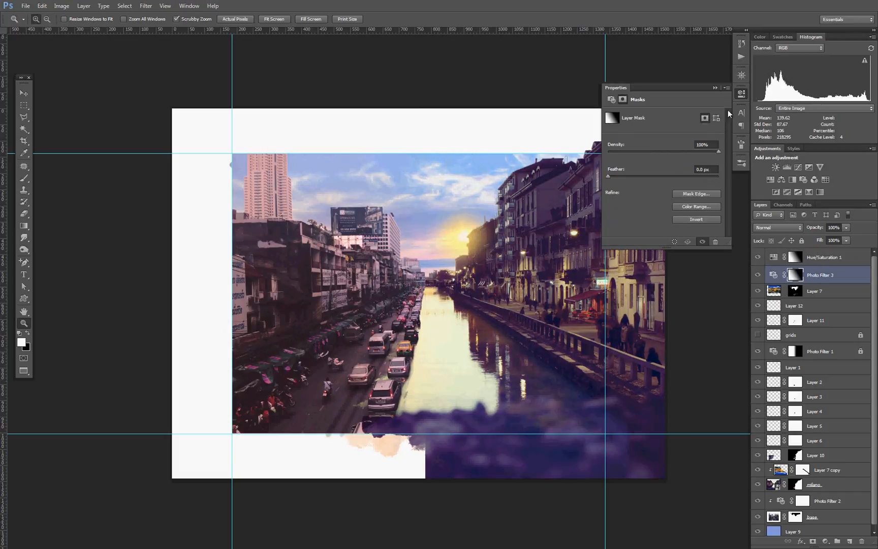
Lower Photo Filter 3's opacity to 79%.
click(716, 88)
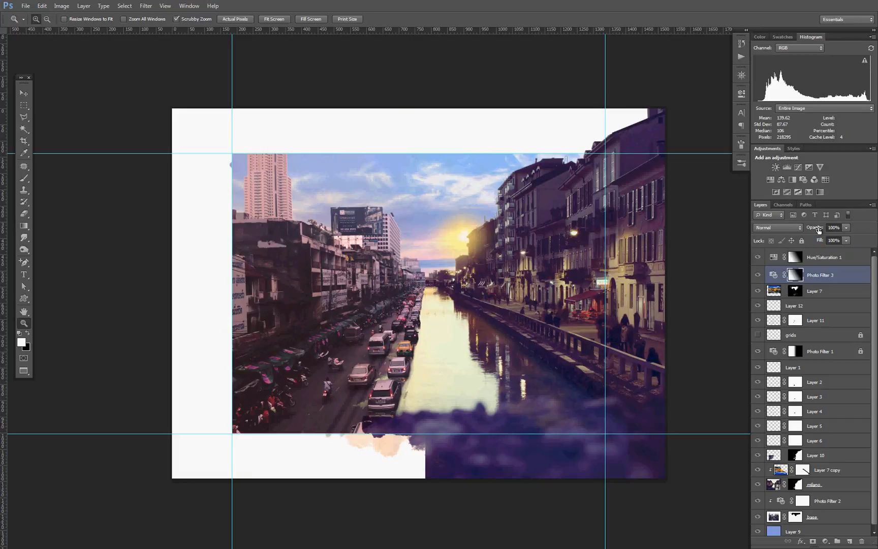
drag(819, 231, 809, 230)
alt+click(473, 281)
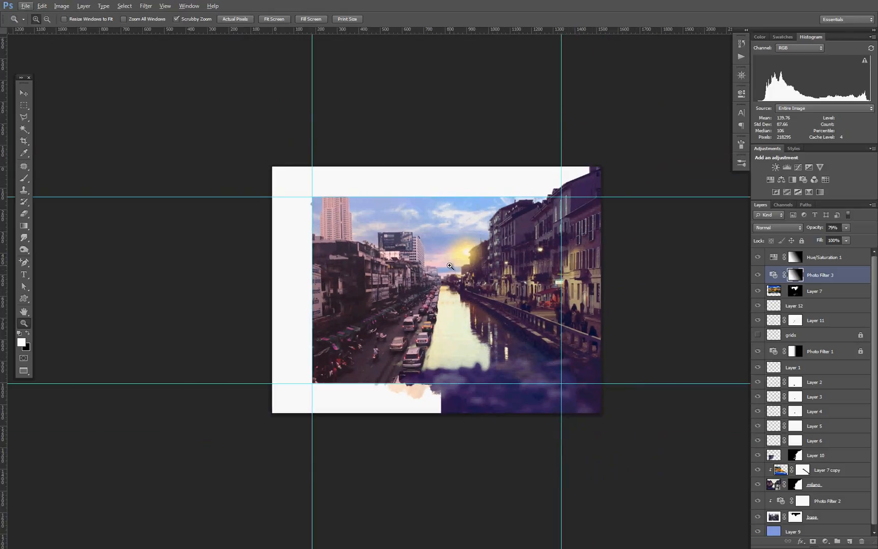
Crop the canvas tightly around the street and canal, cutting away the white margins and the unfinished lower area.
click(24, 141)
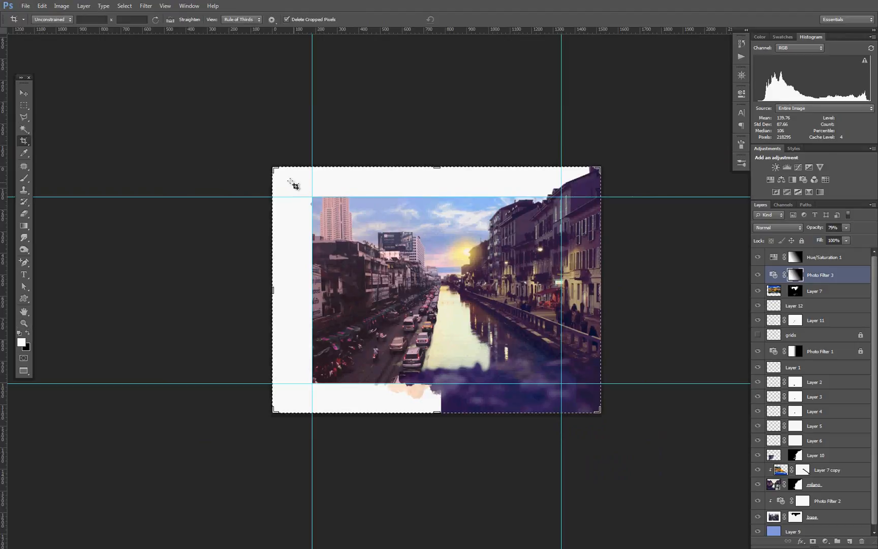
drag(277, 171, 316, 214)
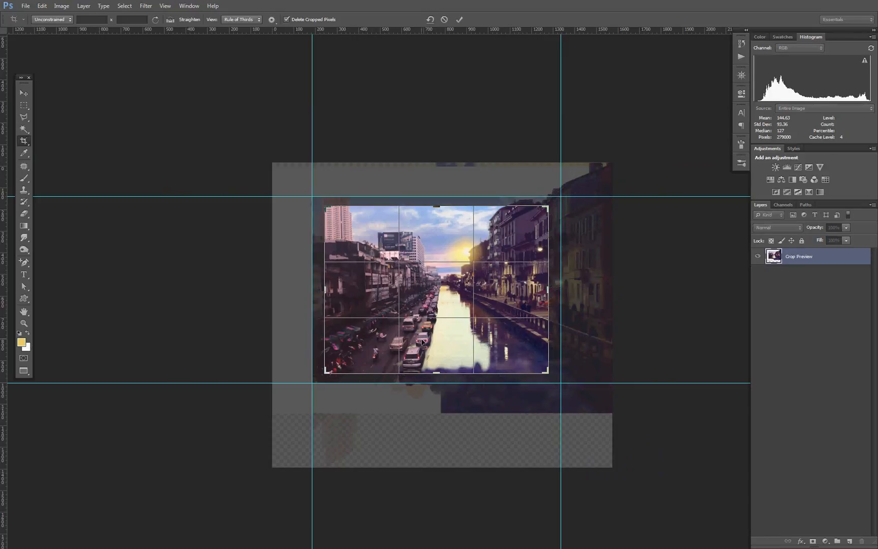
mouse_move(438, 246)
mouse_down()
mouse_move(439, 257)
mouse_move(427, 256)
mouse_up()
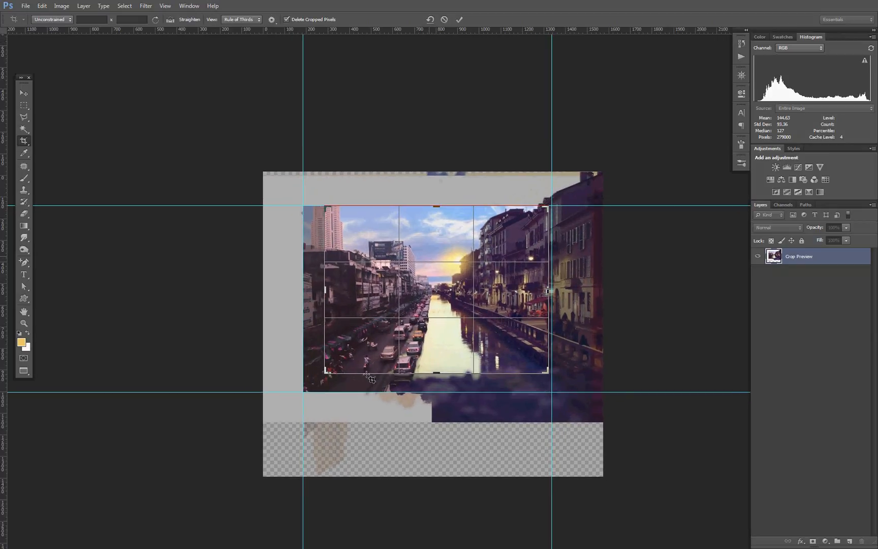
drag(325, 371, 333, 371)
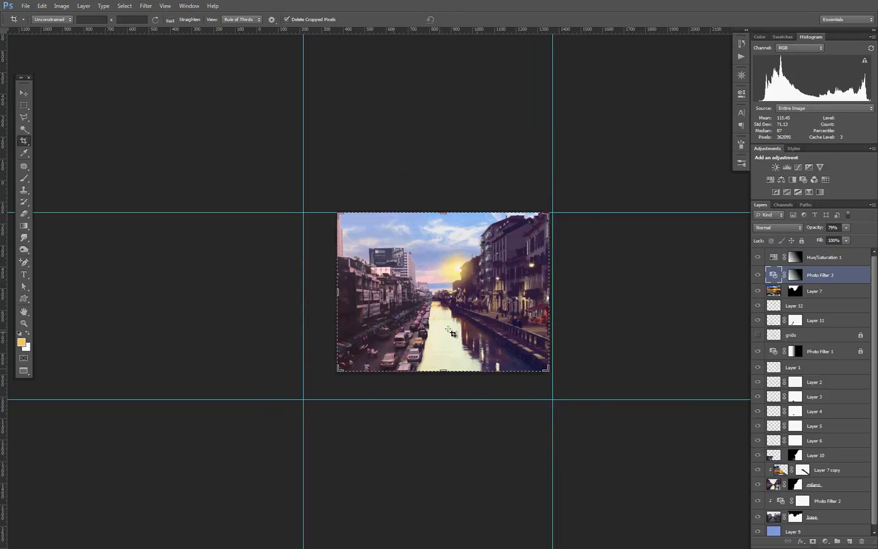
Examine the cropped composite, especially the bridge, distant buildings and street lamps where the road meets the canal.
key(z)
click(447, 319)
click(446, 320)
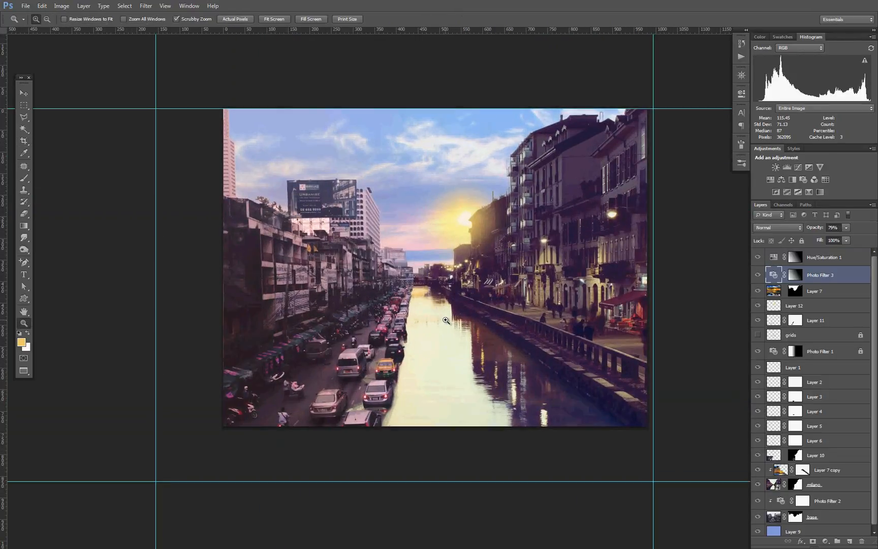
drag(452, 290, 430, 270)
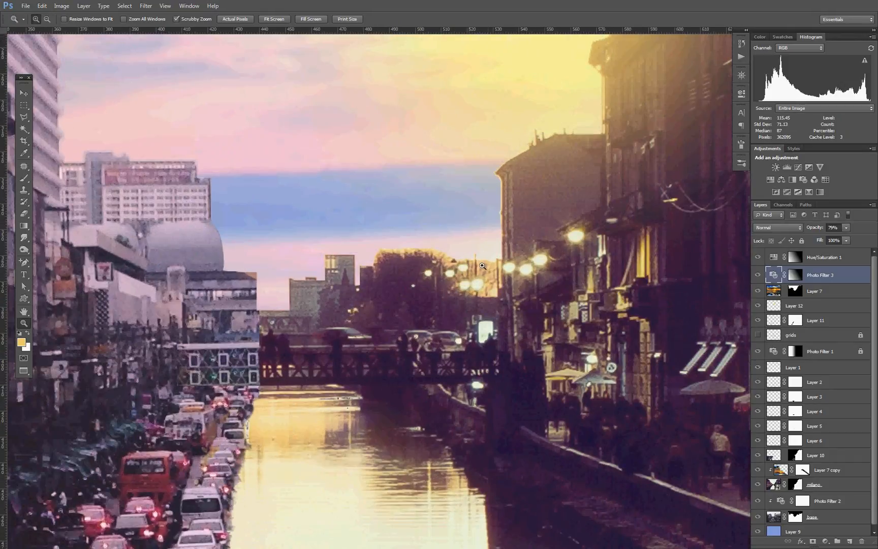
alt+click(409, 303)
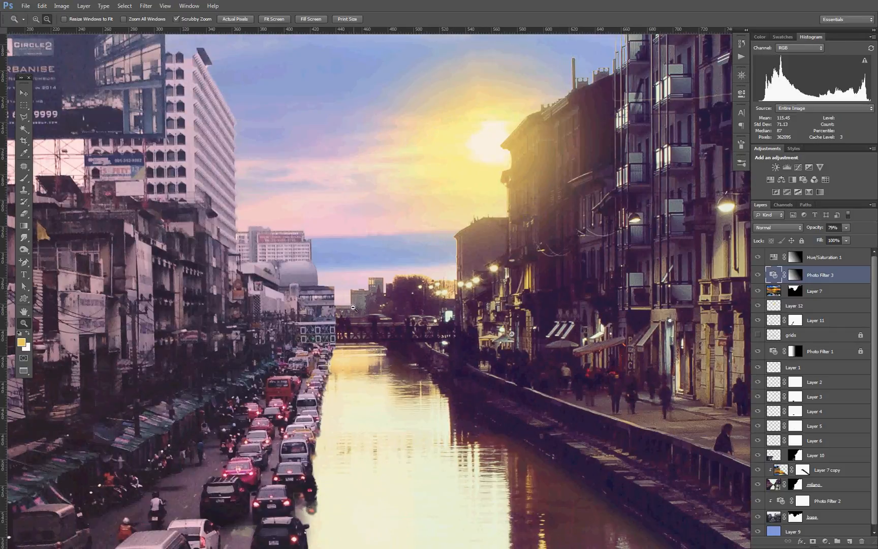
alt+click(354, 307)
alt+click(377, 319)
alt+click(396, 327)
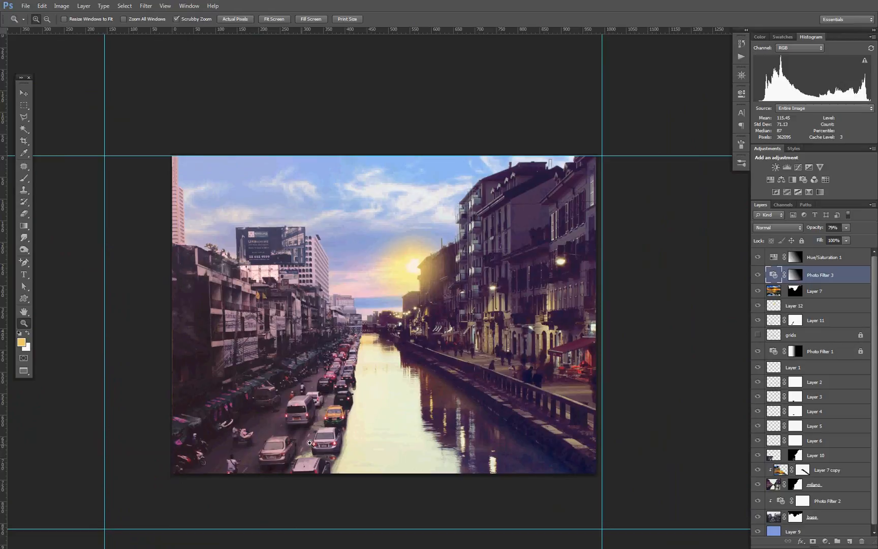
alt+click(384, 326)
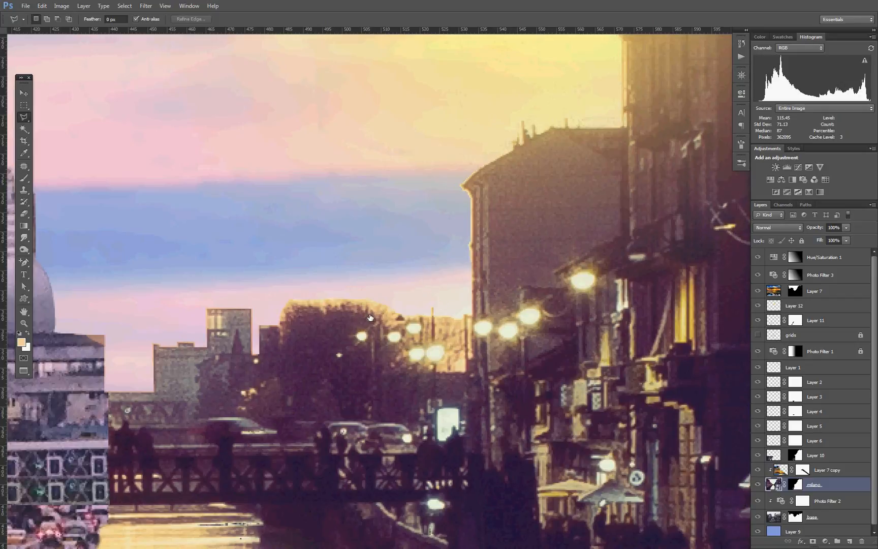
Select Layer 7 and show only the base layer, bringing the Bangkok skyline beside the open sky into view.
key(z)
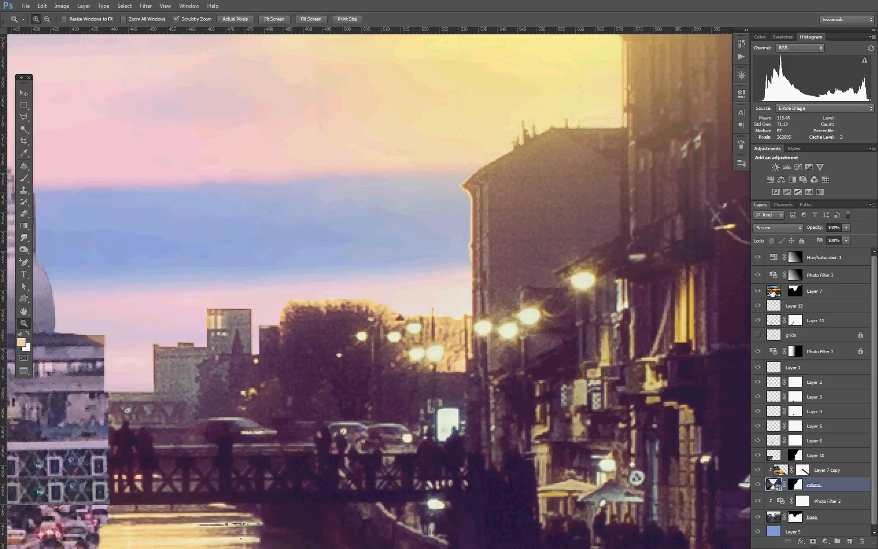
click(773, 291)
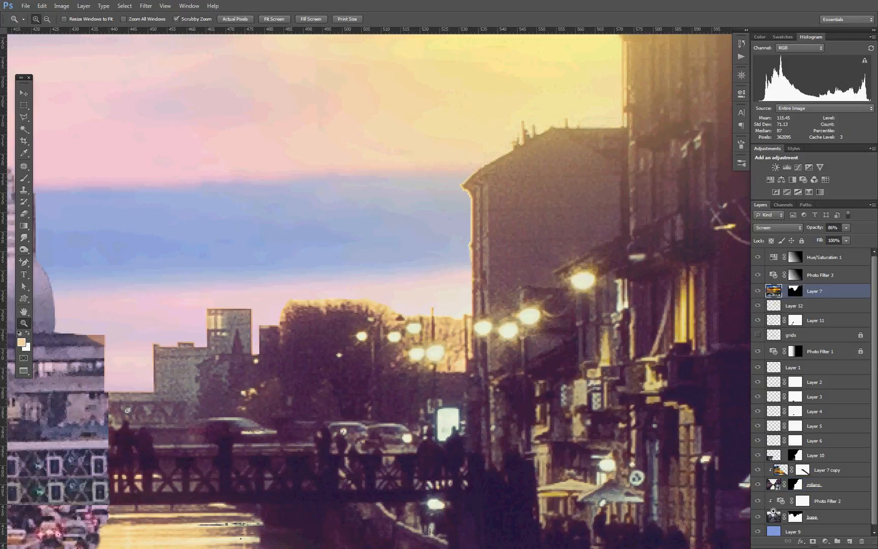
mouse_move(443, 314)
mouse_down()
mouse_move(423, 318)
mouse_move(444, 315)
mouse_up()
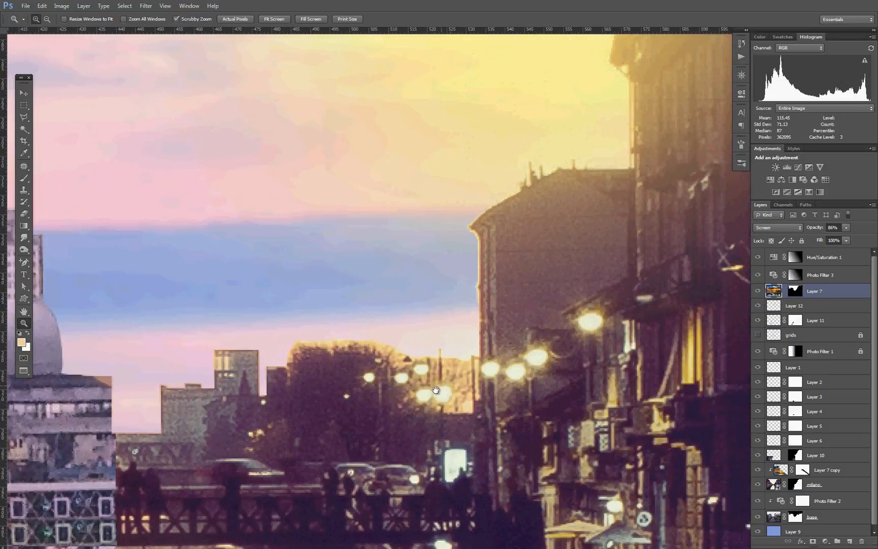
scroll(661, 472, down, 2)
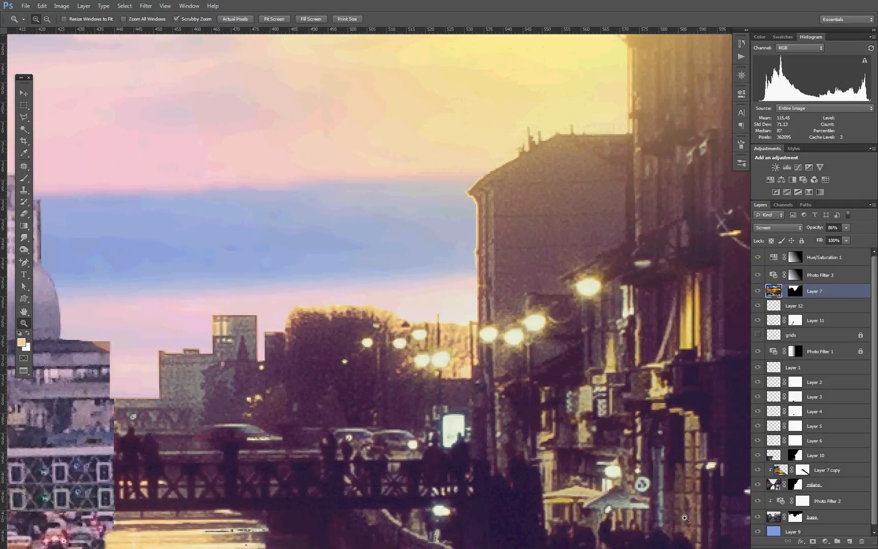
alt+click(758, 517)
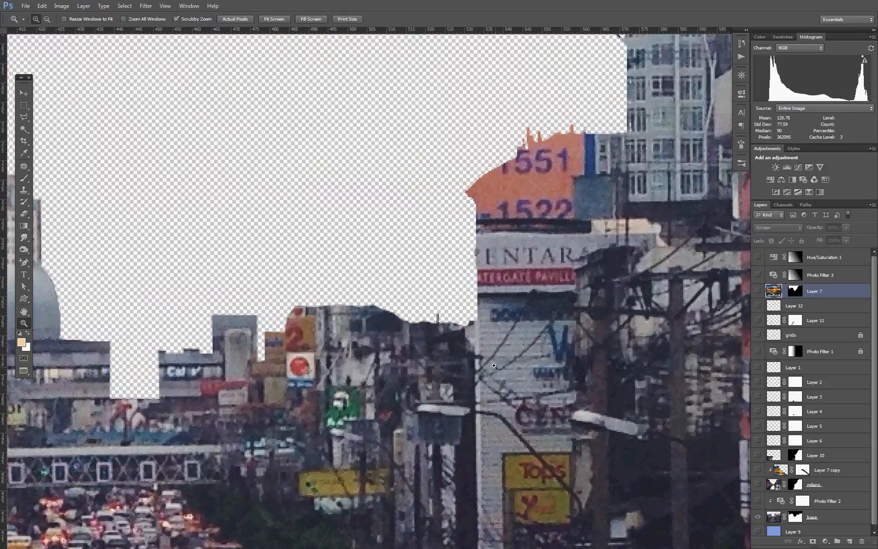
alt+click(536, 310)
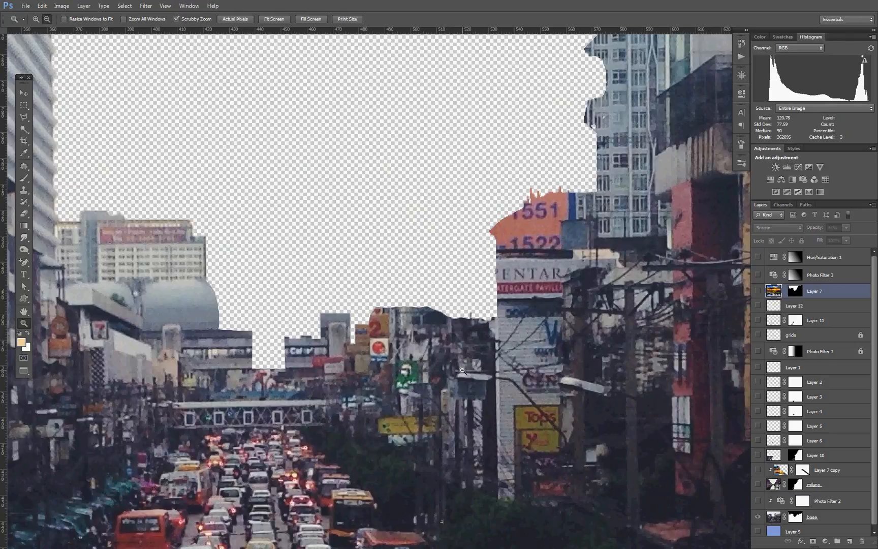
alt+click(464, 371)
alt+click(630, 299)
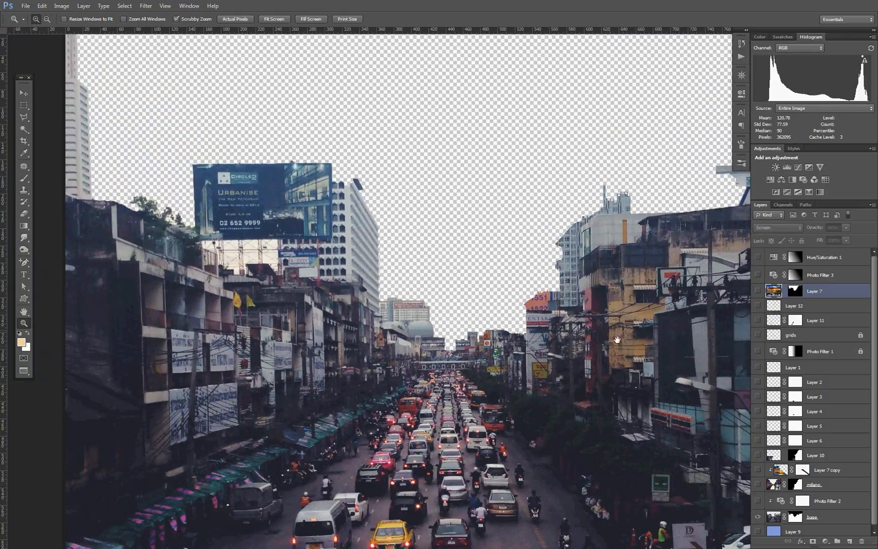
drag(598, 349, 407, 371)
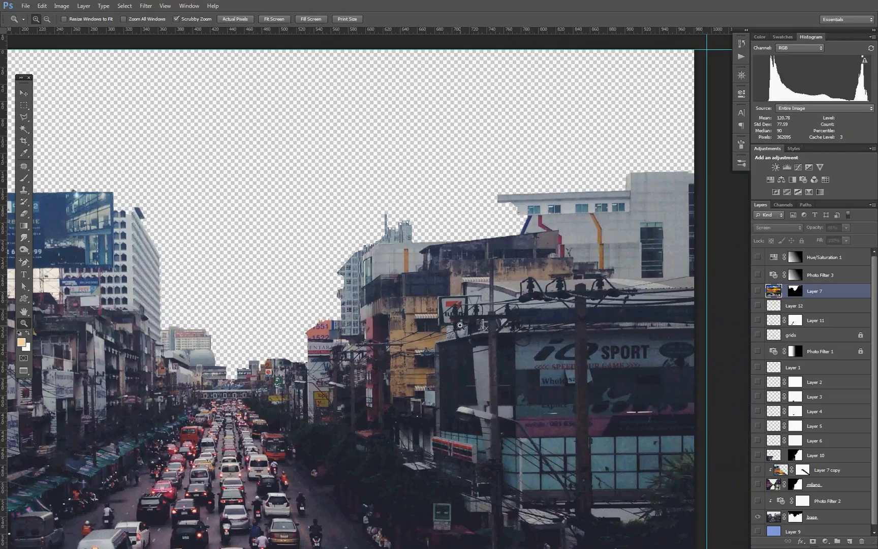
Outline the street's right-hand side and its buildings with the Polygonal Lasso, delete that area from the base layer's image, and deselect.
click(24, 117)
click(695, 117)
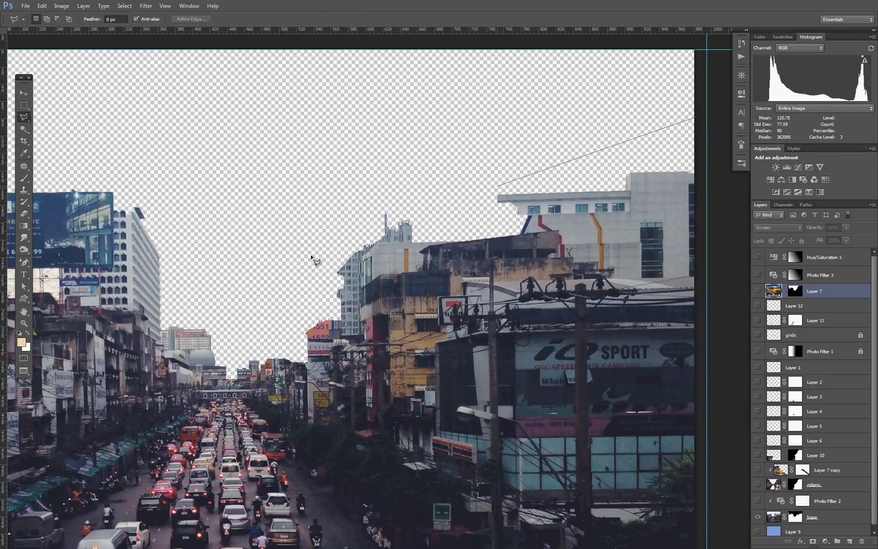
click(241, 215)
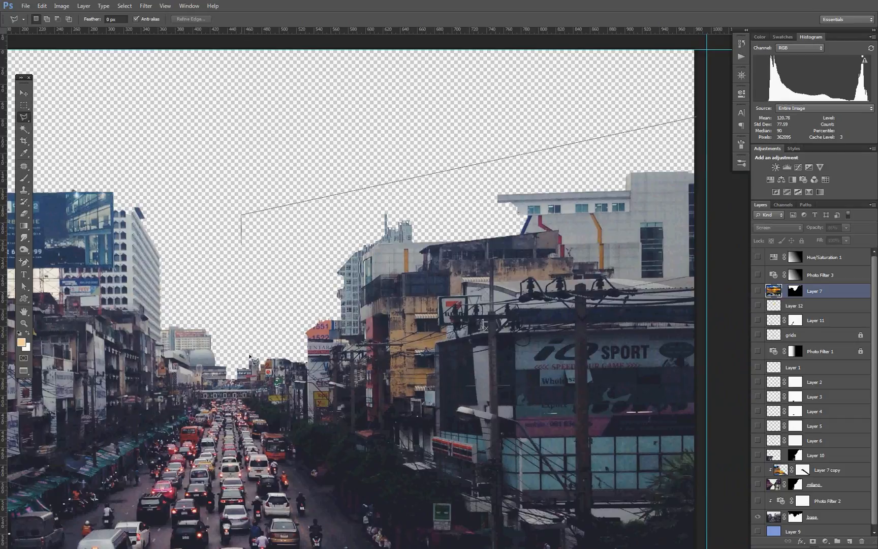
click(232, 373)
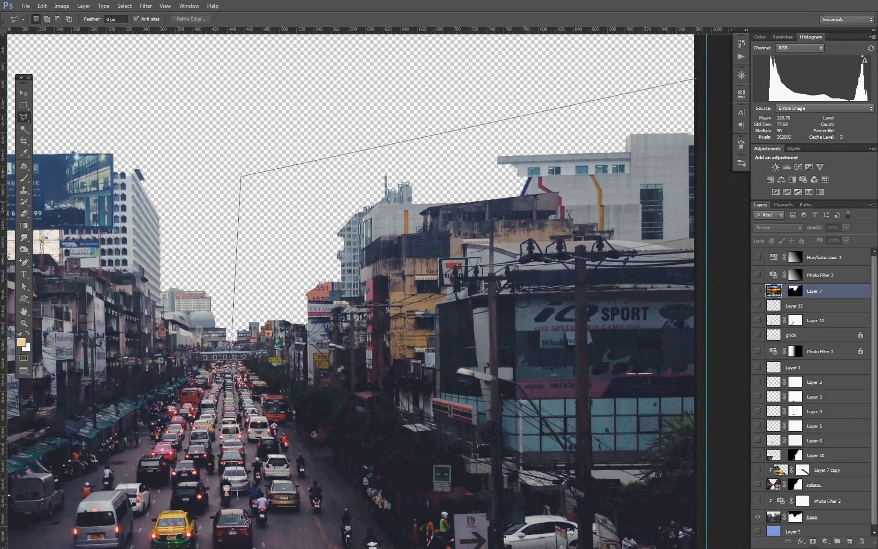
drag(303, 225, 349, 29)
click(282, 476)
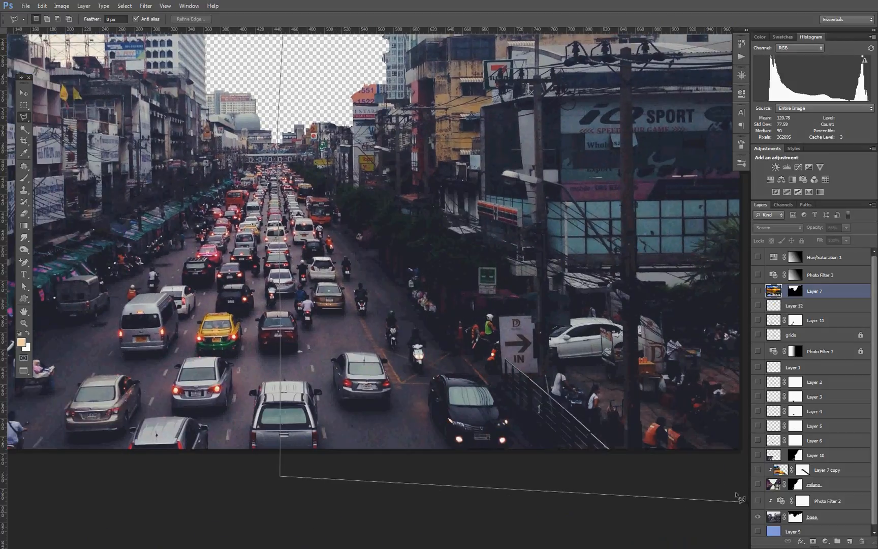
drag(672, 361, 395, 359)
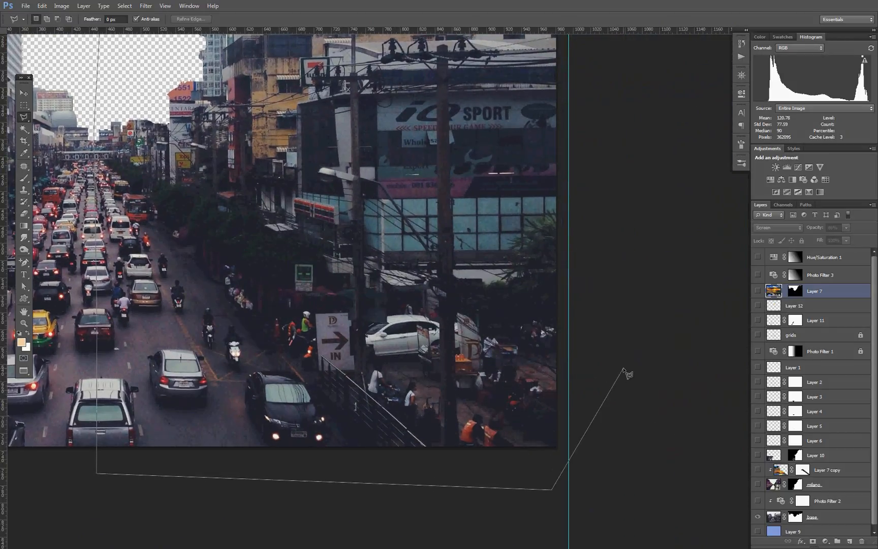
click(623, 368)
drag(594, 101, 545, 547)
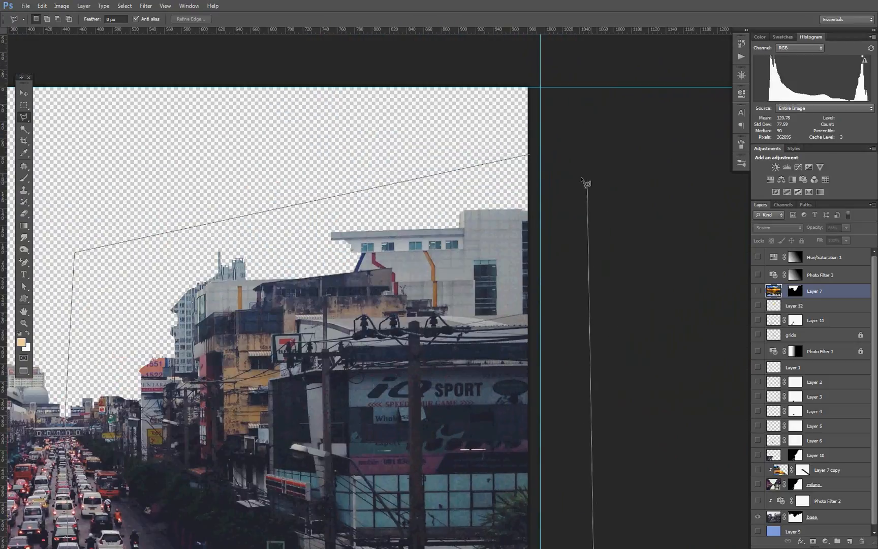
click(581, 177)
click(534, 159)
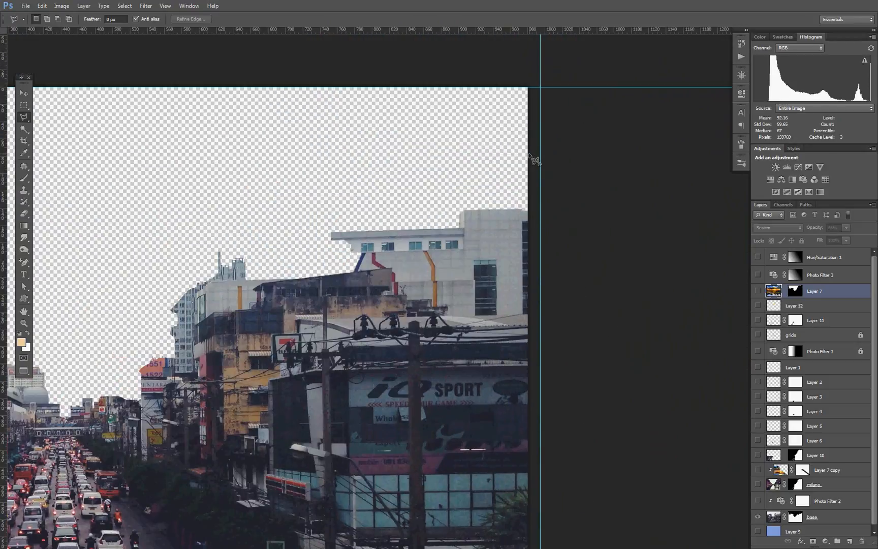
click(530, 154)
key(Return)
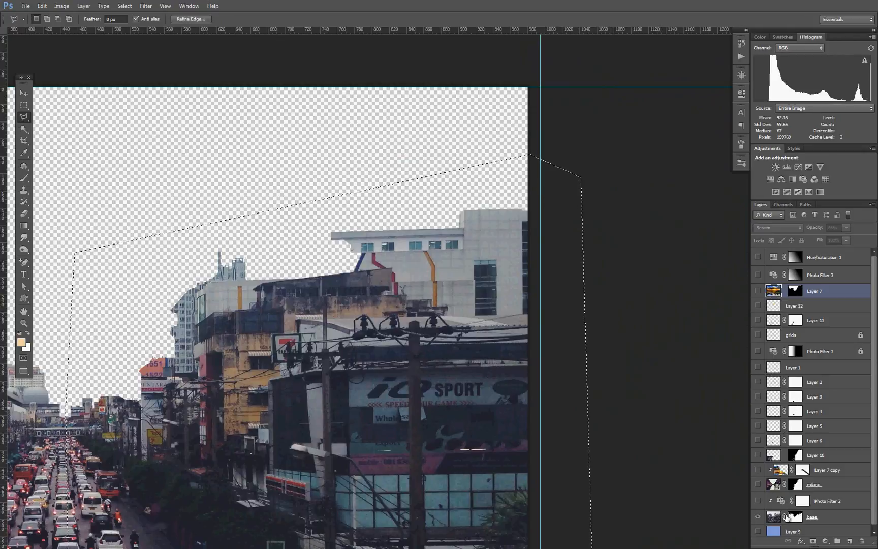
click(793, 516)
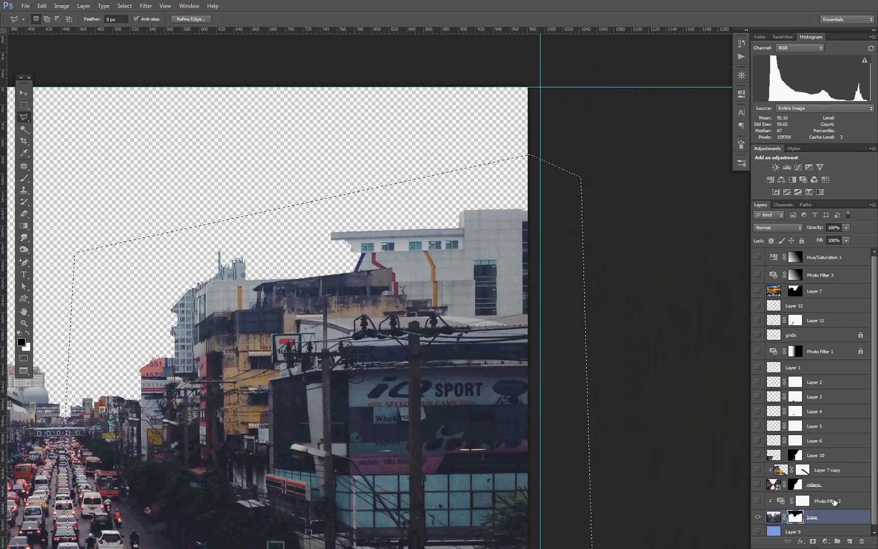
click(771, 517)
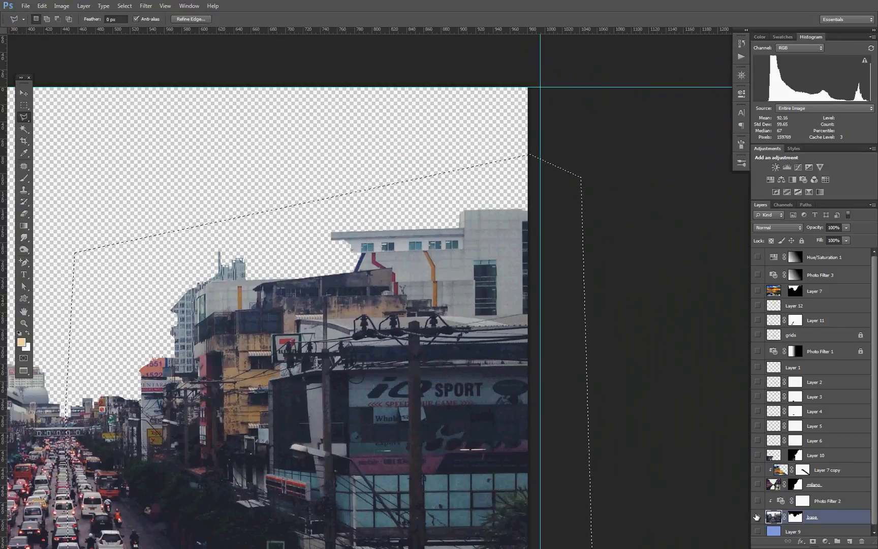
key(Delete)
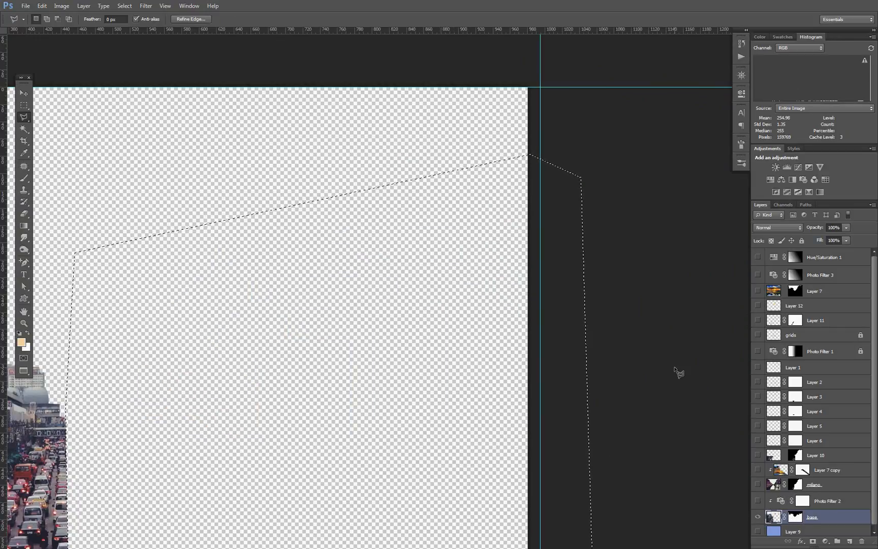
key(ctrl+d)
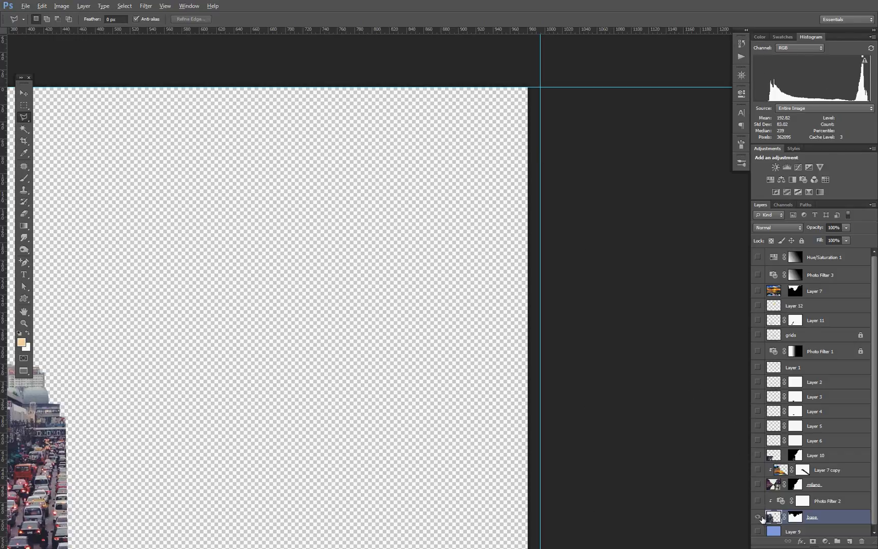
Show the other layers again and delete the layer mask from Layer 7.
alt+click(759, 517)
click(783, 292)
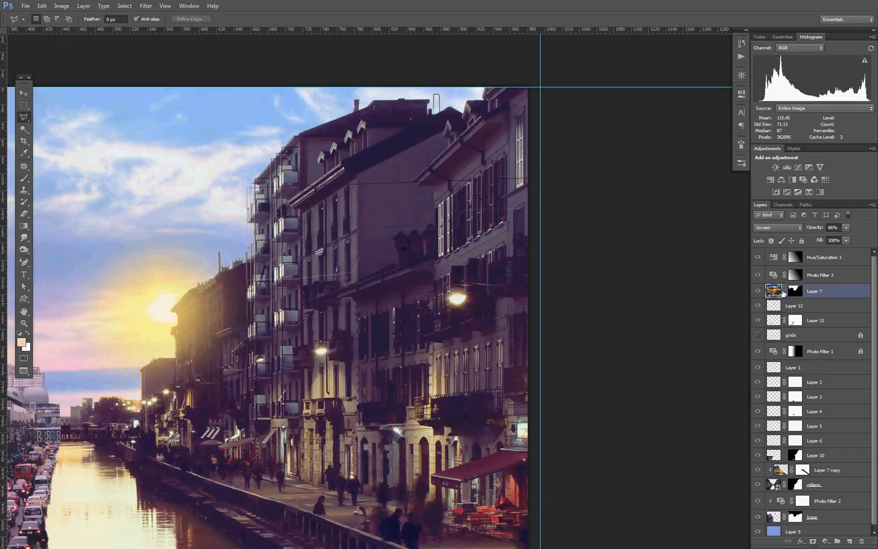
right_click(795, 292)
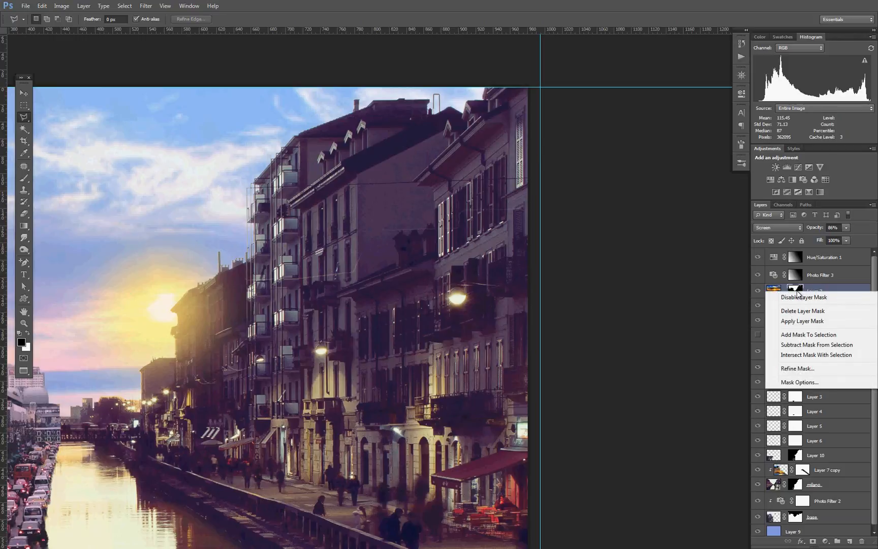
click(811, 312)
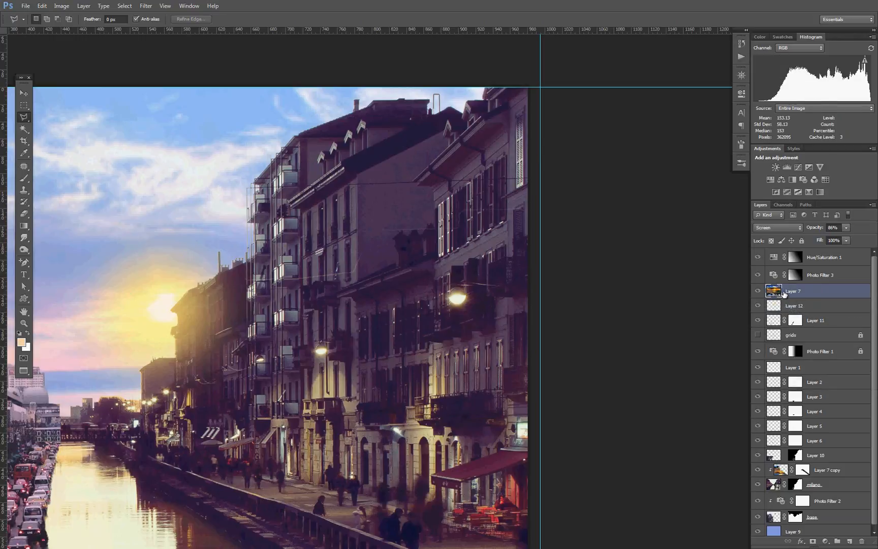
Move Layer 7, the sunset sky, directly beneath the base layer and above Layer 9.
key(z)
alt+click(374, 334)
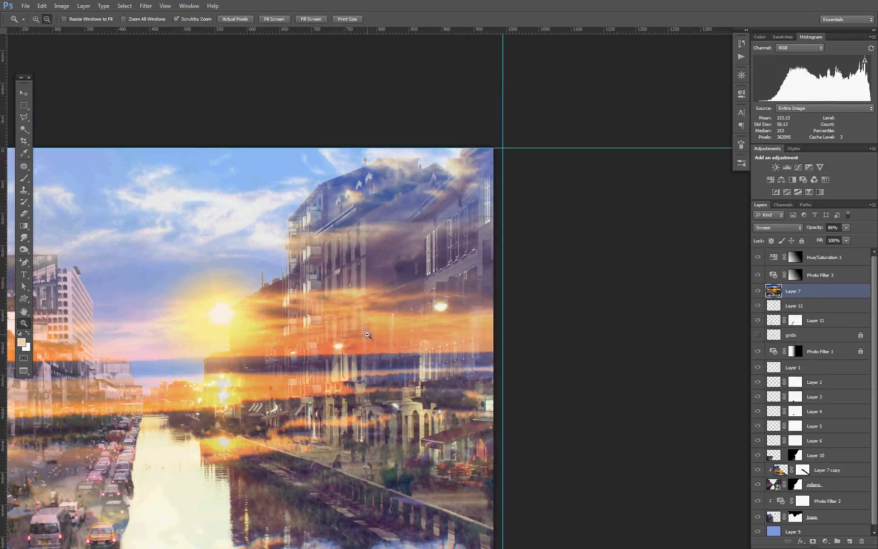
alt+click(374, 334)
alt+click(374, 334)
key(l)
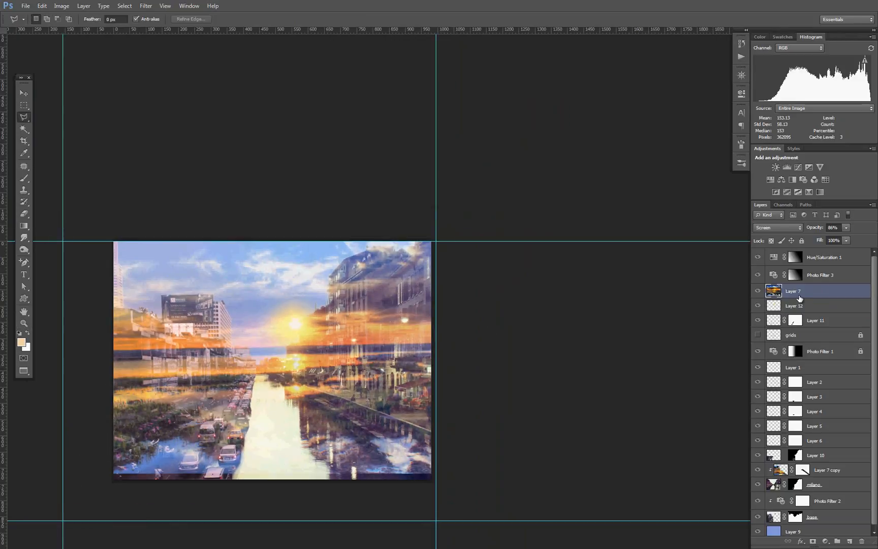
drag(796, 290, 812, 530)
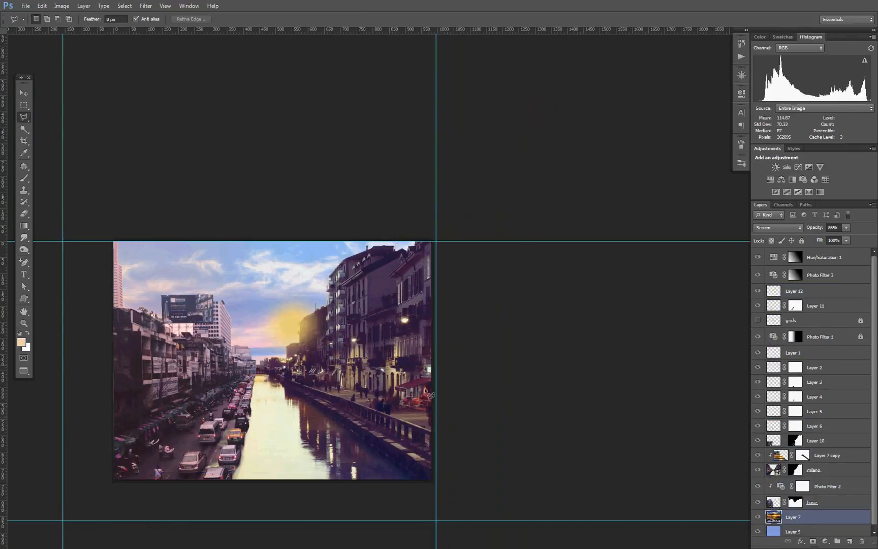
mouse_move(797, 520)
mouse_down()
mouse_move(797, 539)
mouse_move(799, 510)
mouse_up()
click(796, 514)
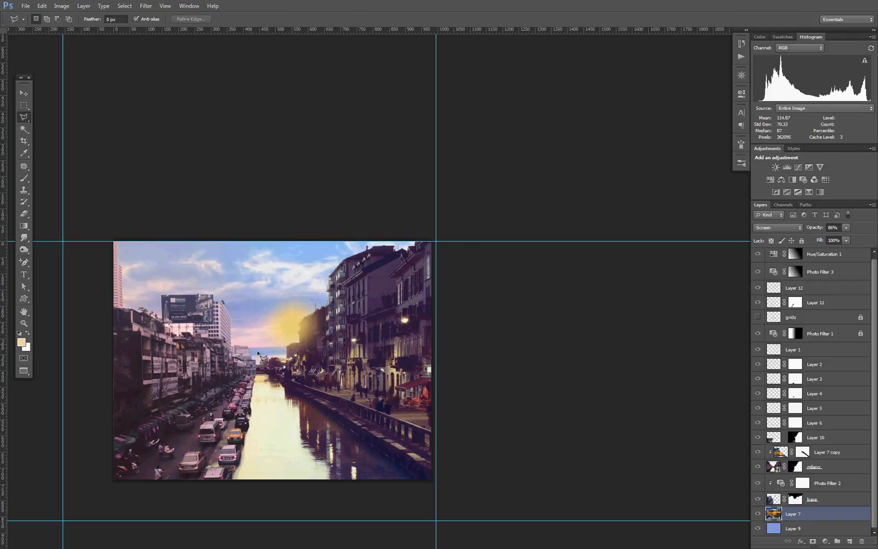
Change the blend mode of Layer 12's sun glow to Color Burn and slightly lower its opacity.
key(z)
click(279, 332)
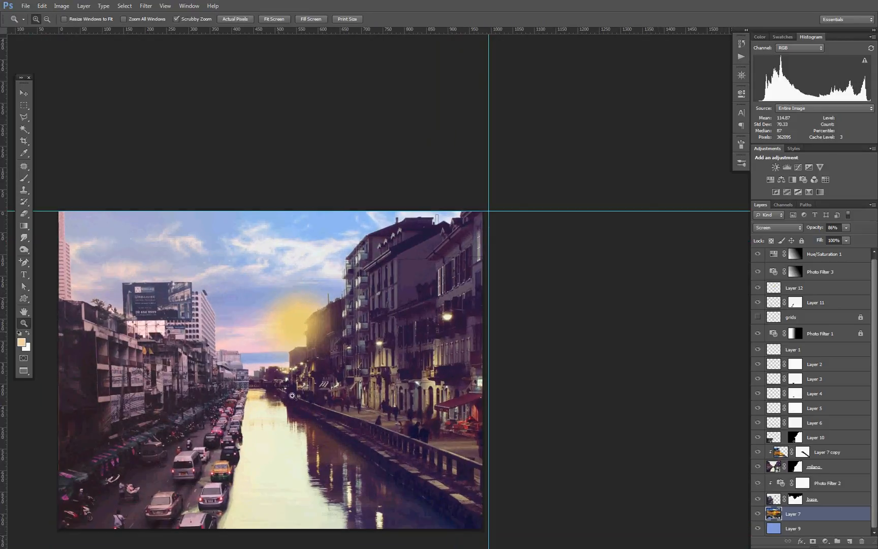
scroll(297, 407, down, 3)
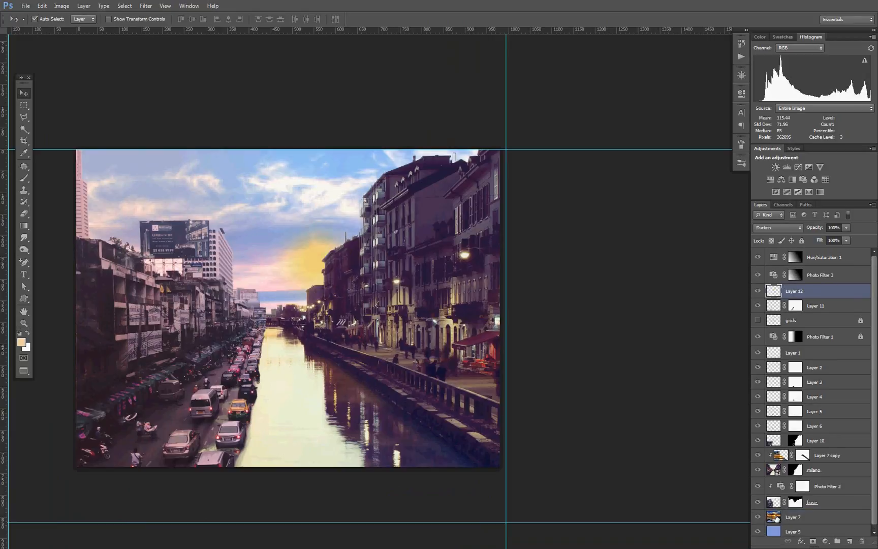
click(776, 518)
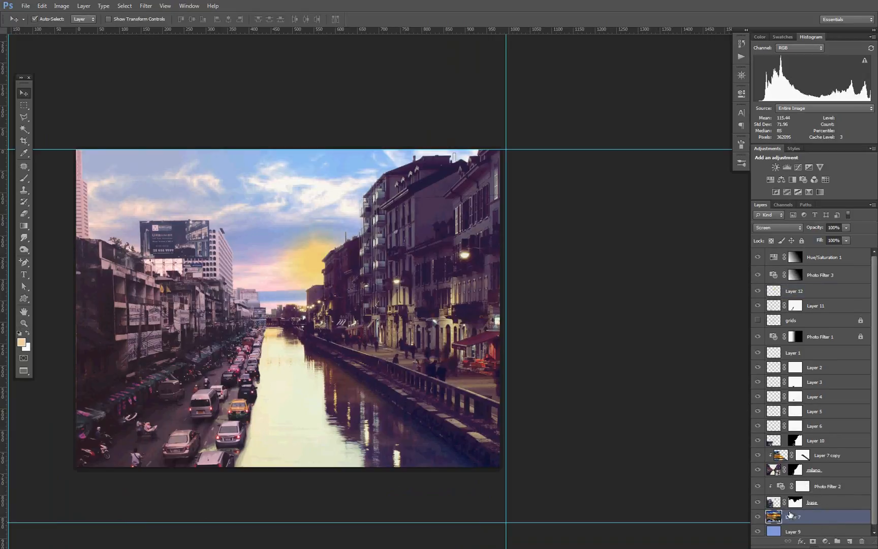
click(758, 291)
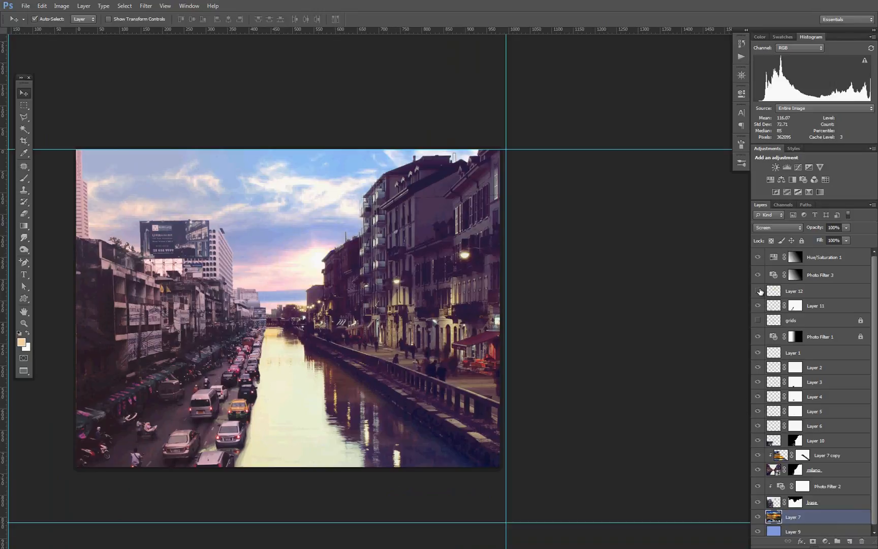
click(758, 290)
click(785, 290)
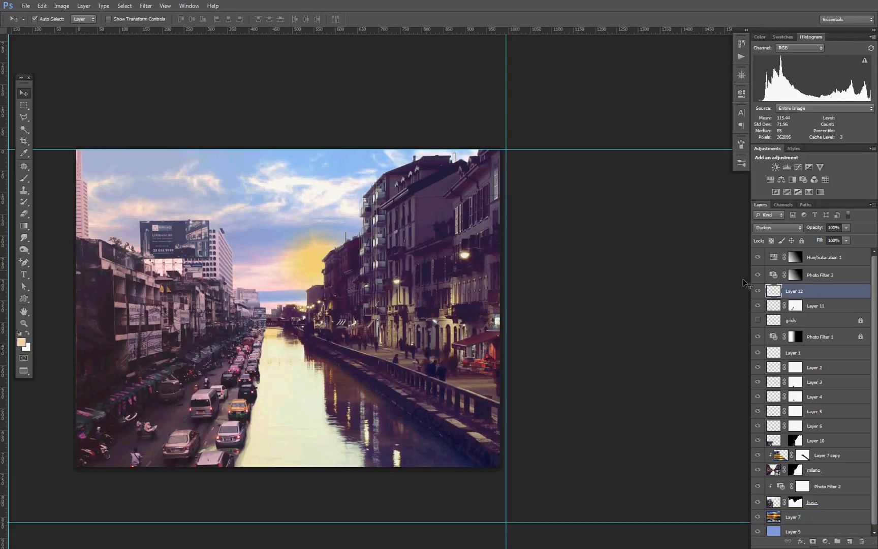
click(774, 228)
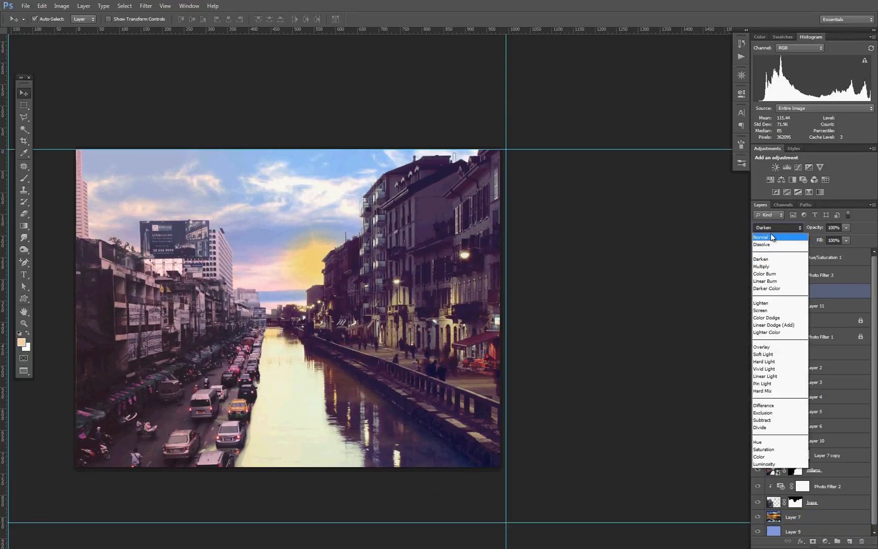
click(772, 240)
key(Down)
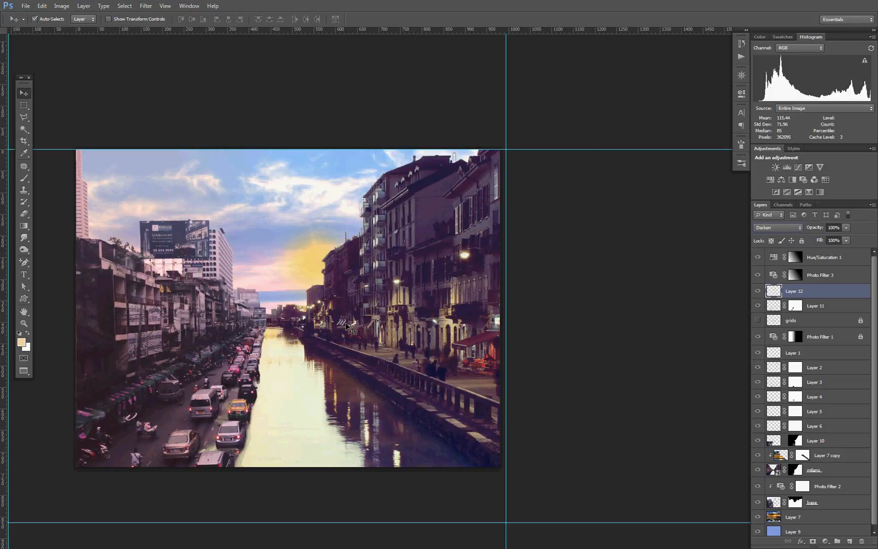
key(Down)
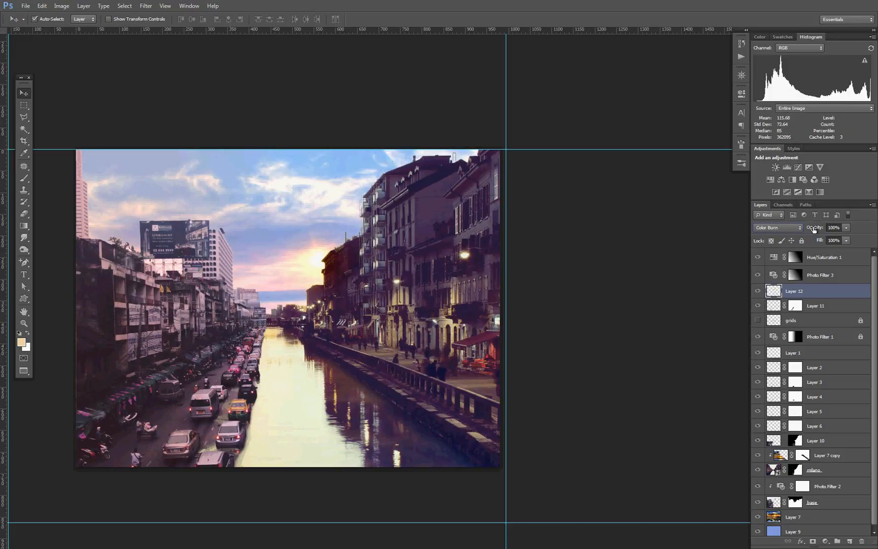
drag(814, 230, 800, 229)
key(alt+bracketright)
Examine the whole composite and check Layer 19's effect on the canal edge by hiding and showing it.
key(z)
alt+click(350, 334)
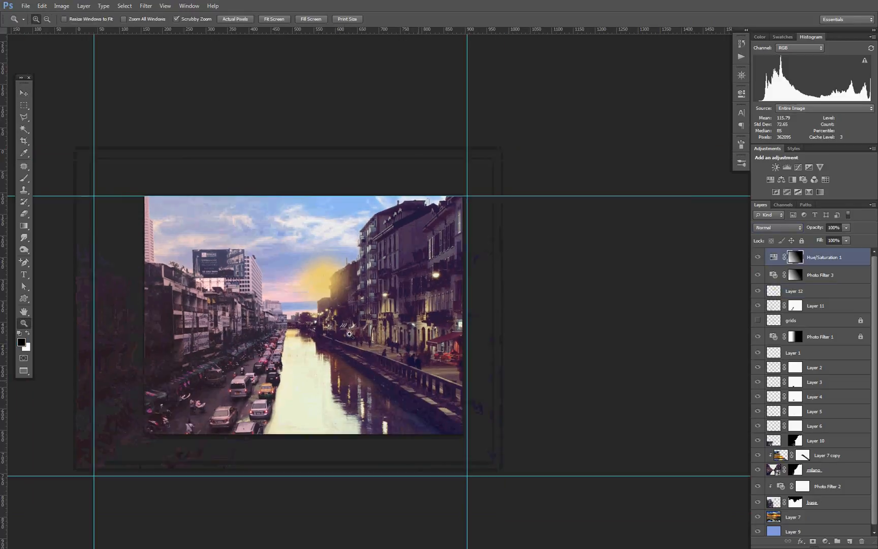
drag(302, 339, 308, 338)
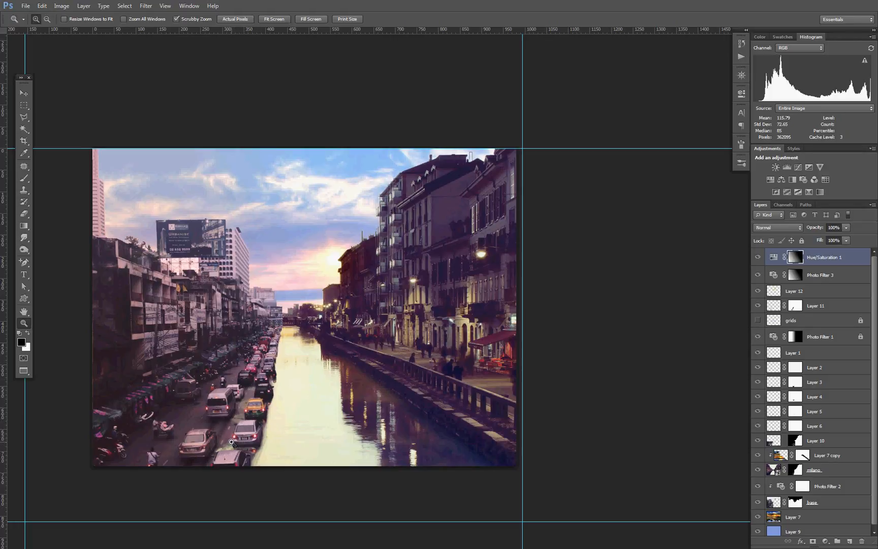
alt+click(336, 350)
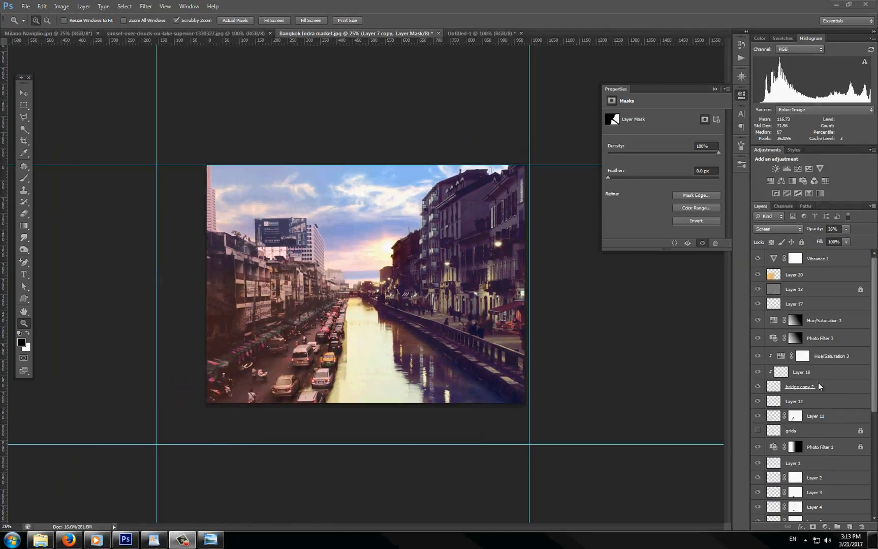
click(364, 308)
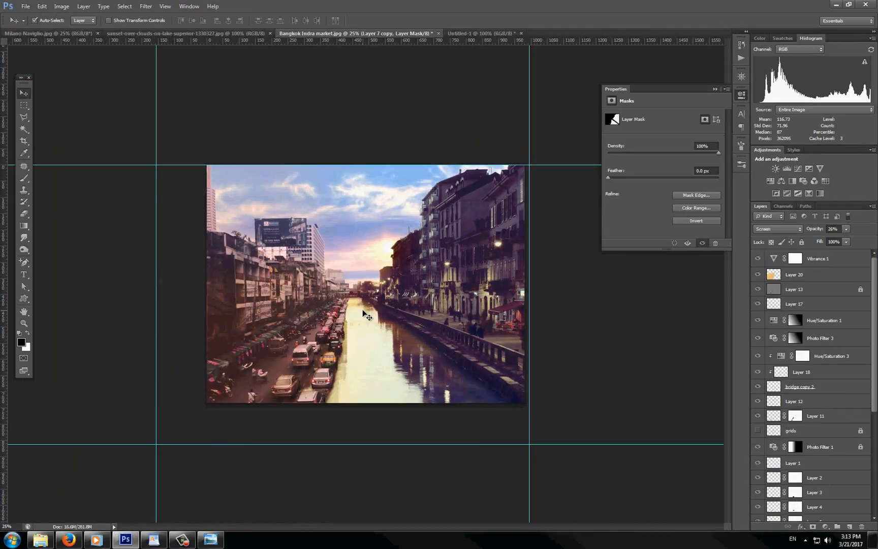
key(ctrl+space)
click(355, 331)
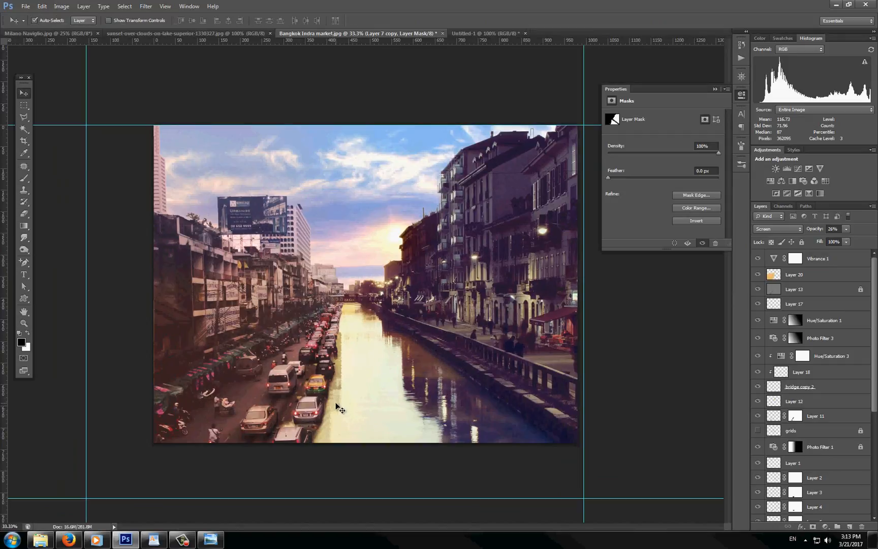
click(337, 407)
scroll(770, 304, down, 3)
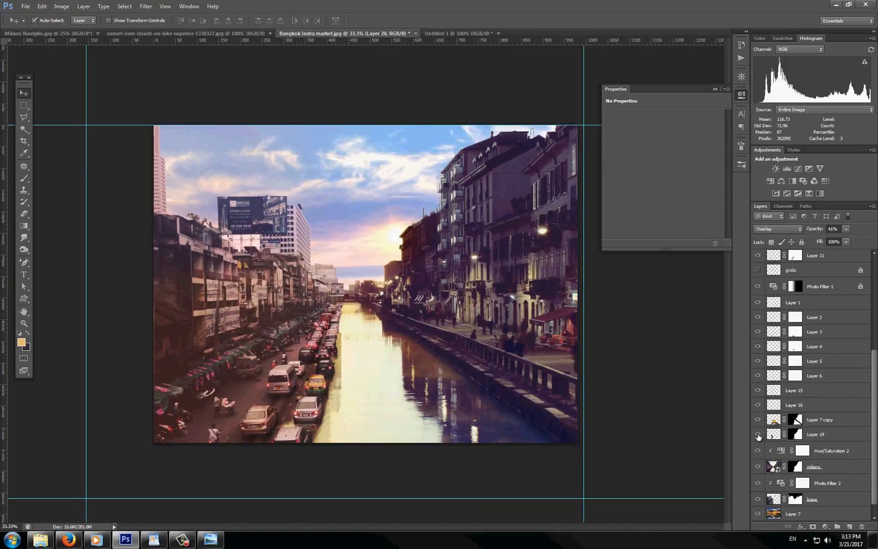
click(759, 435)
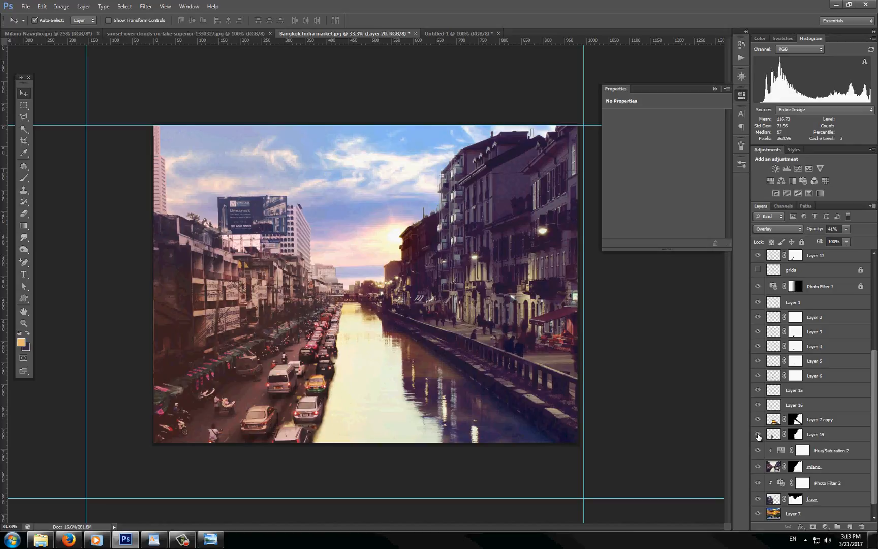
click(758, 435)
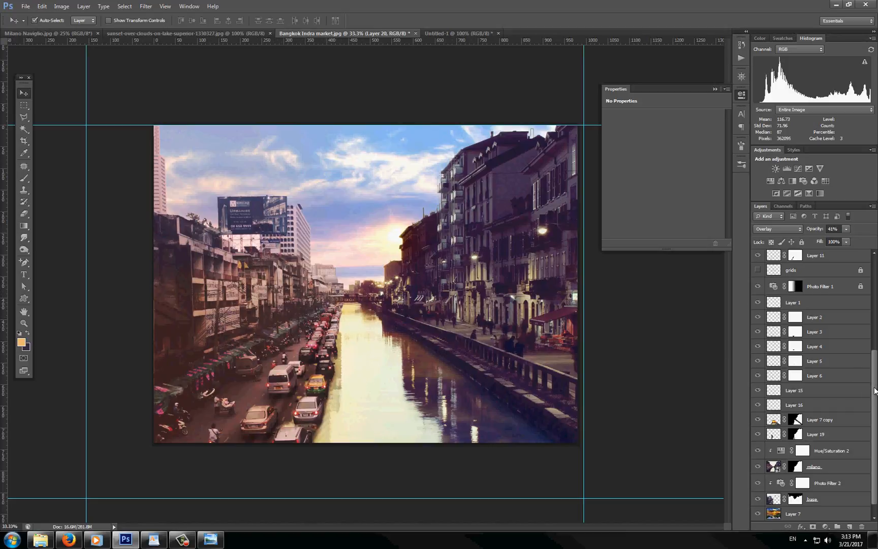
Examine Layer 20's warm overlay by viewing it alone, then compare the whole composite with the layer hidden and shown.
drag(875, 390, 875, 285)
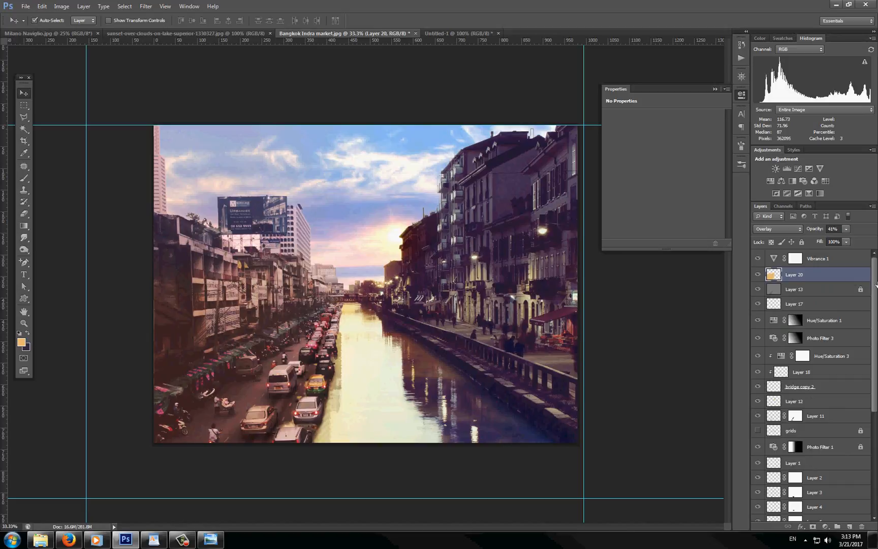
alt+click(757, 275)
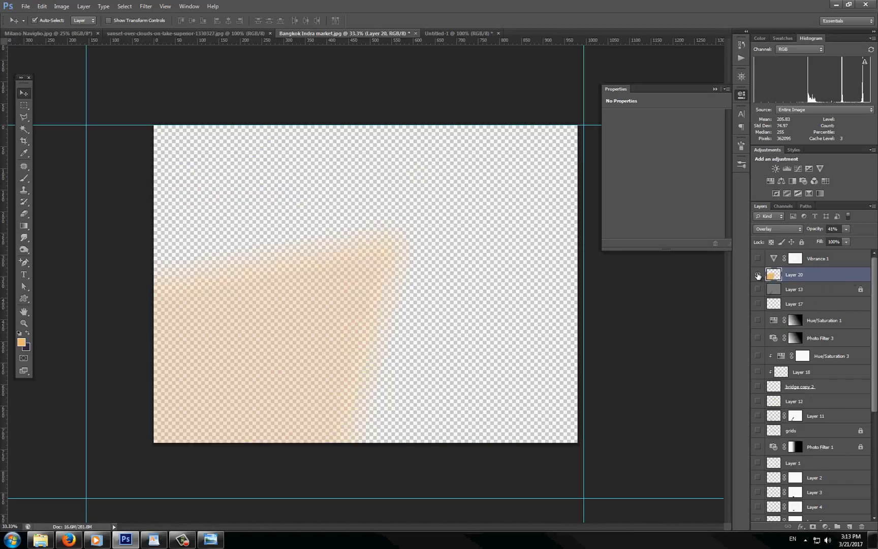
alt+click(758, 275)
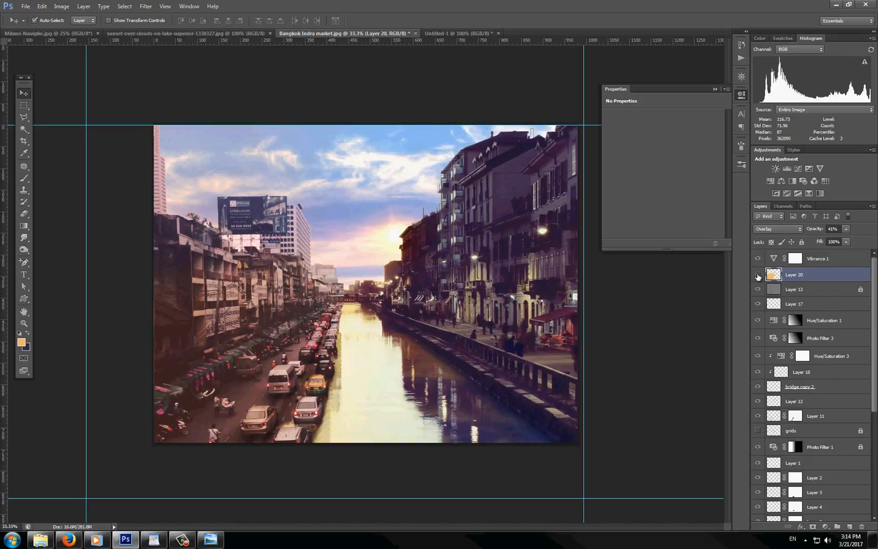
click(758, 276)
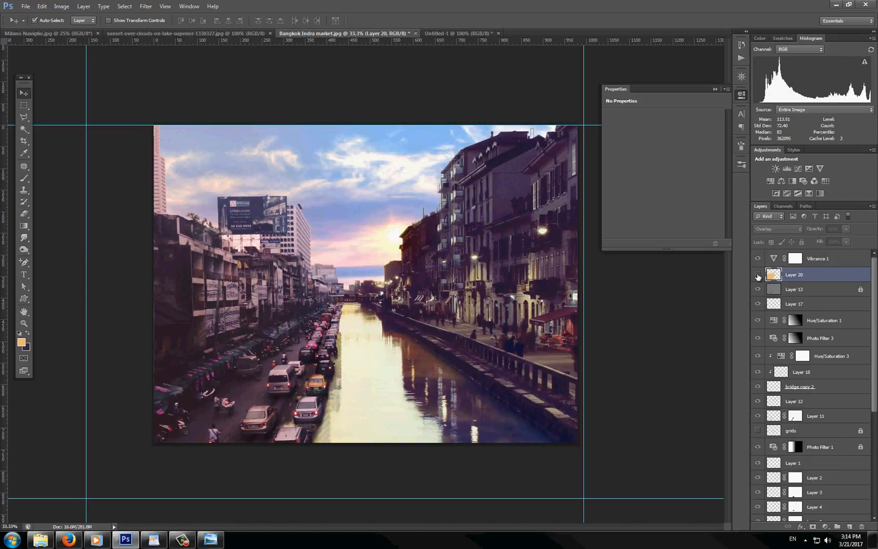
click(758, 275)
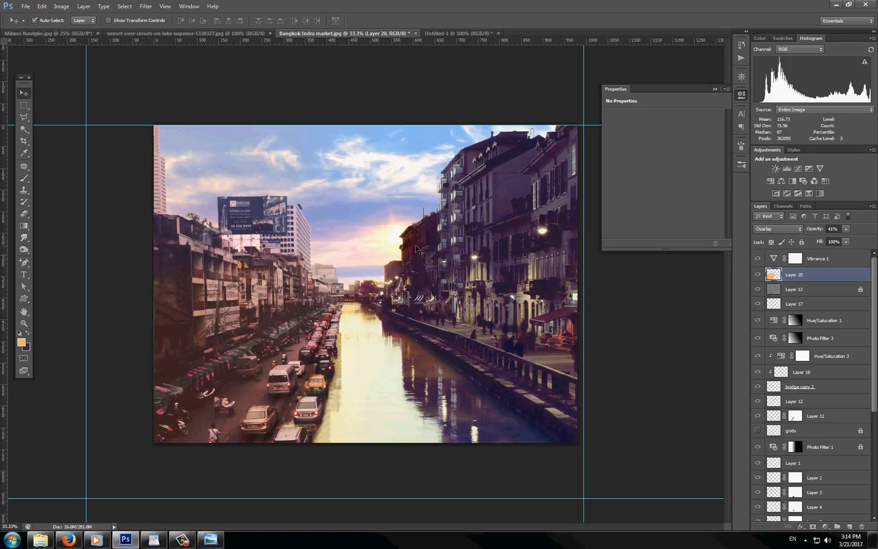
click(758, 274)
click(757, 275)
key(z)
alt+click(366, 305)
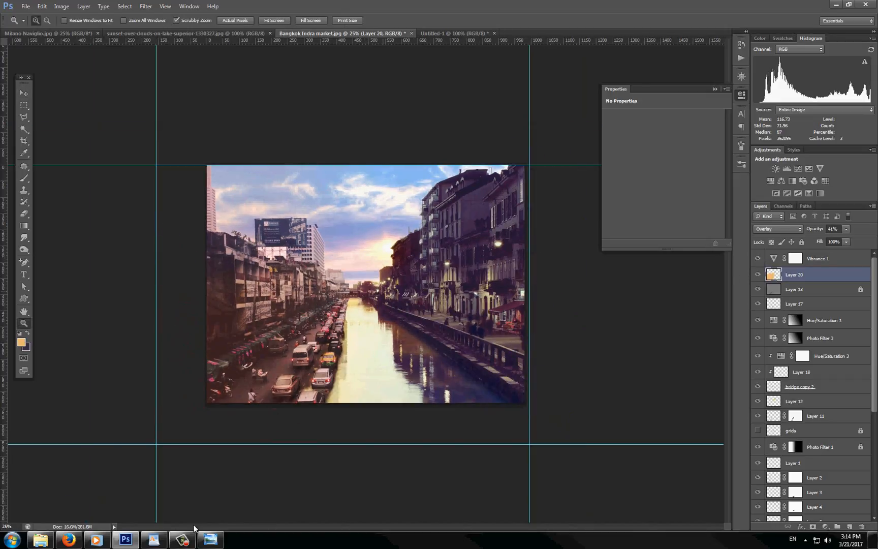